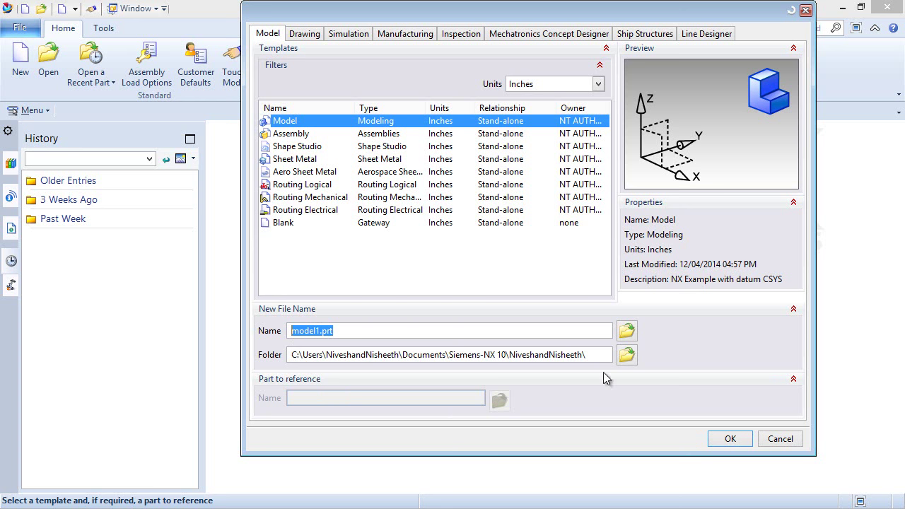
# Step: Create a new Model part from the inch template, stored in a new folder named Gimlet
pyautogui.click(627, 355)
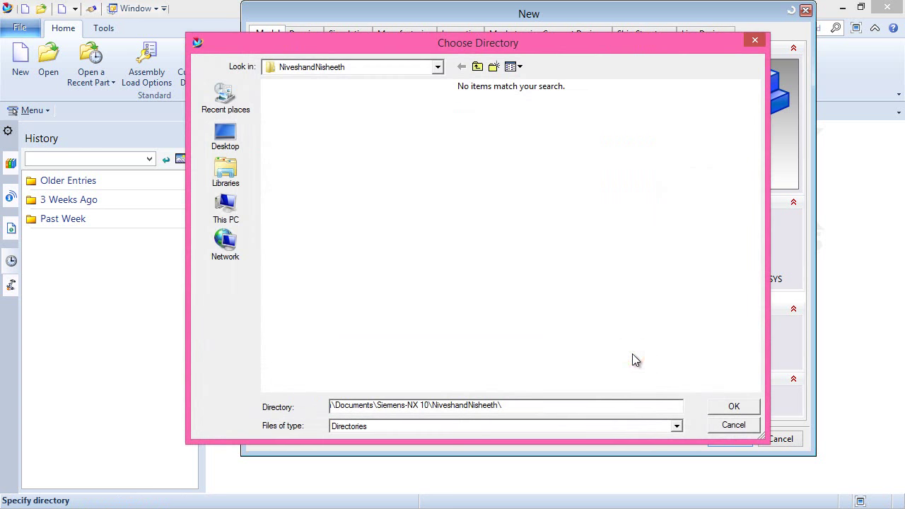
pyautogui.click(492, 68)
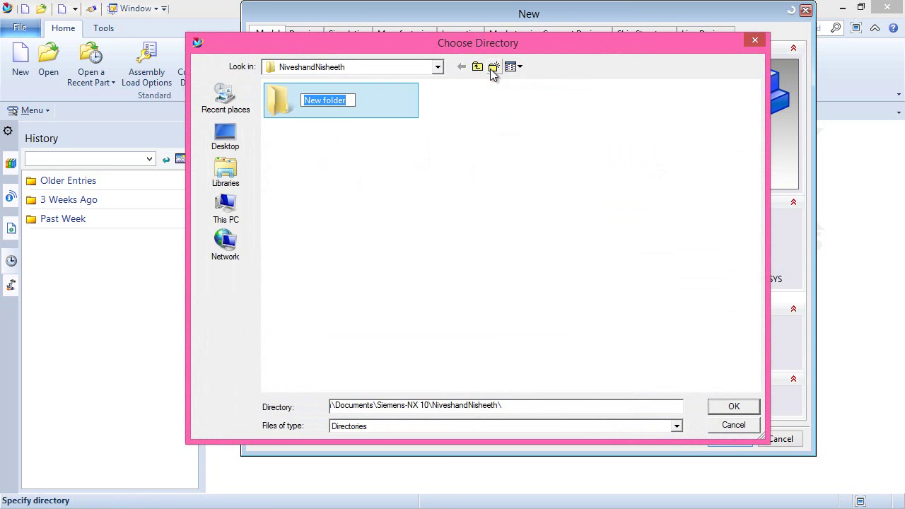
pyautogui.write('Gimlet')
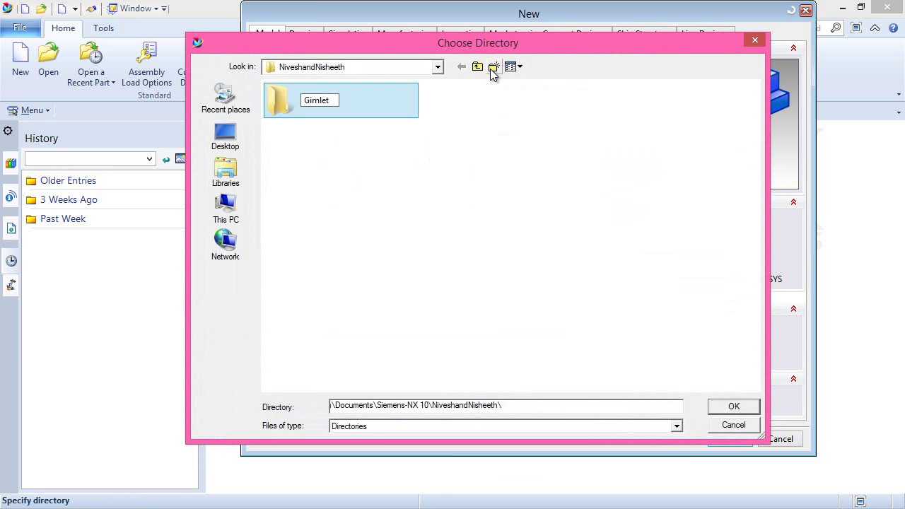
pyautogui.click(471, 196)
pyautogui.doubleClick(298, 92)
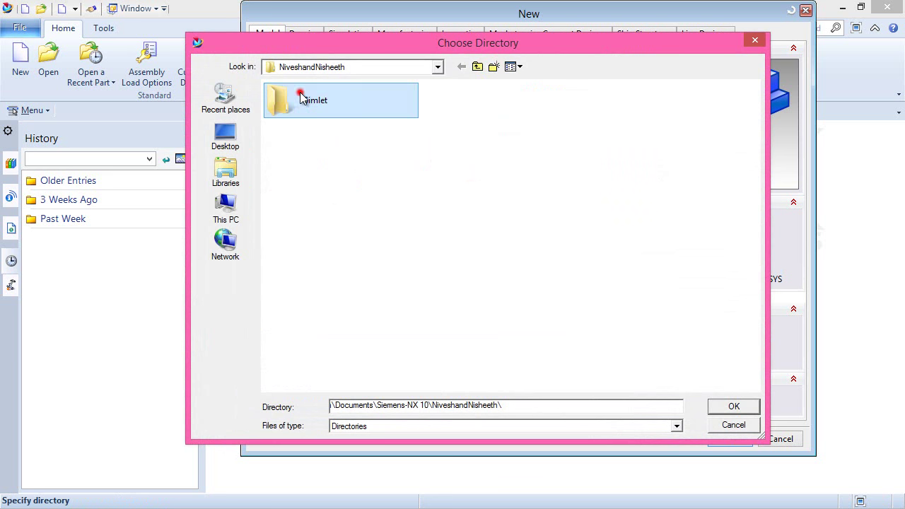
pyautogui.click(733, 408)
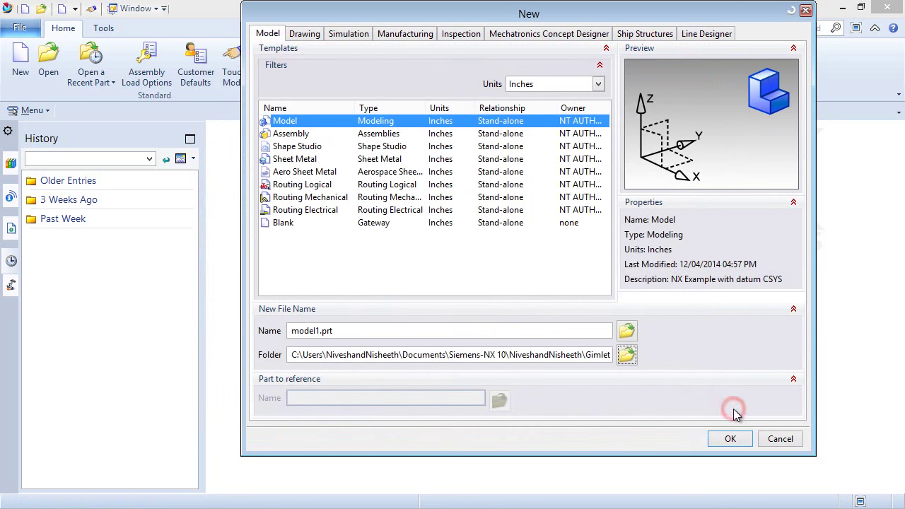
pyautogui.click(728, 438)
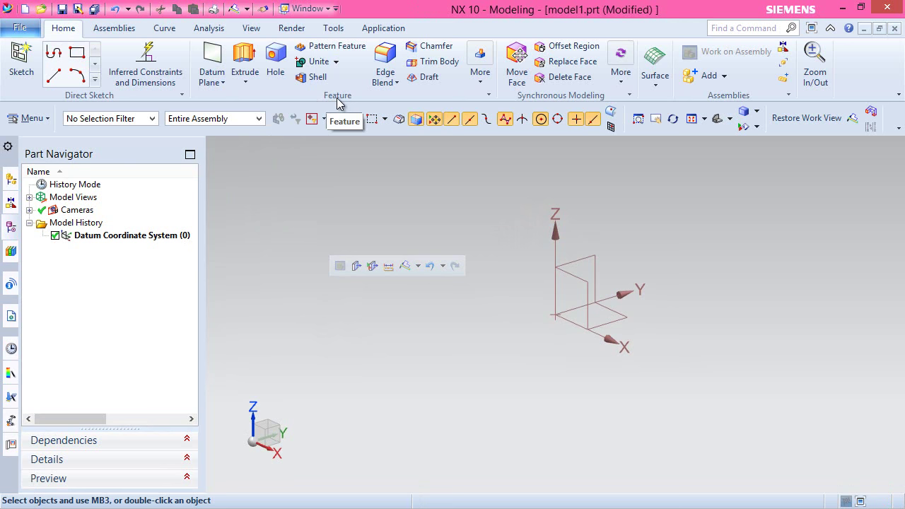
# Step: Start an Extrude with a section sketch on the YZ plane and draw a 0.25 in diameter circle centred on the origin
pyautogui.click(247, 55)
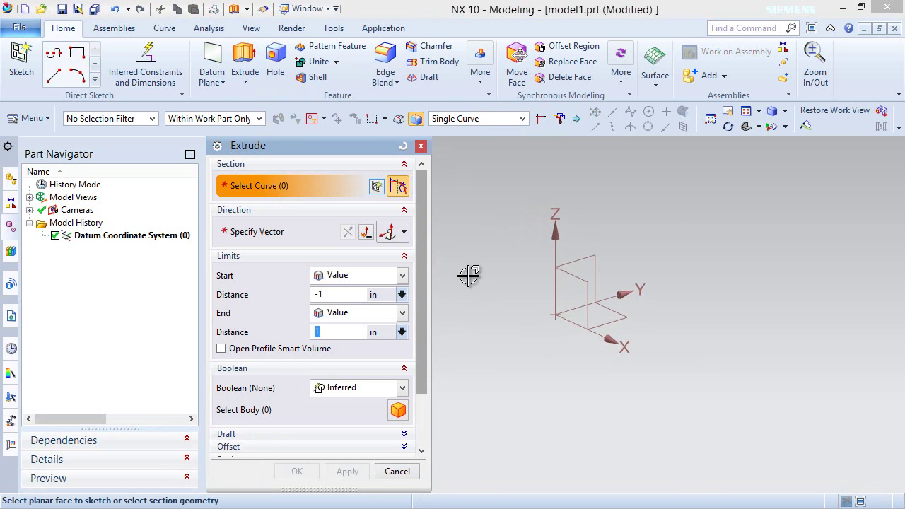
pyautogui.click(579, 258)
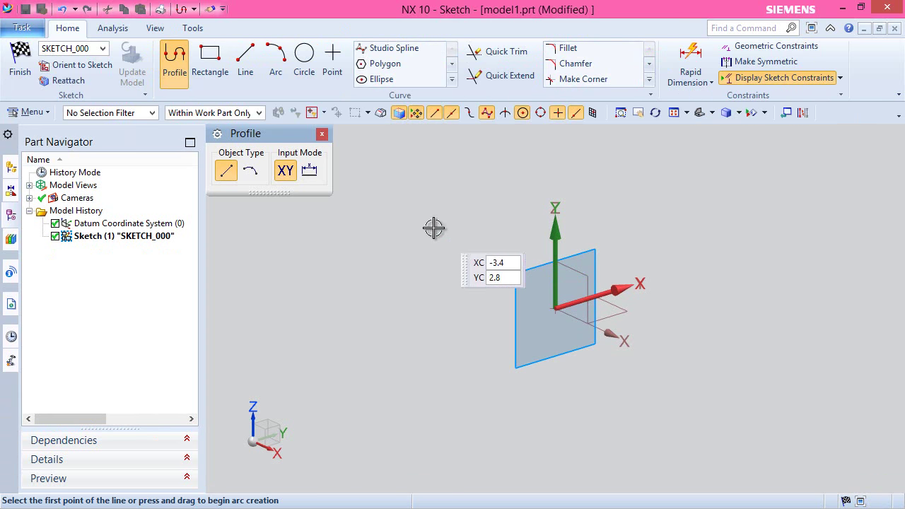
pyautogui.click(303, 65)
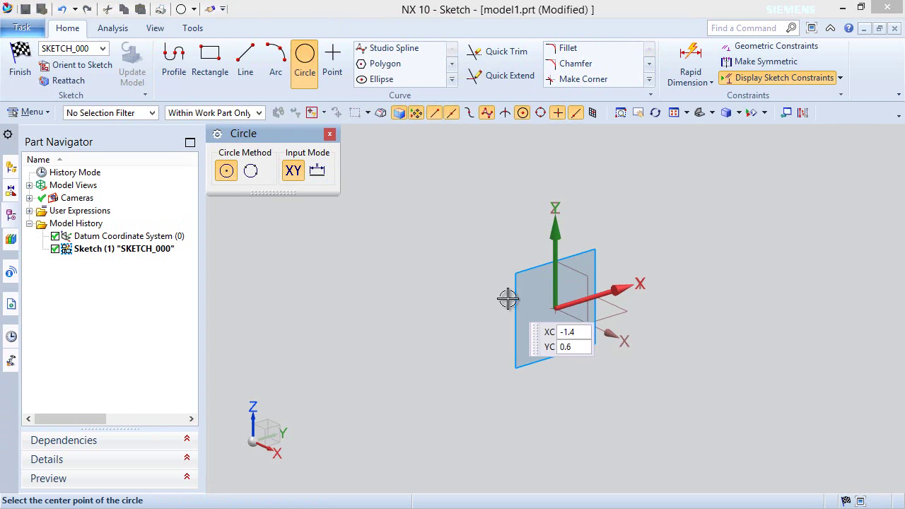
pyautogui.click(554, 309)
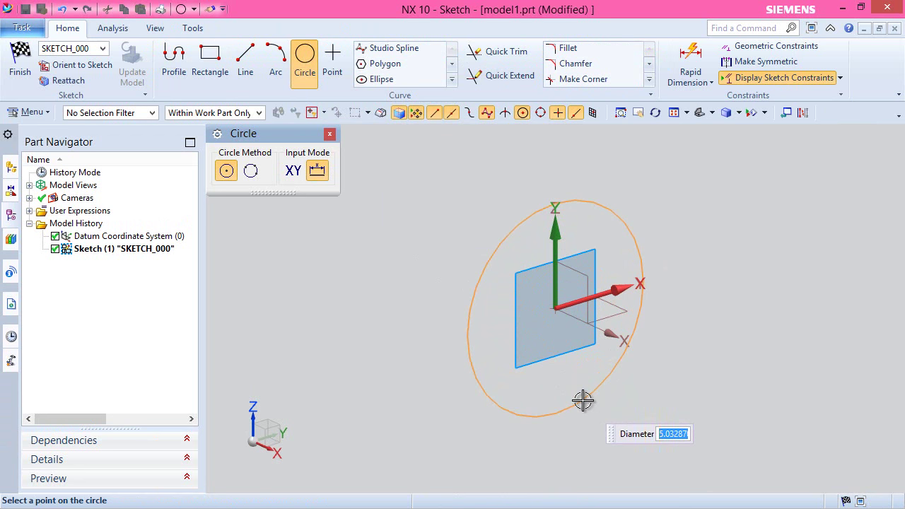
pyautogui.write('0.25')
pyautogui.press('Return')
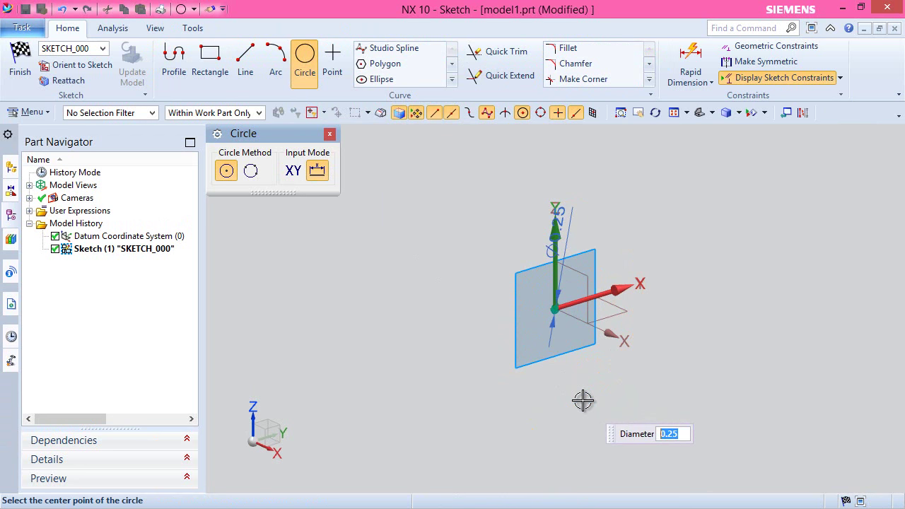
pyautogui.press('Escape')
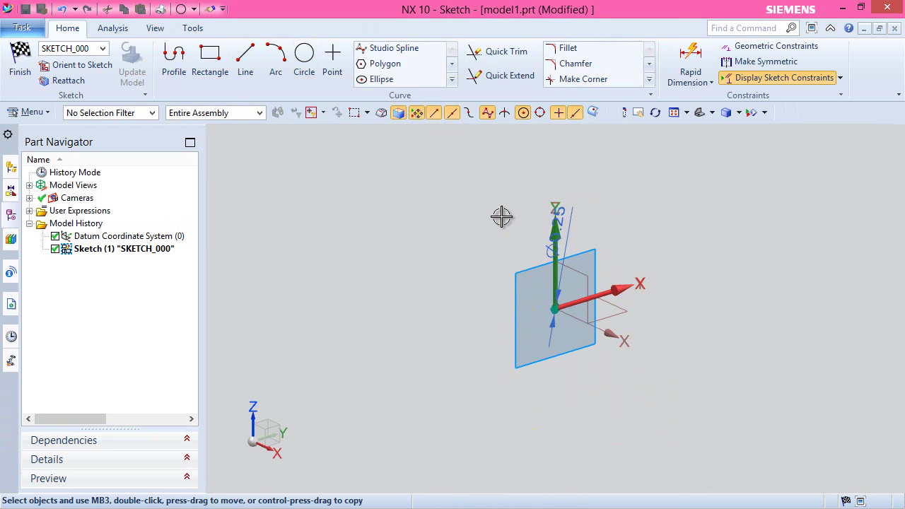
# Step: Move the circle's diameter dimension clear of the sketch axis and finish the sketch
pyautogui.moveTo(568, 216)
pyautogui.mouseDown()
pyautogui.moveTo(634, 233)
pyautogui.moveTo(606, 214)
pyautogui.mouseUp()
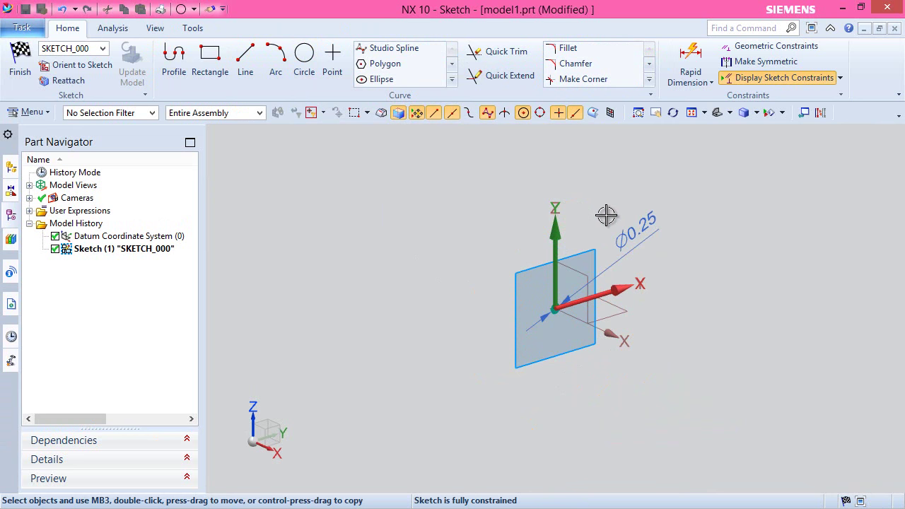
pyautogui.rightClick(599, 208)
pyautogui.click(637, 216)
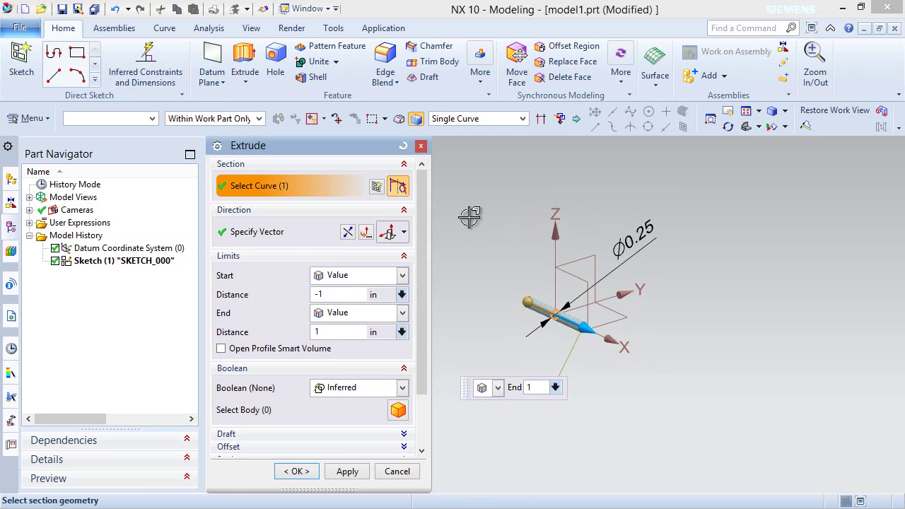
# Step: Extrude the circle along the X axis from a start distance of 0 to an end distance of 7.825 in
pyautogui.click(337, 294)
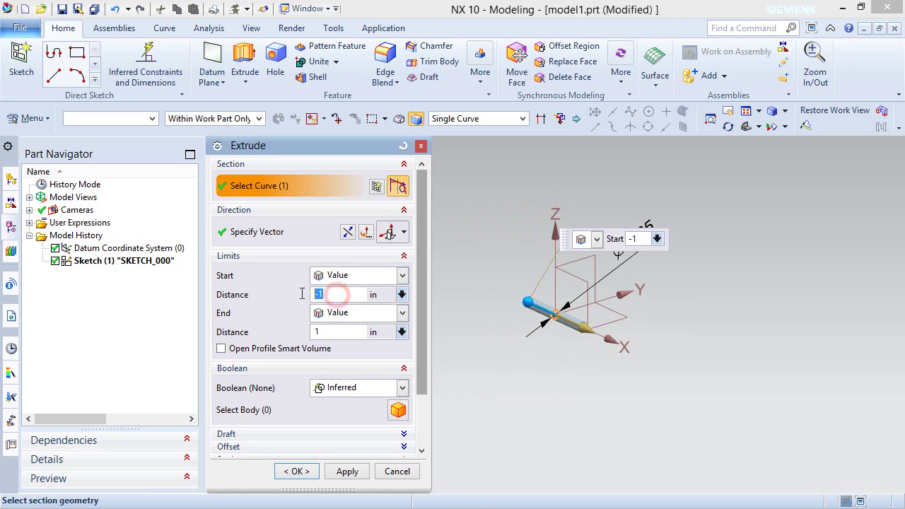
pyautogui.write('0')
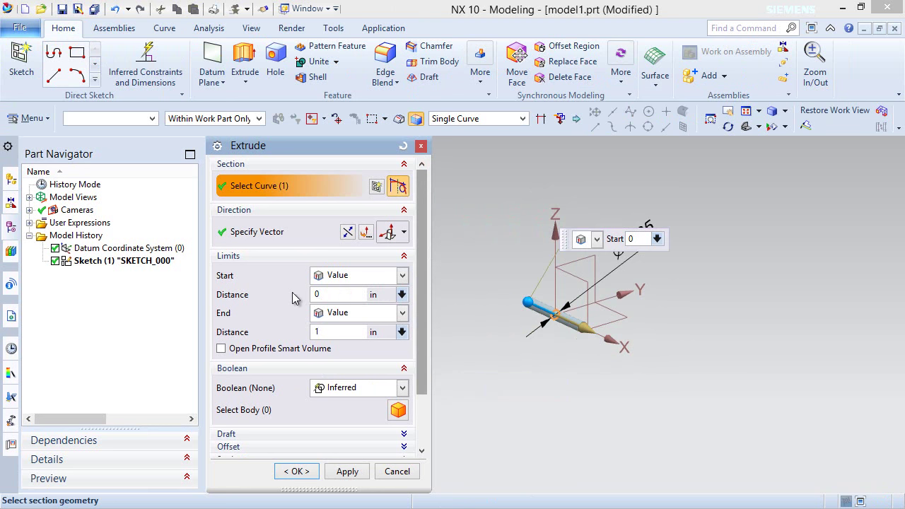
pyautogui.click(338, 338)
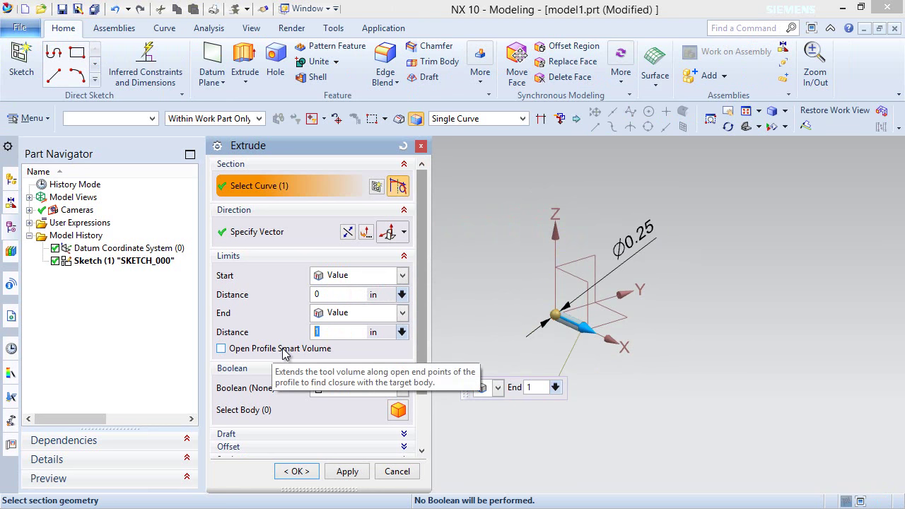
pyautogui.write('7.825')
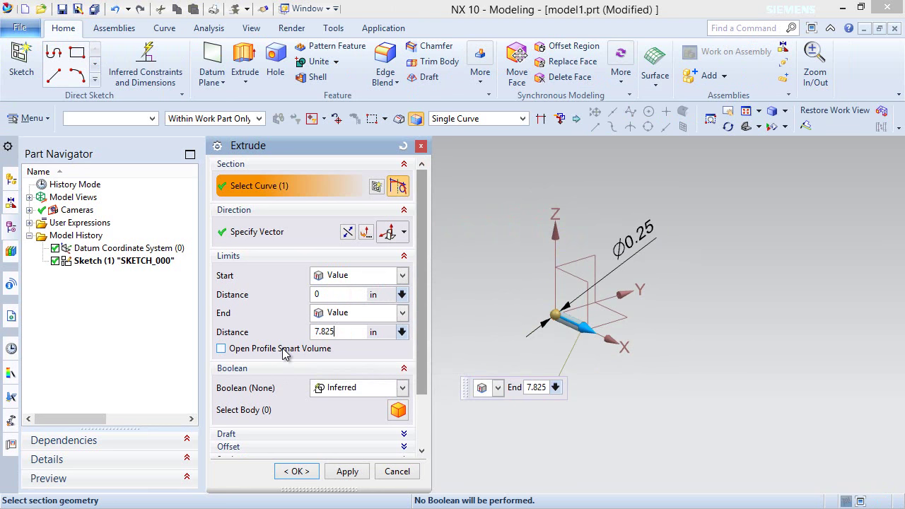
pyautogui.press('Return')
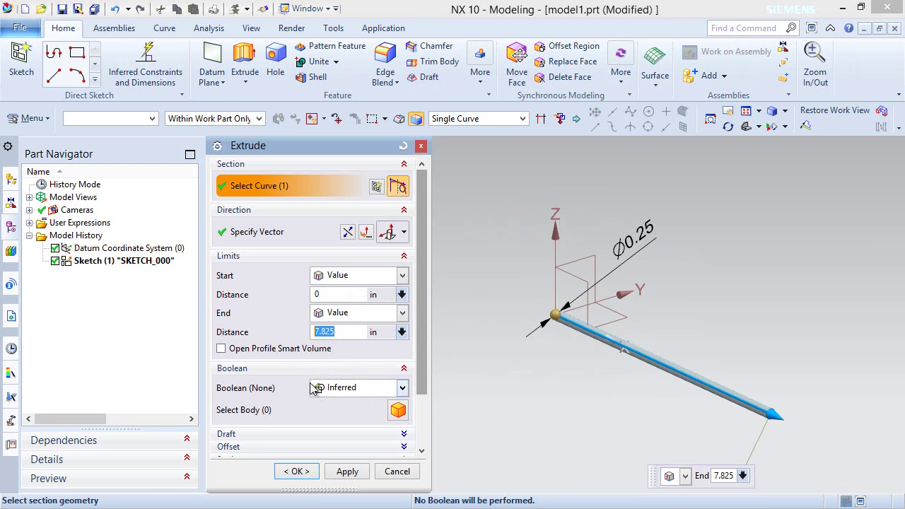
pyautogui.click(297, 471)
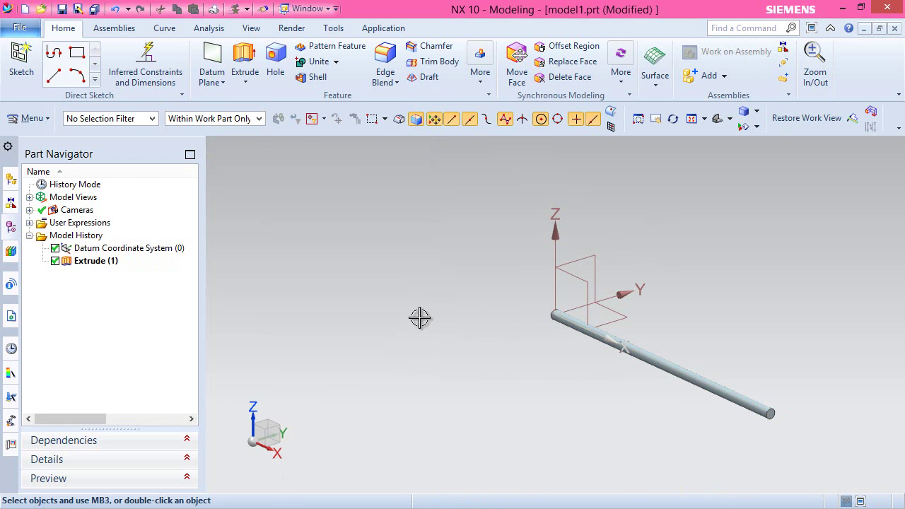
# Step: Save the part as model1.prt in the Gimlet folder
pyautogui.click(729, 119)
pyautogui.click(736, 138)
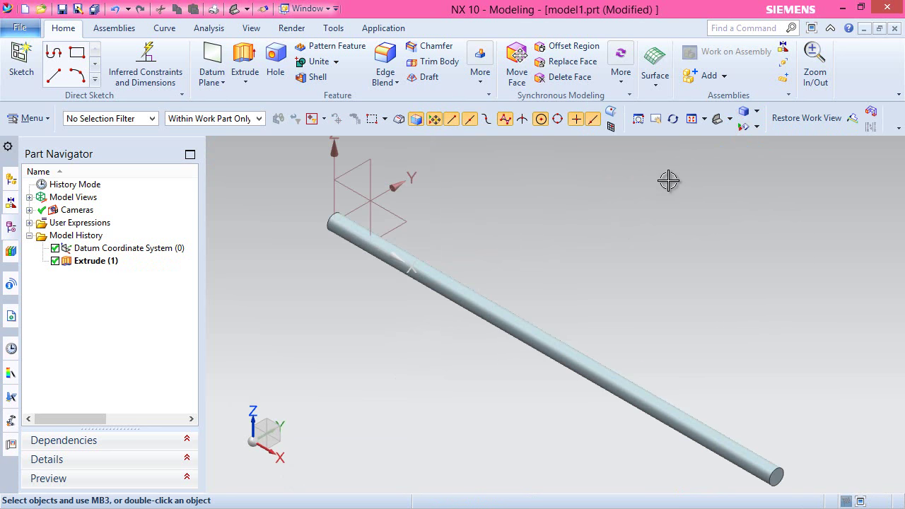
pyautogui.click(61, 10)
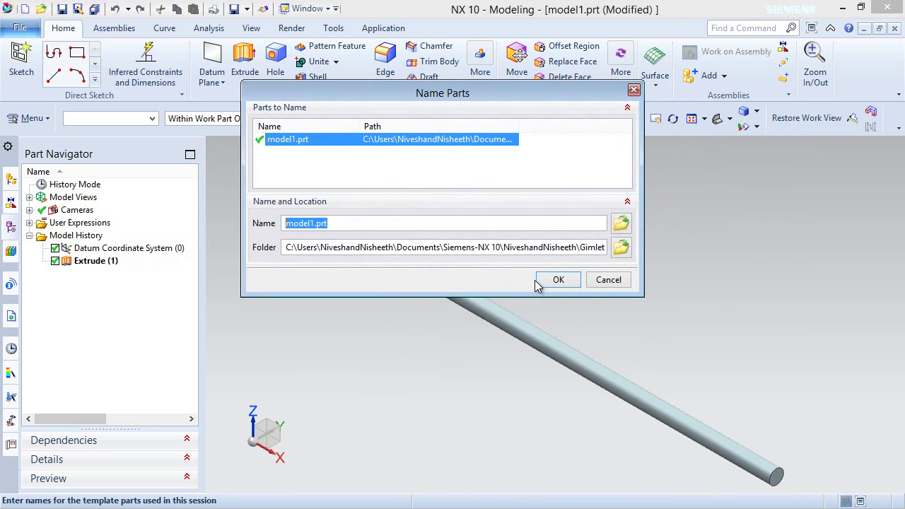
pyautogui.moveTo(460, 91); pyautogui.dragTo(541, 208)
pyautogui.click(634, 398)
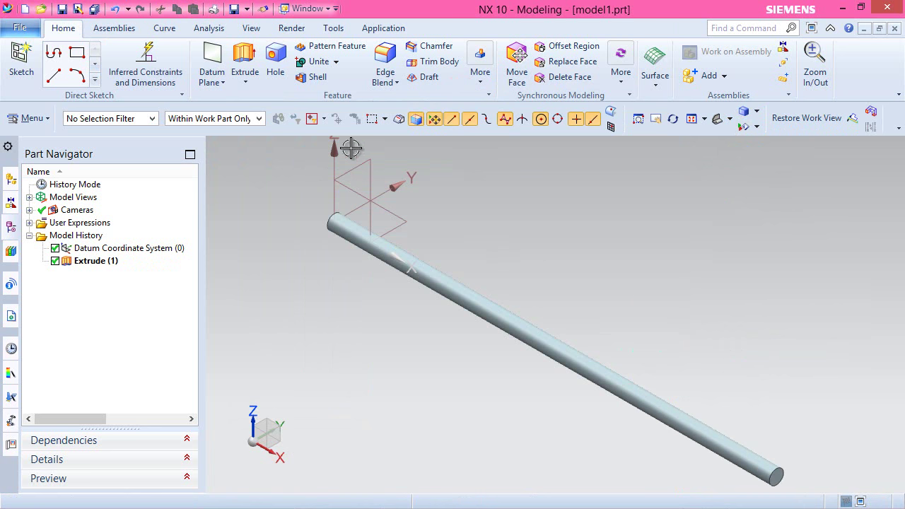
# Step: Start a Revolve and create its section sketch on the XZ plane of the datum coordinate system
pyautogui.click(244, 83)
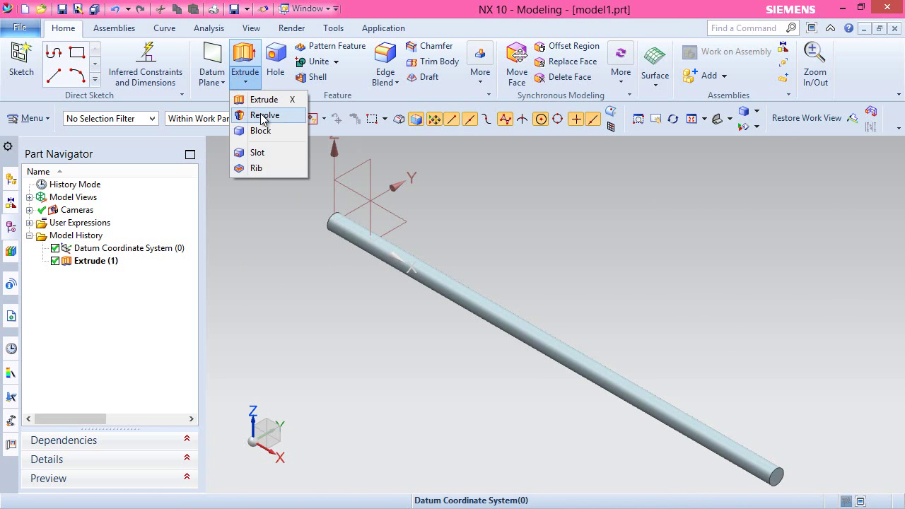
pyautogui.click(262, 117)
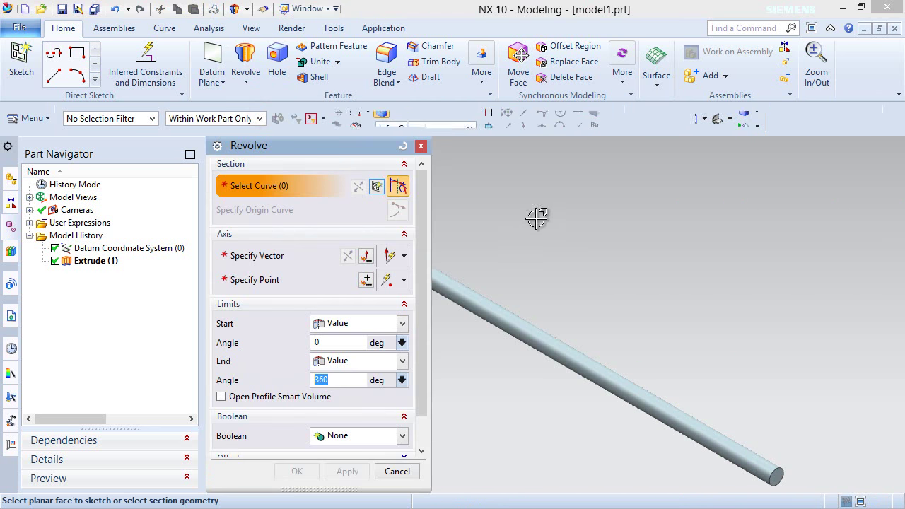
pyautogui.scroll(-2, 682, 285)
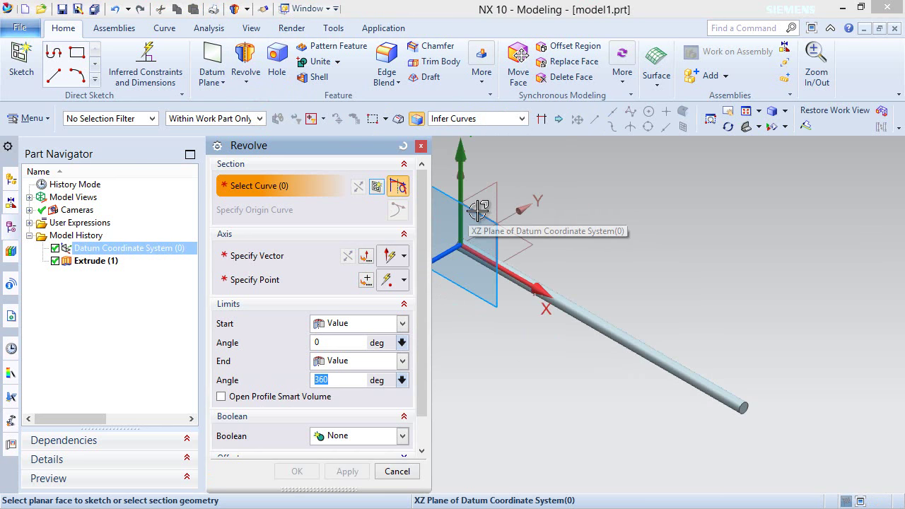
pyautogui.click(478, 210)
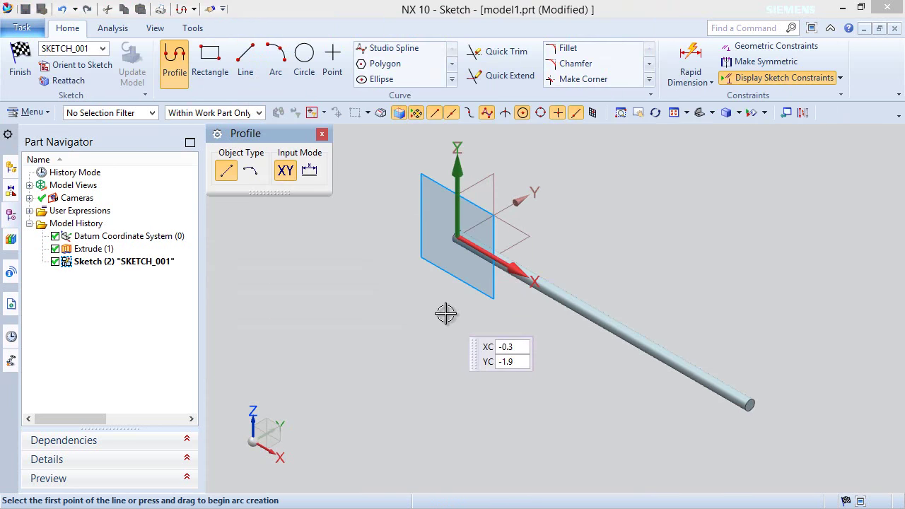
pyautogui.press('Escape')
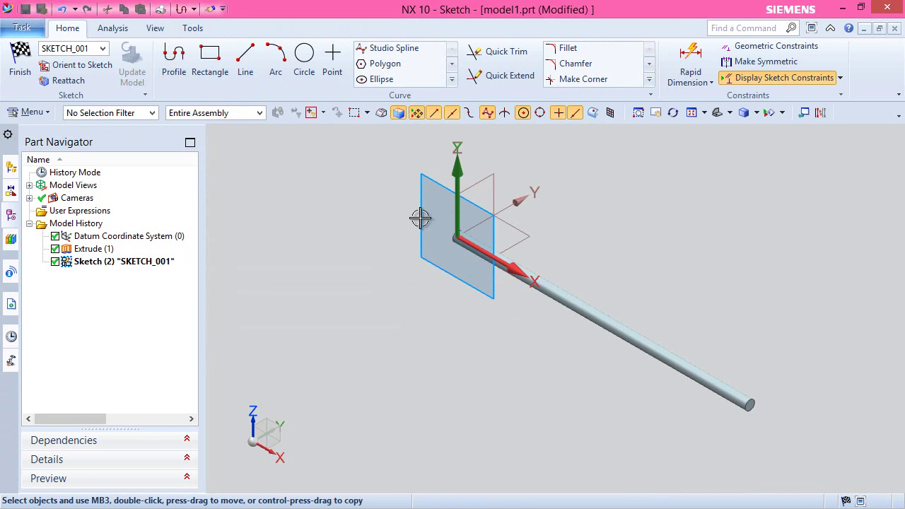
# Step: Create intersection curves where the extruded rod's faces cross the sketch plane
pyautogui.click(451, 83)
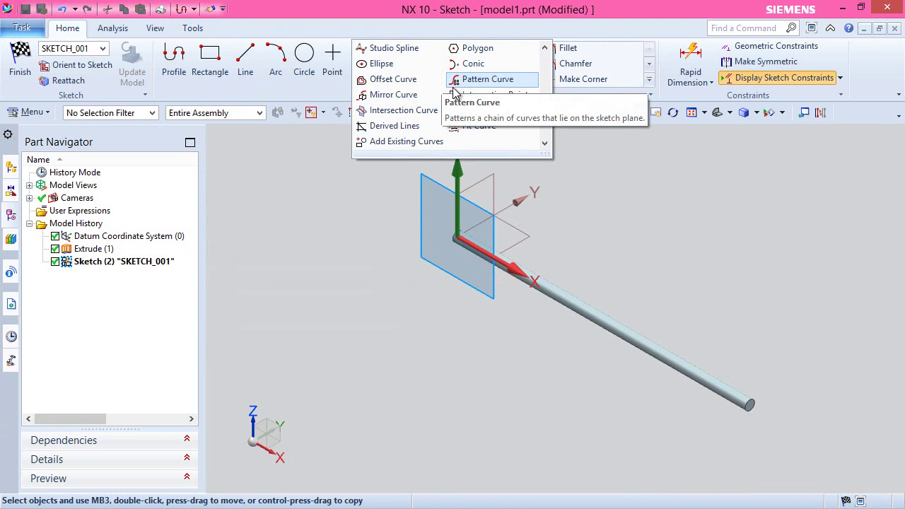
pyautogui.click(426, 114)
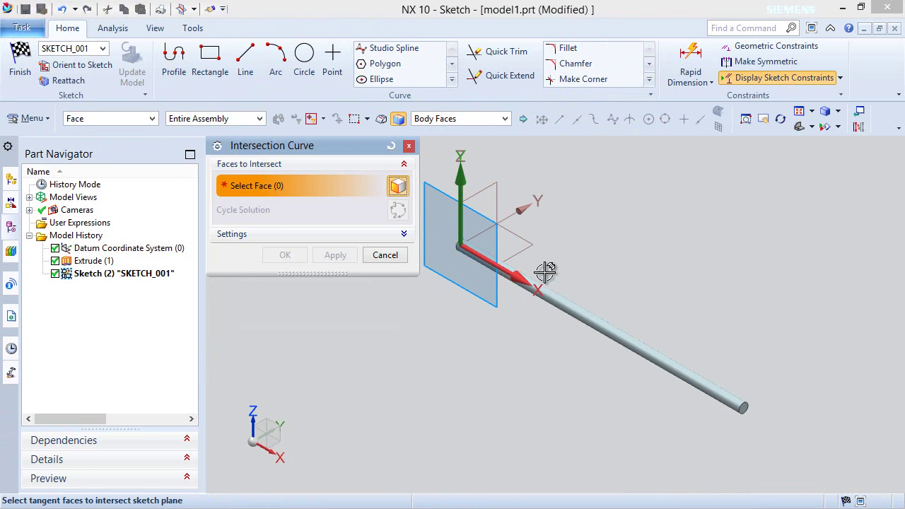
pyautogui.click(558, 299)
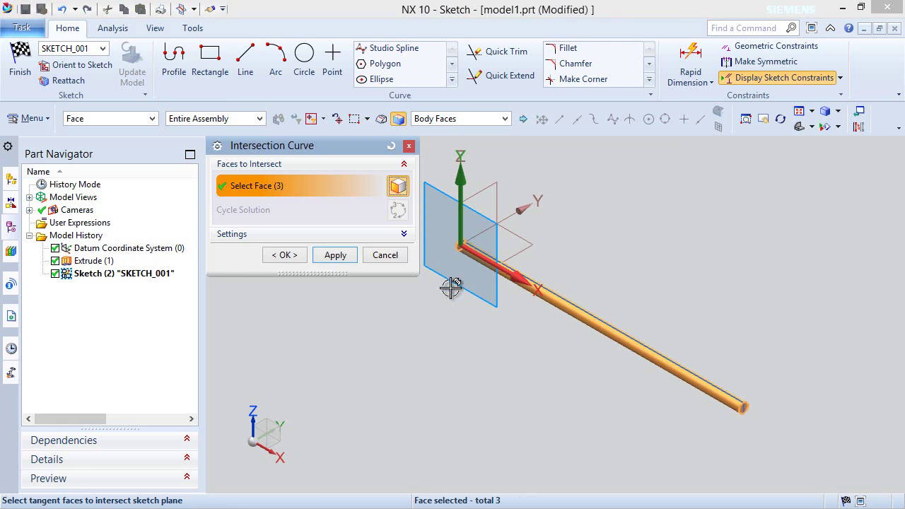
pyautogui.click(287, 255)
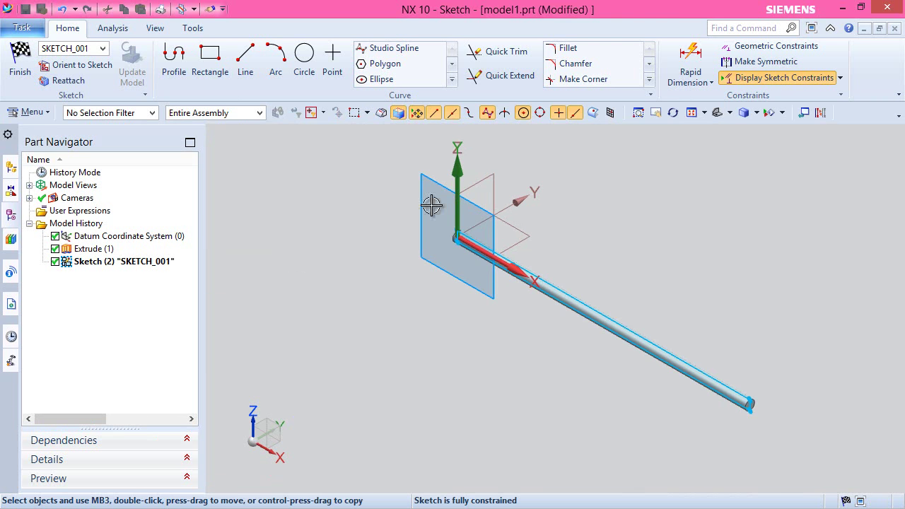
# Step: Convert all four intersection curves outlining the rod into reference curves
pyautogui.moveTo(386, 157); pyautogui.dragTo(768, 437)
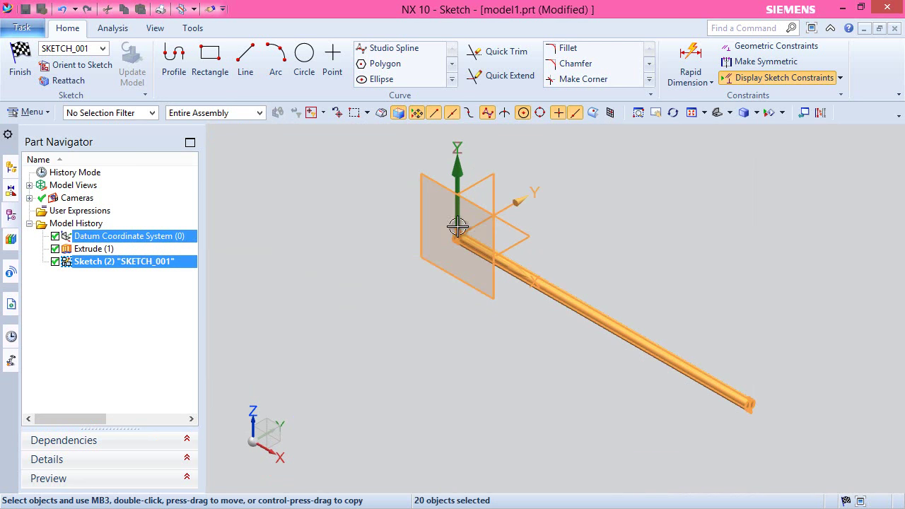
pyautogui.press('Escape')
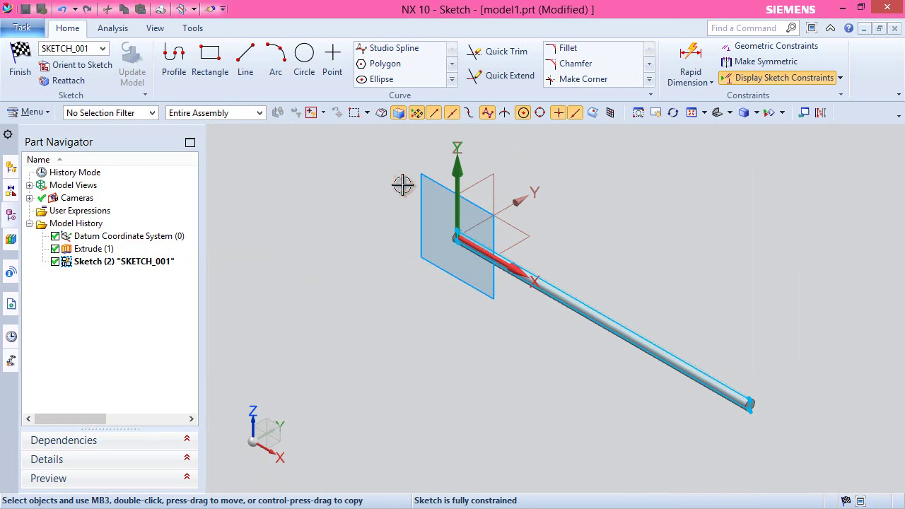
pyautogui.click(821, 113)
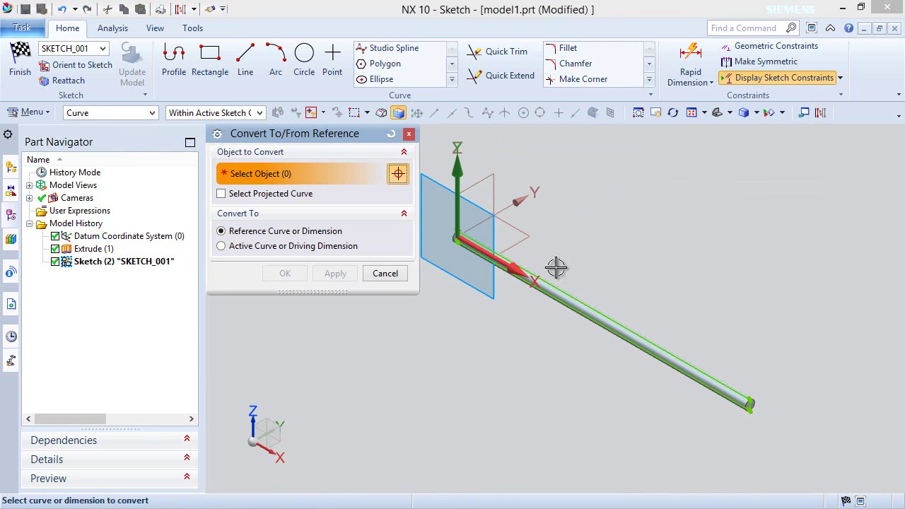
pyautogui.moveTo(512, 276); pyautogui.dragTo(790, 446)
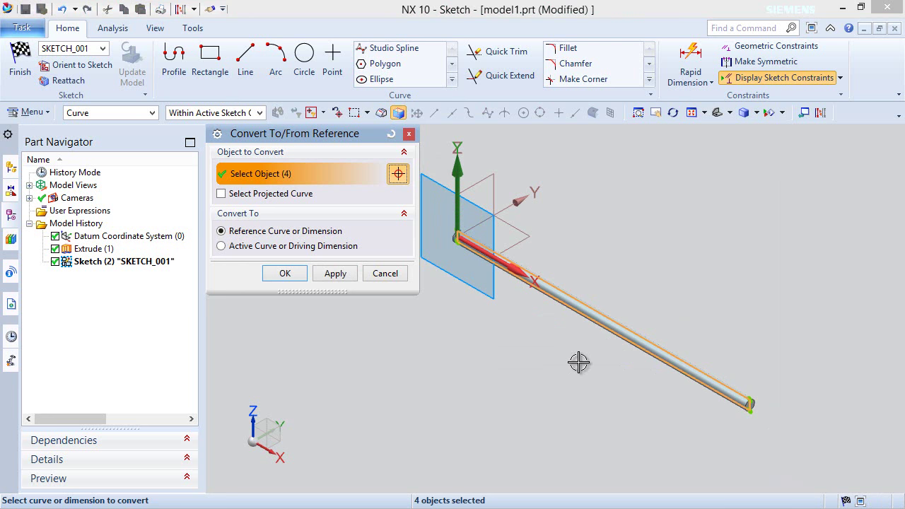
pyautogui.click(285, 273)
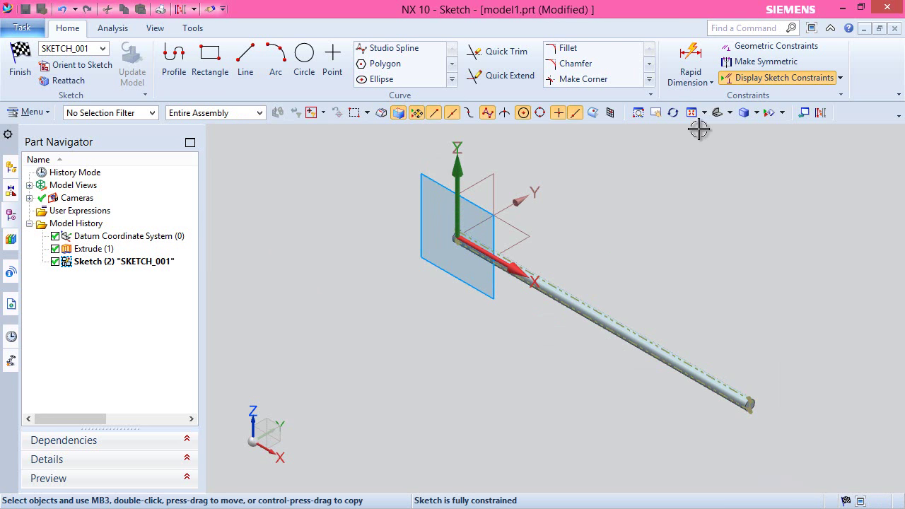
# Step: Facing the sketch plane, draw a vertical line about 0.25 in long upward from a point on the rod's far end edge
pyautogui.hotkey('ctrl', 'f')
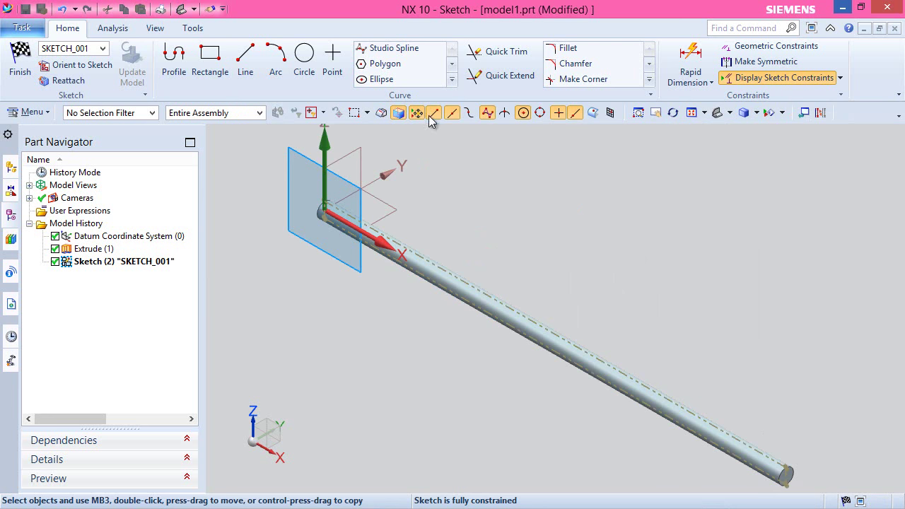
pyautogui.rightClick(457, 155)
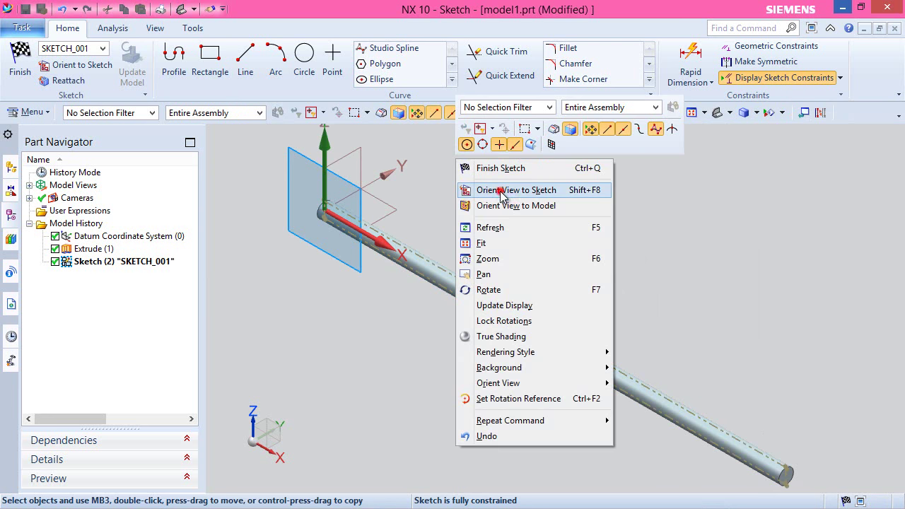
pyautogui.click(499, 190)
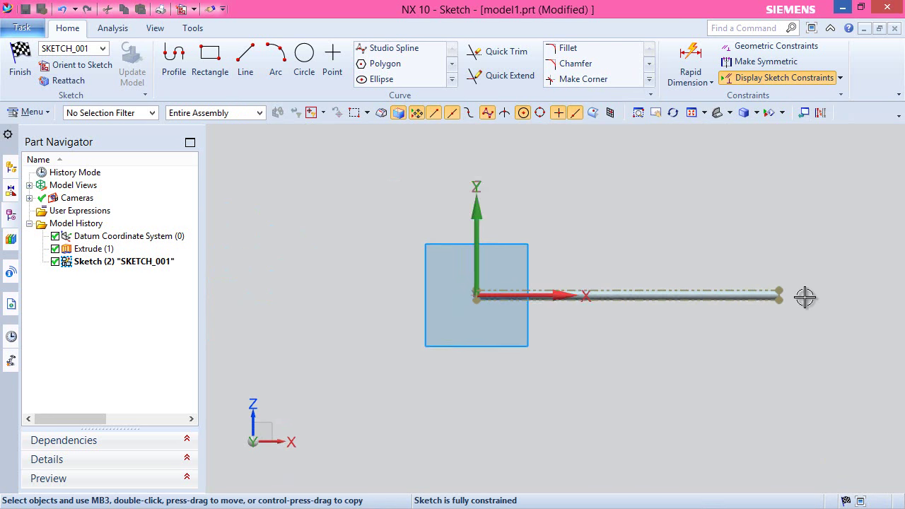
pyautogui.scroll(5, 745, 286)
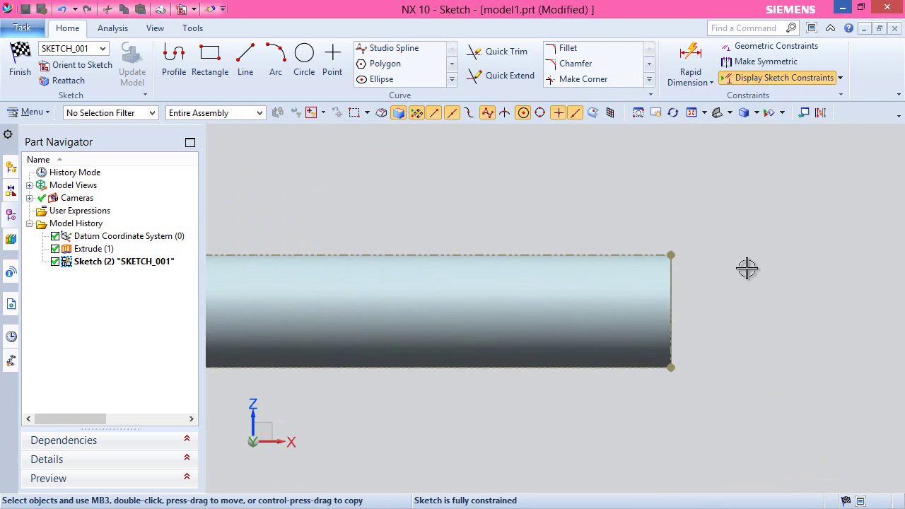
pyautogui.scroll(-1, 509, 198)
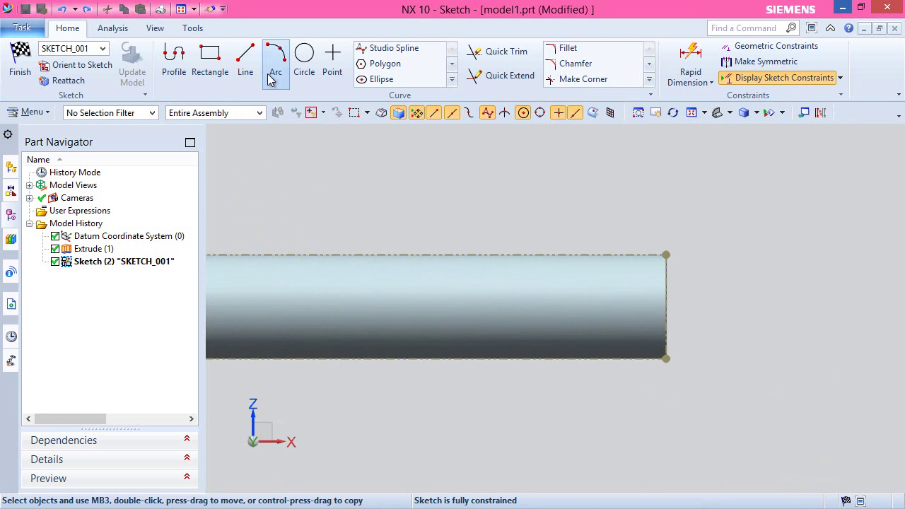
pyautogui.click(243, 54)
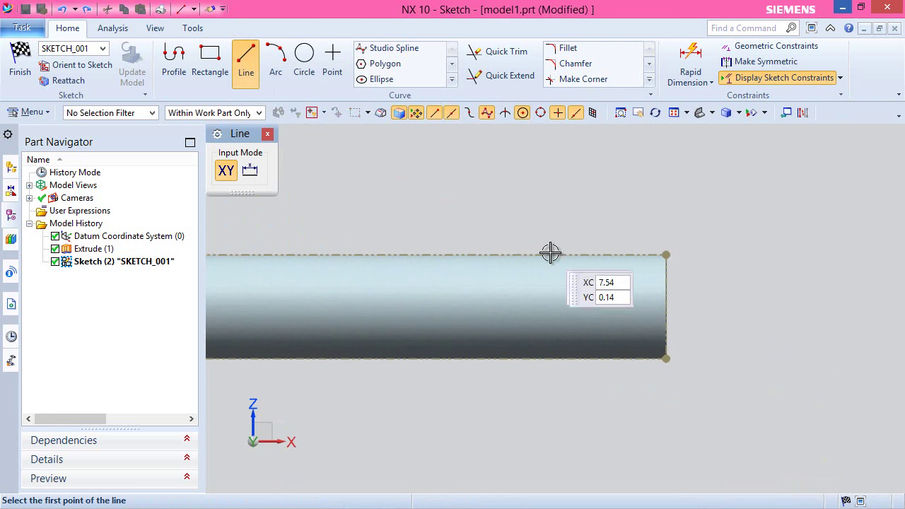
pyautogui.click(668, 292)
pyautogui.click(732, 300)
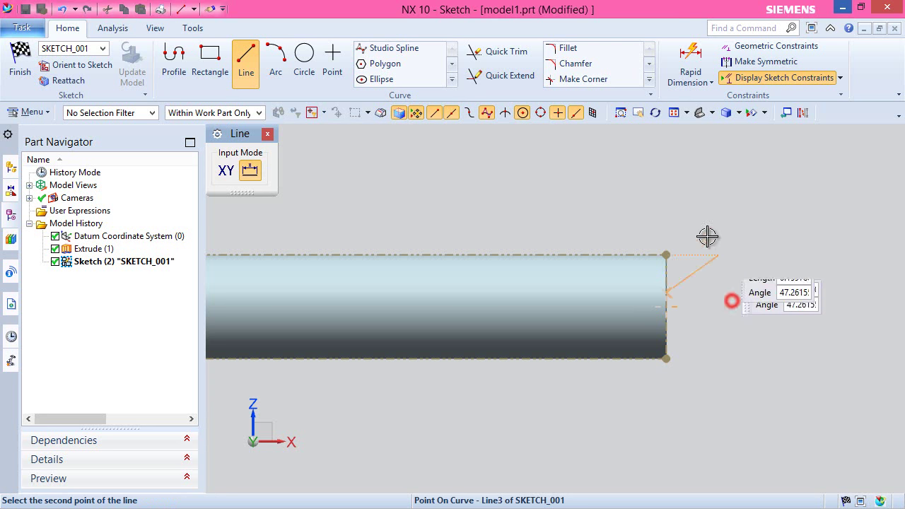
pyautogui.click(663, 188)
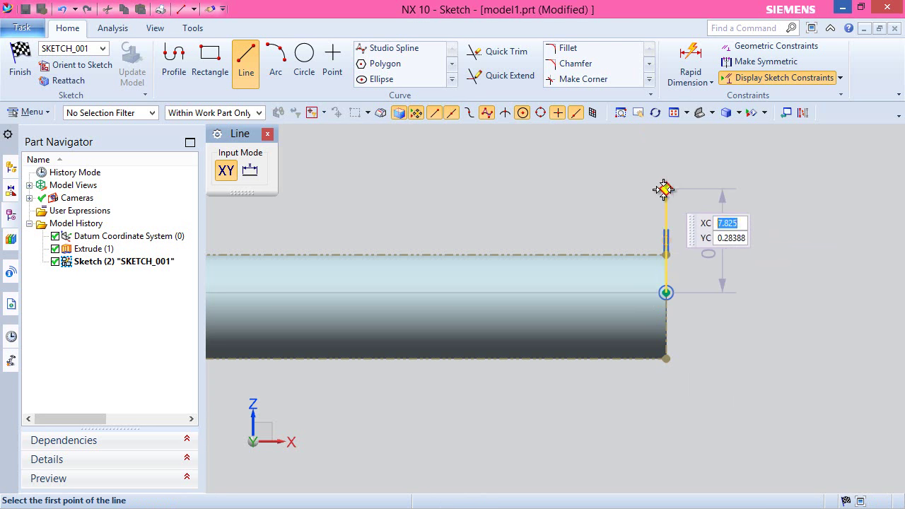
# Step: Close the profile with a 0.25 in horizontal line, a vertical line about 0.19 in long and a sloping line to the start point
pyautogui.click(665, 188)
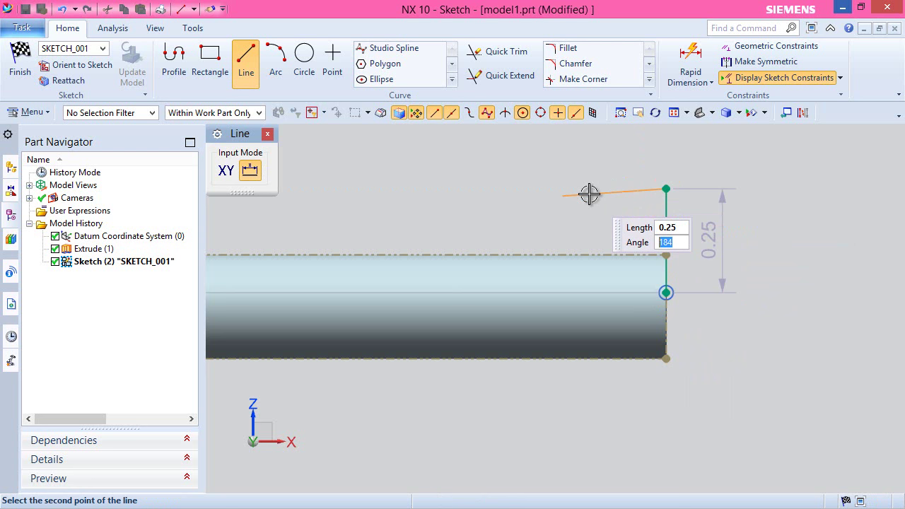
pyautogui.press('Return')
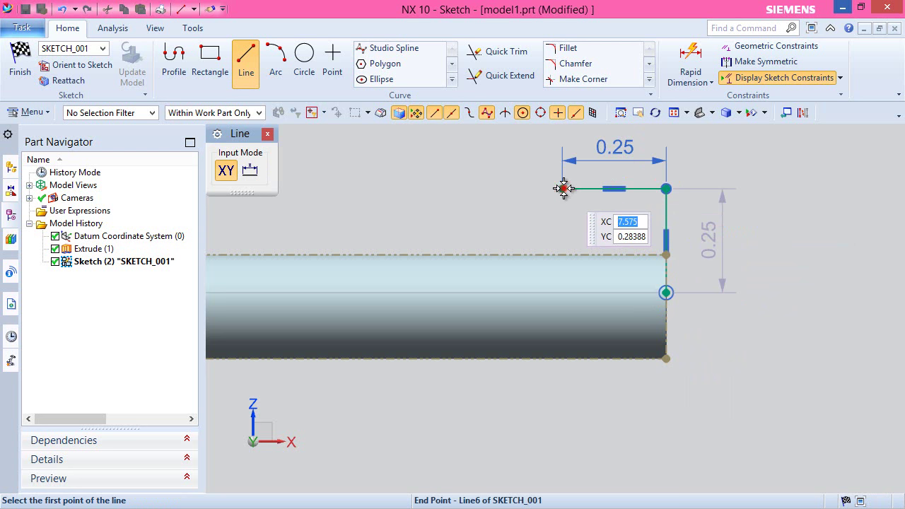
pyautogui.click(562, 189)
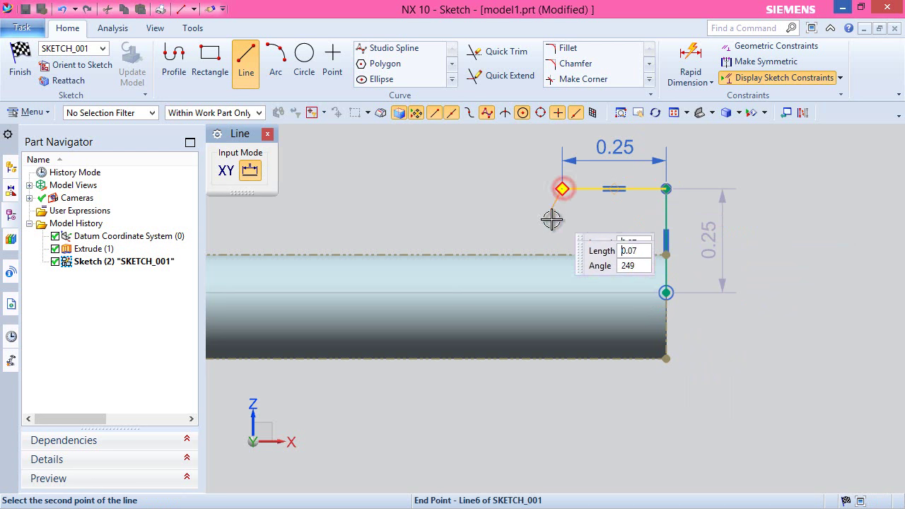
pyautogui.click(560, 267)
pyautogui.click(561, 267)
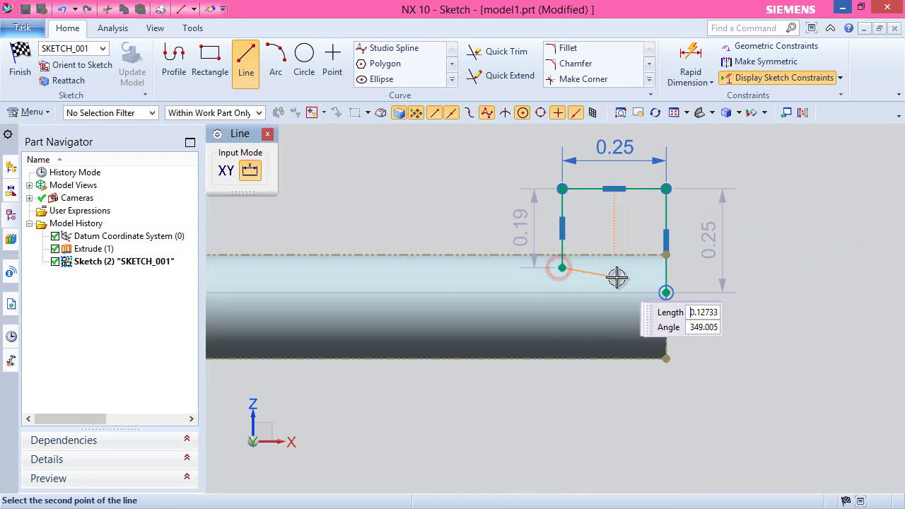
pyautogui.click(665, 292)
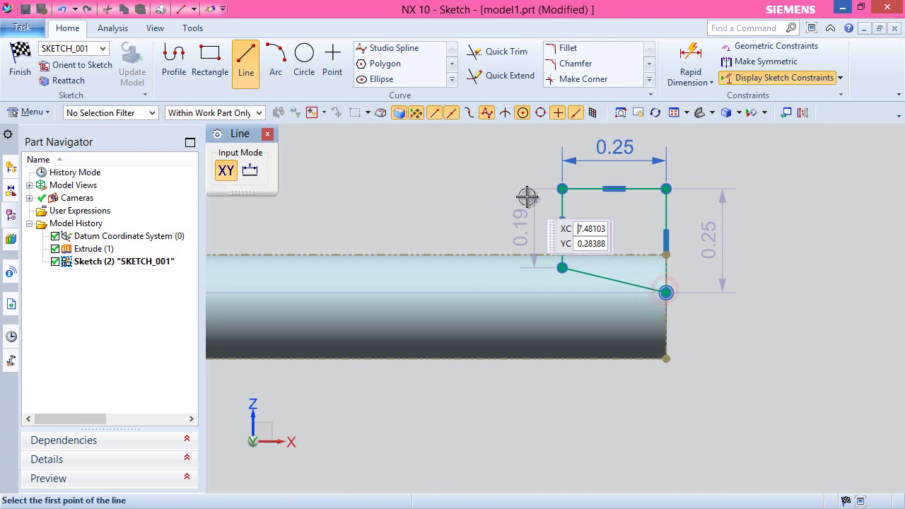
pyautogui.press('Escape')
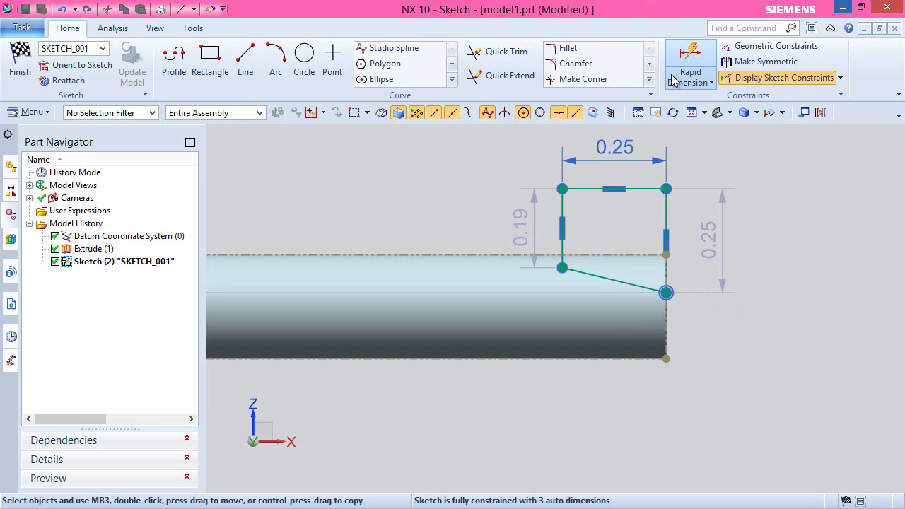
# Step: Dimension the height of the sloping line's inner endpoint above the X axis as 0.0784 in
pyautogui.click(691, 55)
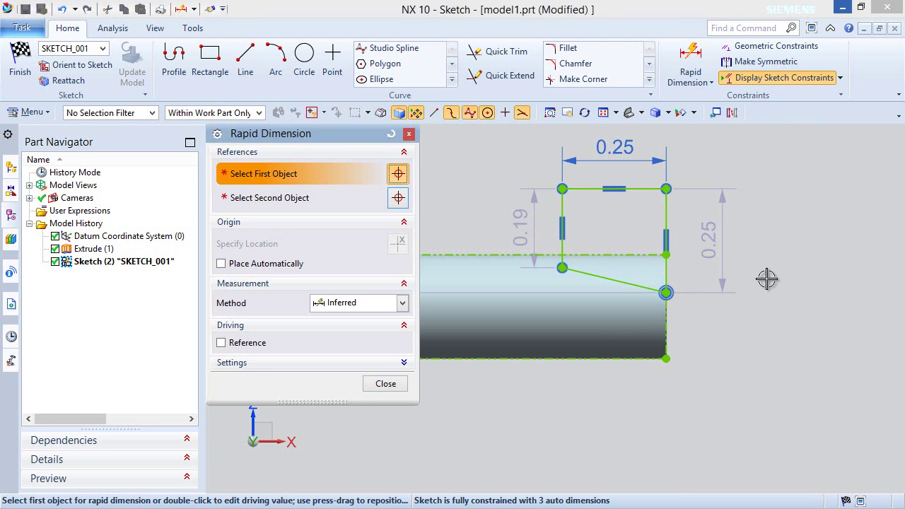
pyautogui.click(560, 267)
pyautogui.moveTo(558, 269)
pyautogui.mouseDown(button='middle')
pyautogui.moveTo(711, 263)
pyautogui.moveTo(684, 259)
pyautogui.moveTo(573, 302)
pyautogui.moveTo(457, 309)
pyautogui.moveTo(436, 300)
pyautogui.moveTo(440, 281)
pyautogui.mouseUp(button='middle')
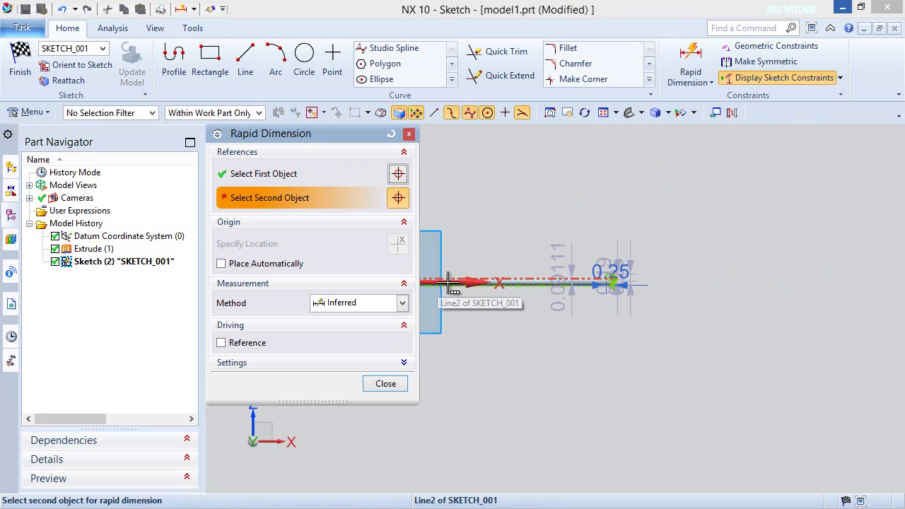
pyautogui.click(448, 282)
pyautogui.click(527, 319)
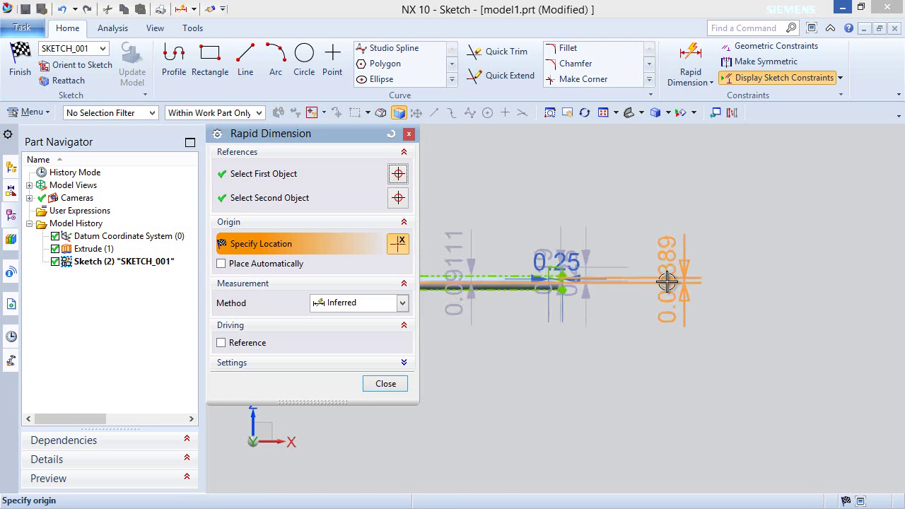
pyautogui.scroll(8, 470, 284)
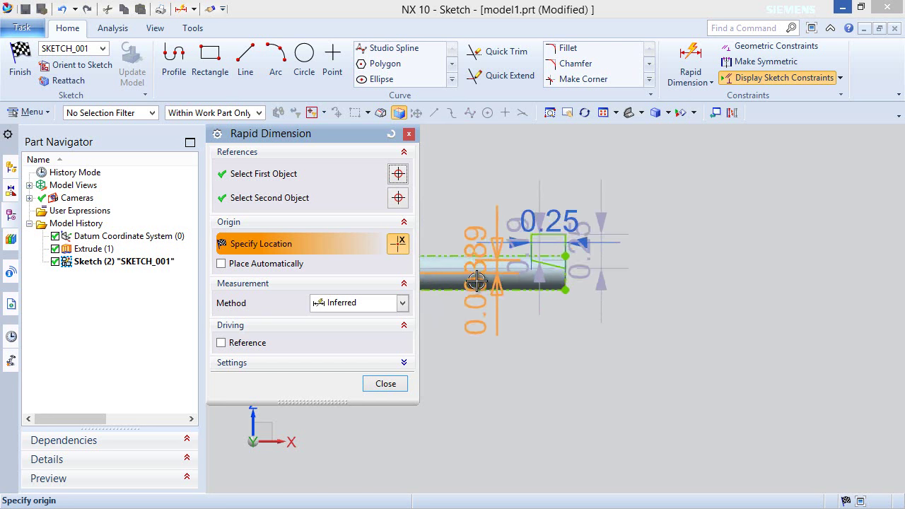
pyautogui.scroll(2, 686, 262)
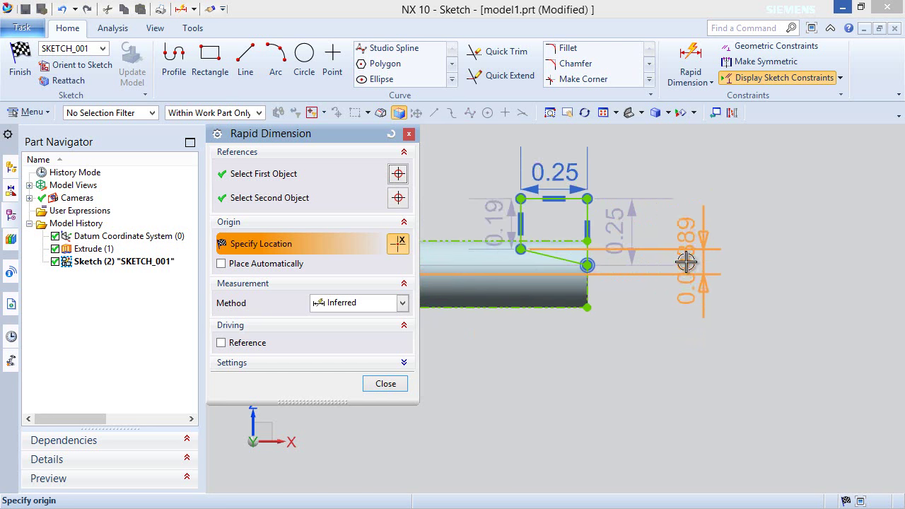
pyautogui.click(478, 261)
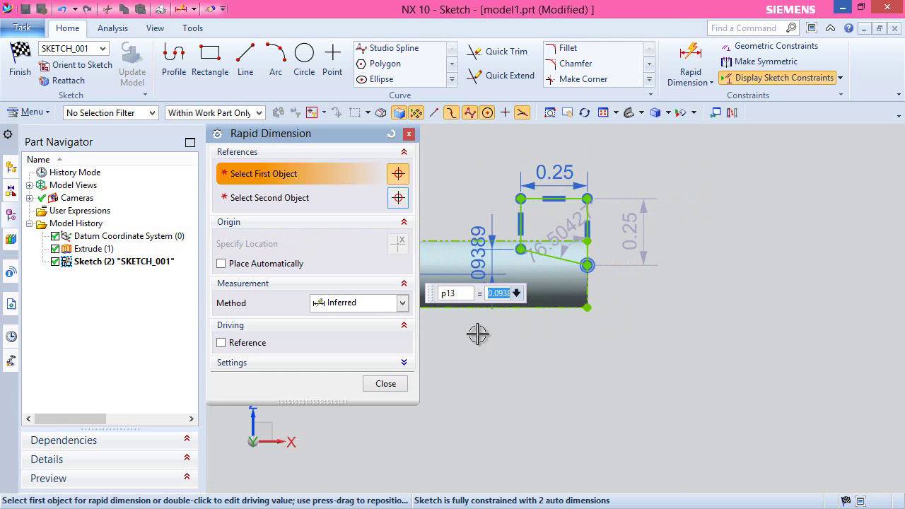
pyautogui.write('0.0784')
pyautogui.press('Return')
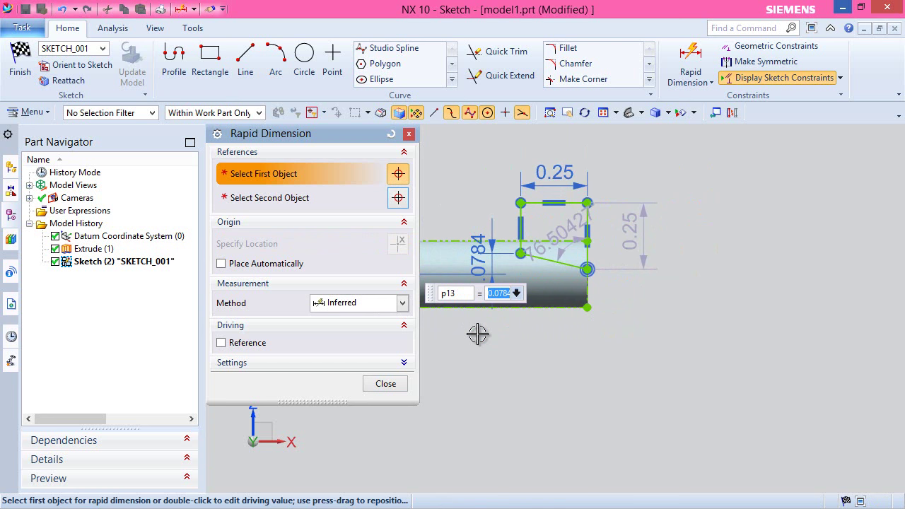
pyautogui.click(386, 383)
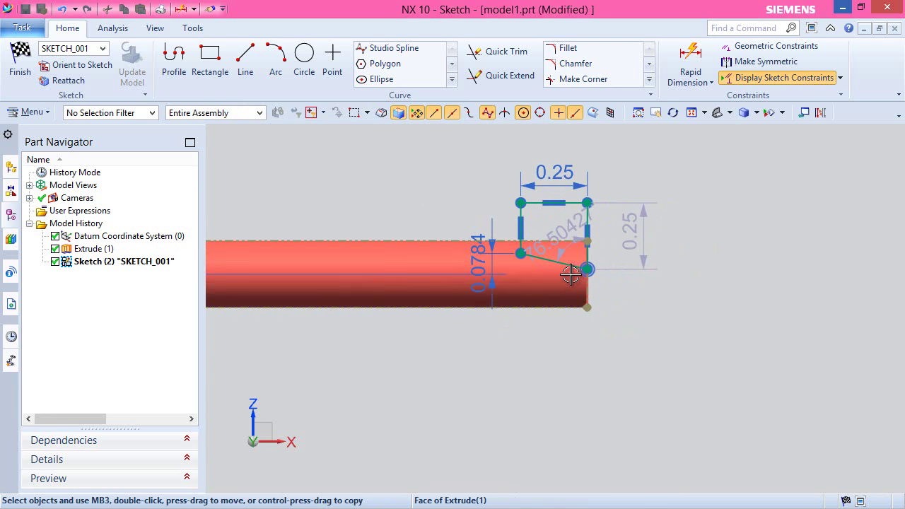
# Step: Dimension the height of the sloping line's outer endpoint above the midpoint of the rod's end edge as 0.03171 in
pyautogui.click(690, 62)
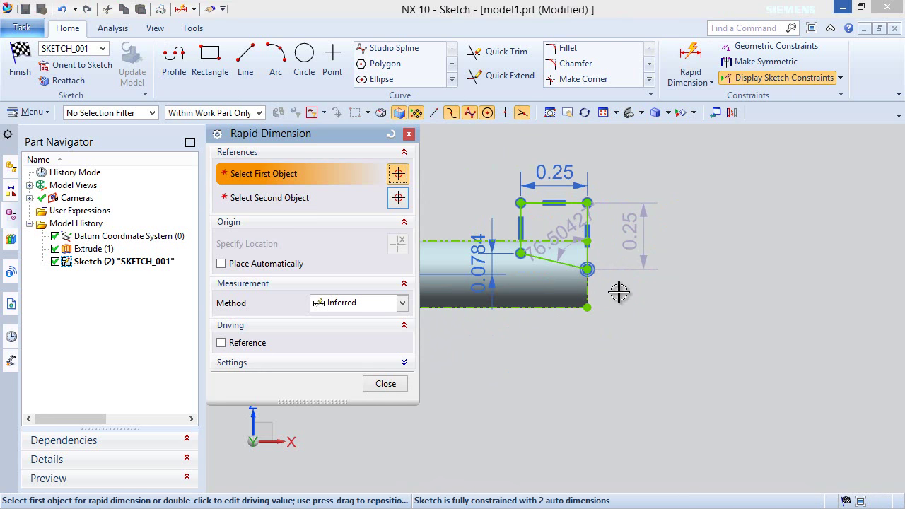
pyautogui.scroll(4, 589, 271)
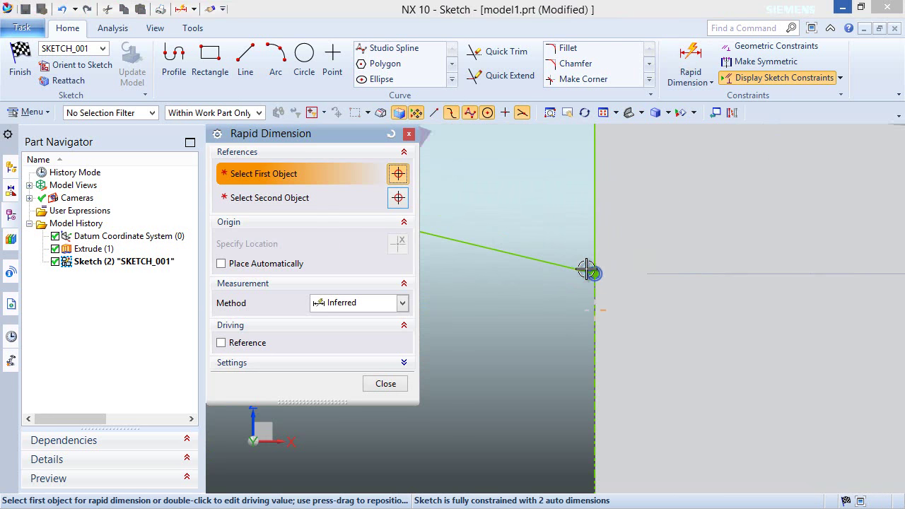
pyautogui.click(598, 277)
pyautogui.scroll(-1, 719, 327)
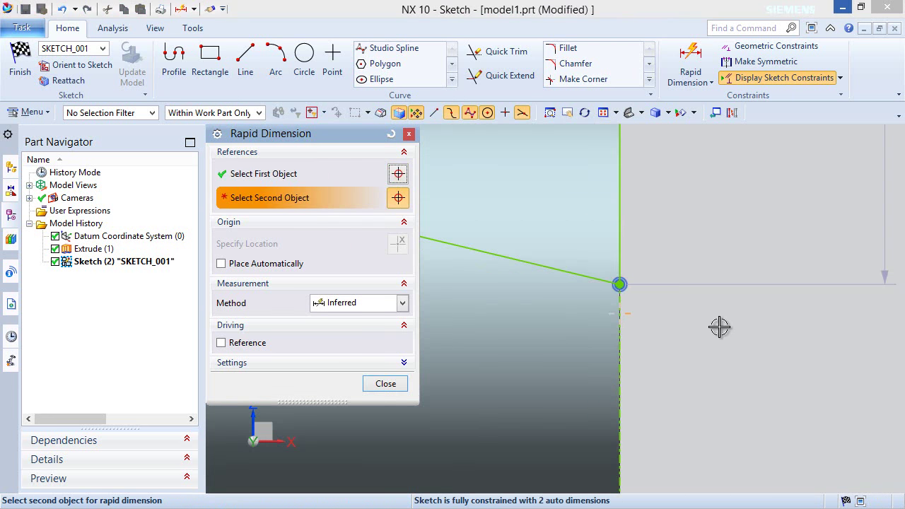
pyautogui.click(620, 314)
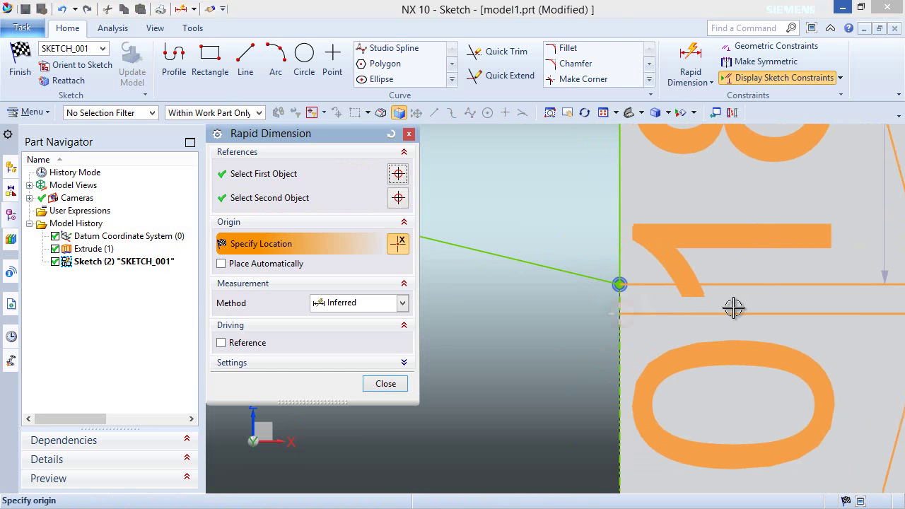
pyautogui.click(737, 306)
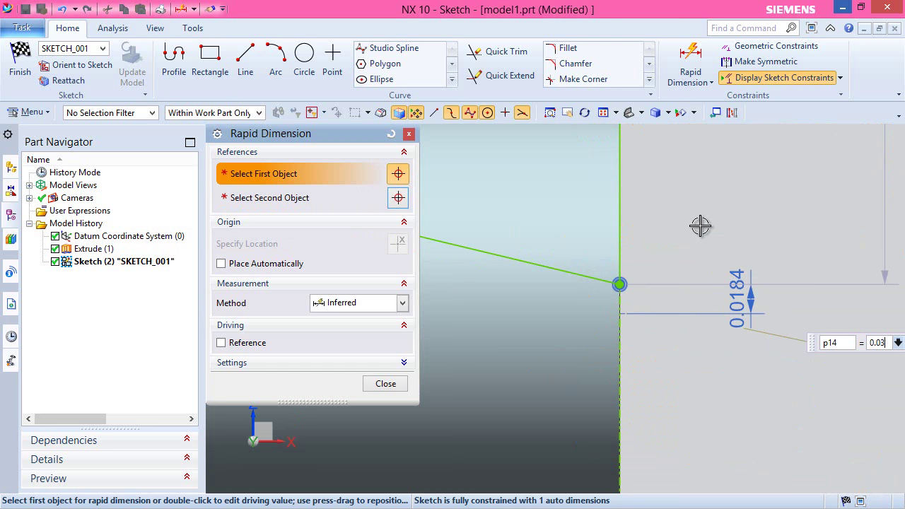
pyautogui.write('0.03171')
pyautogui.press('Return')
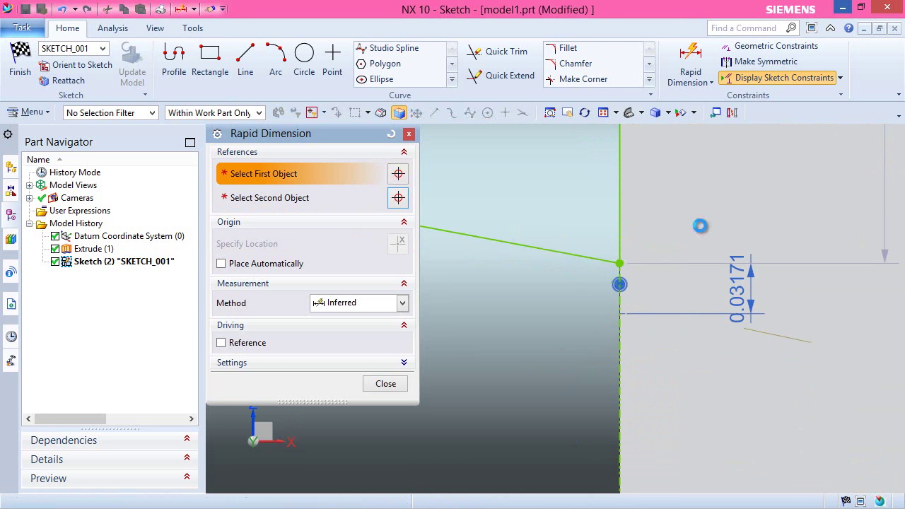
pyautogui.click(386, 383)
pyautogui.scroll(-2, 694, 311)
pyautogui.scroll(-5, 695, 312)
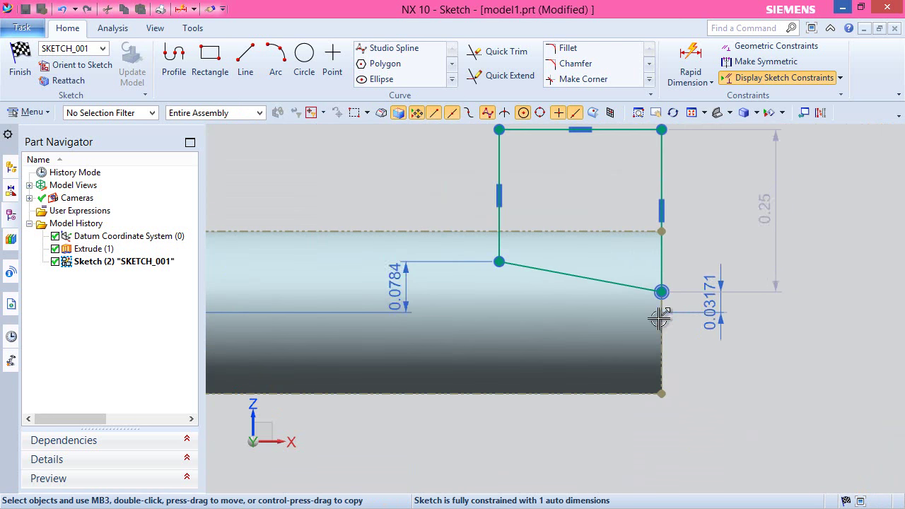
pyautogui.scroll(1, 646, 154)
pyautogui.scroll(1, 646, 154)
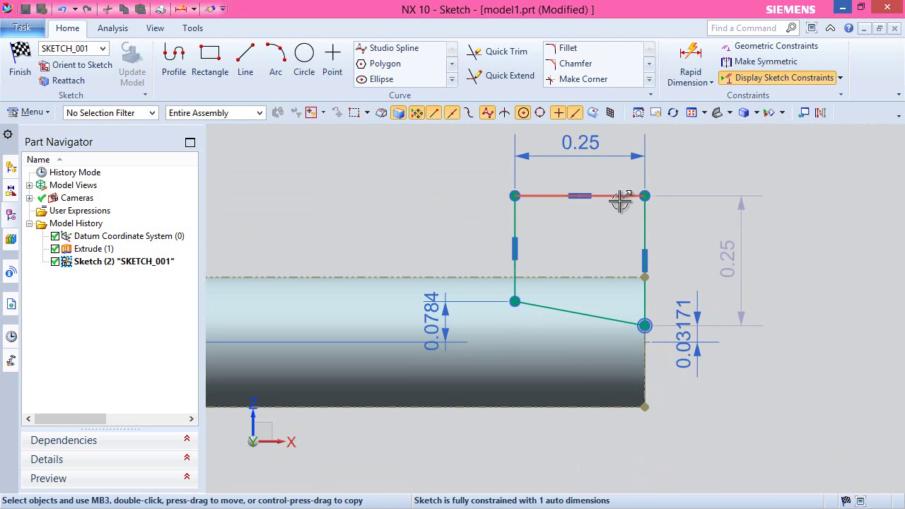
# Step: Lower the profile's top line so the vertical line at the rod's end is about 0.16 in long, and finish the sketch
pyautogui.moveTo(606, 233); pyautogui.dragTo(609, 242)
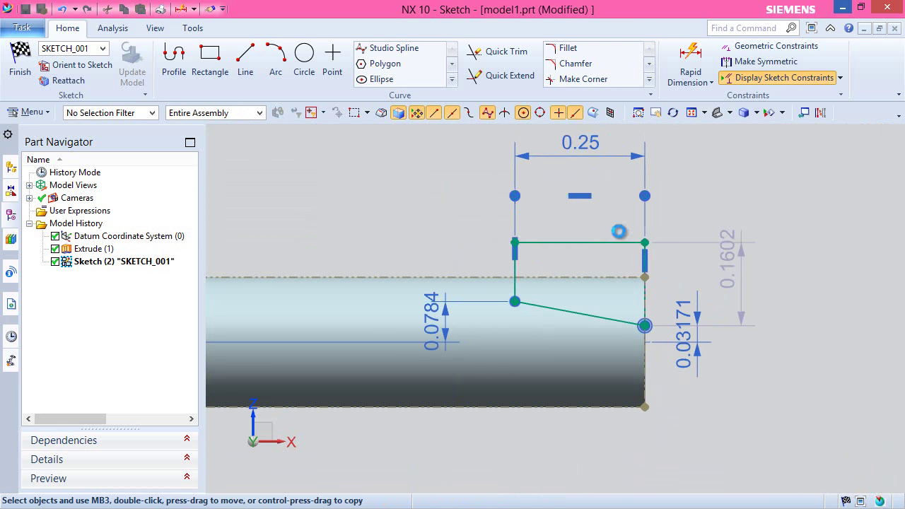
pyautogui.rightClick(708, 170)
pyautogui.click(737, 183)
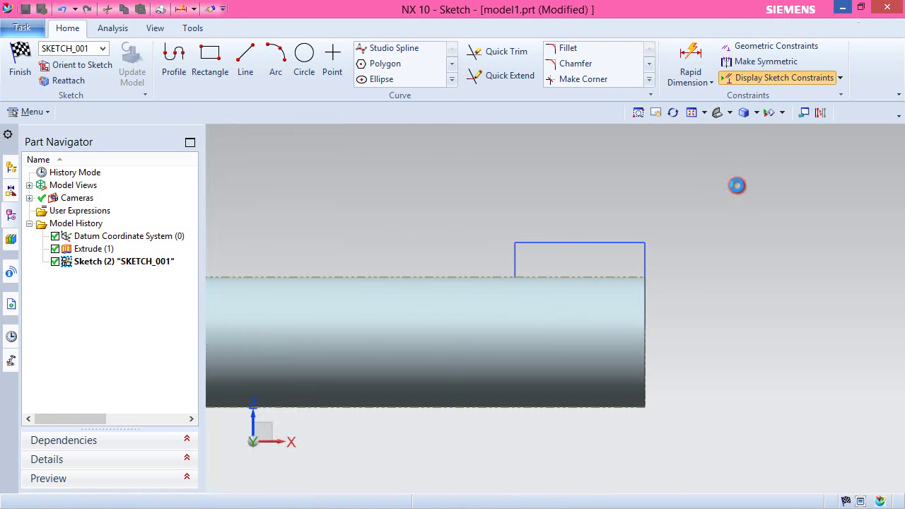
# Step: Revolve the profile 360 degrees about the datum X axis and subtract it from the rod
pyautogui.click(729, 119)
pyautogui.click(722, 121)
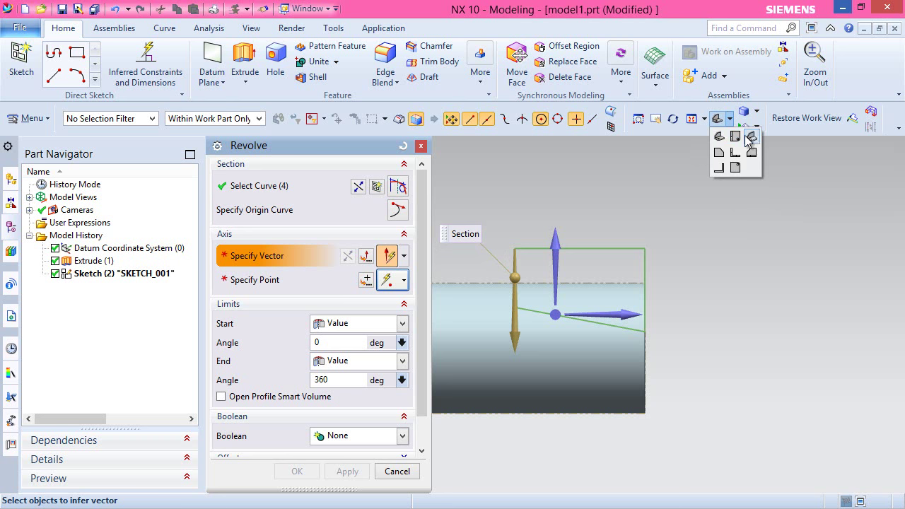
pyautogui.click(749, 137)
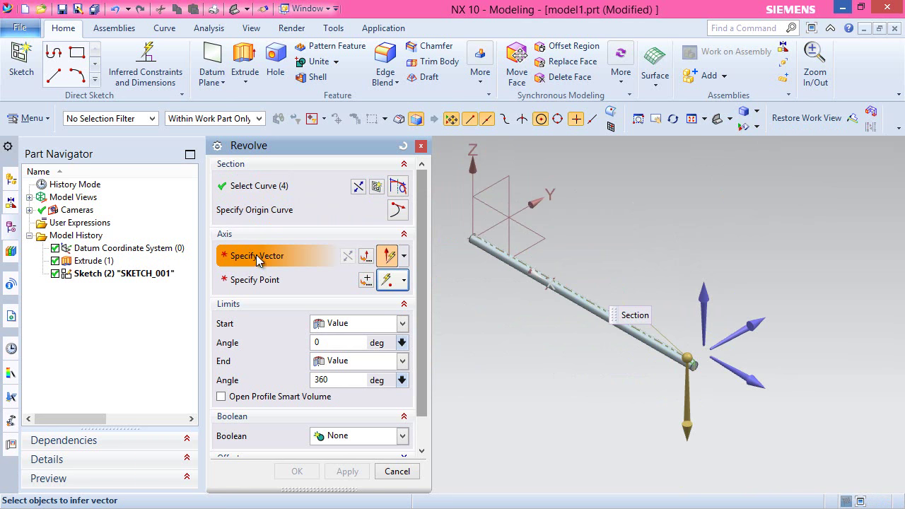
pyautogui.click(523, 268)
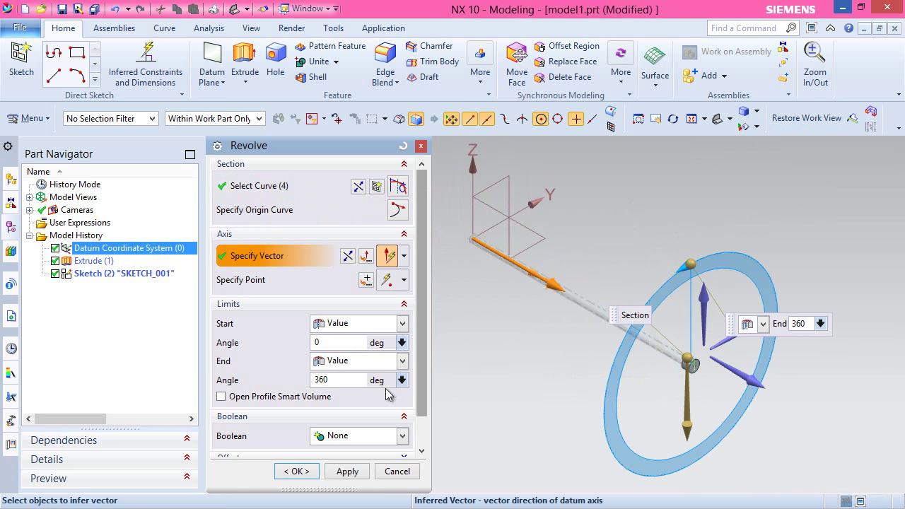
pyautogui.scroll(-2, 425, 396)
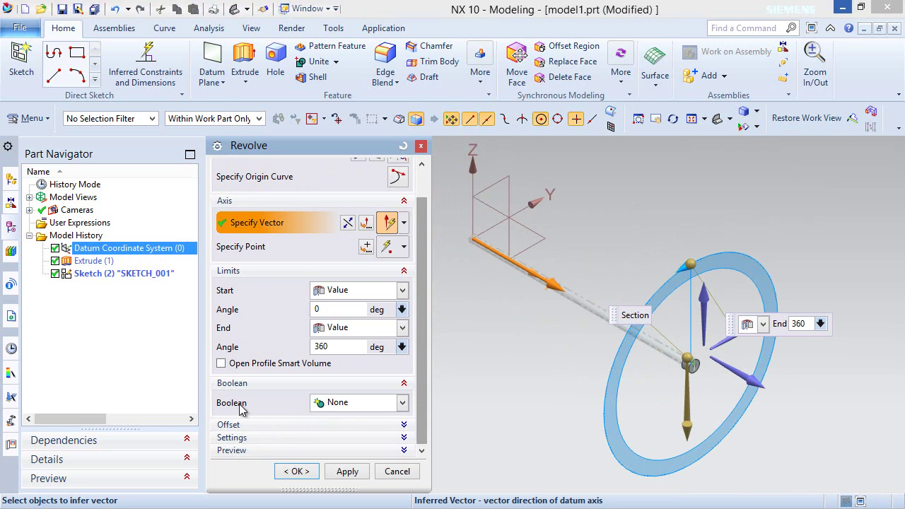
pyautogui.click(402, 403)
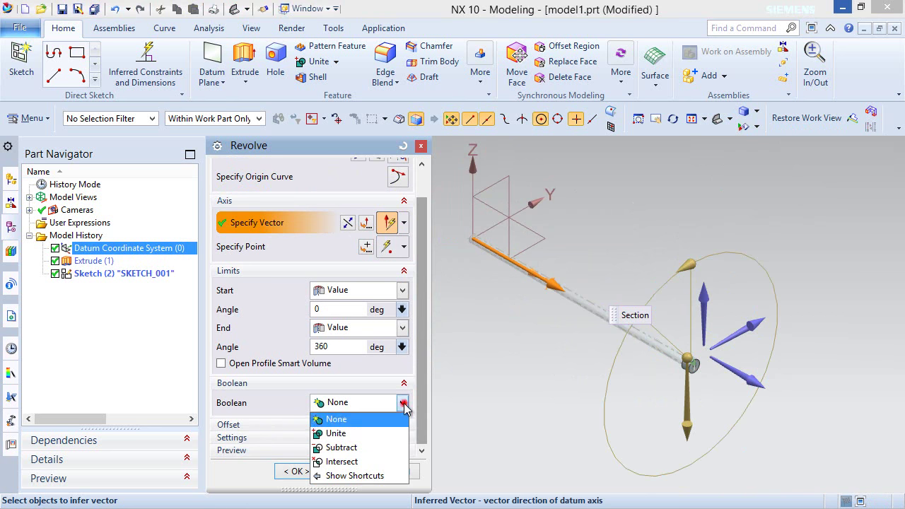
pyautogui.click(357, 447)
pyautogui.click(297, 471)
# Step: Hide the revolved profile's sketch at the rod's tip and save the part
pyautogui.scroll(8, 690, 375)
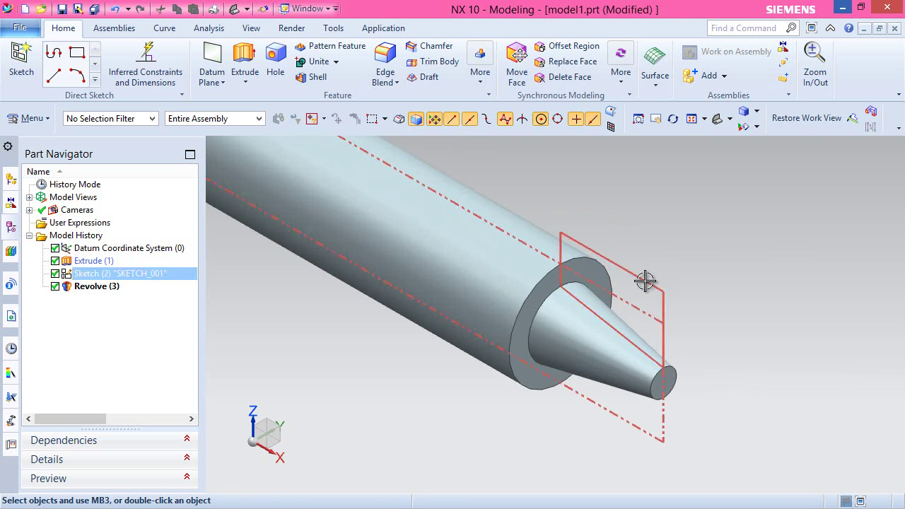
pyautogui.click(643, 279)
pyautogui.click(717, 262)
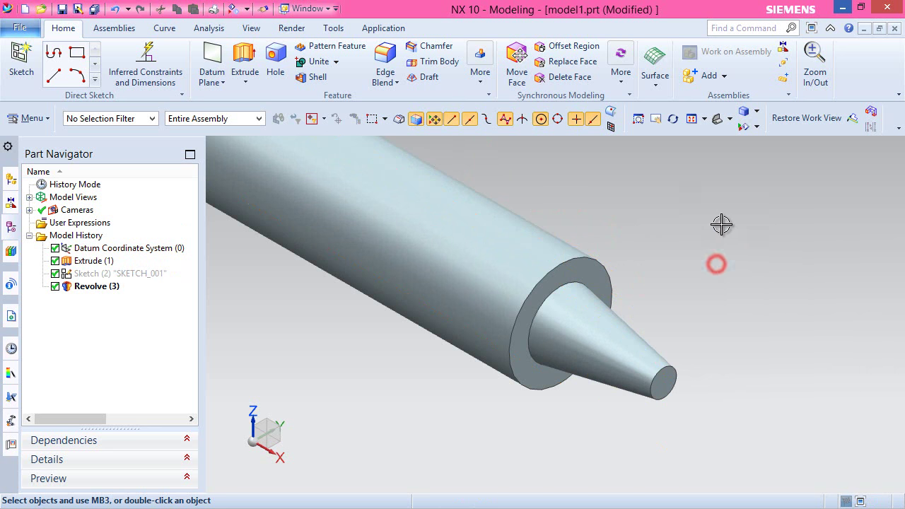
pyautogui.hotkey('ctrl', 's')
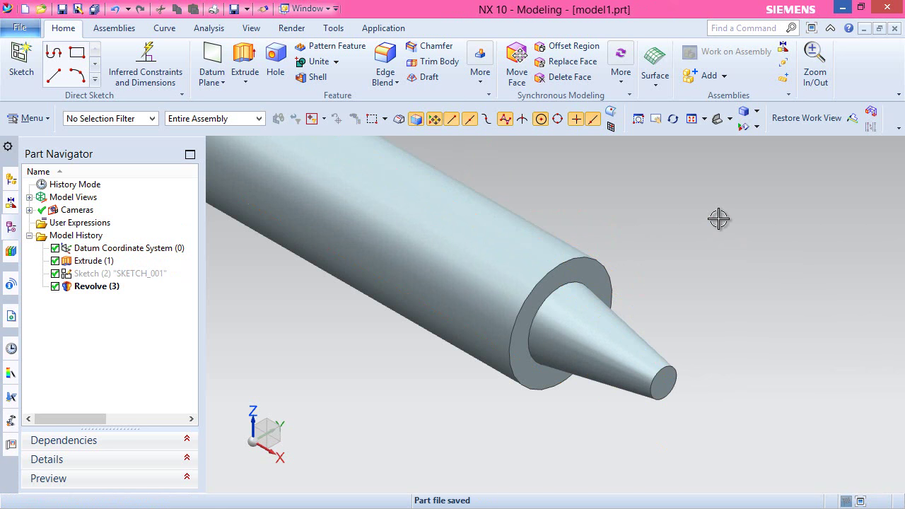
# Step: Start another Revolve and create its section sketch on the XZ plane of the datum coordinate system
pyautogui.click(630, 212)
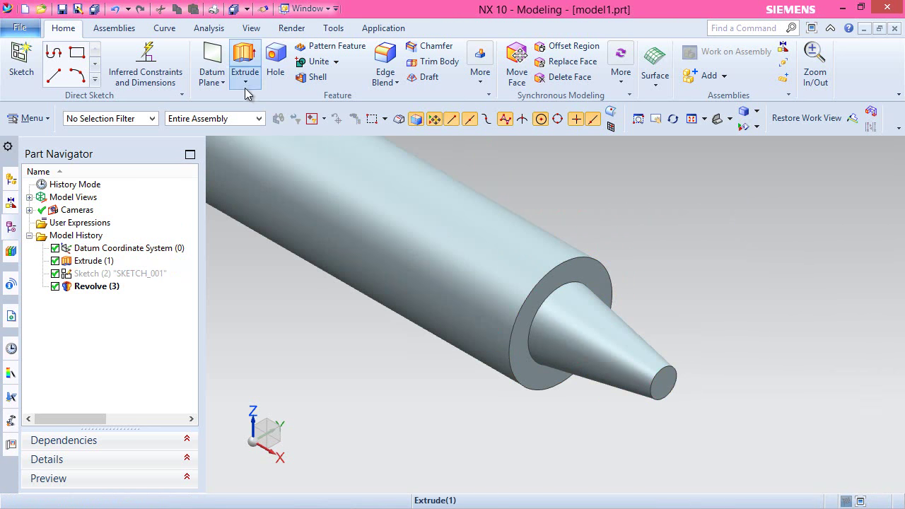
pyautogui.click(245, 86)
pyautogui.click(261, 115)
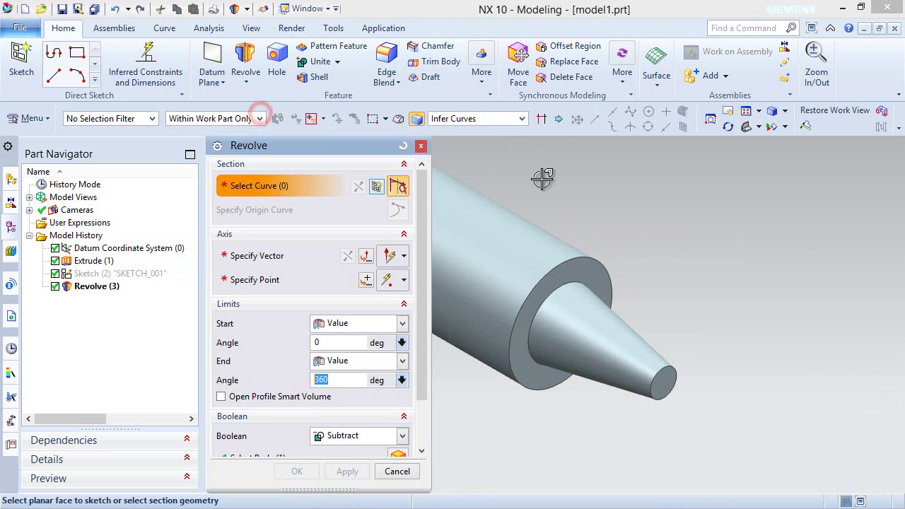
pyautogui.scroll(-5, 696, 313)
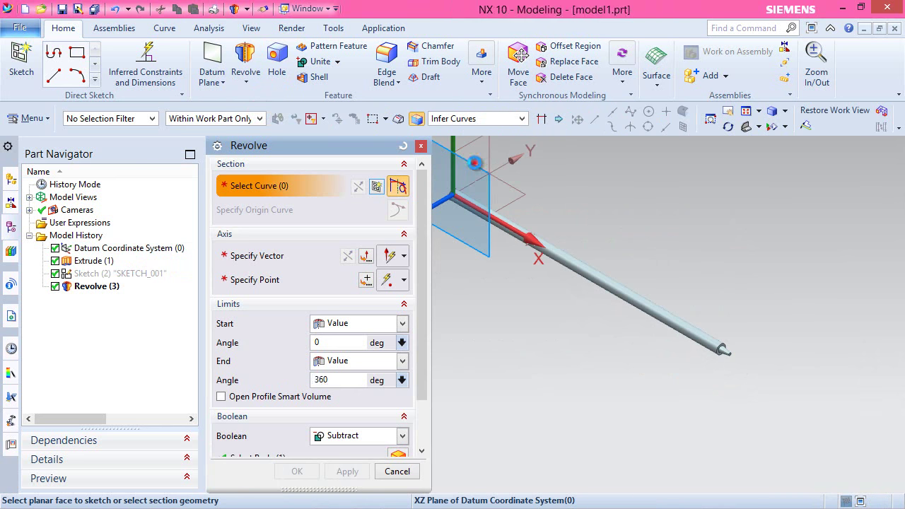
pyautogui.click(456, 177)
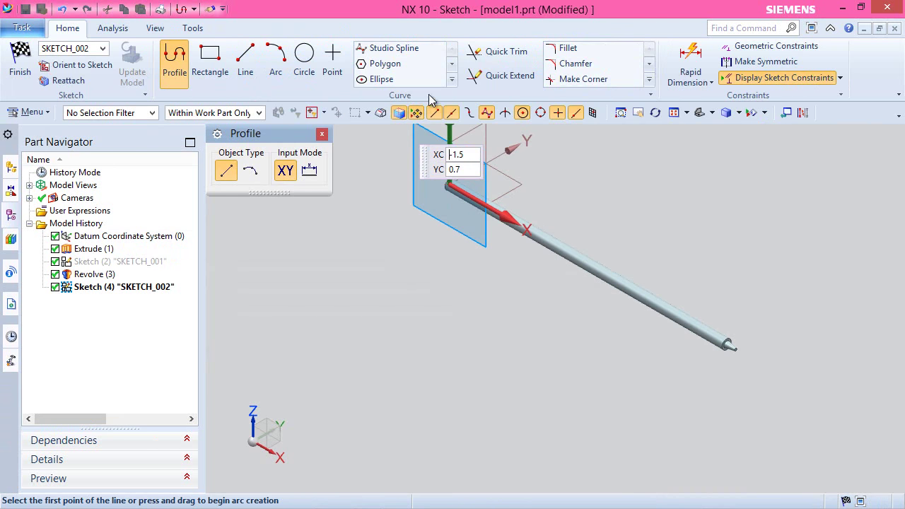
# Step: Create intersection curves where all the rod's body faces meet the sketch plane
pyautogui.click(450, 80)
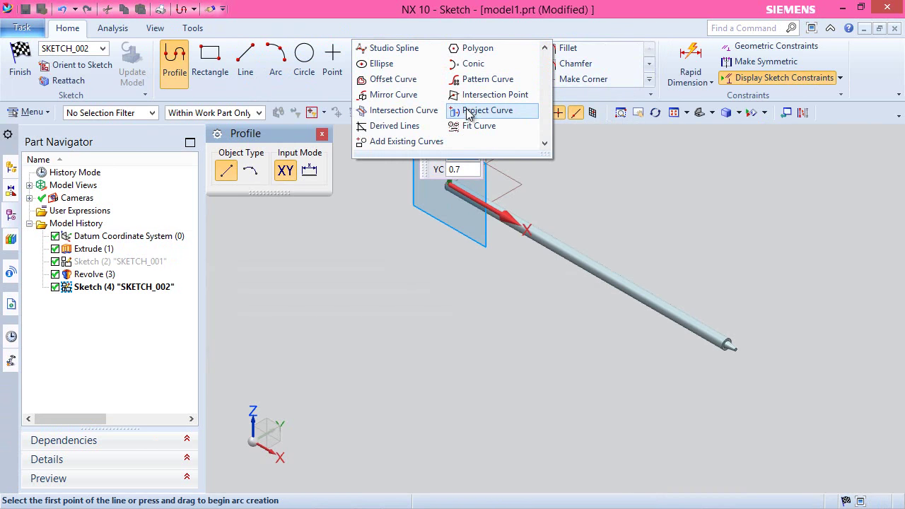
pyautogui.click(426, 110)
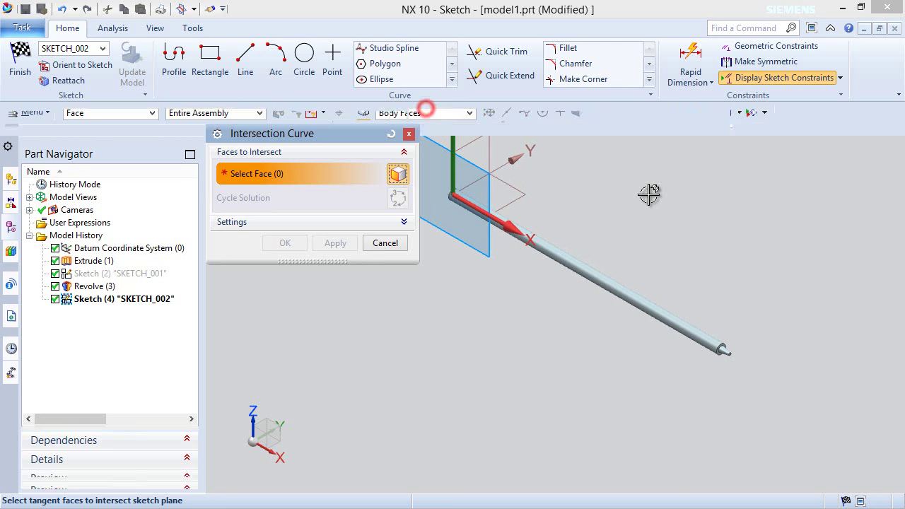
pyautogui.click(599, 273)
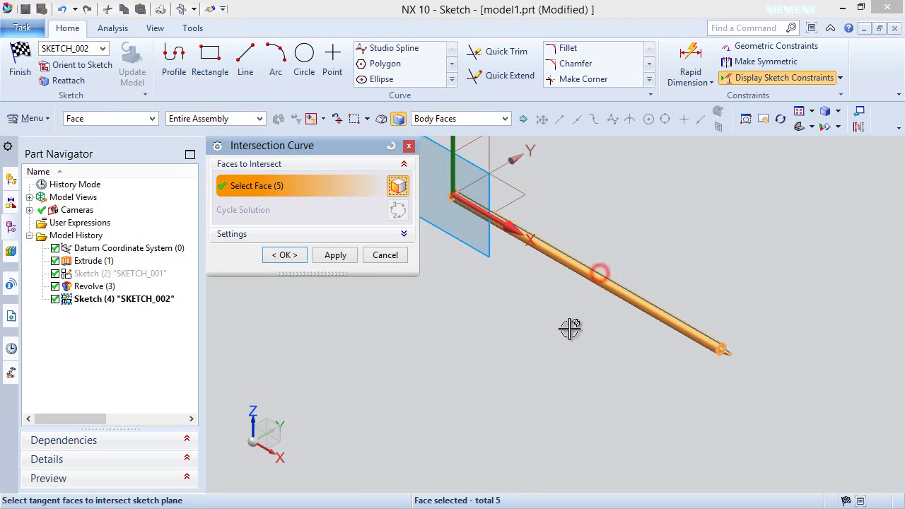
pyautogui.click(297, 256)
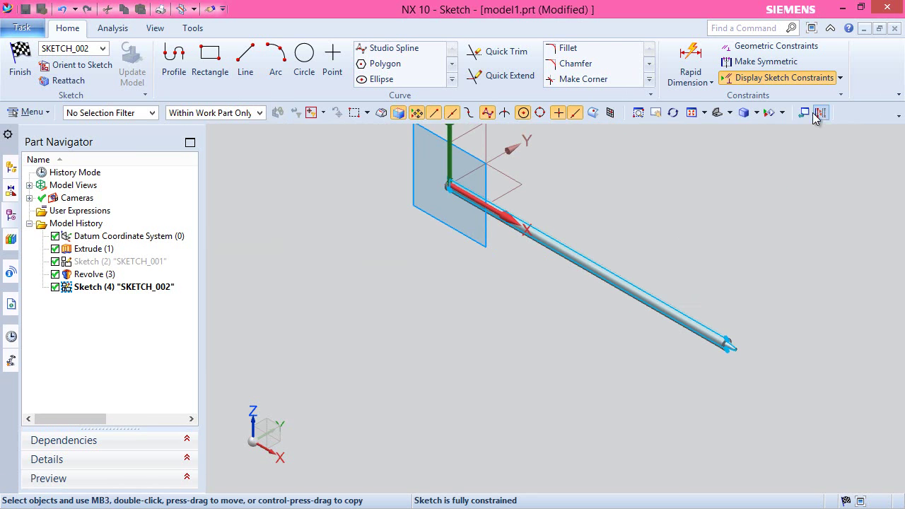
# Step: Convert all the intersection curves of the rod outline to reference curves
pyautogui.click(820, 113)
pyautogui.moveTo(440, 151); pyautogui.dragTo(764, 437)
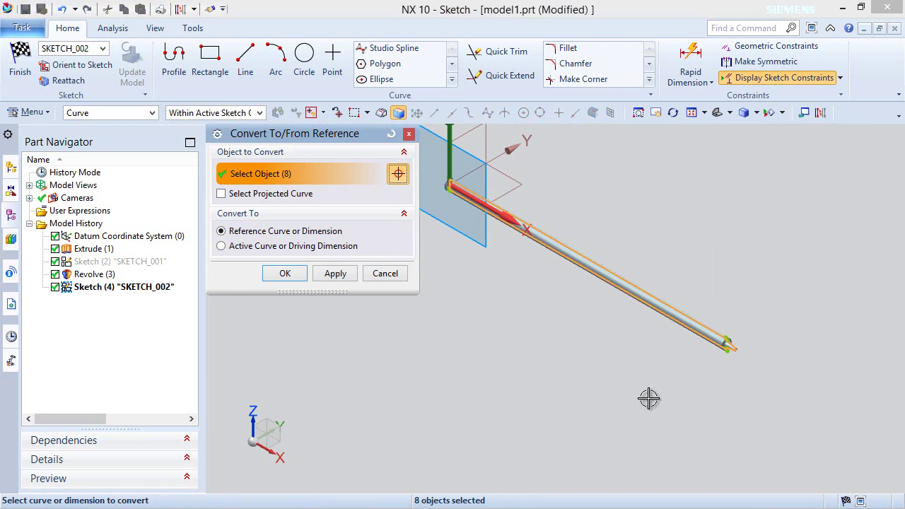
pyautogui.click(285, 274)
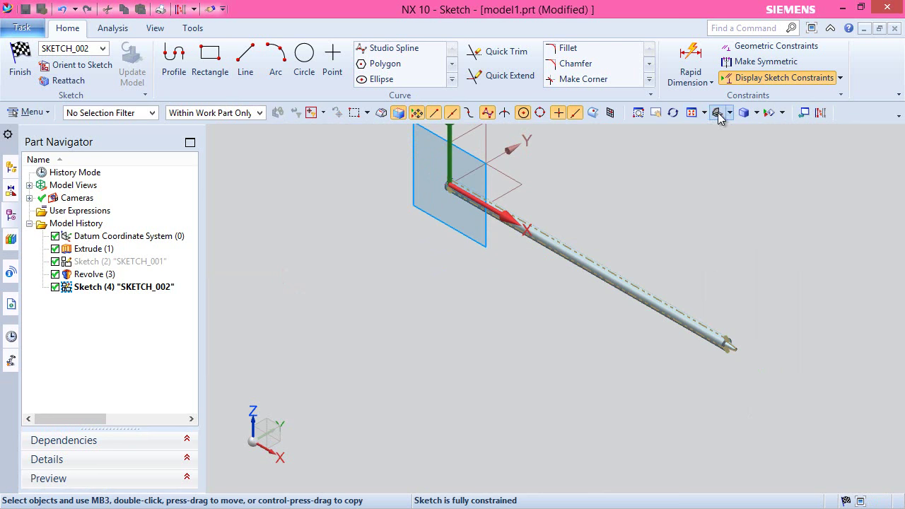
# Step: Facing the sketch plane, draw a 0.125 in line at 180 degrees from the shoulder's upper corner along the rod's upper edge
pyautogui.rightClick(734, 163)
pyautogui.click(770, 138)
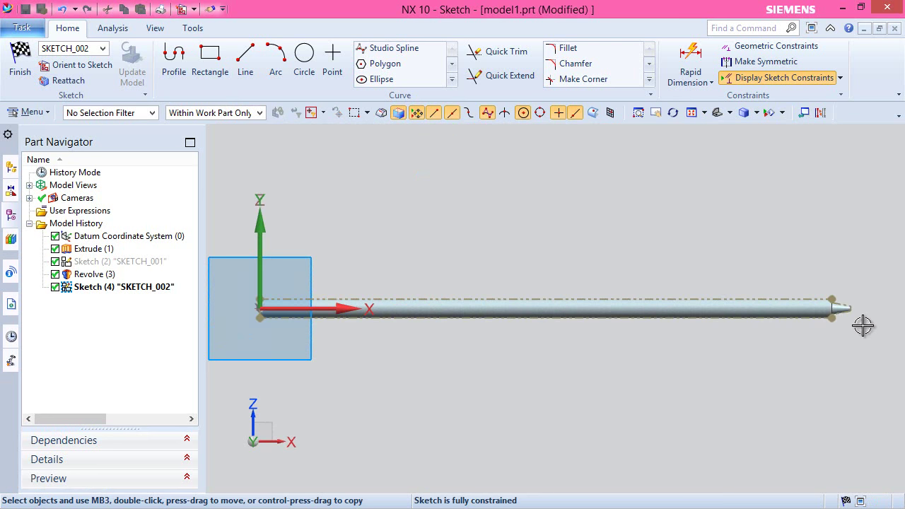
pyautogui.scroll(10, 868, 309)
pyautogui.scroll(-3, 703, 269)
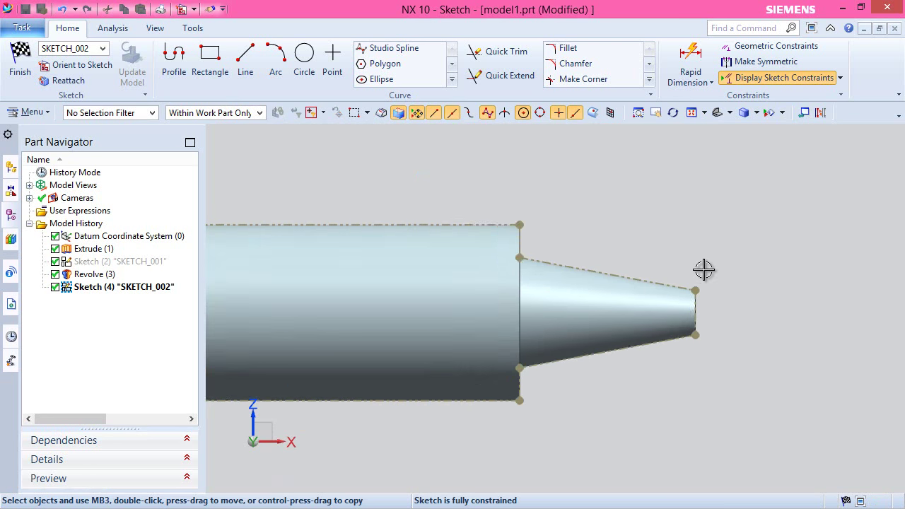
pyautogui.click(245, 62)
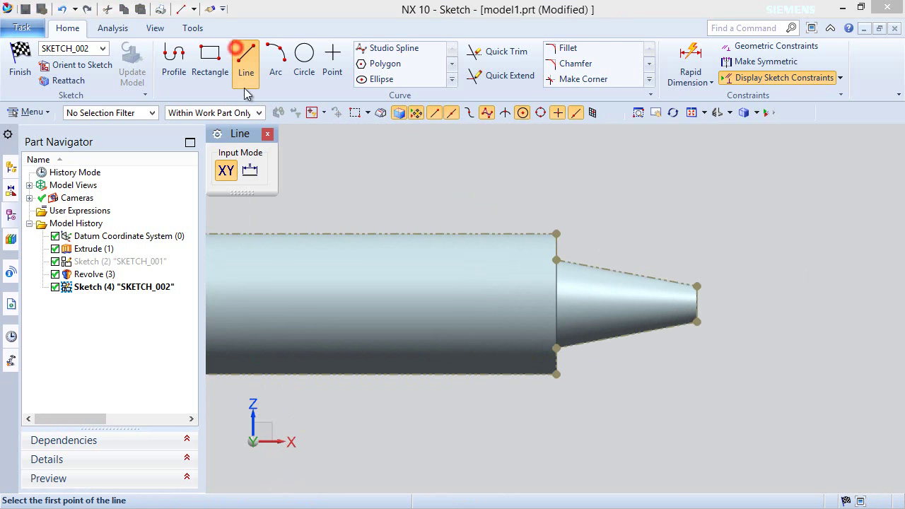
pyautogui.scroll(-1, 469, 205)
pyautogui.scroll(2, 495, 229)
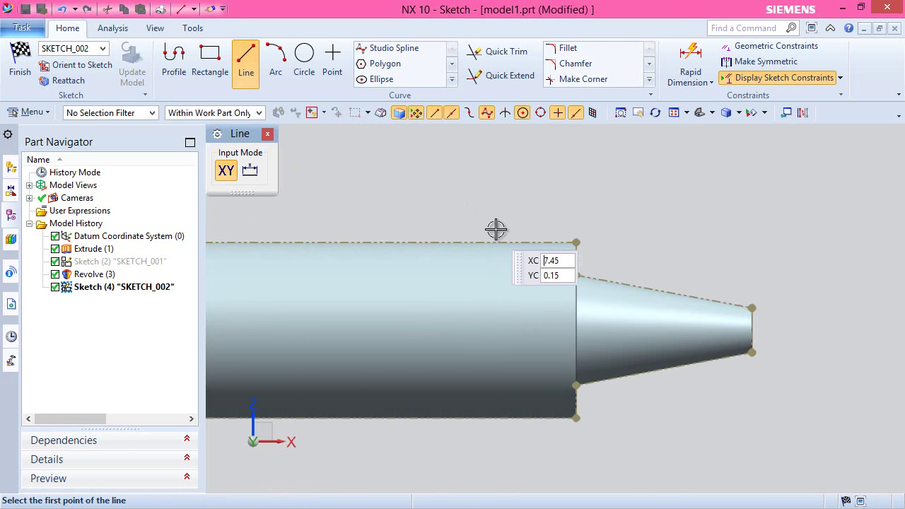
pyautogui.click(575, 242)
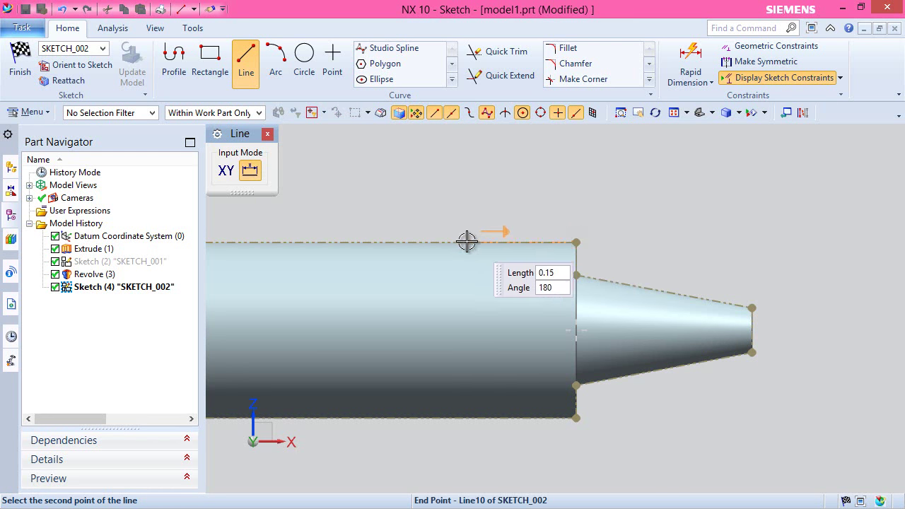
pyautogui.write('.125')
pyautogui.press('Tab')
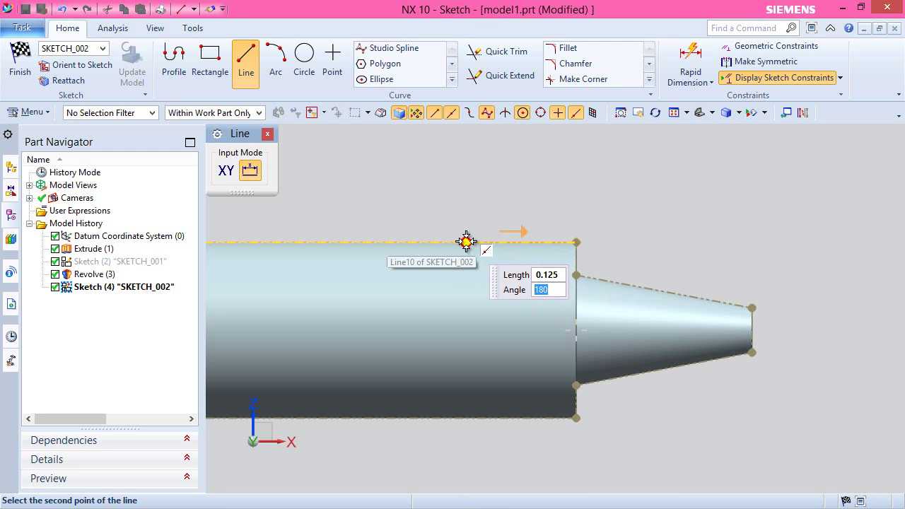
pyautogui.press('Return')
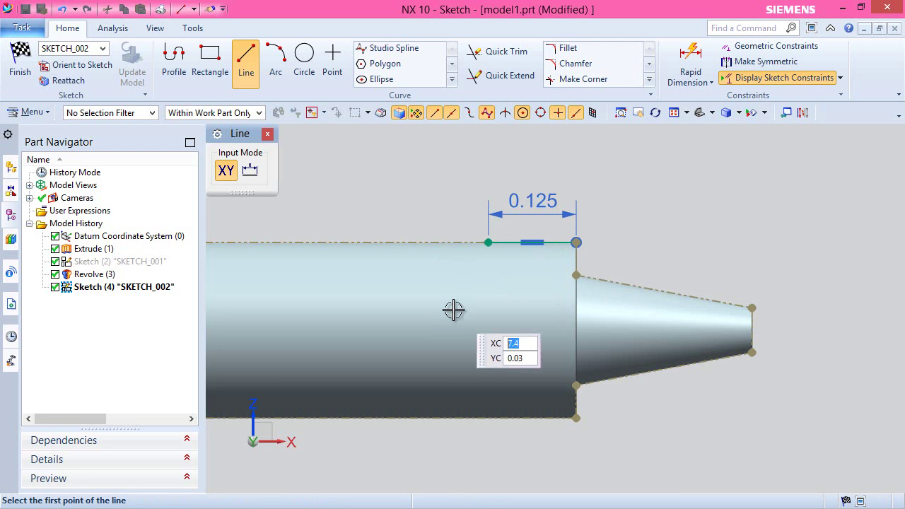
# Step: Draw an arc from the inner end of the 0.125 in line to the upper start point of the taper, tangent to the line
pyautogui.click(276, 62)
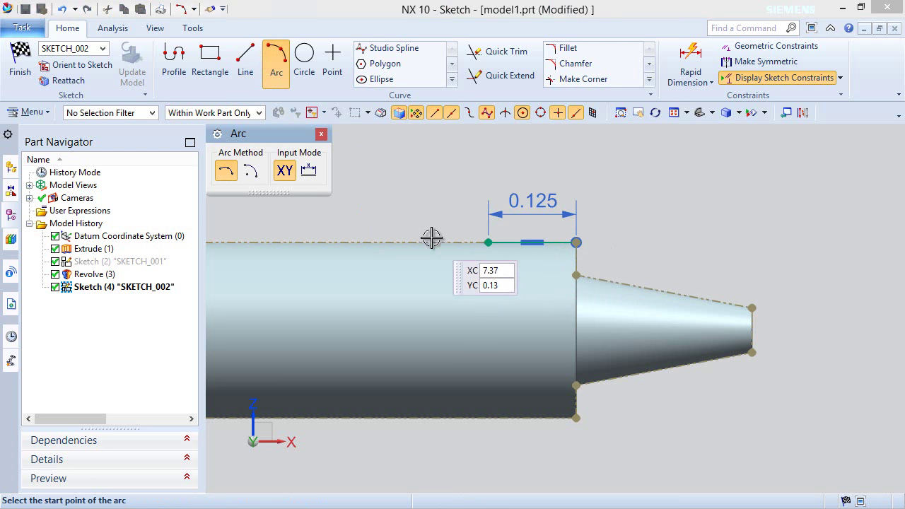
pyautogui.click(485, 241)
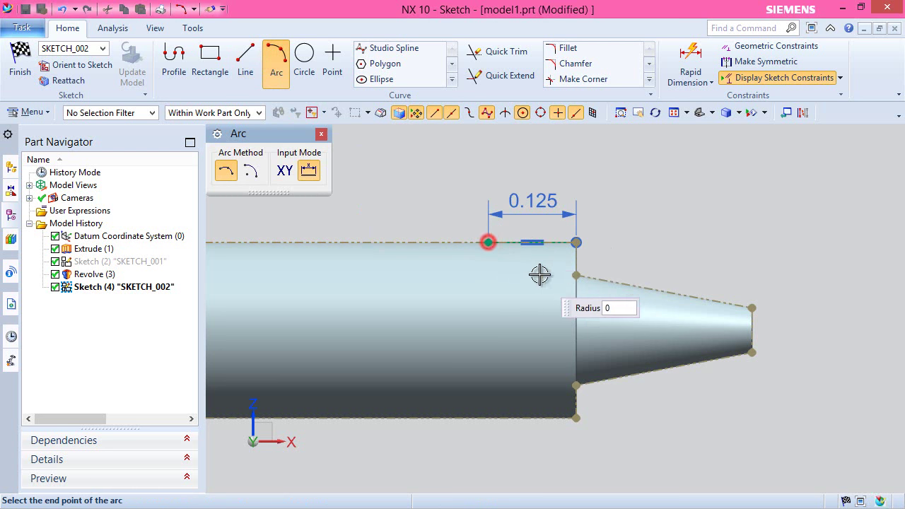
pyautogui.click(577, 275)
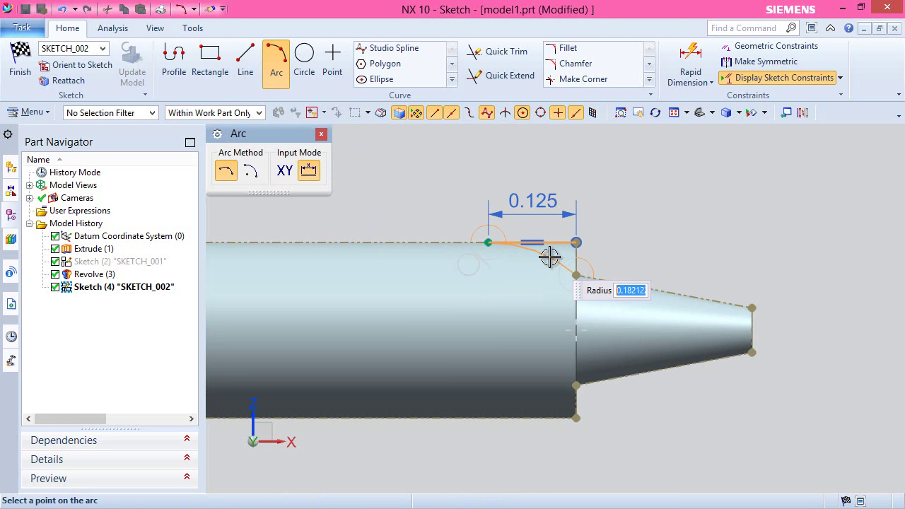
pyautogui.click(550, 258)
pyautogui.rightClick(621, 182)
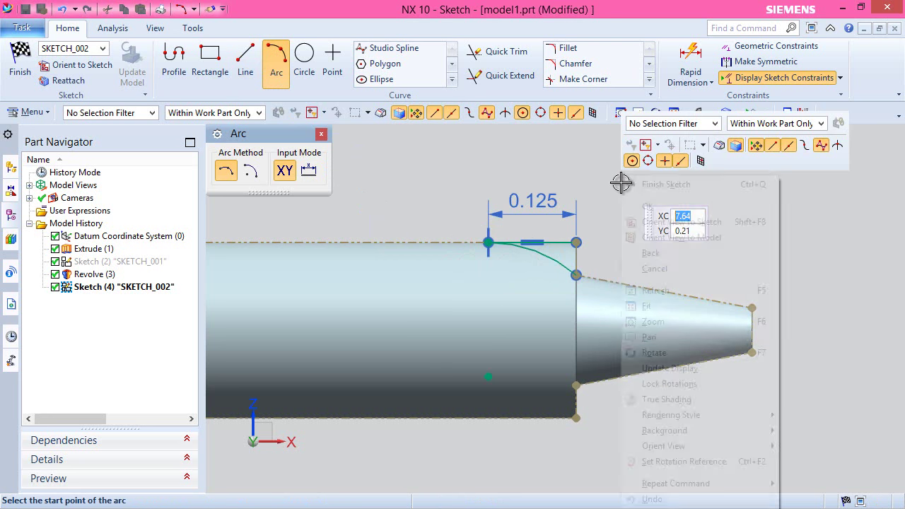
pyautogui.click(652, 203)
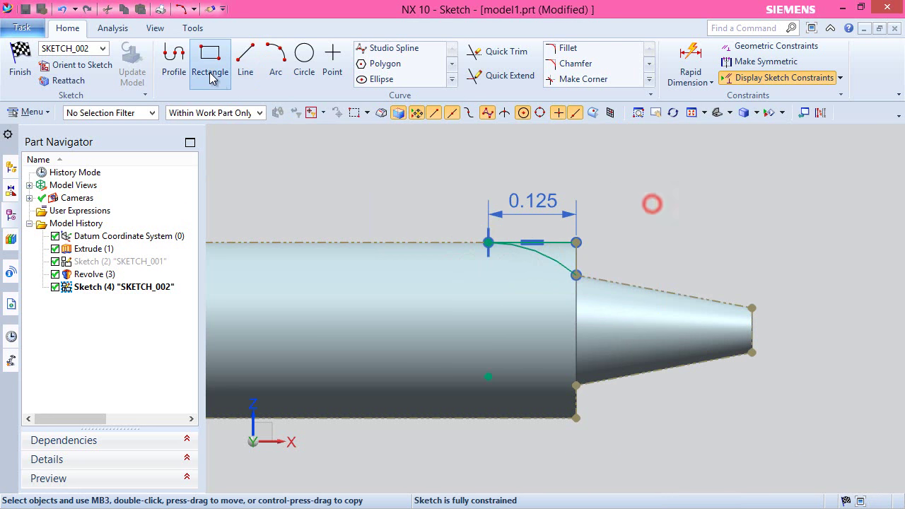
# Step: Close the profile with a vertical line from the shoulder's upper corner down to the arc's end at the taper
pyautogui.click(245, 63)
pyautogui.click(577, 243)
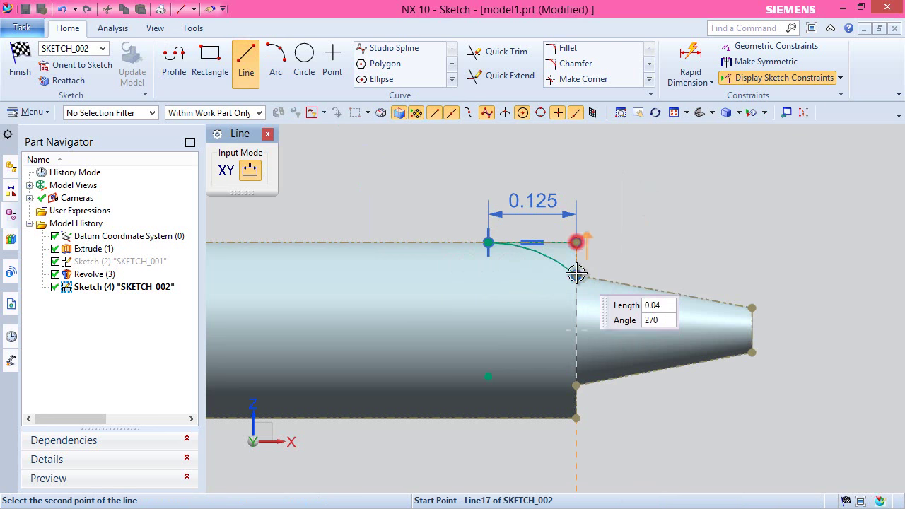
pyautogui.click(577, 274)
pyautogui.rightClick(625, 177)
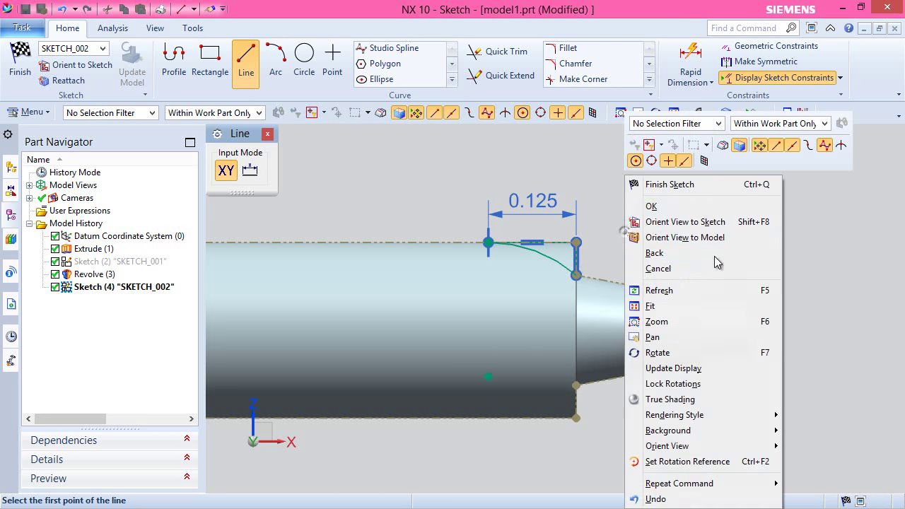
pyautogui.click(707, 206)
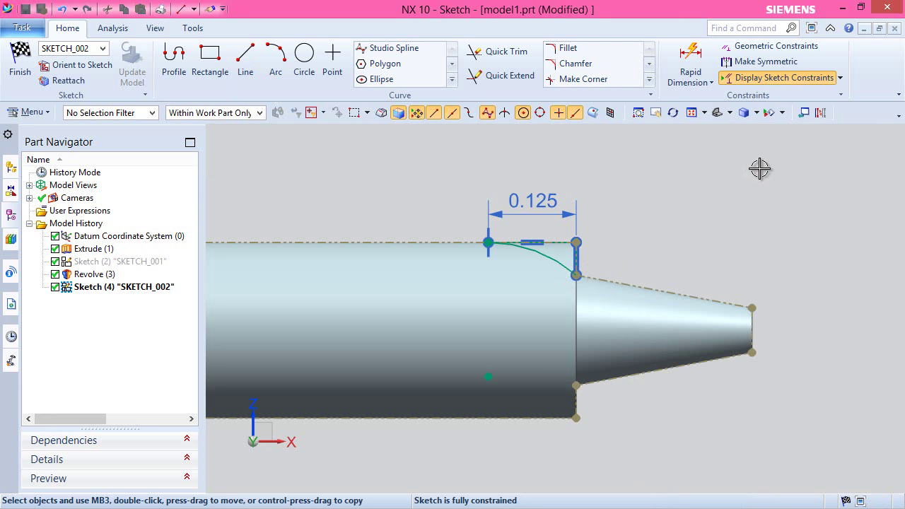
# Step: Finish the sketch and revolve its shoulder profile 360 degrees about the X axis, subtracting it from the rod
pyautogui.rightClick(760, 168)
pyautogui.click(778, 176)
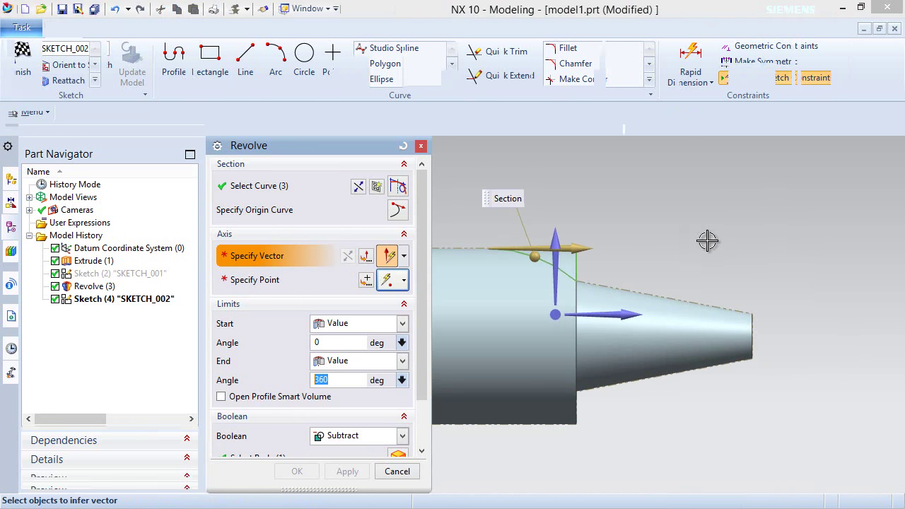
pyautogui.moveTo(703, 236)
pyautogui.mouseDown(button='middle')
pyautogui.moveTo(677, 279)
pyautogui.moveTo(697, 253)
pyautogui.moveTo(606, 242)
pyautogui.mouseUp(button='middle')
pyautogui.scroll(6, 605, 242)
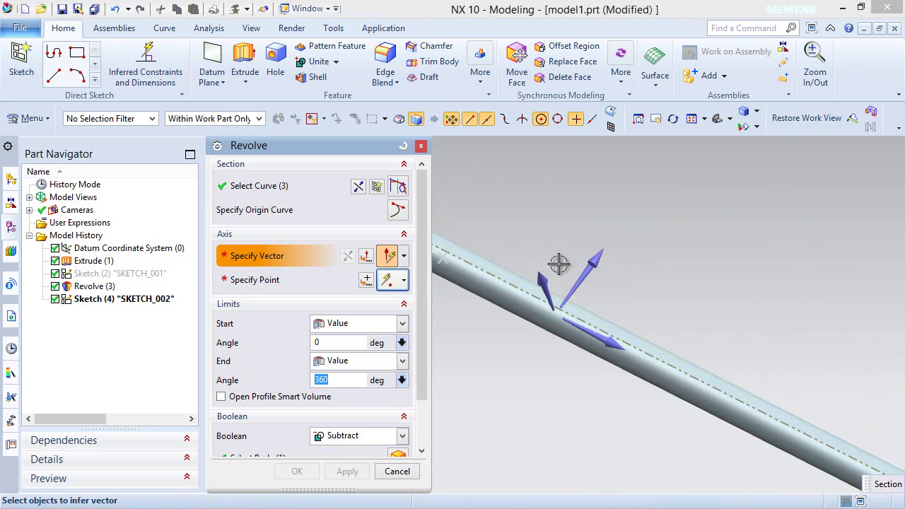
pyautogui.scroll(-3, 559, 263)
pyautogui.click(491, 263)
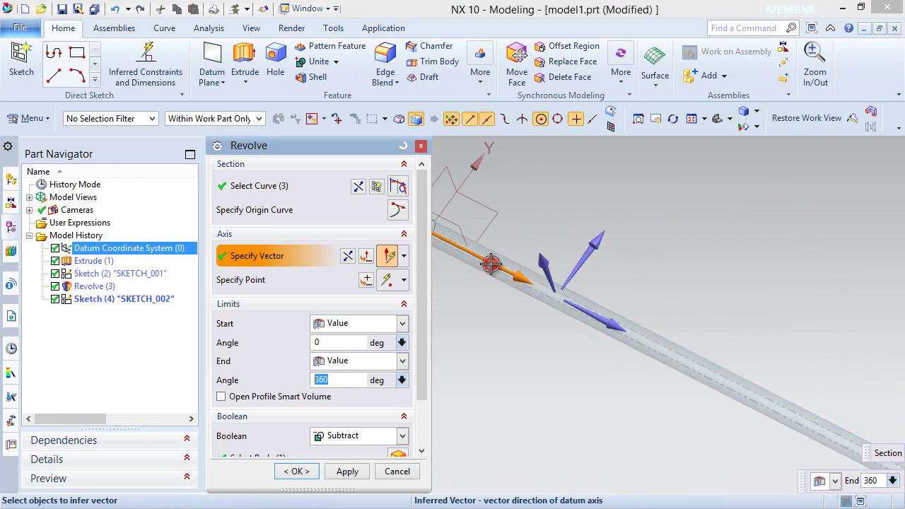
pyautogui.click(296, 472)
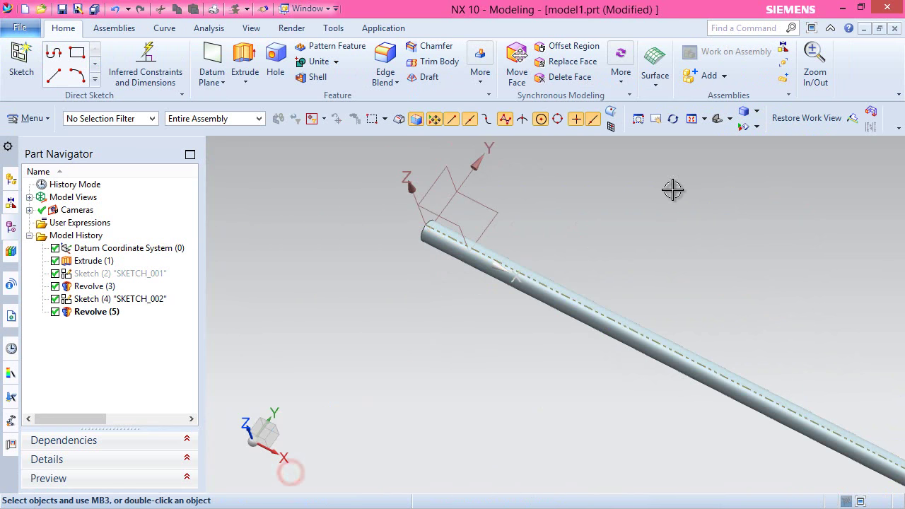
# Step: Hide the arc-profile sketch used for the shoulder's revolved cut
pyautogui.moveTo(676, 188); pyautogui.dragTo(669, 206, button='middle')
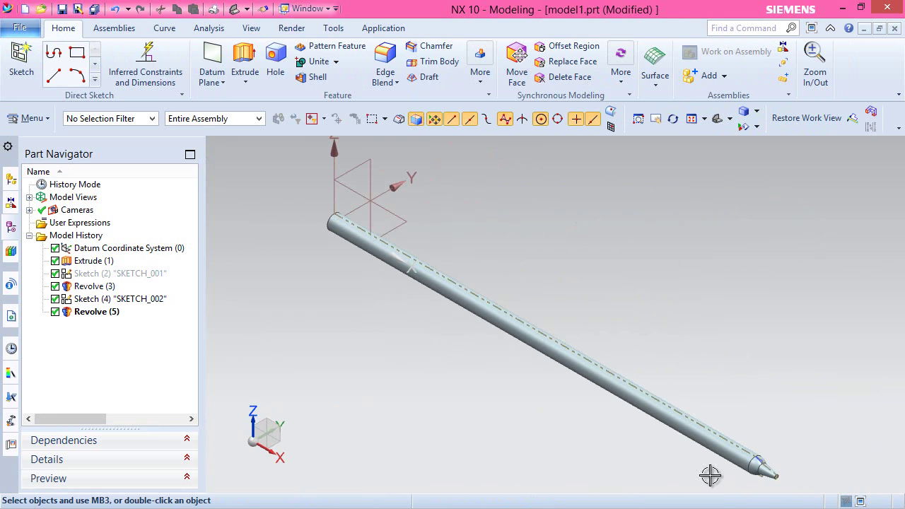
pyautogui.scroll(8, 784, 479)
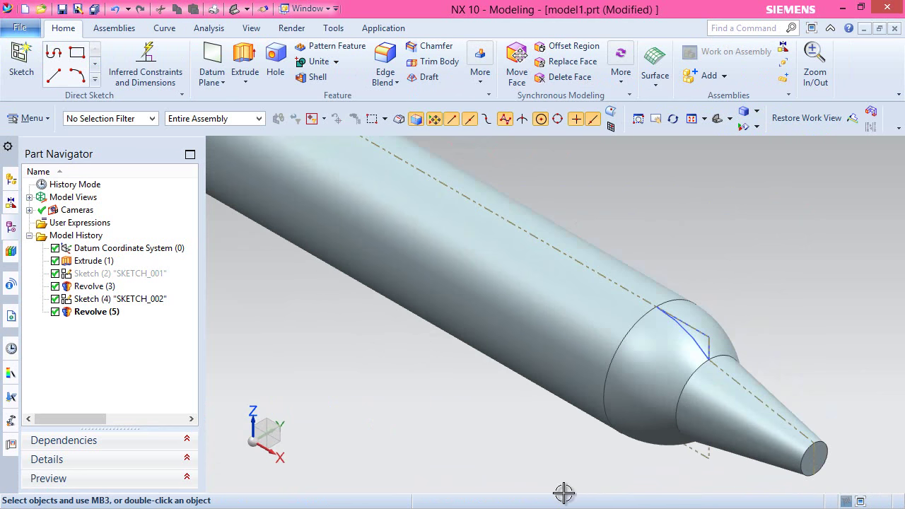
pyautogui.scroll(1, 583, 460)
pyautogui.click(754, 306)
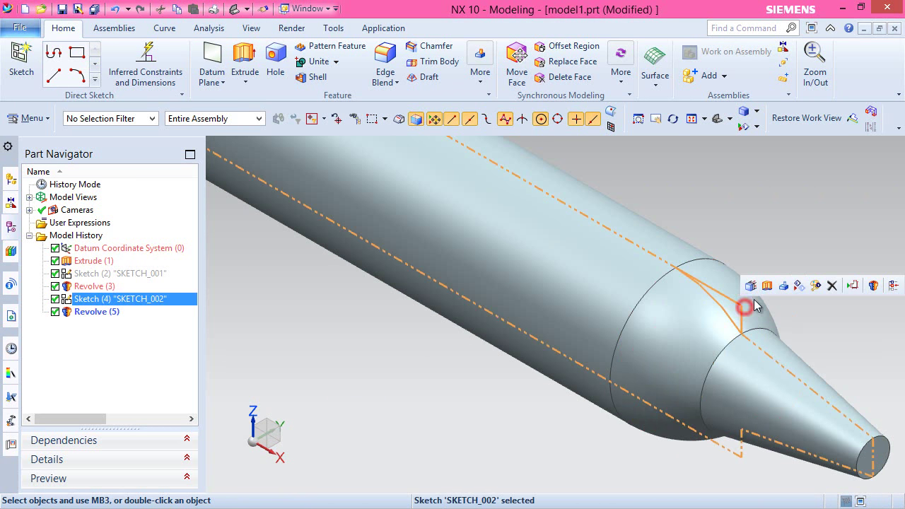
pyautogui.click(802, 287)
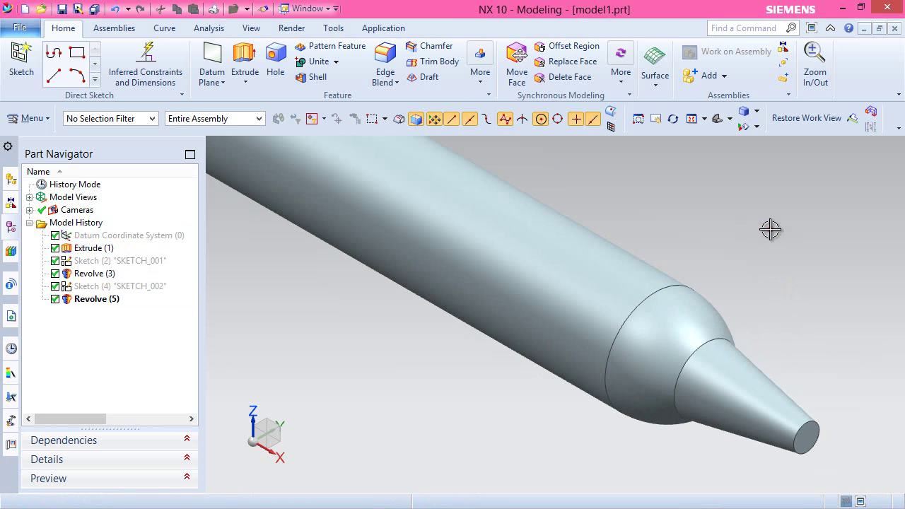
# Step: Start a new sketch and show the datum coordinate systems so their planes can be selected
pyautogui.click(21, 63)
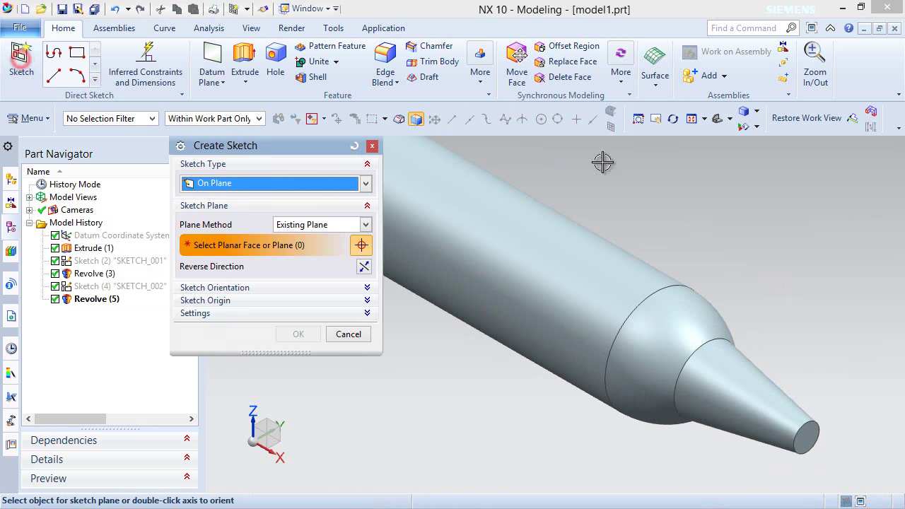
pyautogui.scroll(-5, 572, 411)
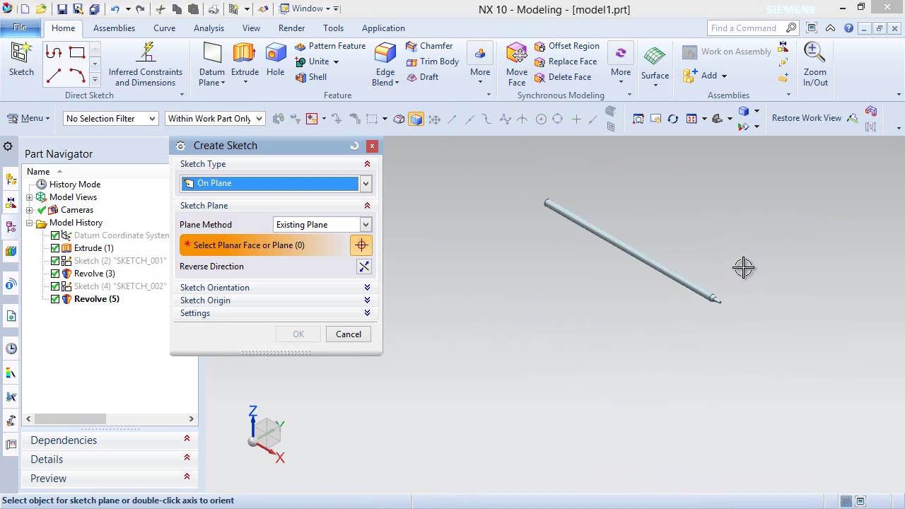
pyautogui.scroll(1, 577, 187)
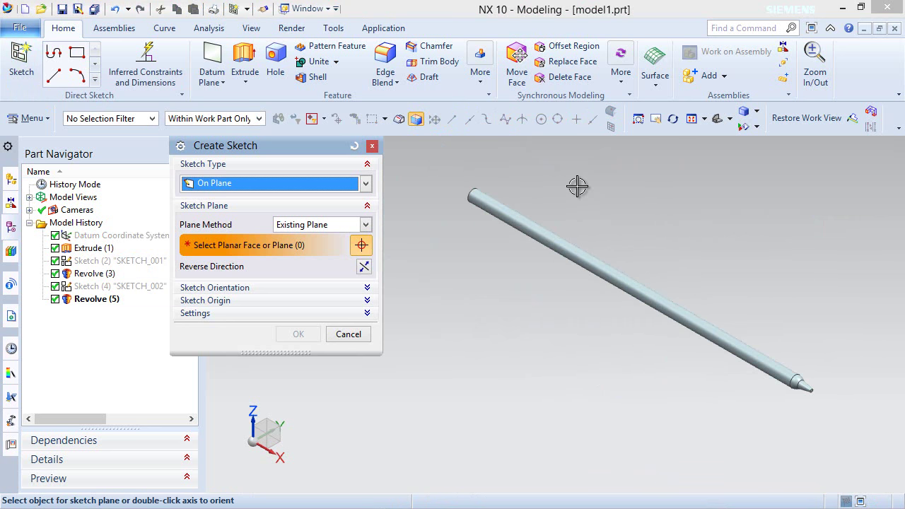
pyautogui.click(251, 28)
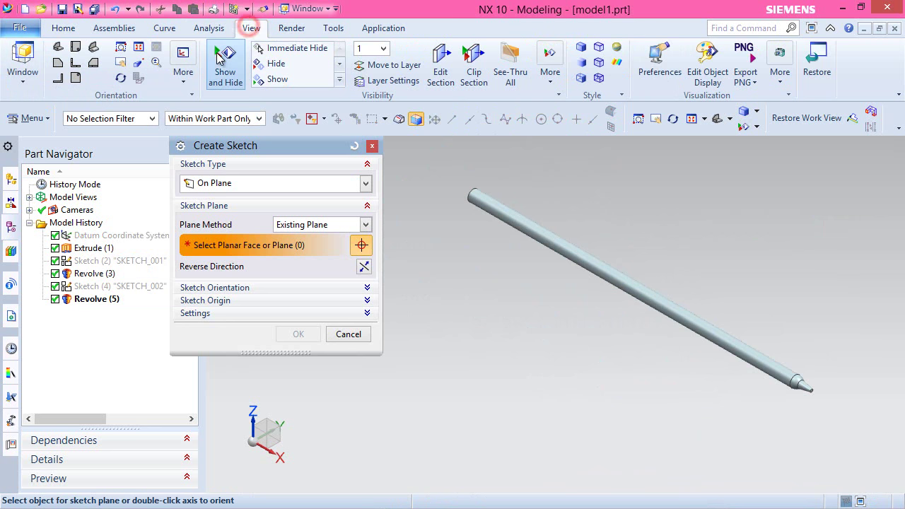
pyautogui.click(225, 71)
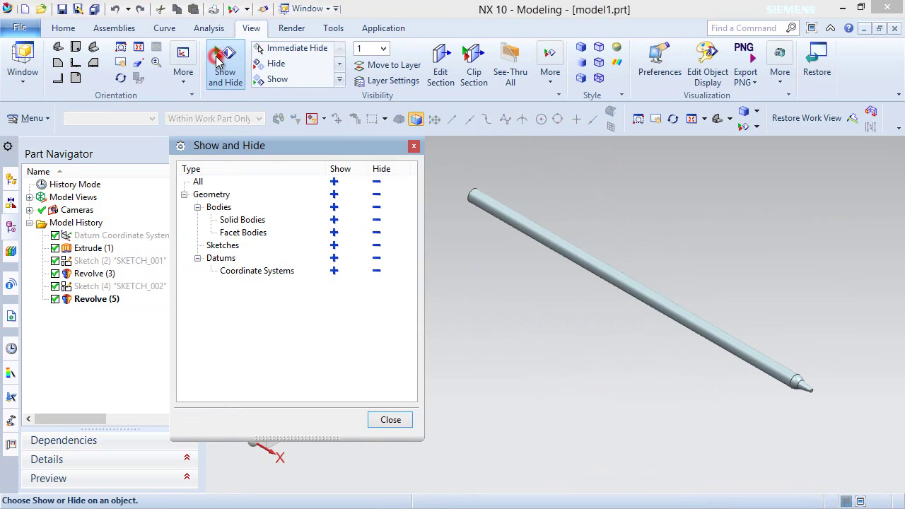
pyautogui.click(334, 271)
pyautogui.click(383, 420)
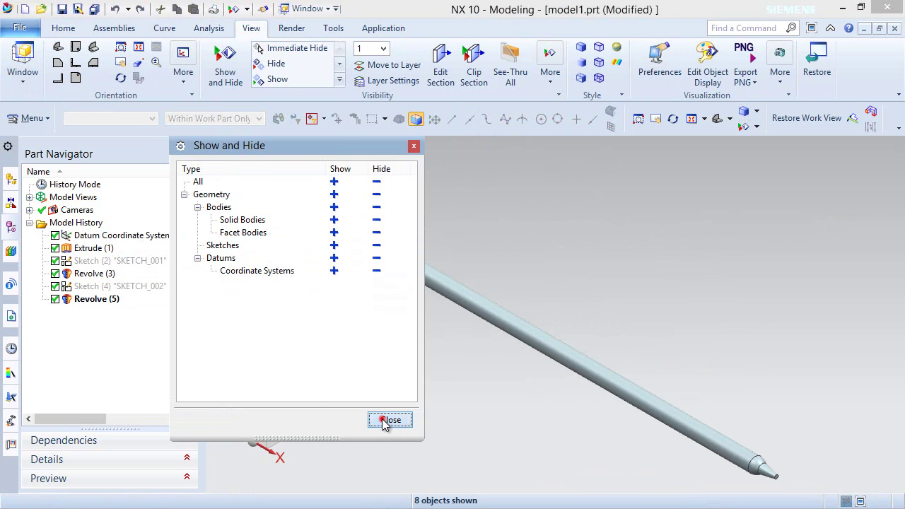
# Step: Place the new sketch on the XZ plane of the datum coordinate system
pyautogui.scroll(-2, 586, 271)
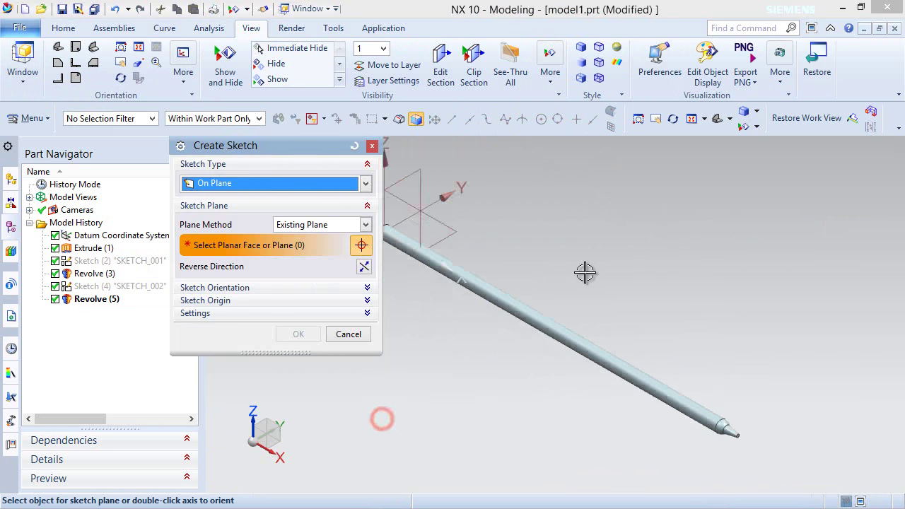
pyautogui.click(434, 206)
pyautogui.click(297, 335)
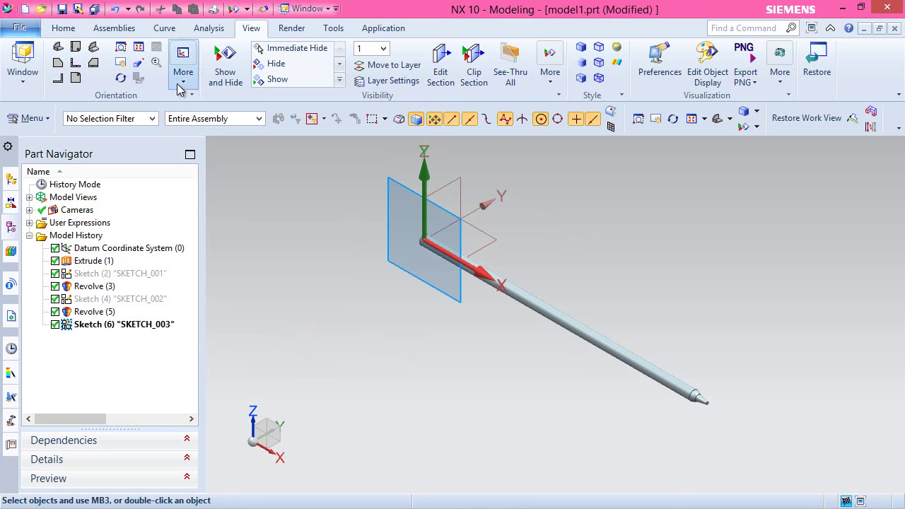
# Step: Create intersection curves where the rod, rounded shoulder, taper and tip faces cross the sketch plane
pyautogui.click(65, 29)
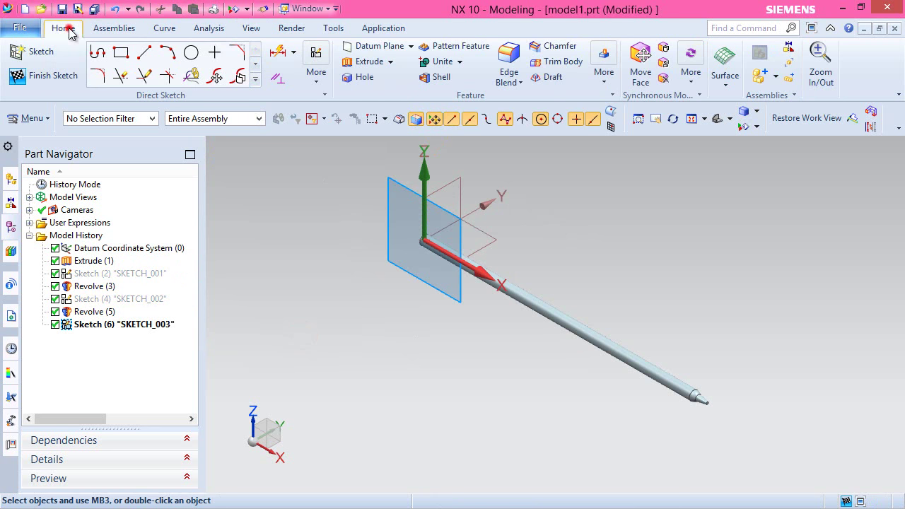
pyautogui.click(255, 77)
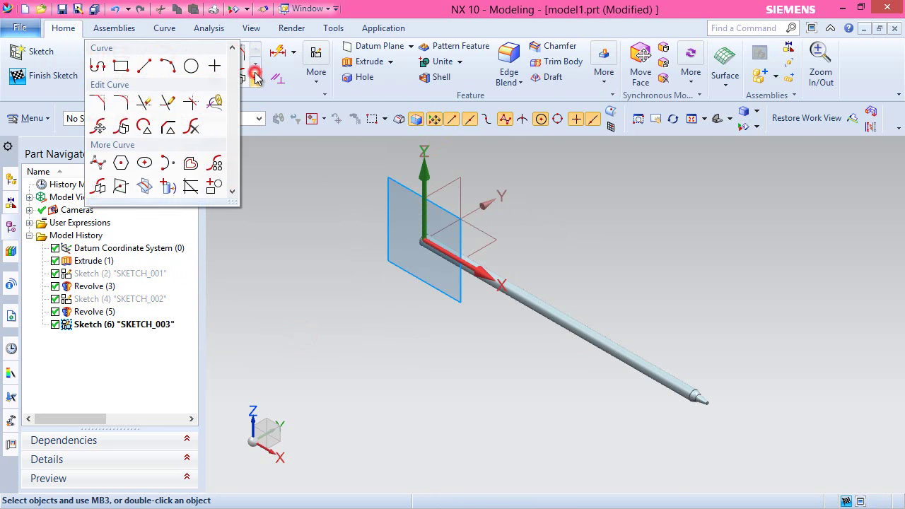
pyautogui.click(147, 187)
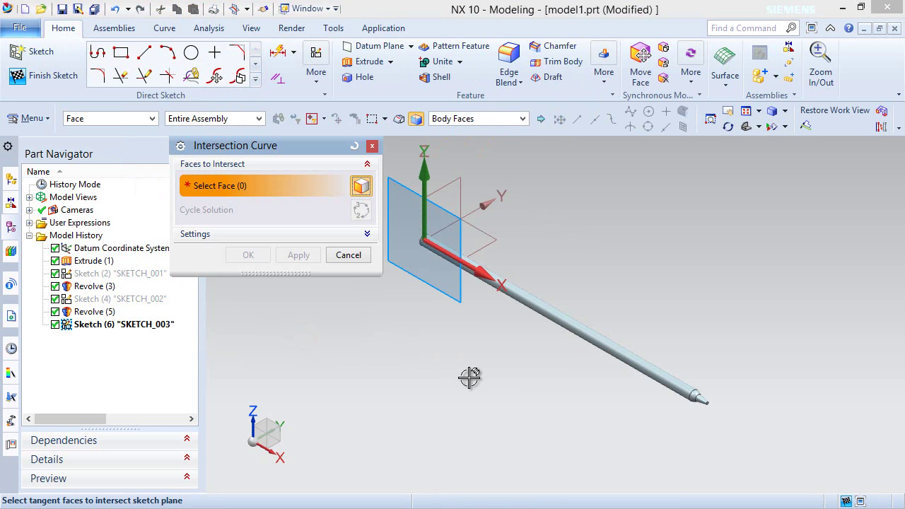
pyautogui.scroll(5, 700, 429)
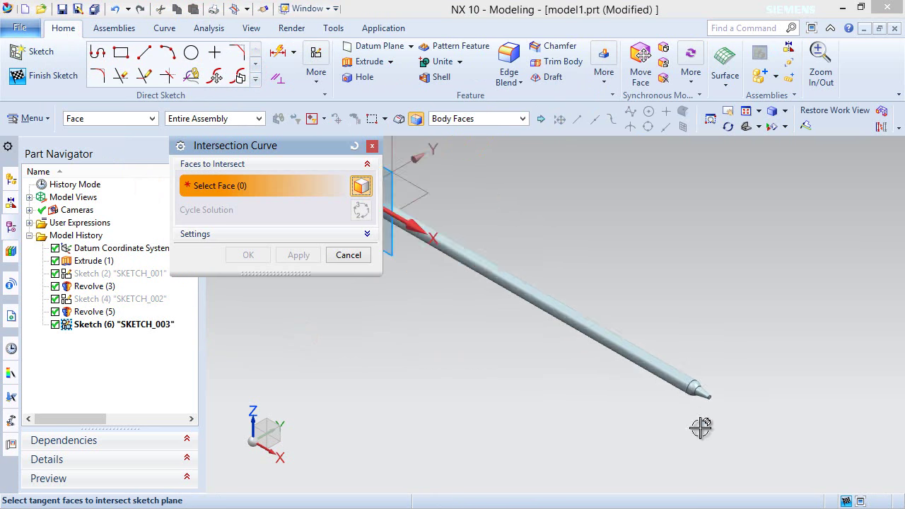
pyautogui.click(565, 318)
pyautogui.click(248, 255)
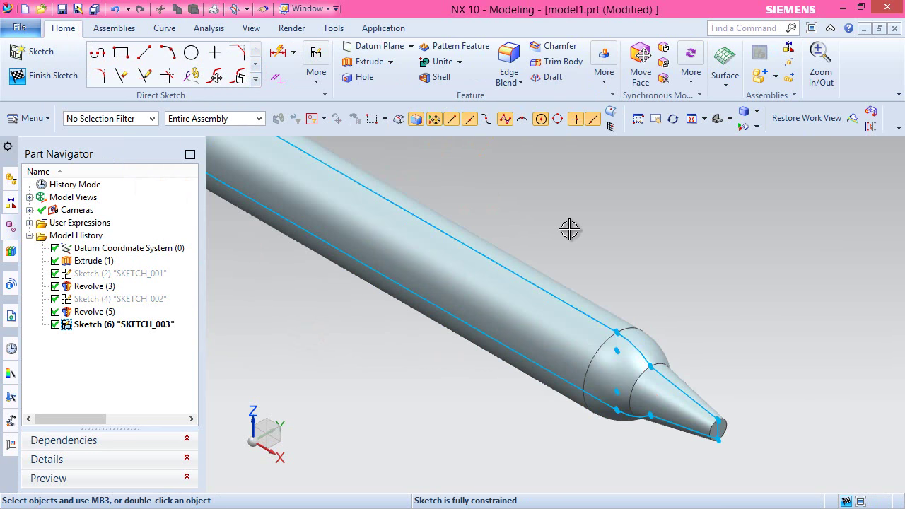
# Step: Convert all the intersection curves in the new sketch to reference curves
pyautogui.scroll(-5, 596, 299)
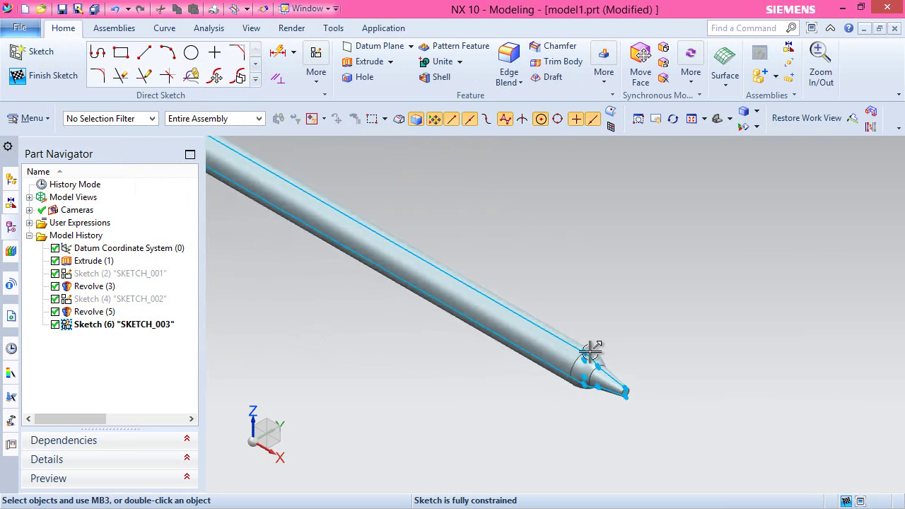
pyautogui.click(870, 127)
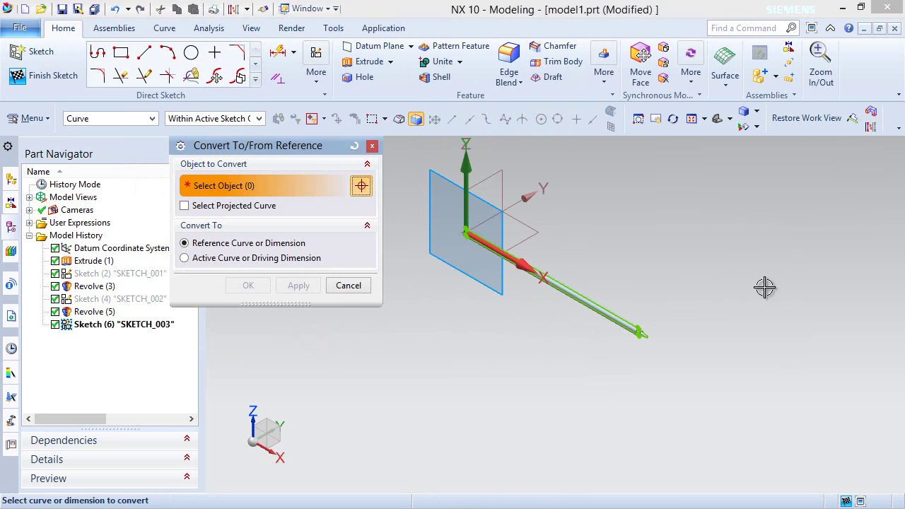
pyautogui.moveTo(397, 175); pyautogui.dragTo(682, 400)
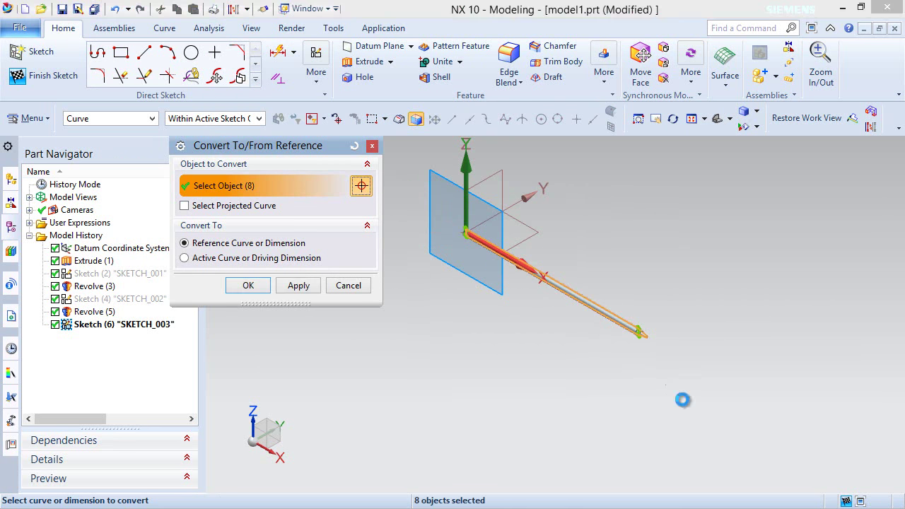
pyautogui.click(250, 285)
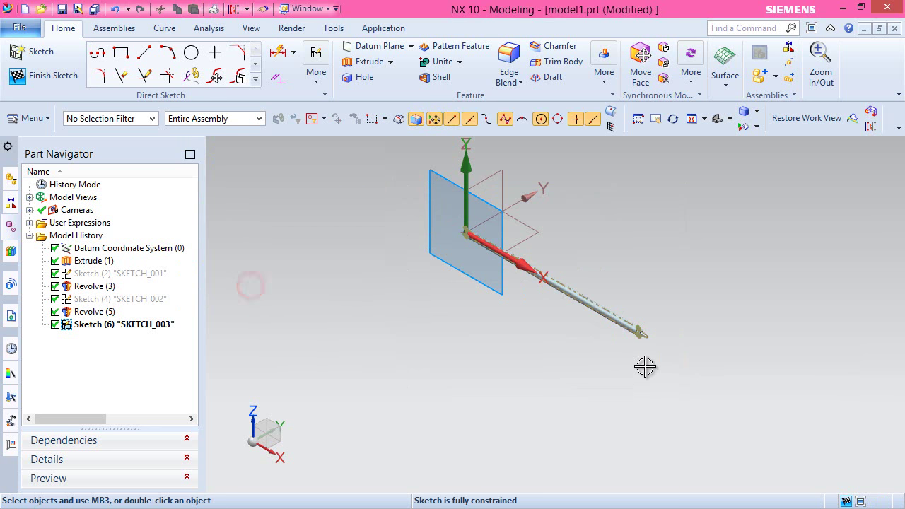
# Step: Draw a three-point arc about 0.2 in wide, dipping into the rod and running back from the rounded shoulder's upper start point
pyautogui.scroll(8, 645, 366)
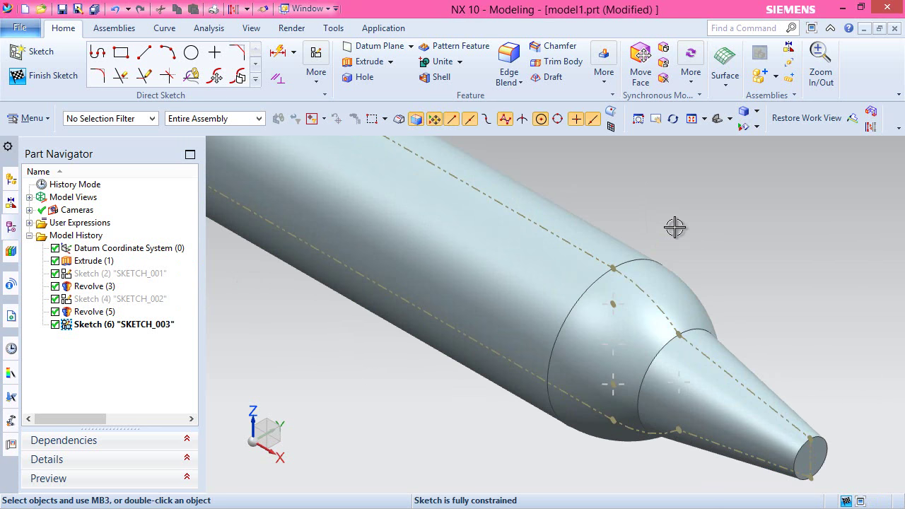
pyautogui.click(169, 55)
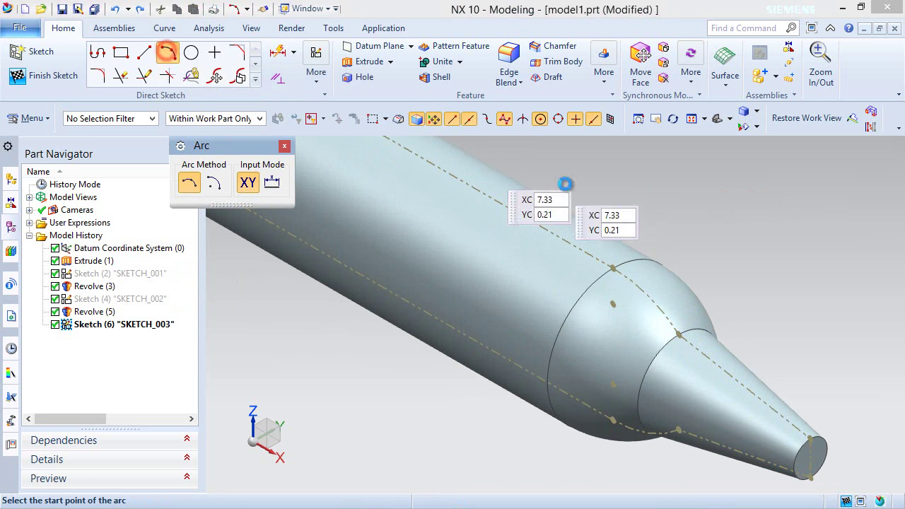
pyautogui.click(612, 269)
pyautogui.click(508, 208)
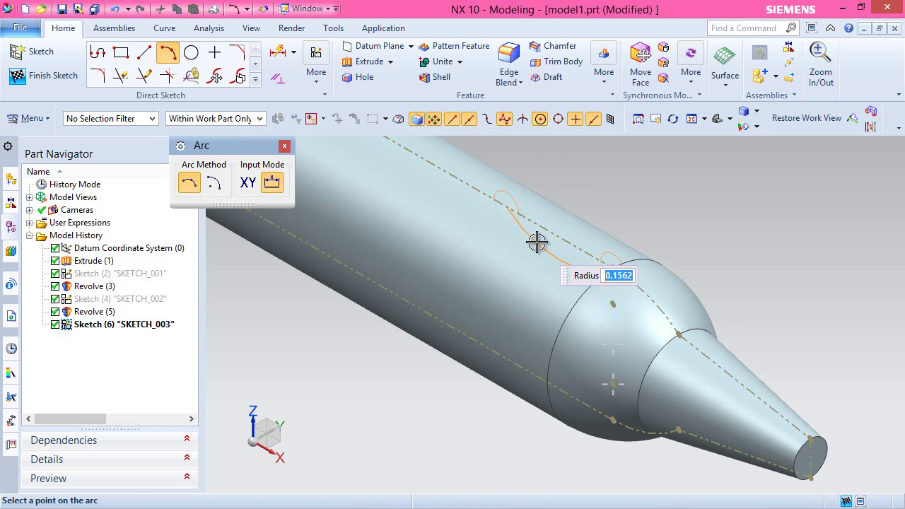
pyautogui.click(537, 242)
pyautogui.press('Escape')
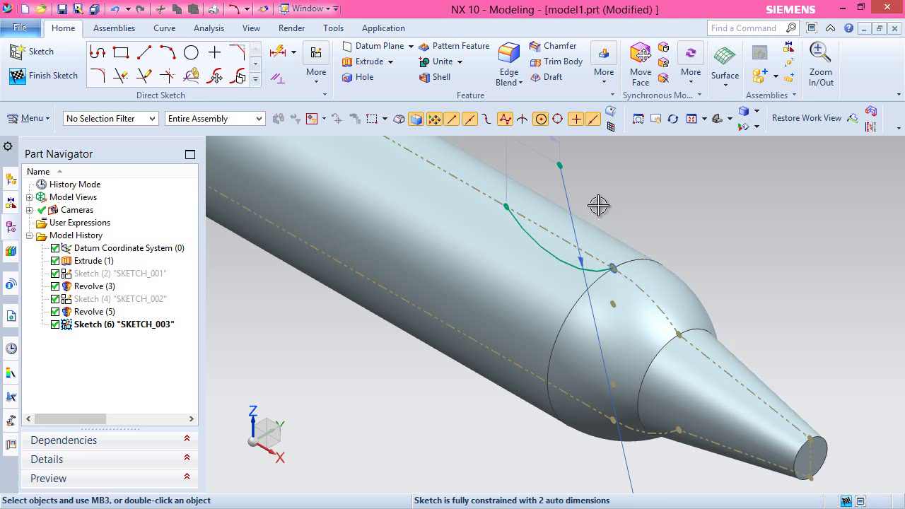
# Step: Dimension the distance between the arc's two end points and set it to 0.25 in
pyautogui.click(278, 52)
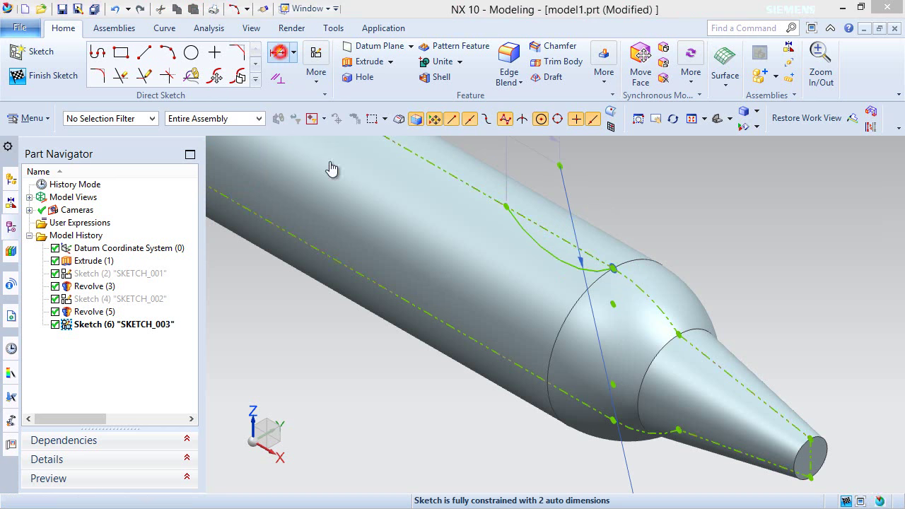
pyautogui.click(509, 200)
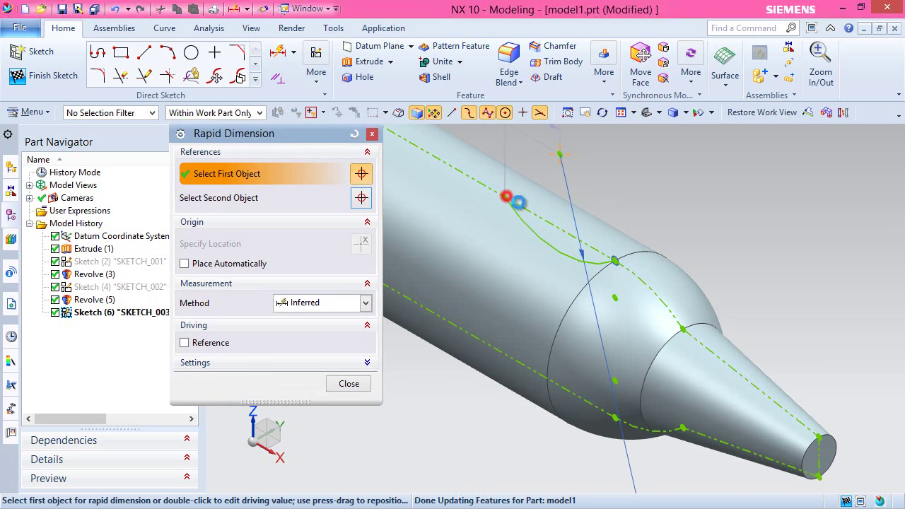
pyautogui.click(617, 256)
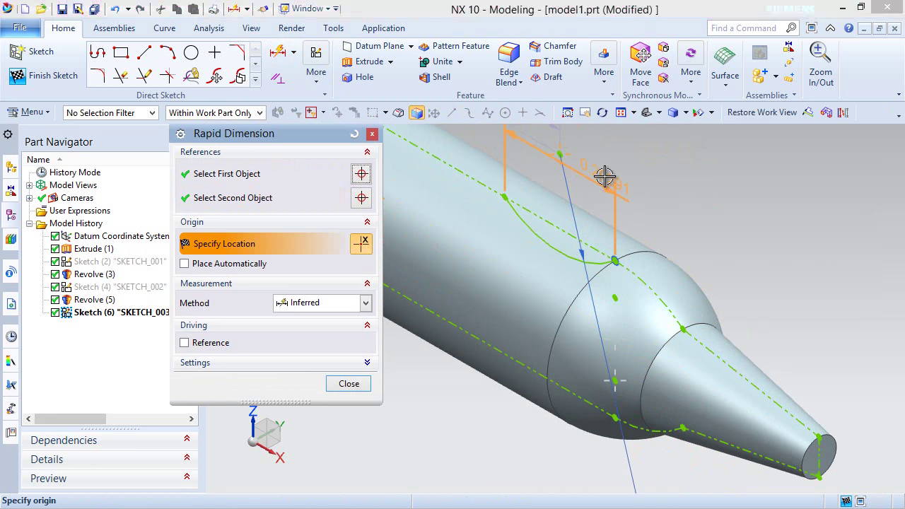
pyautogui.click(606, 176)
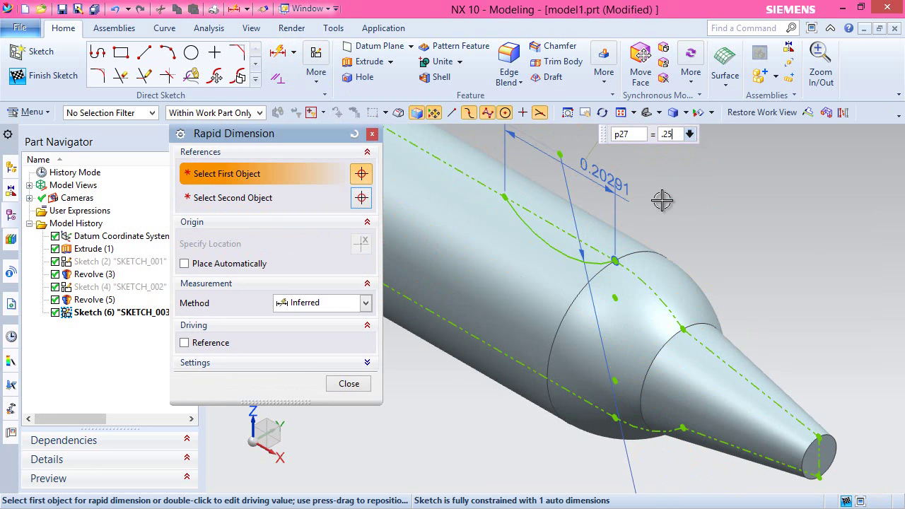
pyautogui.write('.25')
pyautogui.press('Return')
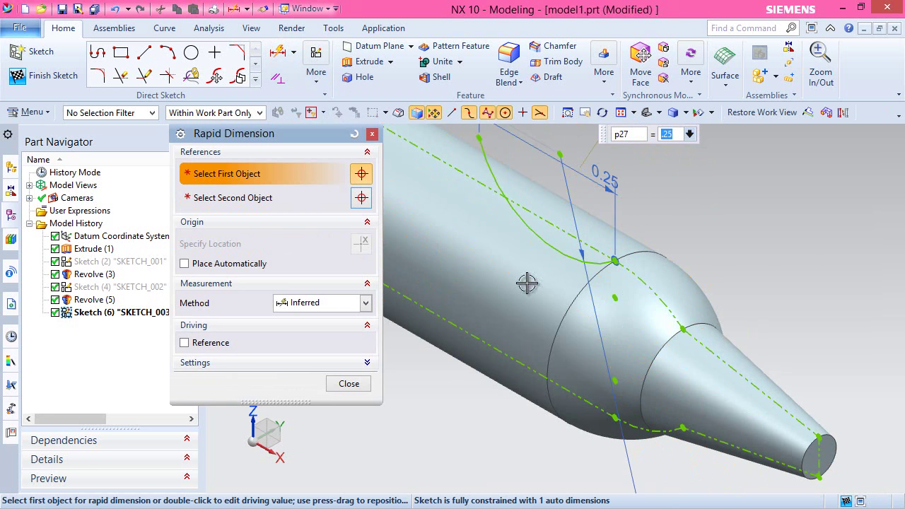
pyautogui.click(350, 386)
# Step: Constrain the arc's free end point to lie on the rod's upper reference line
pyautogui.click(481, 149)
pyautogui.click(457, 175)
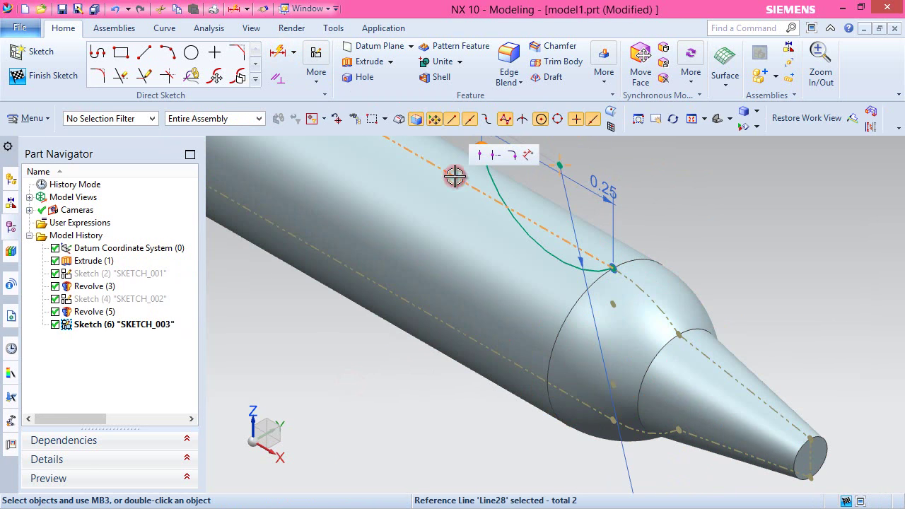
pyautogui.click(480, 156)
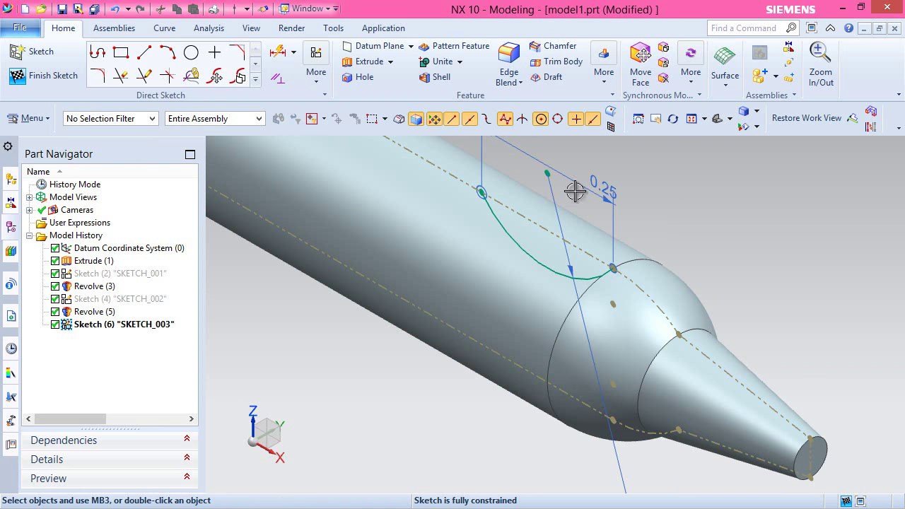
# Step: Close the arc profile with a straight line between its two end points and finish the sketch
pyautogui.click(144, 53)
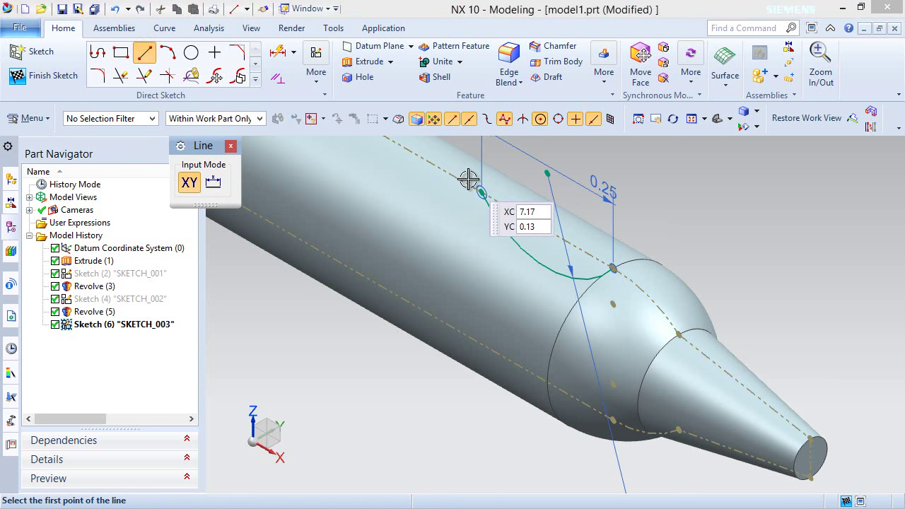
pyautogui.click(486, 192)
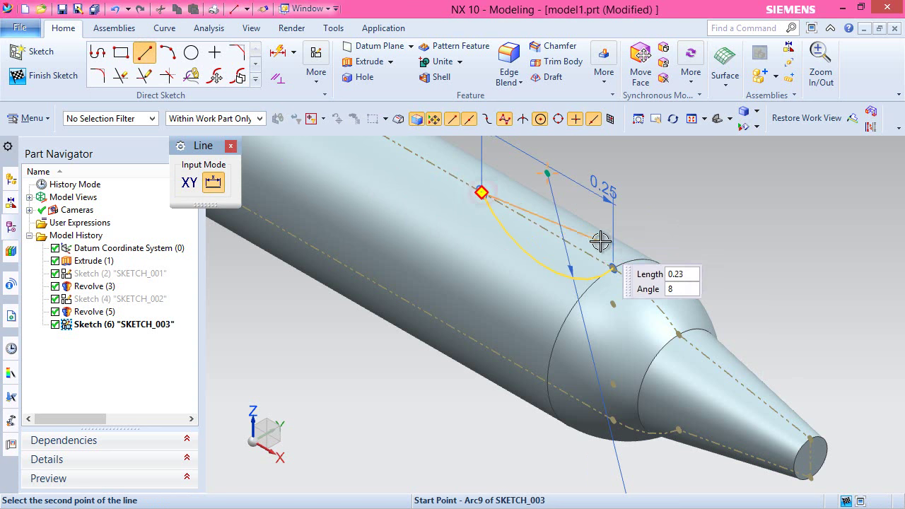
pyautogui.click(614, 266)
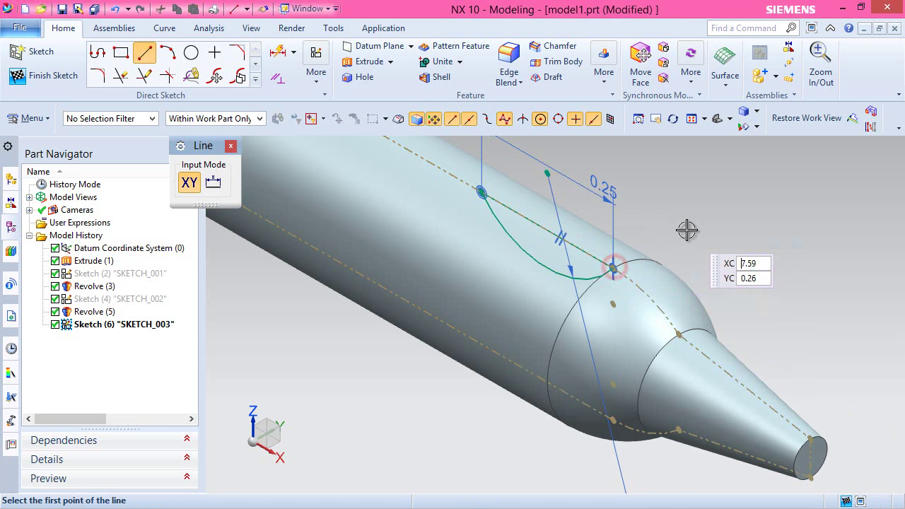
pyautogui.rightClick(686, 233)
pyautogui.click(714, 201)
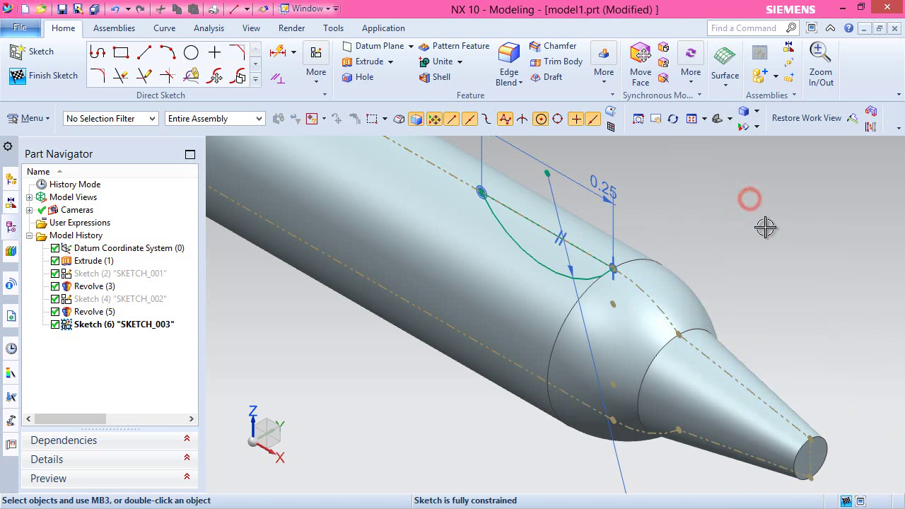
pyautogui.rightClick(765, 227)
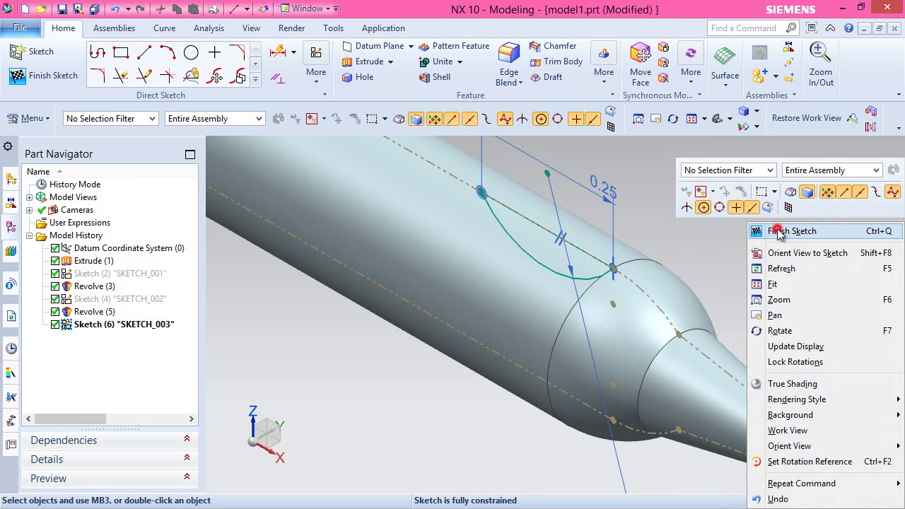
pyautogui.click(778, 228)
# Step: Create a datum plane perpendicular to the rod, at the profile line's end point on the rounded shoulder
pyautogui.scroll(-5, 665, 350)
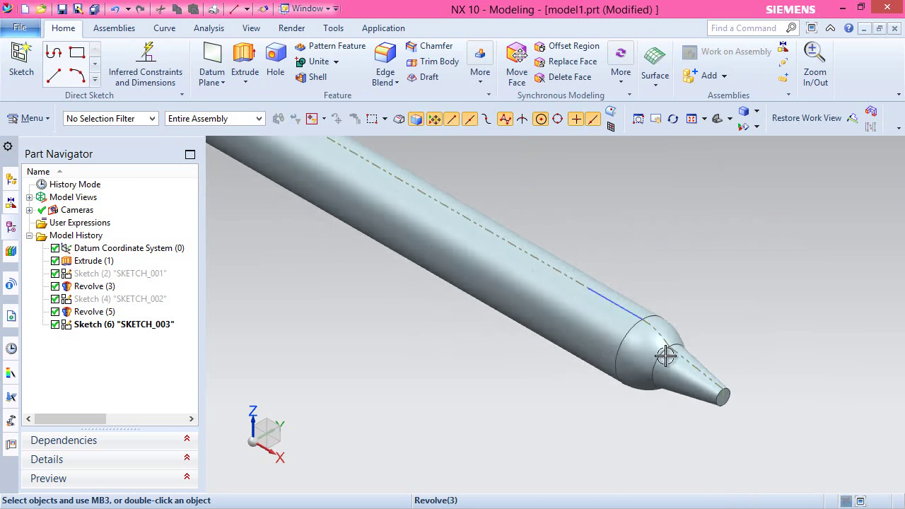
pyautogui.scroll(6, 675, 357)
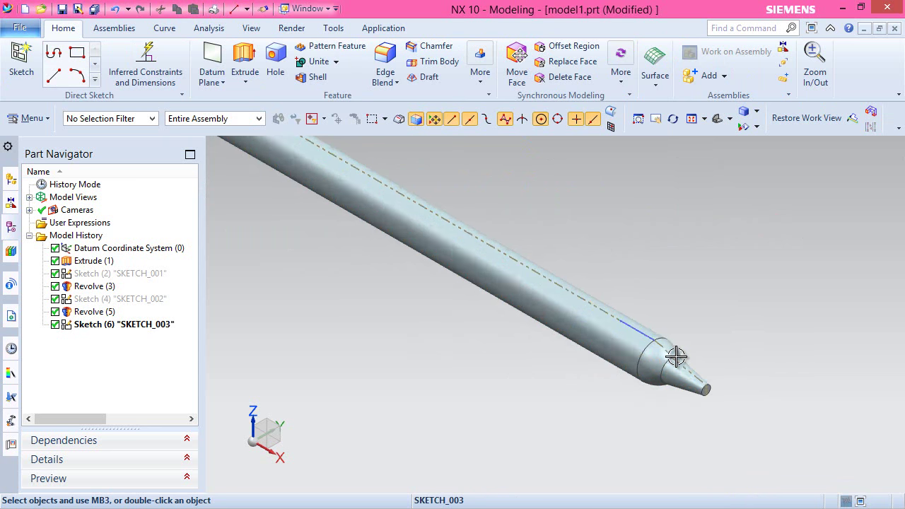
pyautogui.click(212, 60)
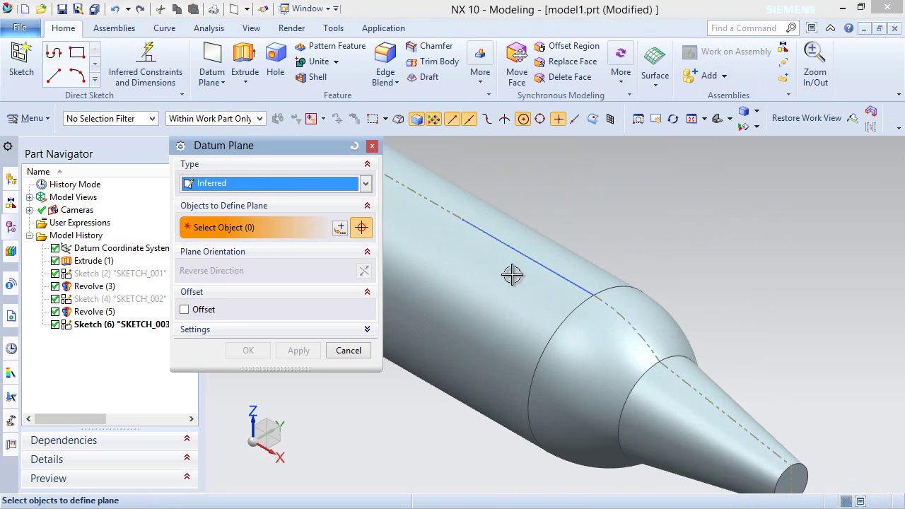
pyautogui.click(594, 295)
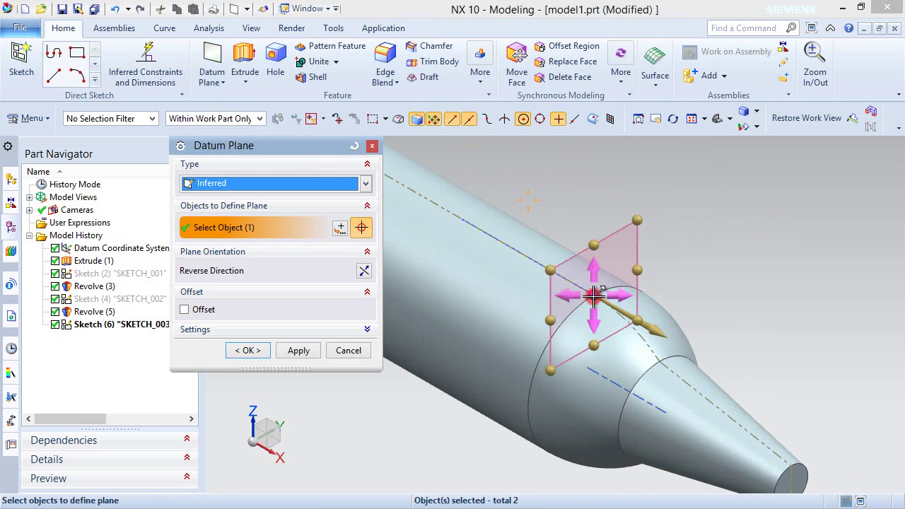
pyautogui.click(243, 350)
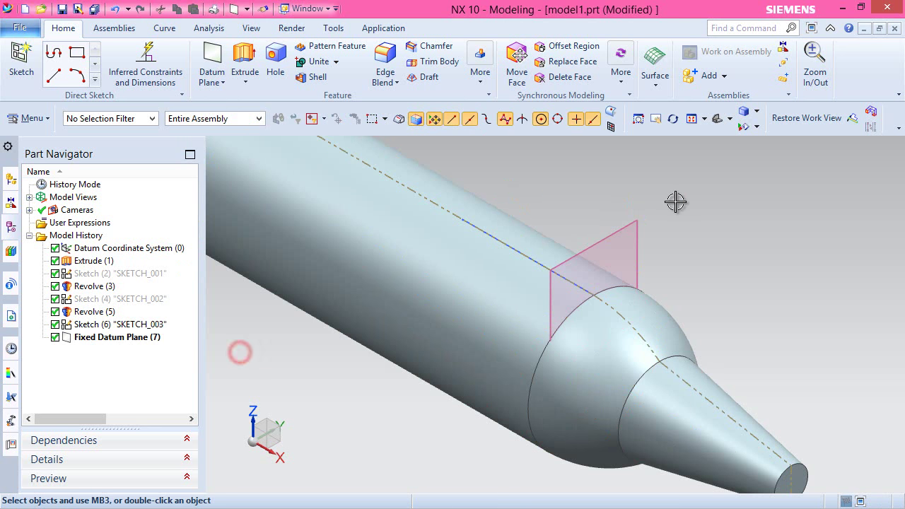
# Step: Create a sketch on the new datum plane and project the circular edge between rod and shoulder into it
pyautogui.click(637, 226)
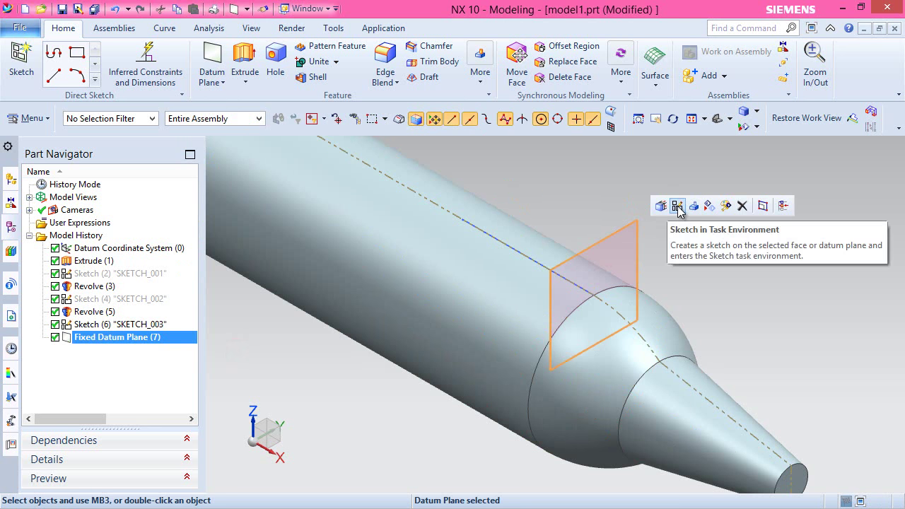
pyautogui.click(678, 207)
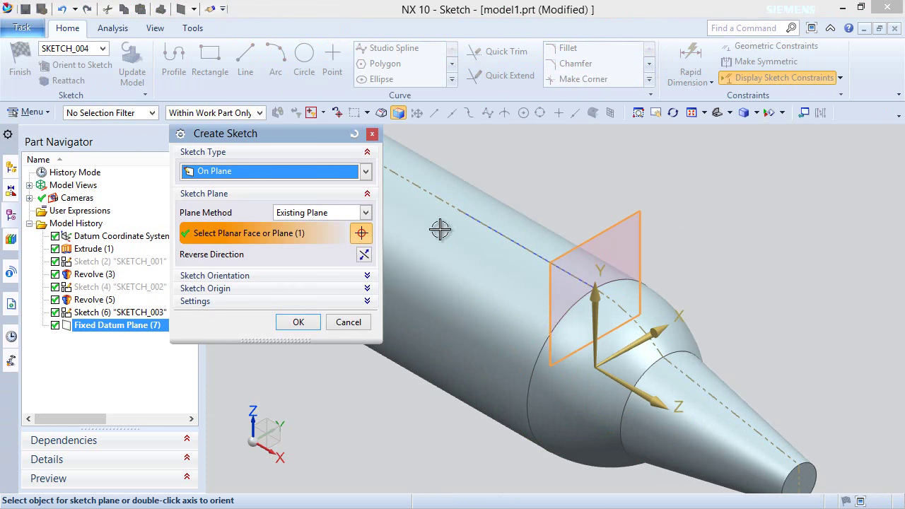
pyautogui.click(297, 320)
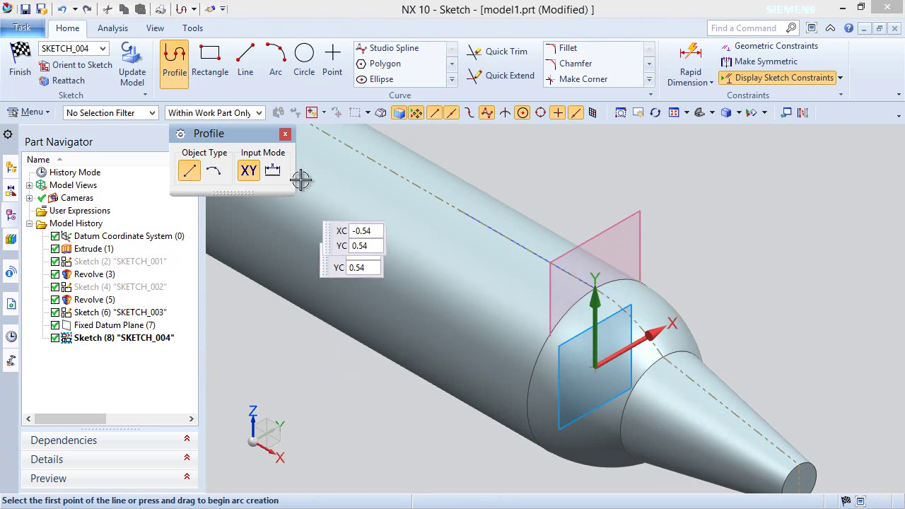
pyautogui.click(285, 134)
pyautogui.click(452, 79)
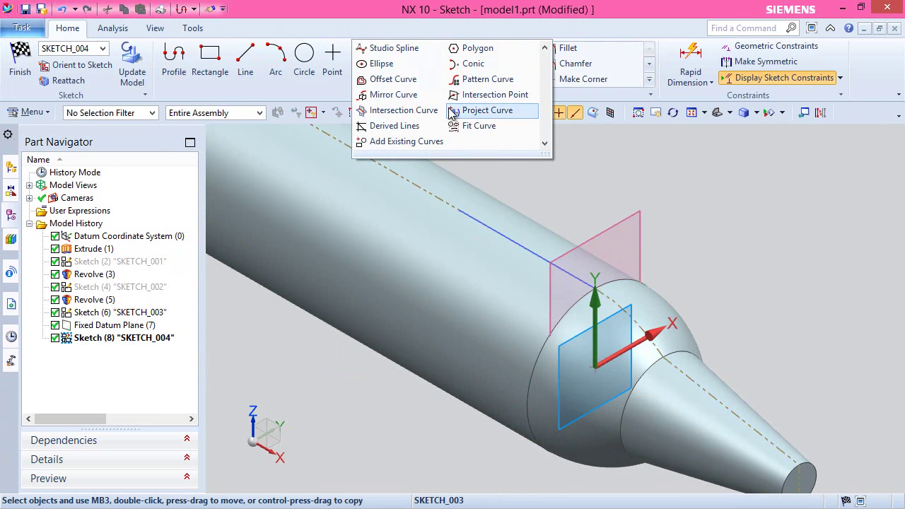
pyautogui.click(488, 110)
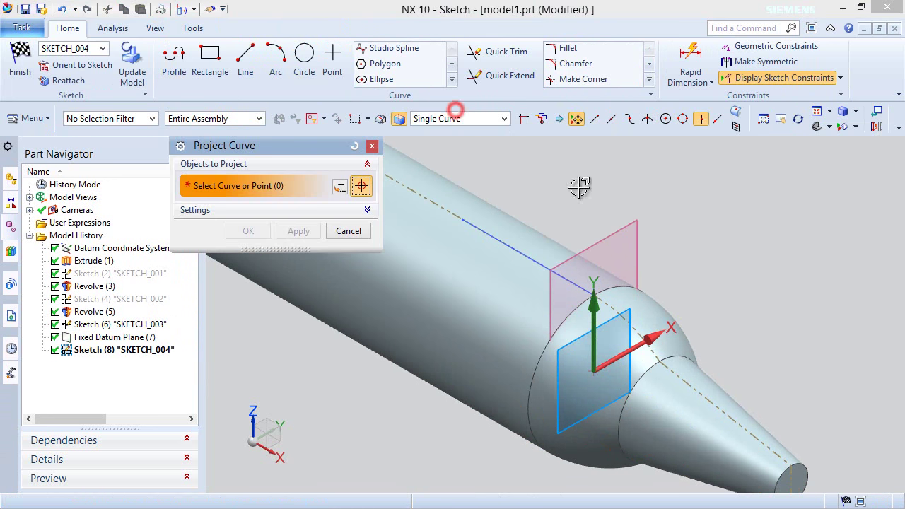
pyautogui.click(625, 287)
pyautogui.click(247, 231)
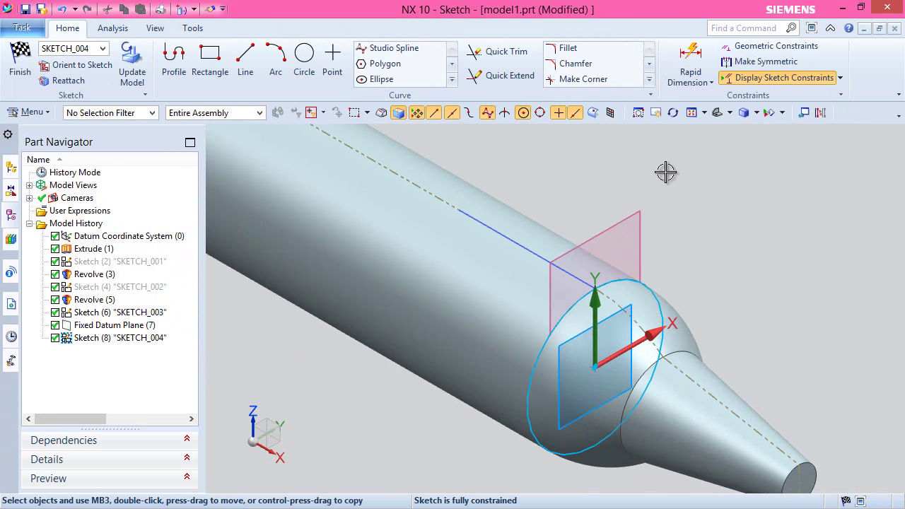
# Step: Finish the projected circle sketch and hide the datum plane at the shoulder
pyautogui.rightClick(665, 172)
pyautogui.click(691, 177)
pyautogui.click(636, 223)
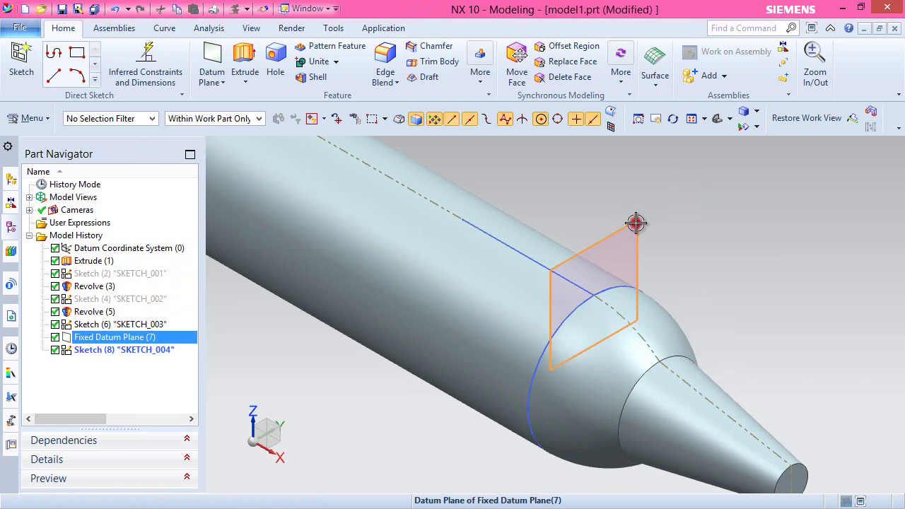
pyautogui.click(709, 204)
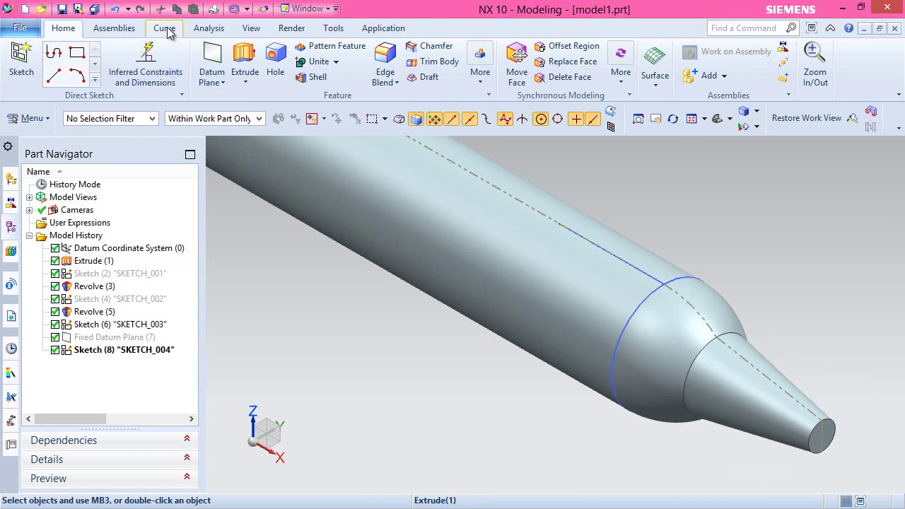
# Step: Start a helix along a vector with its origin at the projected circle's centre, and rotate its coordinate system -90° about the YC axis
pyautogui.click(166, 27)
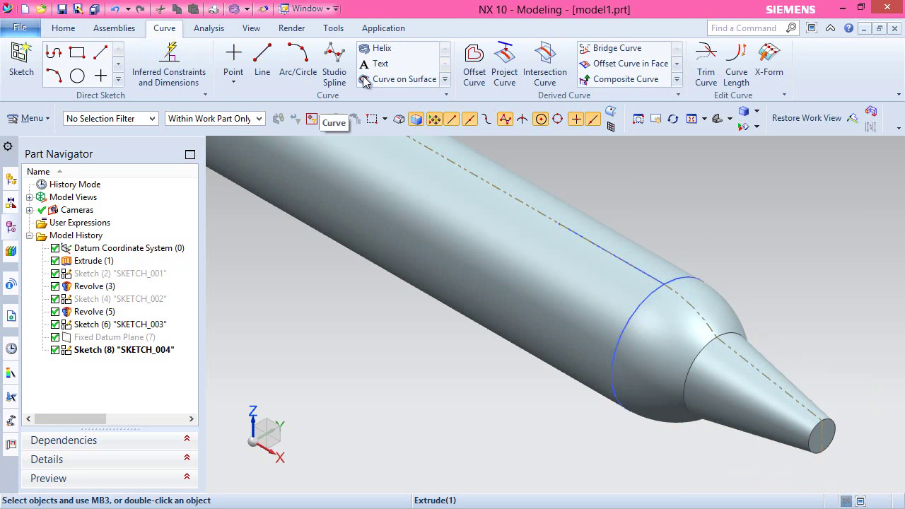
pyautogui.click(398, 55)
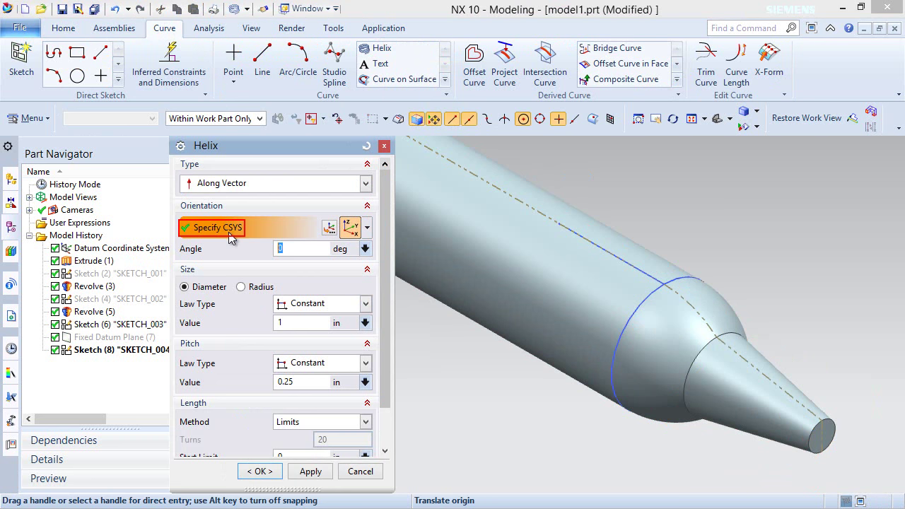
pyautogui.click(637, 306)
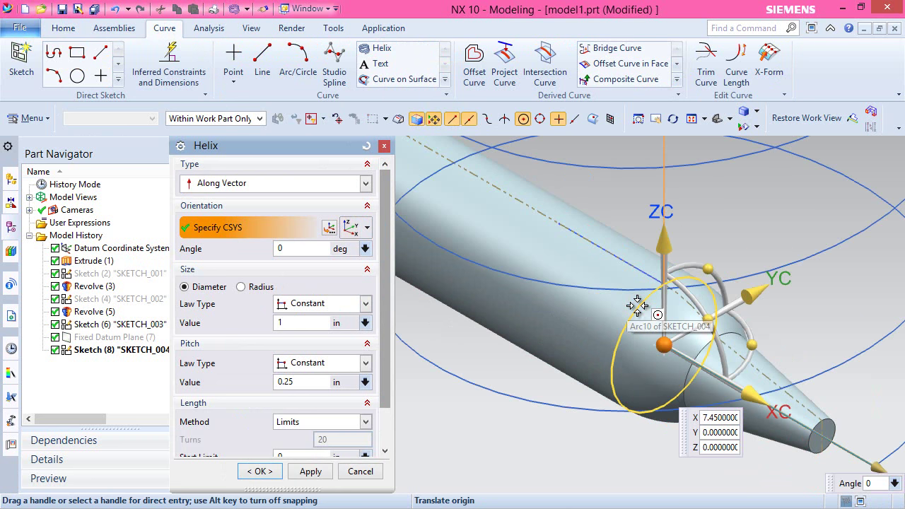
pyautogui.click(710, 316)
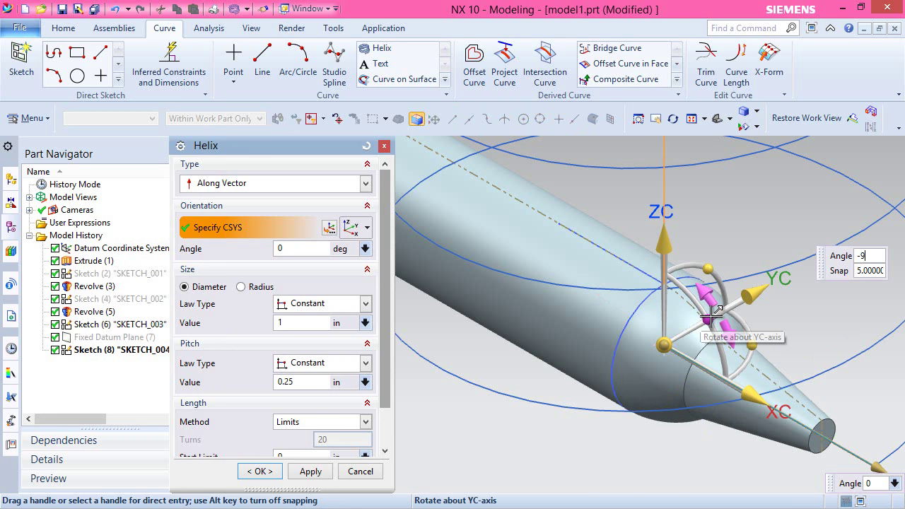
pyautogui.press('Return')
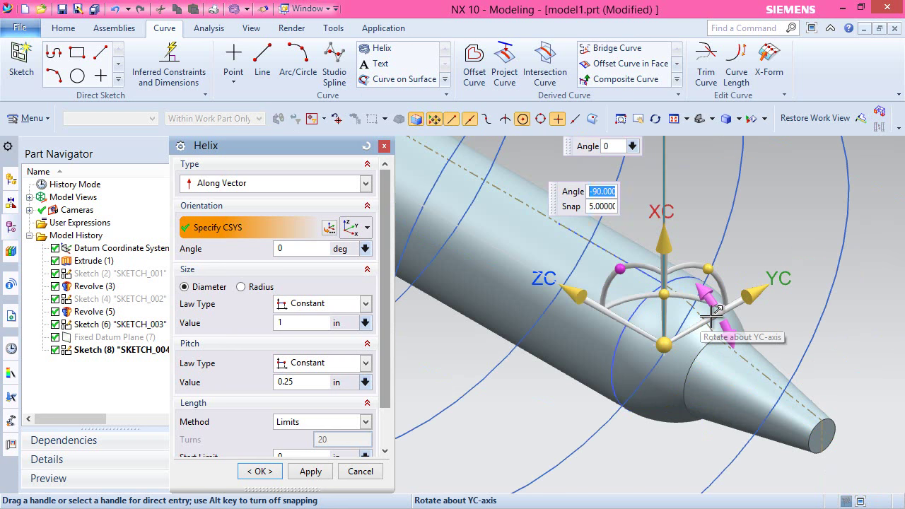
# Step: Give the helix a constant diameter of 0.25 in and a constant pitch of 0.51563 in
pyautogui.scroll(-5, 717, 297)
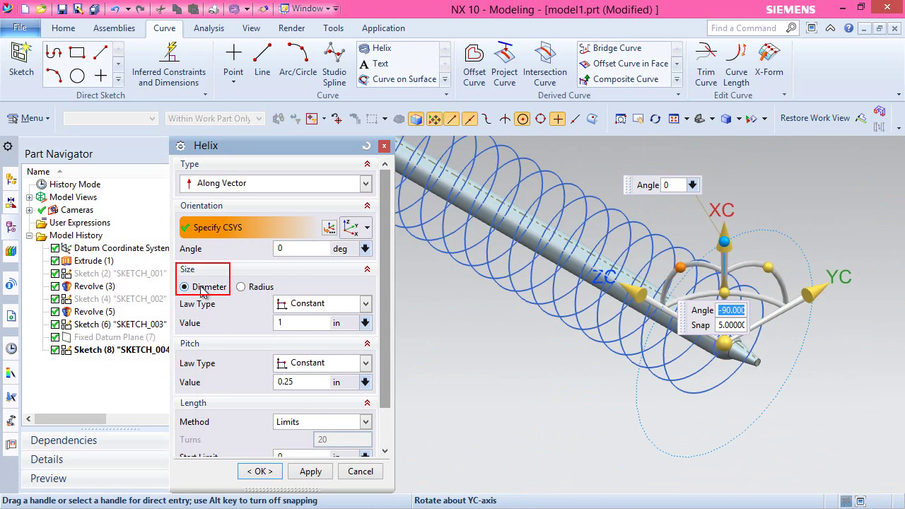
pyautogui.click(321, 322)
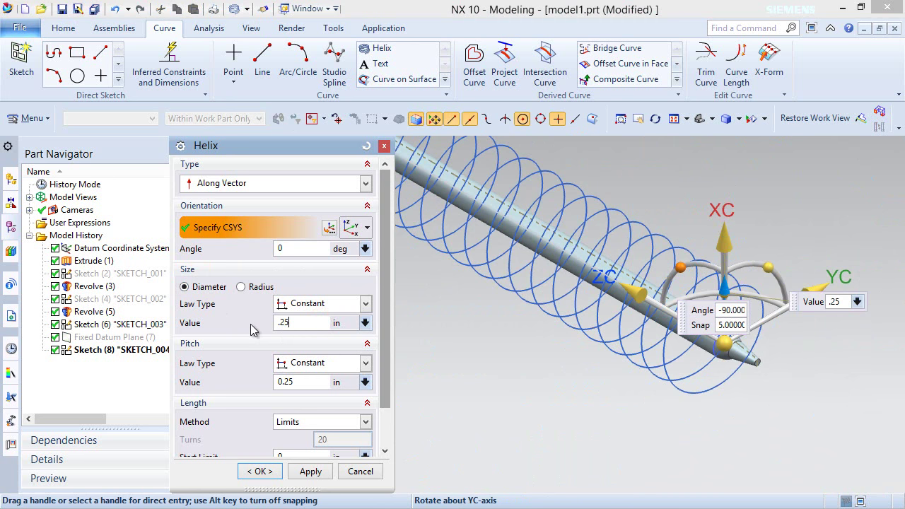
pyautogui.press('Return')
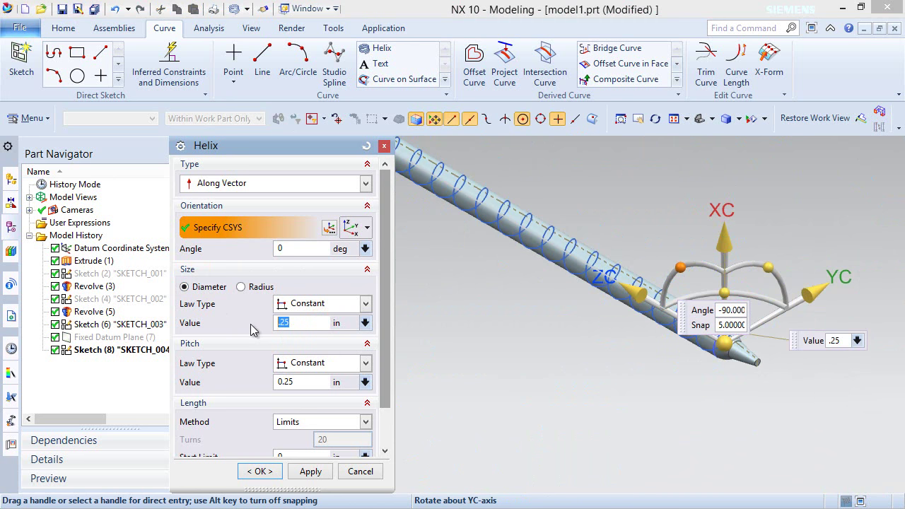
pyautogui.scroll(-3, 386, 357)
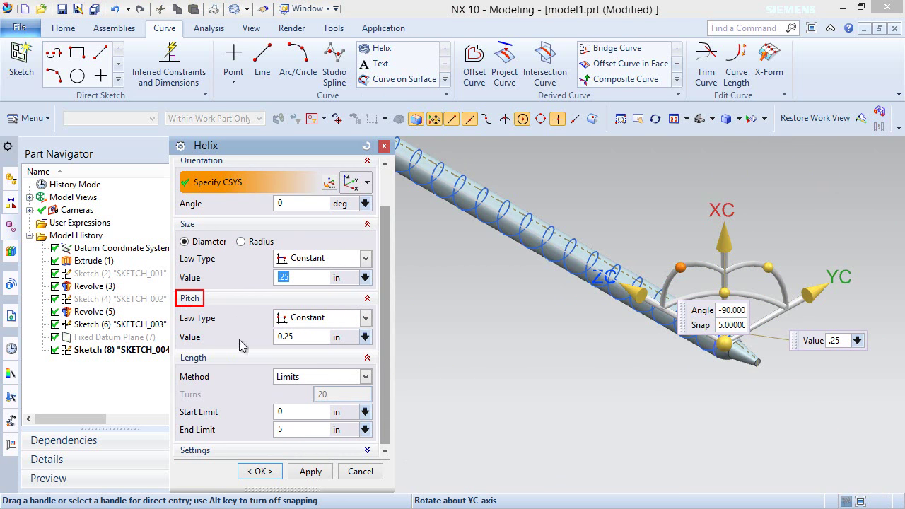
pyautogui.click(298, 337)
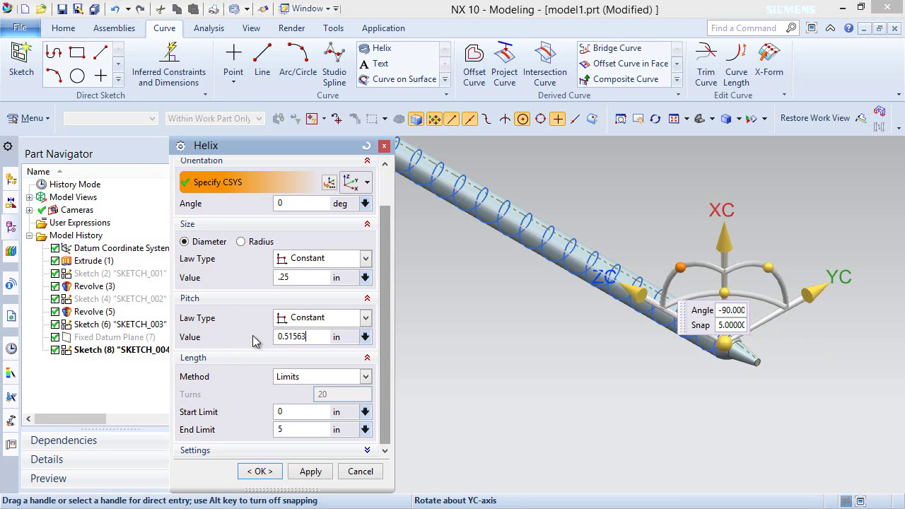
pyautogui.press('Return')
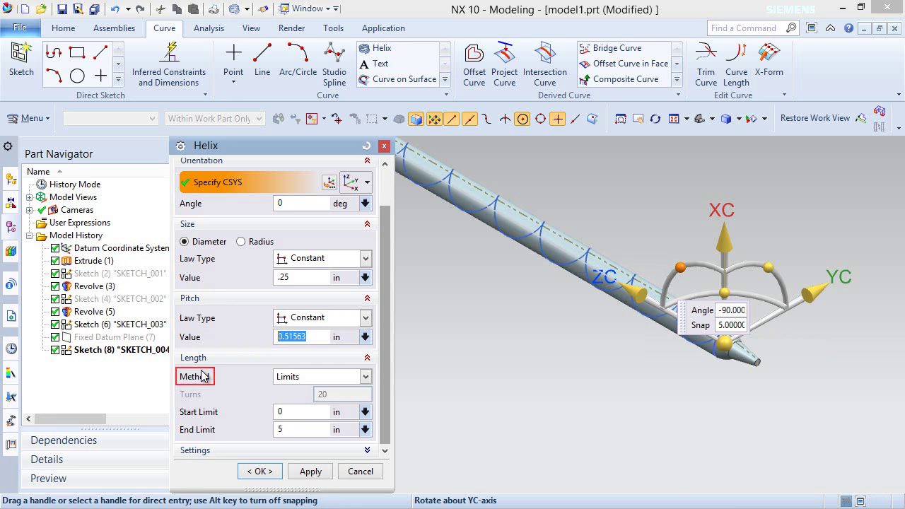
# Step: Define the helix length by turns with 8 turns, and expand the turn direction and tolerance settings
pyautogui.click(367, 377)
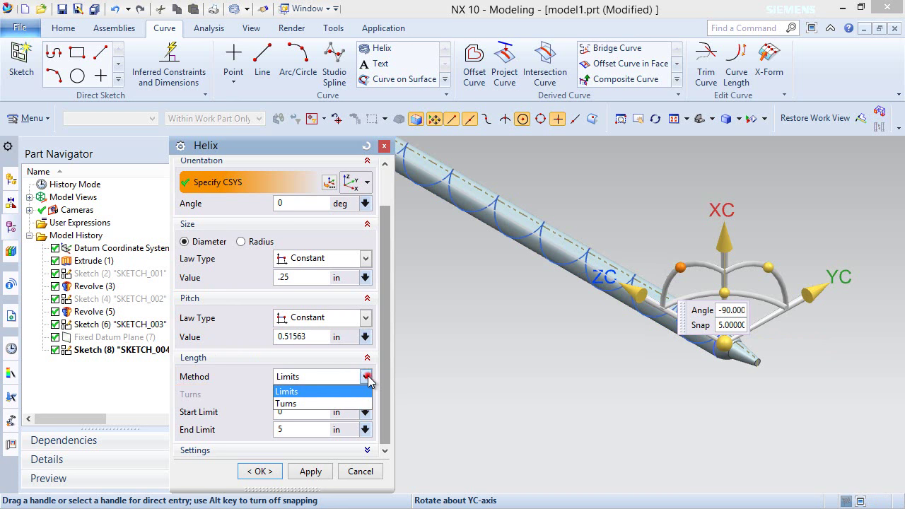
pyautogui.click(304, 403)
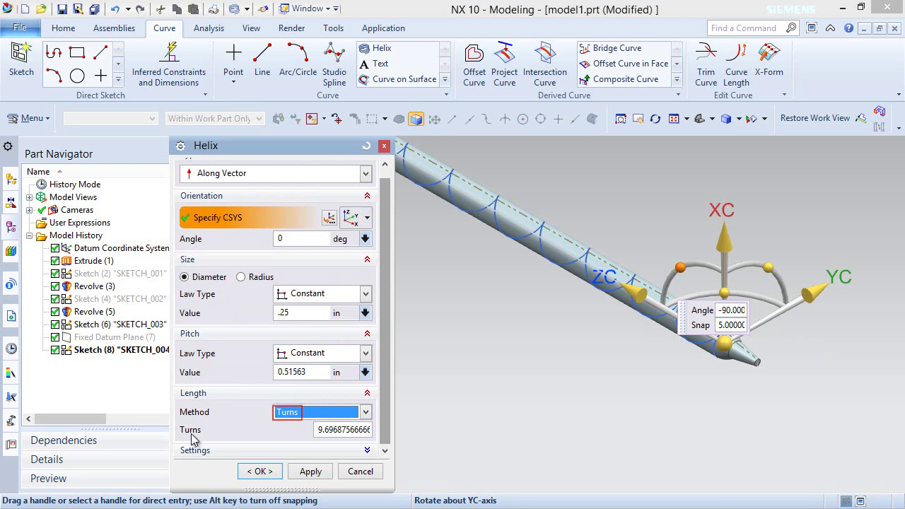
pyautogui.moveTo(316, 430); pyautogui.dragTo(409, 429)
pyautogui.write('8')
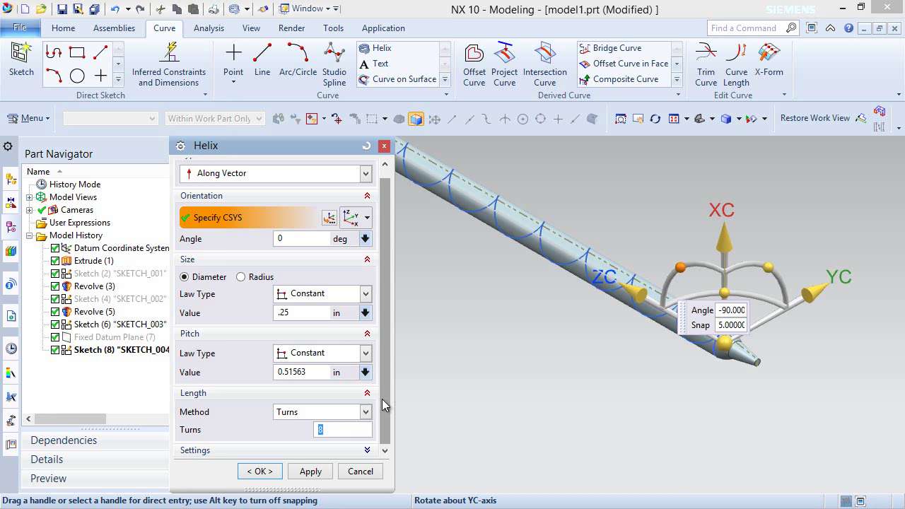
pyautogui.click(368, 451)
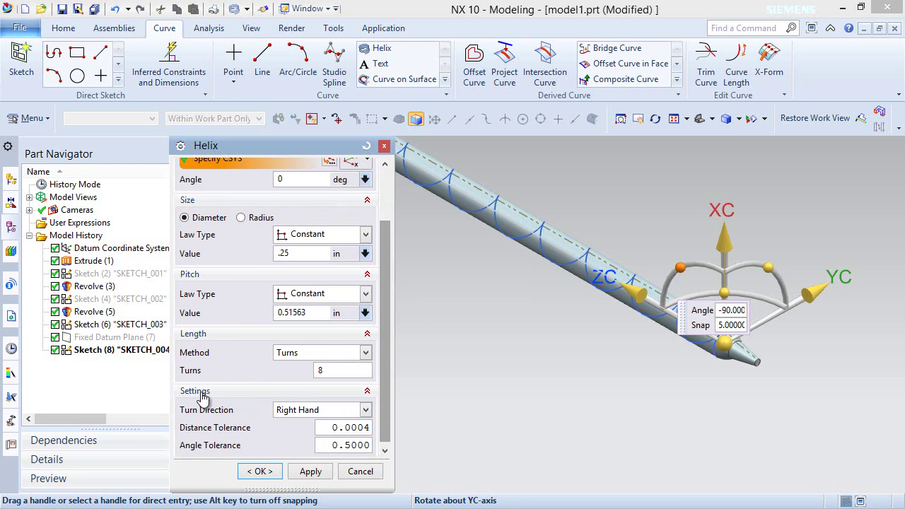
# Step: Set the helix's turn direction to Left Hand and create the helix
pyautogui.click(366, 410)
pyautogui.click(312, 439)
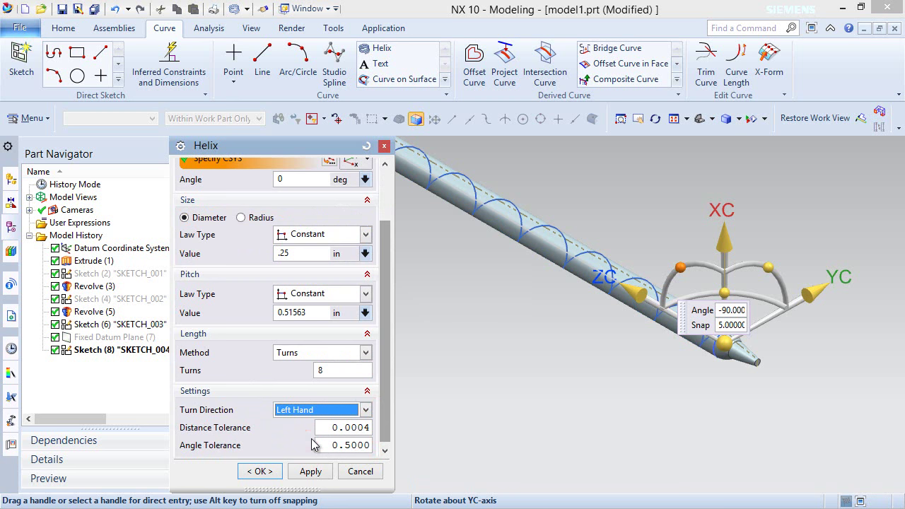
pyautogui.click(260, 472)
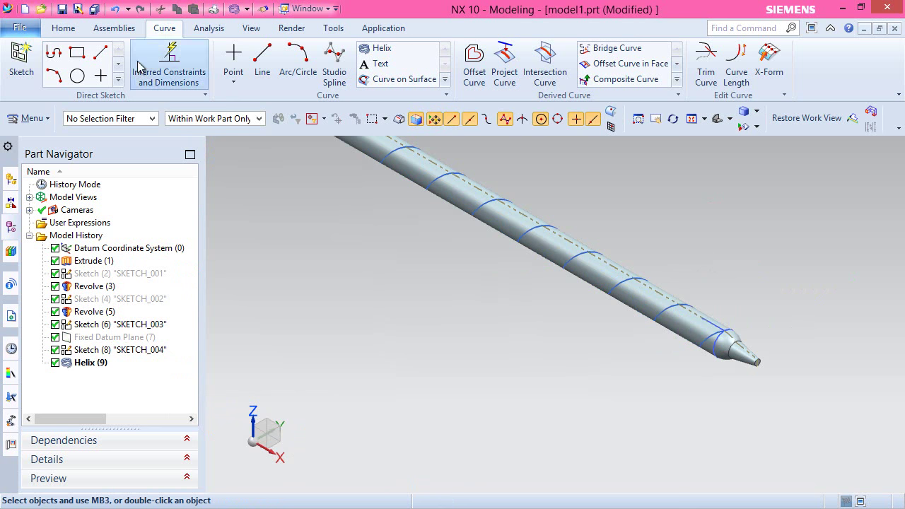
# Step: Start a Swept feature using the connected arc-and-line profile near the shoulder as the section and the helix as the guide
pyautogui.click(63, 27)
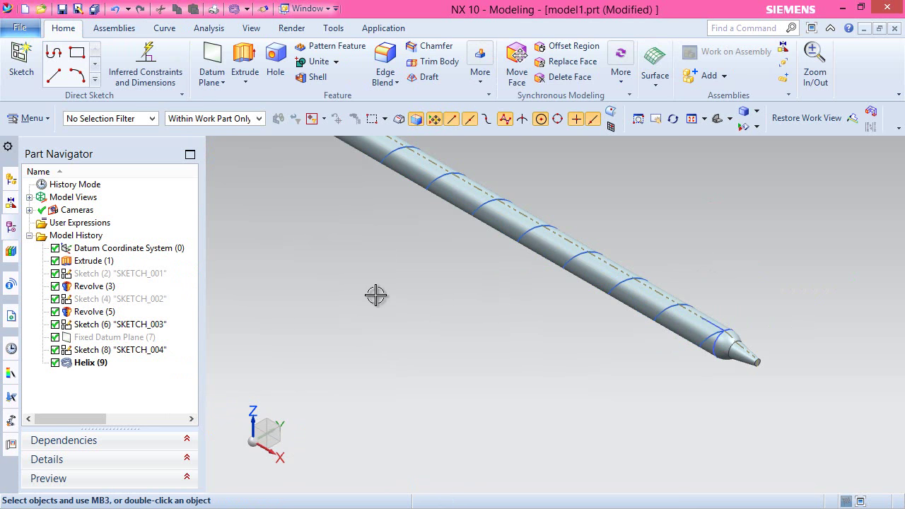
pyautogui.click(656, 89)
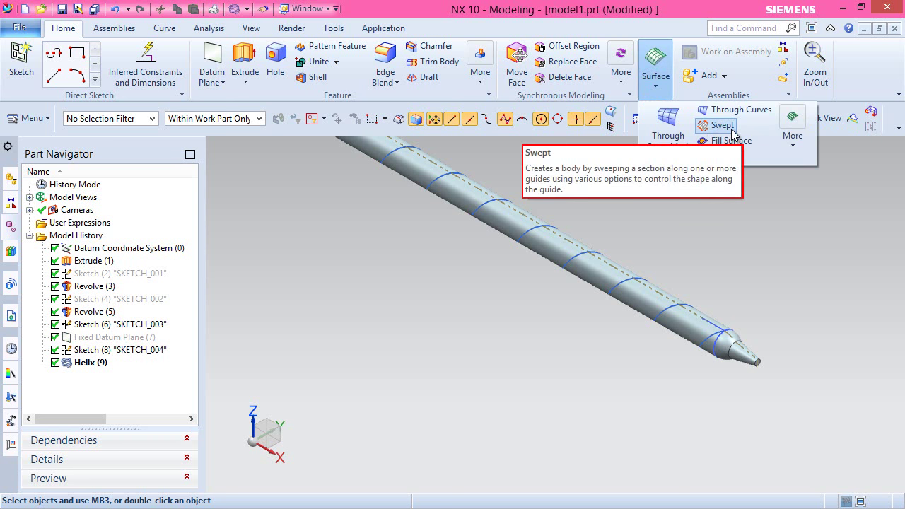
pyautogui.click(721, 126)
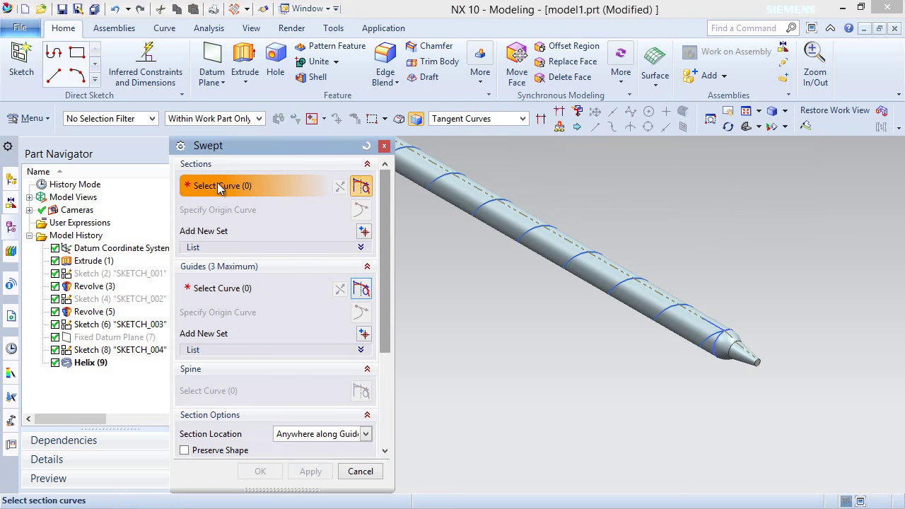
pyautogui.scroll(5, 734, 321)
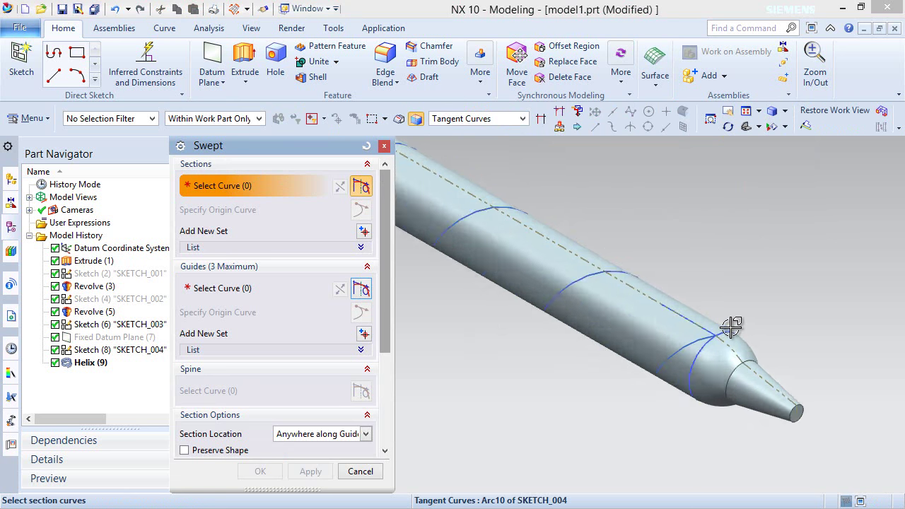
pyautogui.click(523, 119)
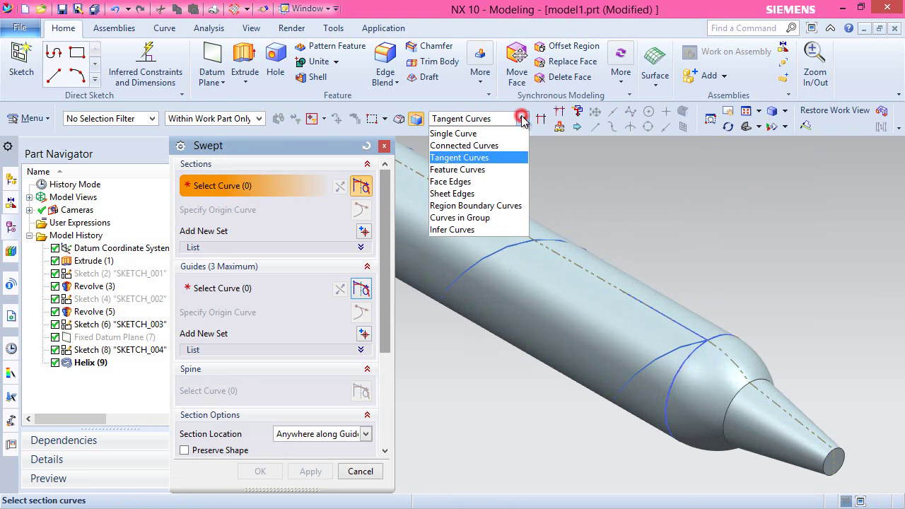
pyautogui.click(487, 144)
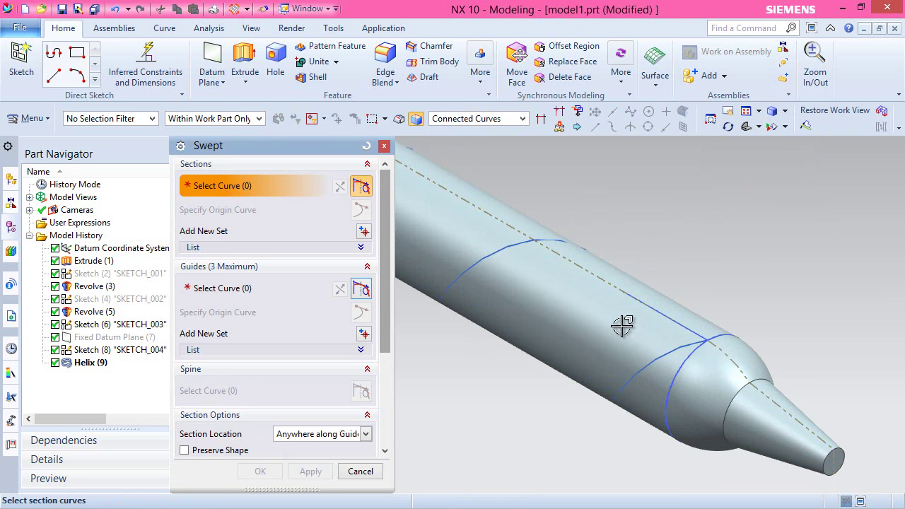
pyautogui.click(650, 303)
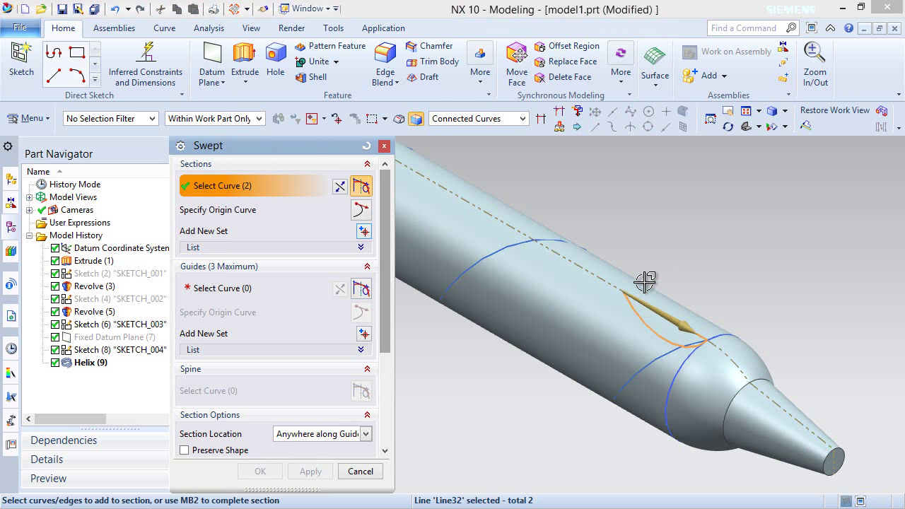
pyautogui.middleClick(646, 210)
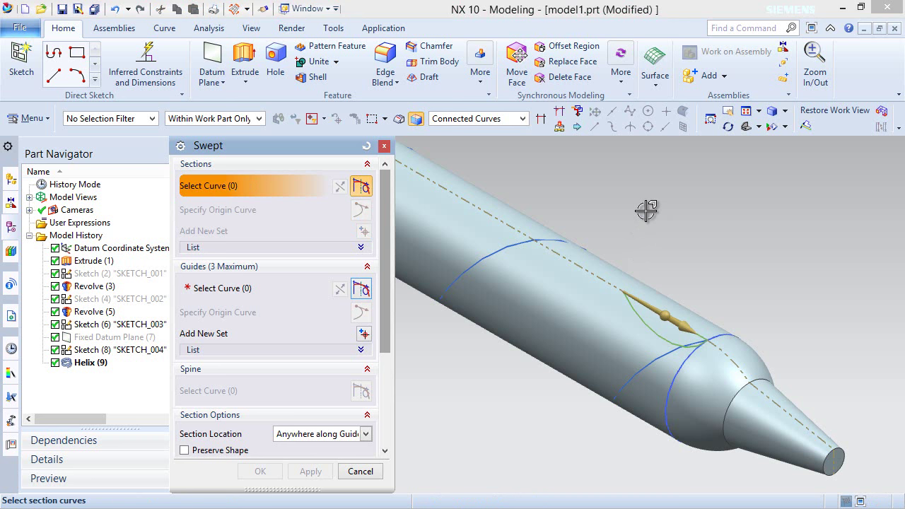
pyautogui.click(203, 288)
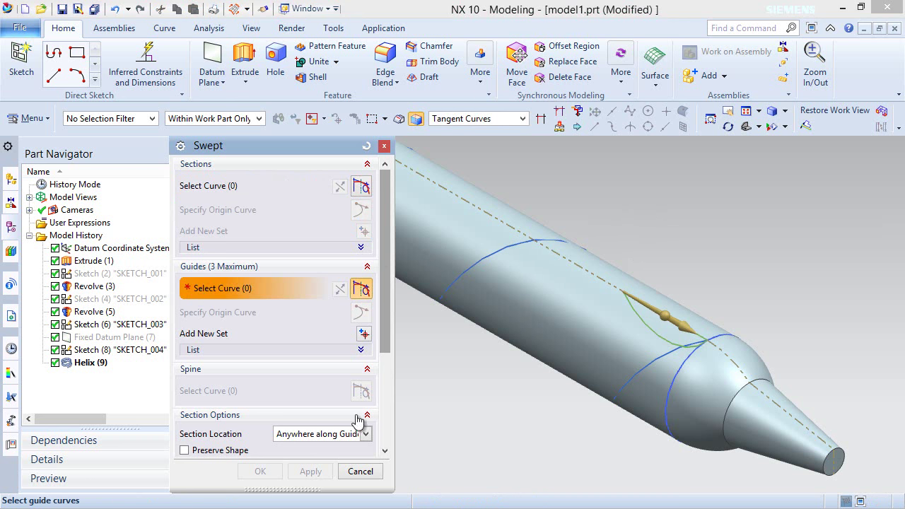
pyautogui.click(642, 366)
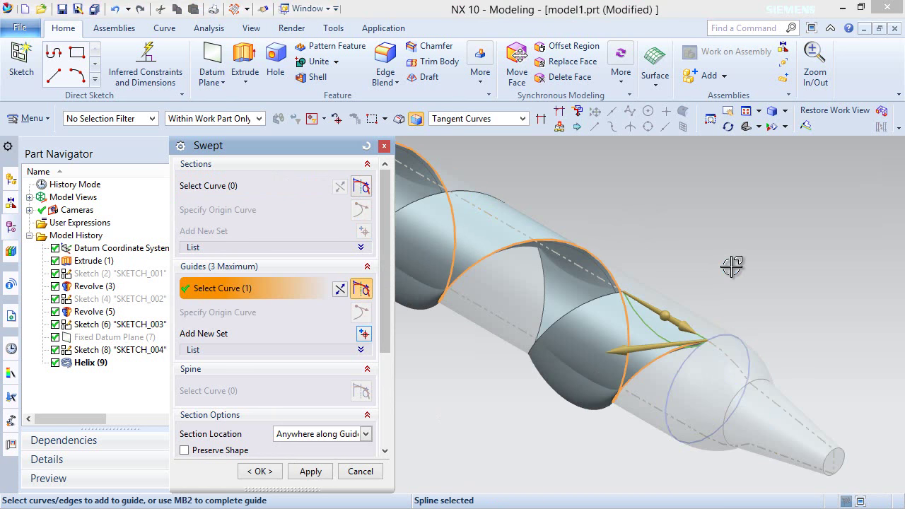
# Step: Preserve the section shape, orient the sweep by Face Normals to the flat end face of the tip, and create it
pyautogui.moveTo(386, 345); pyautogui.dragTo(388, 426)
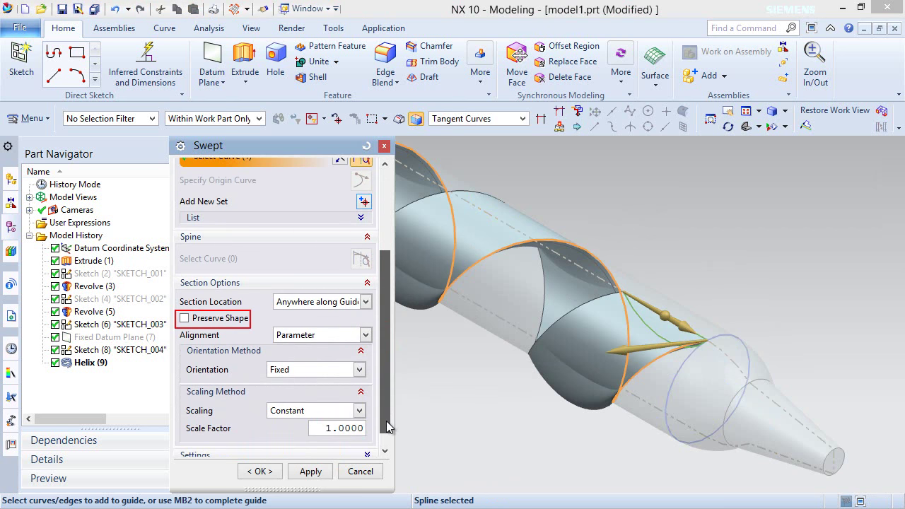
pyautogui.click(184, 319)
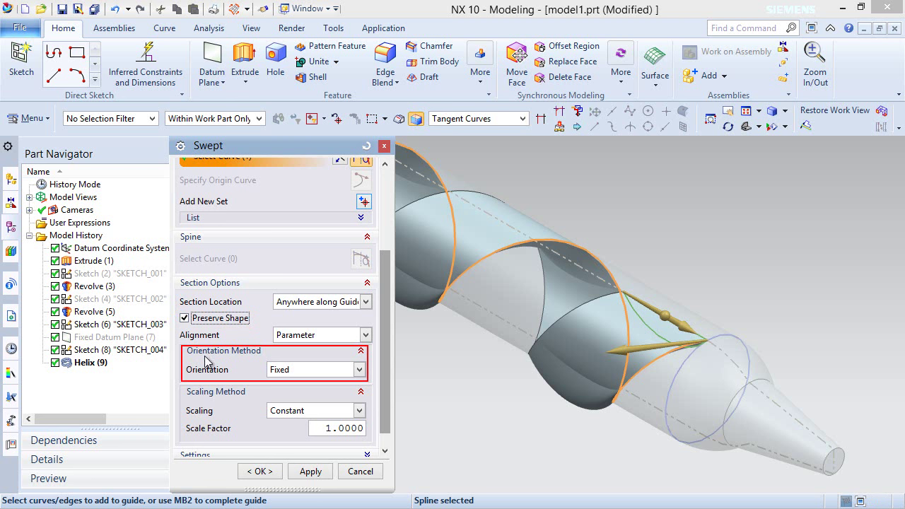
pyautogui.click(359, 370)
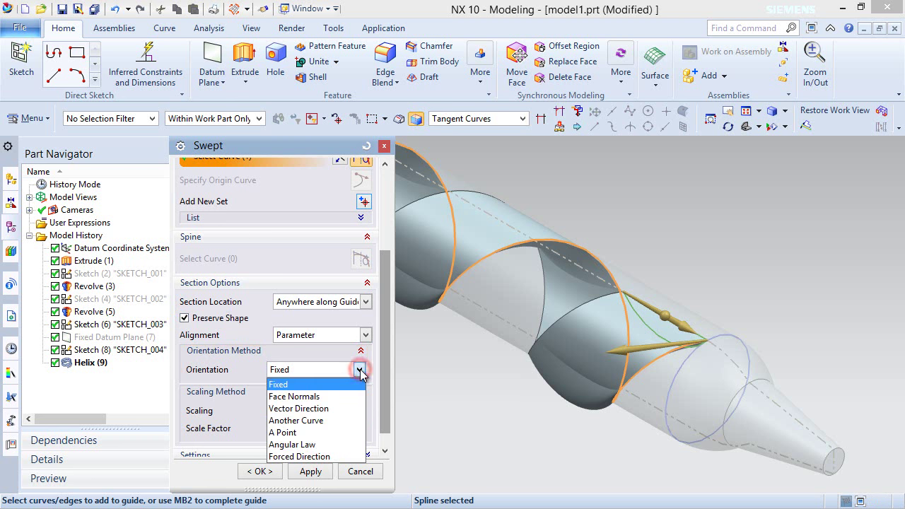
pyautogui.click(318, 398)
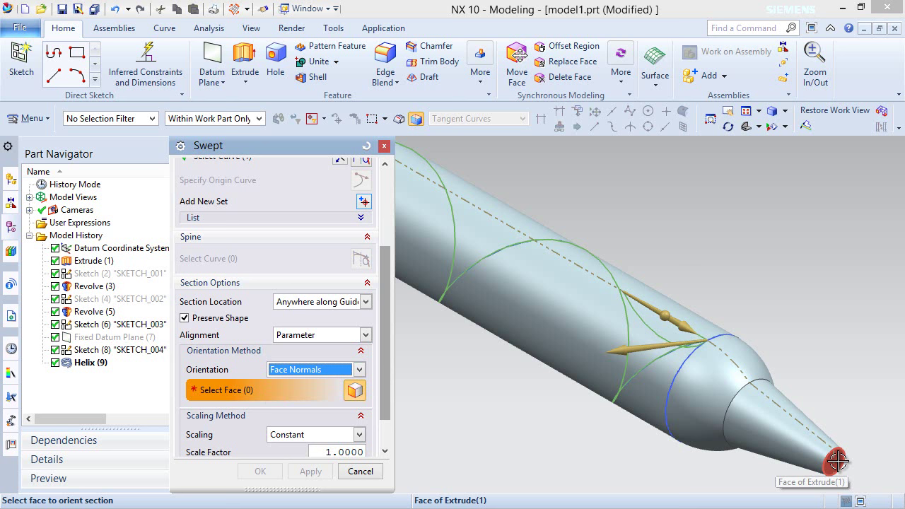
pyautogui.click(837, 460)
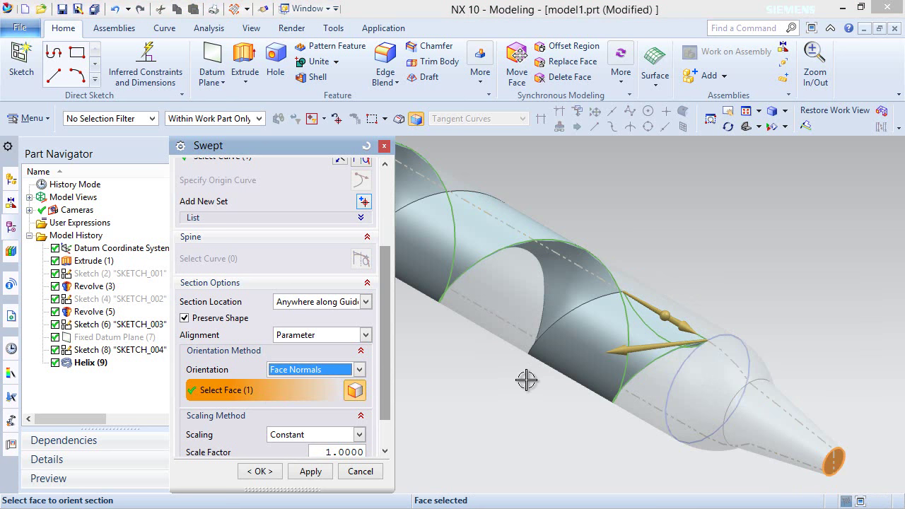
pyautogui.scroll(-2, 386, 396)
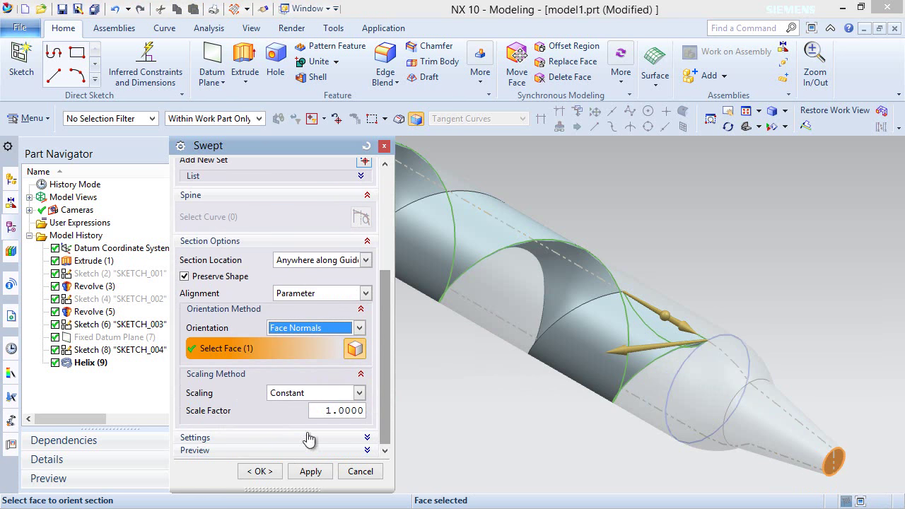
pyautogui.click(262, 471)
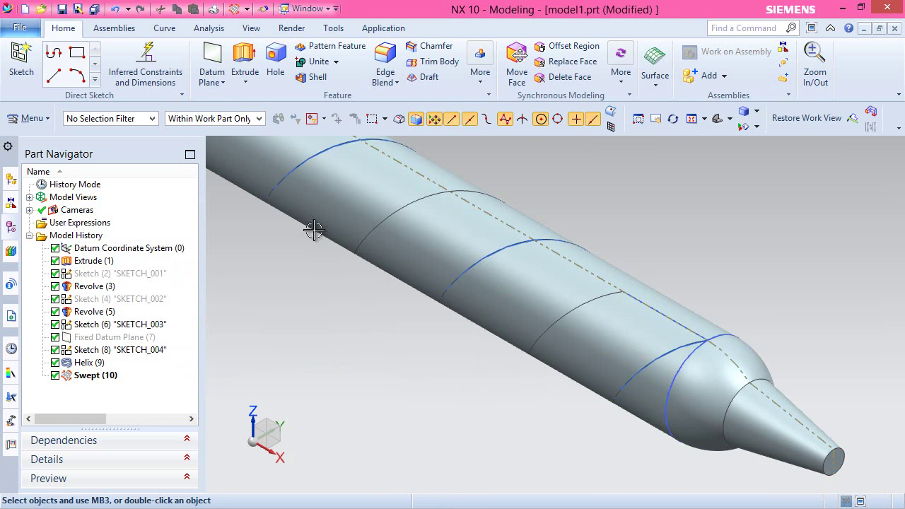
# Step: Subtract the swept helical body from the gimlet rod to cut the spiral groove
pyautogui.click(336, 62)
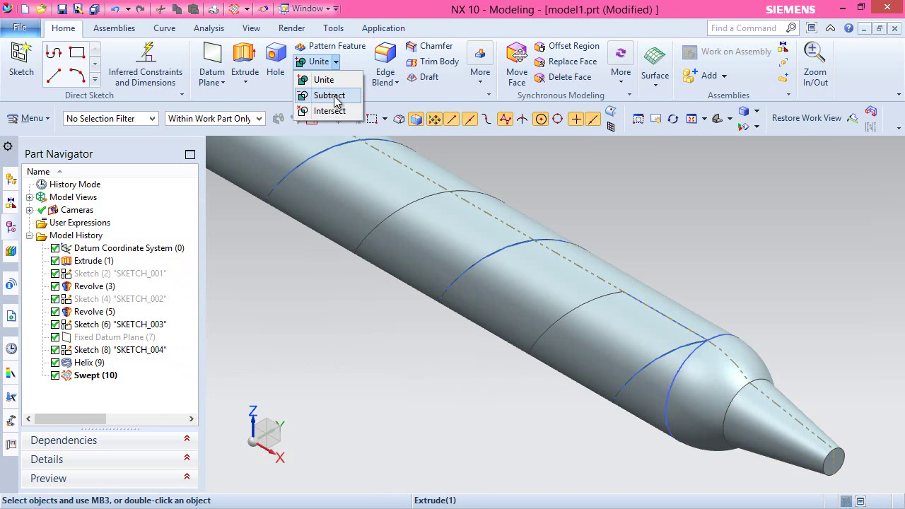
pyautogui.click(337, 97)
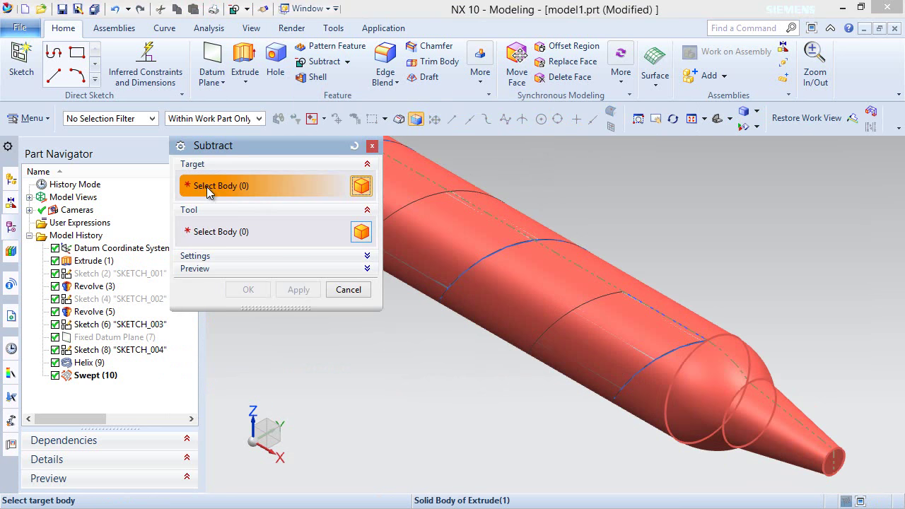
pyautogui.scroll(-6, 661, 289)
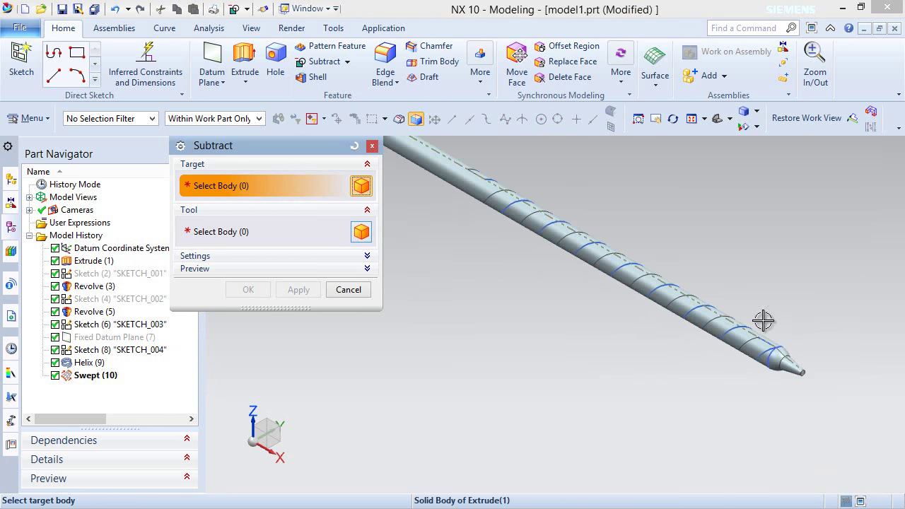
pyautogui.scroll(3, 554, 170)
pyautogui.click(509, 200)
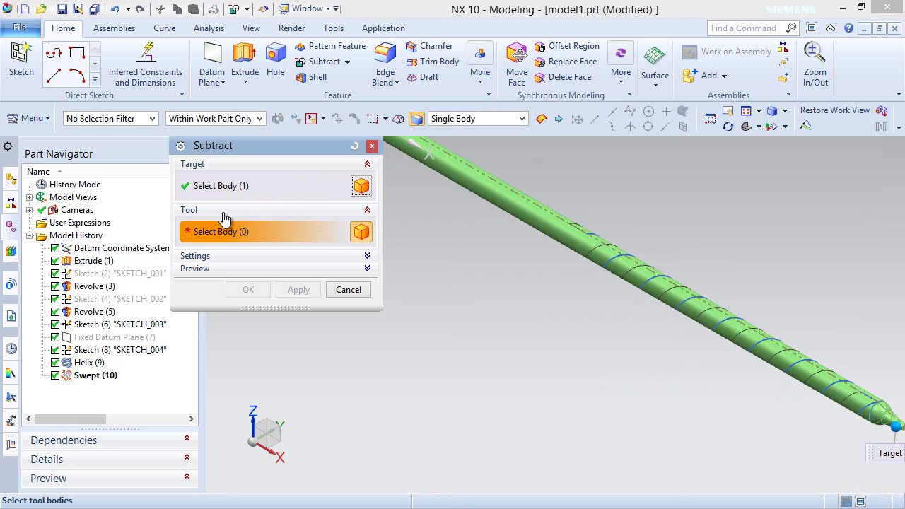
pyautogui.scroll(2, 768, 371)
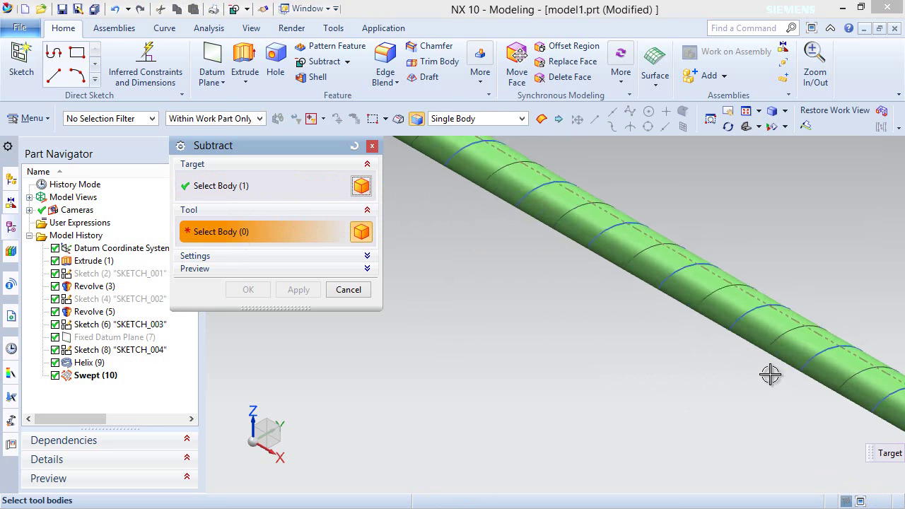
pyautogui.rightClick(763, 286)
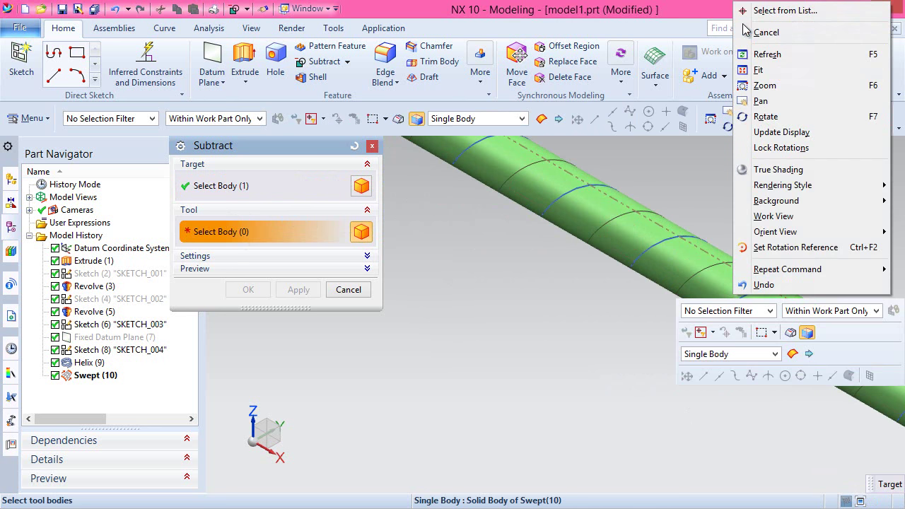
pyautogui.click(772, 10)
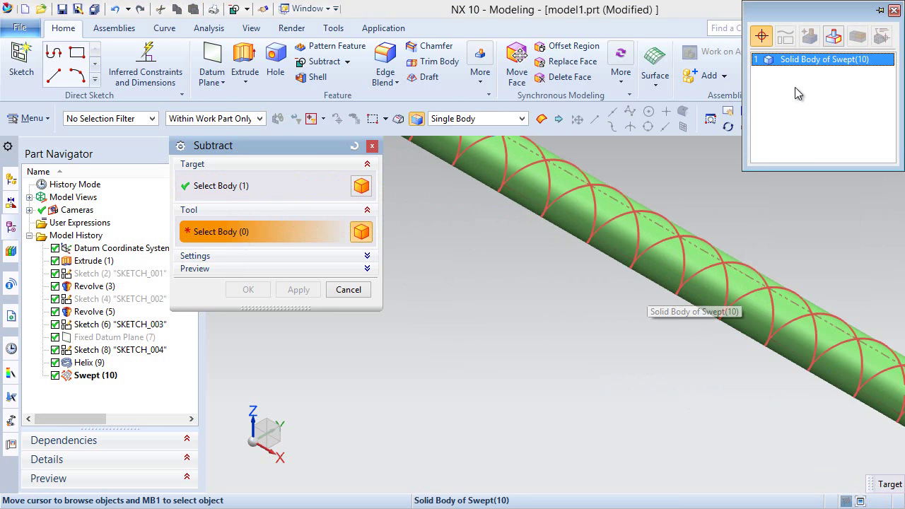
pyautogui.click(809, 57)
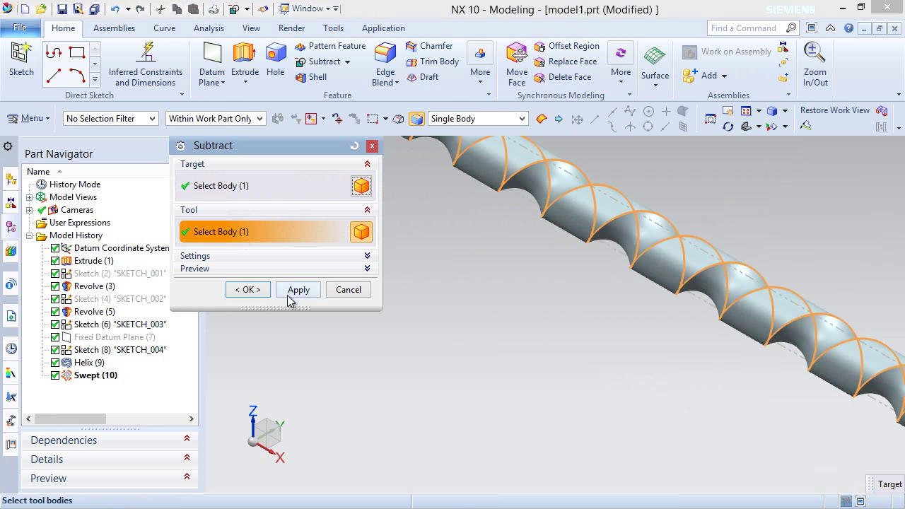
pyautogui.click(246, 290)
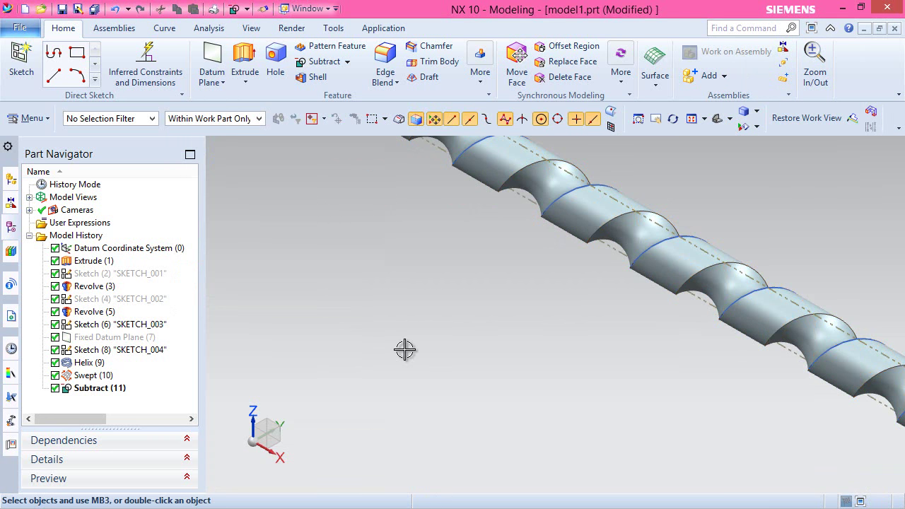
# Step: Hide all objects and show only the solid bodies
pyautogui.click(252, 28)
pyautogui.click(225, 67)
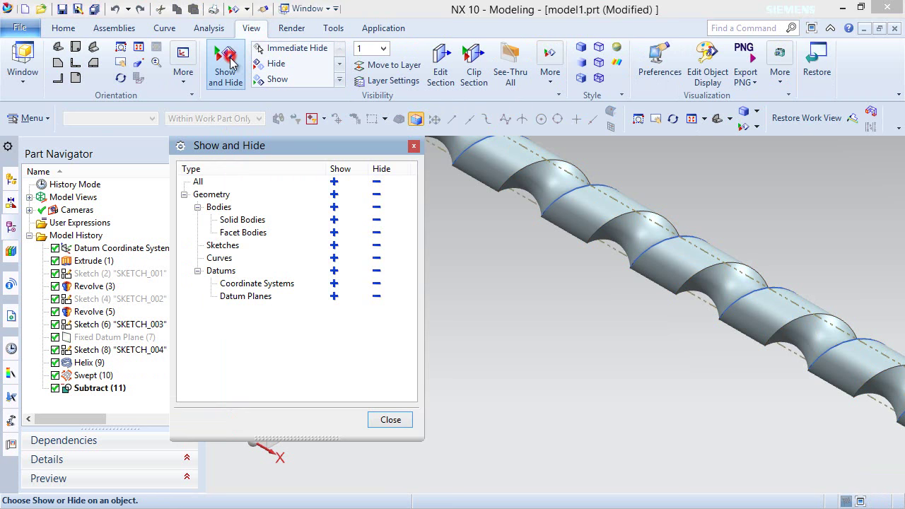
pyautogui.click(377, 182)
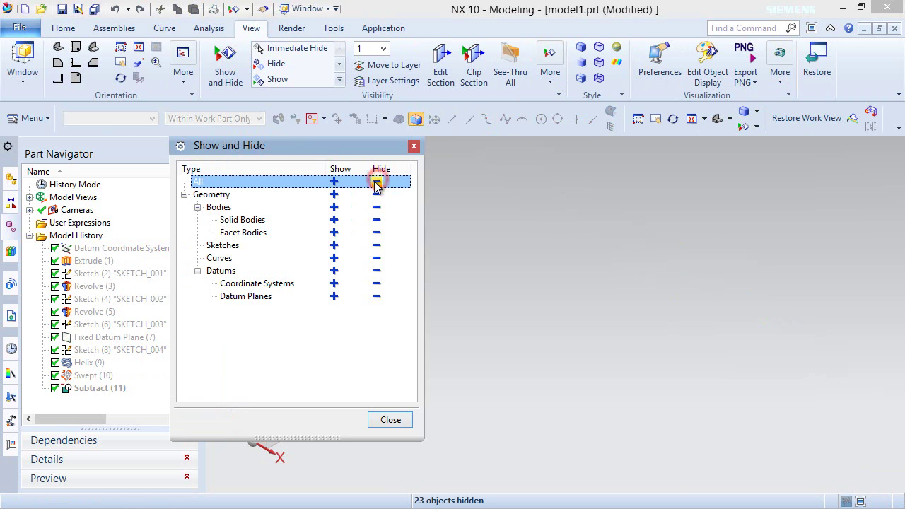
pyautogui.click(333, 220)
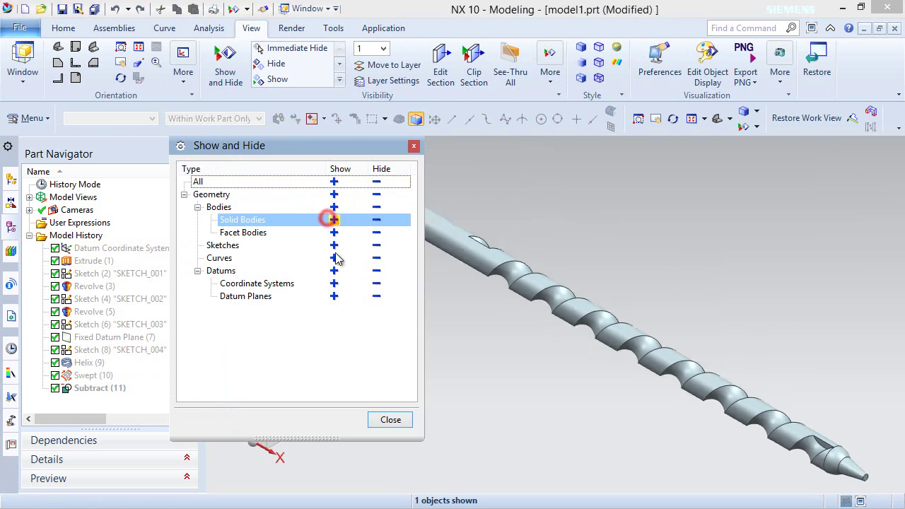
pyautogui.click(389, 420)
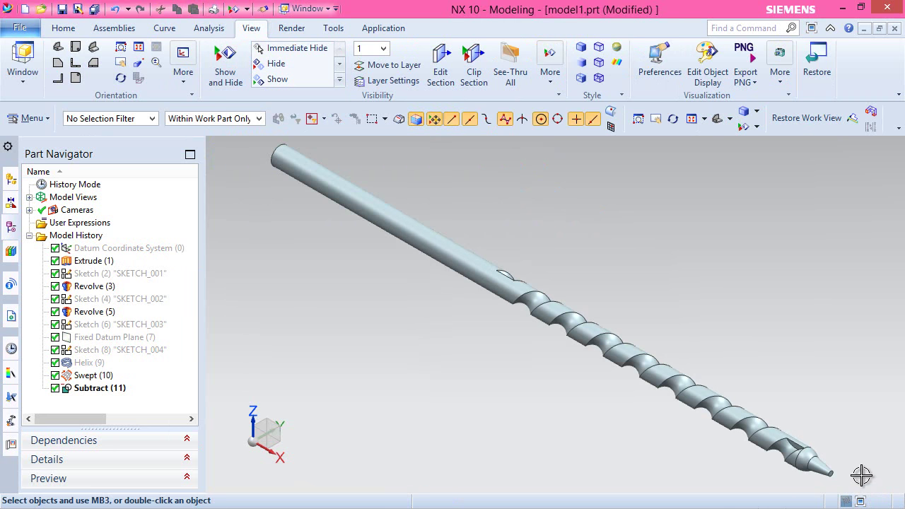
# Step: Examine the spiral groove's two ends, at the shoulder and at the plain shank, from several sides
pyautogui.scroll(5, 861, 477)
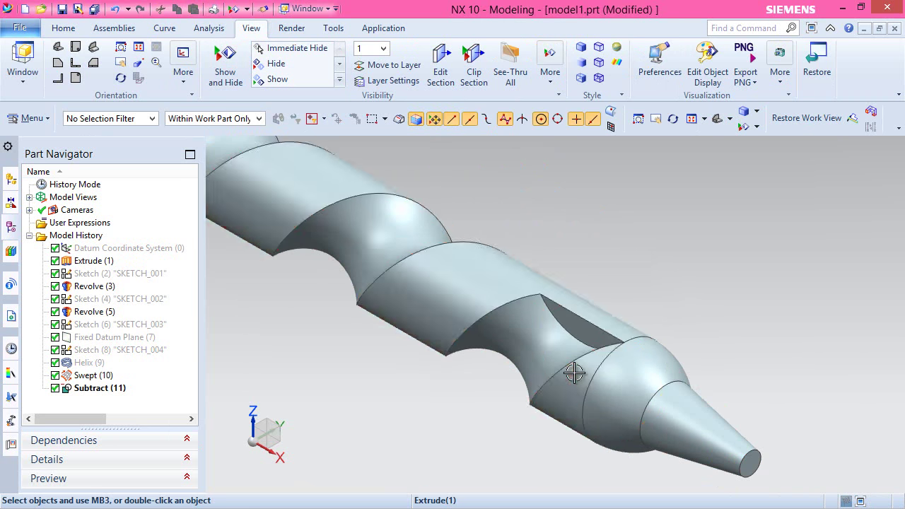
pyautogui.moveTo(582, 376); pyautogui.dragTo(467, 355, button='middle')
pyautogui.scroll(-6, 410, 299)
pyautogui.scroll(5, 656, 242)
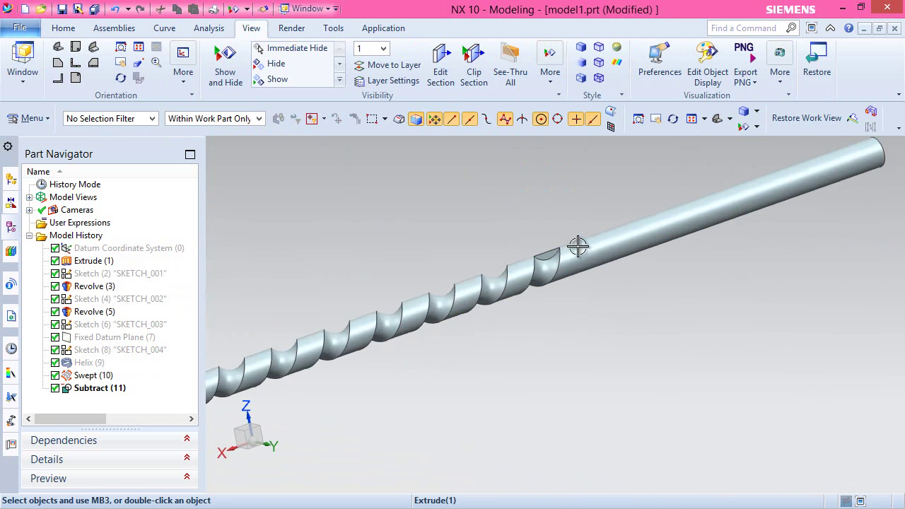
pyautogui.moveTo(512, 296); pyautogui.dragTo(539, 303, button='middle')
pyautogui.press('Home')
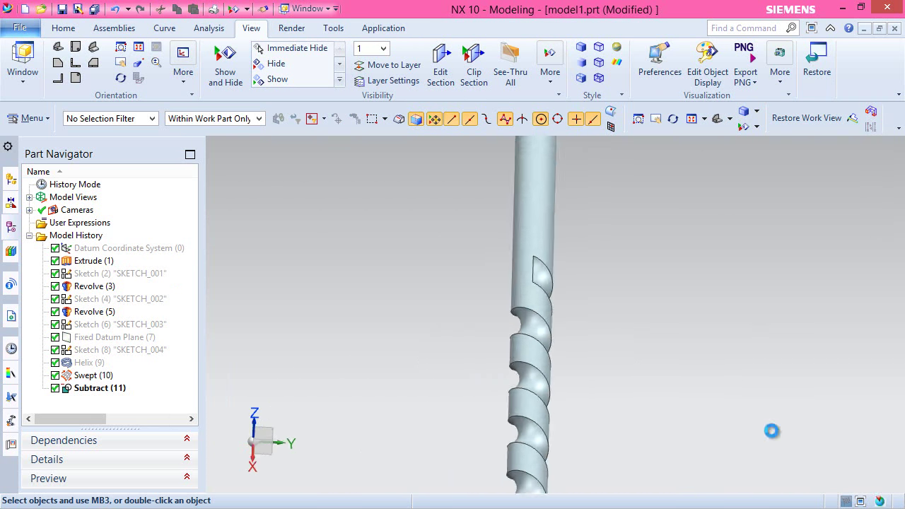
# Step: Save the gimlet part
pyautogui.click(63, 28)
pyautogui.click(62, 8)
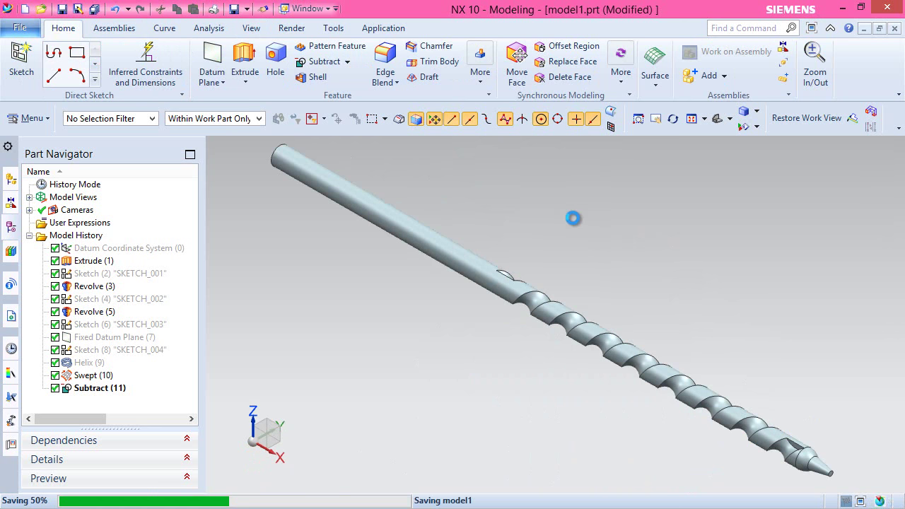
pyautogui.rightClick(609, 253)
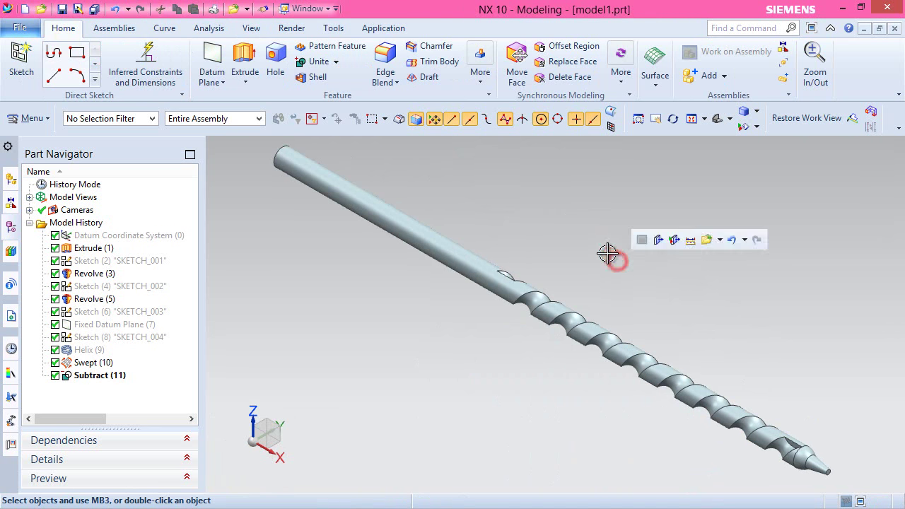
# Step: Start a new sketch on an existing plane and show the hidden coordinate systems
pyautogui.click(21, 63)
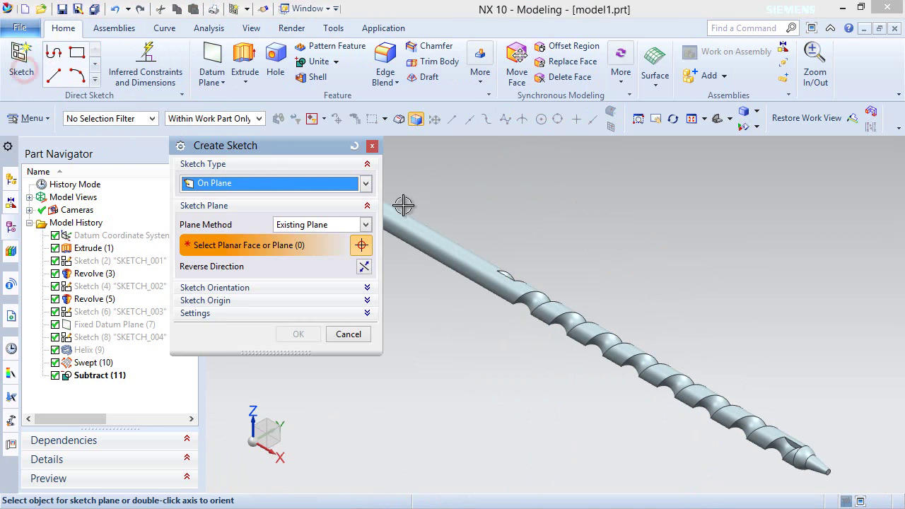
pyautogui.click(252, 28)
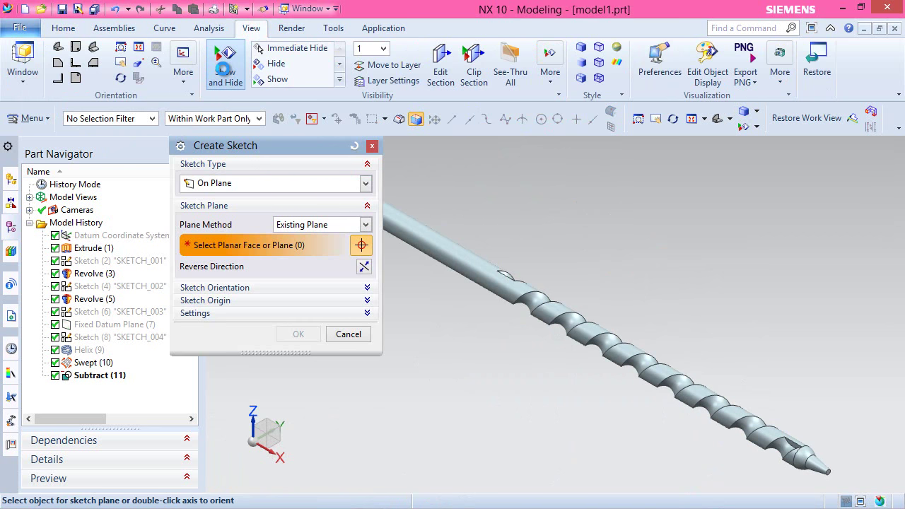
pyautogui.click(224, 72)
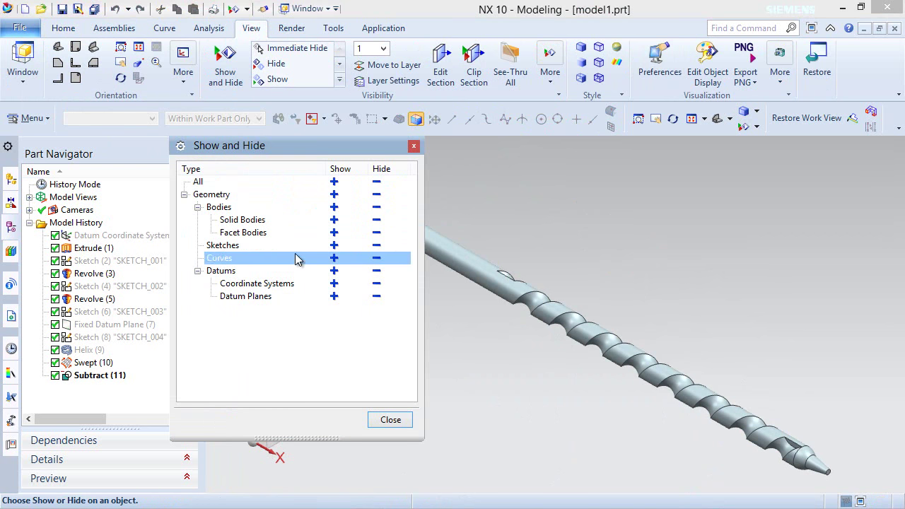
pyautogui.click(334, 283)
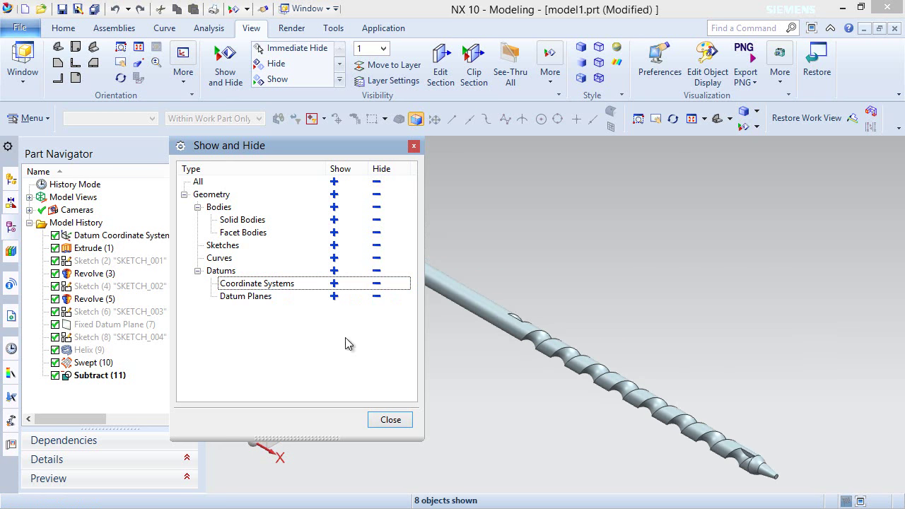
pyautogui.click(391, 420)
# Step: Place the new sketch on the XZ plane of the datum coordinate system
pyautogui.scroll(-2, 523, 248)
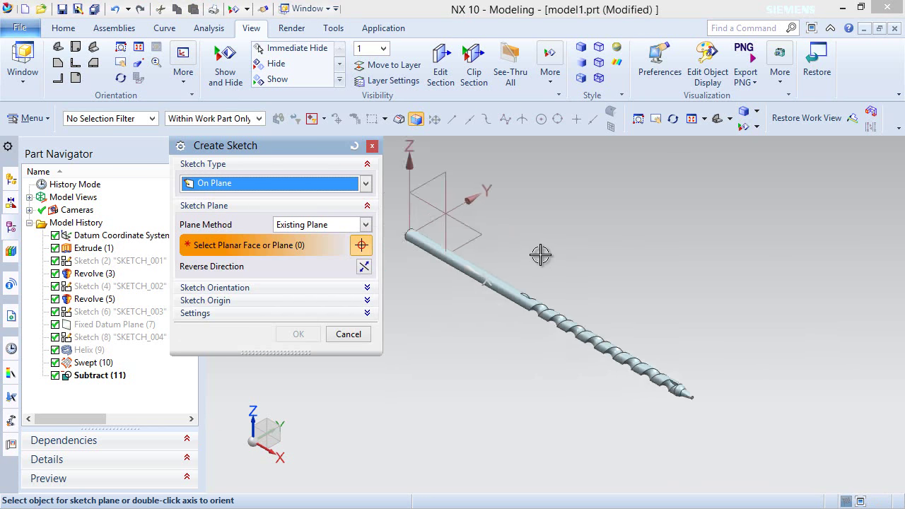
pyautogui.scroll(-1, 452, 223)
pyautogui.click(416, 197)
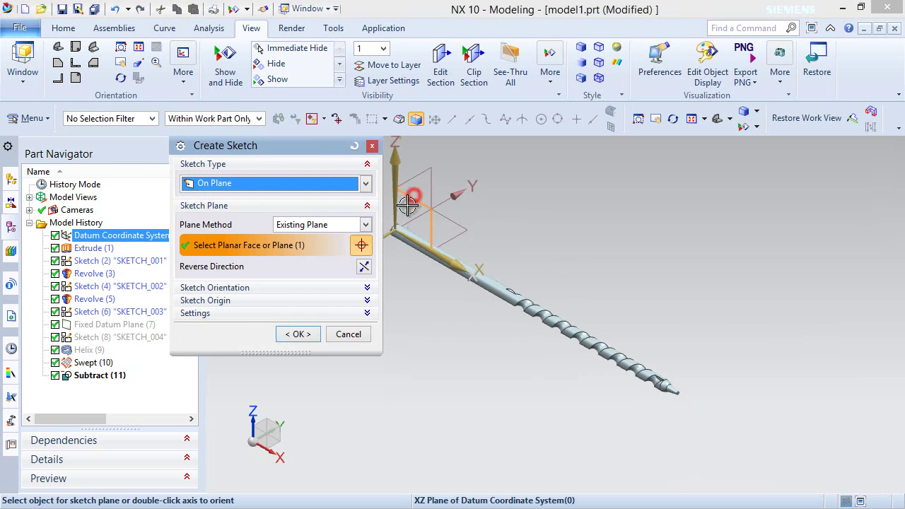
pyautogui.click(297, 336)
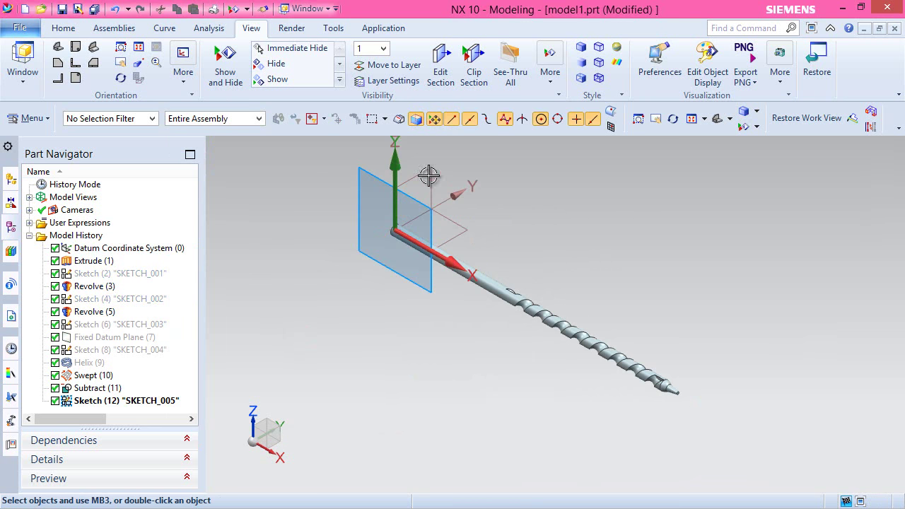
# Step: Create intersection curves in the sketch between its plane and all faces of the gimlet, using the Body Faces rule
pyautogui.click(63, 28)
pyautogui.click(256, 82)
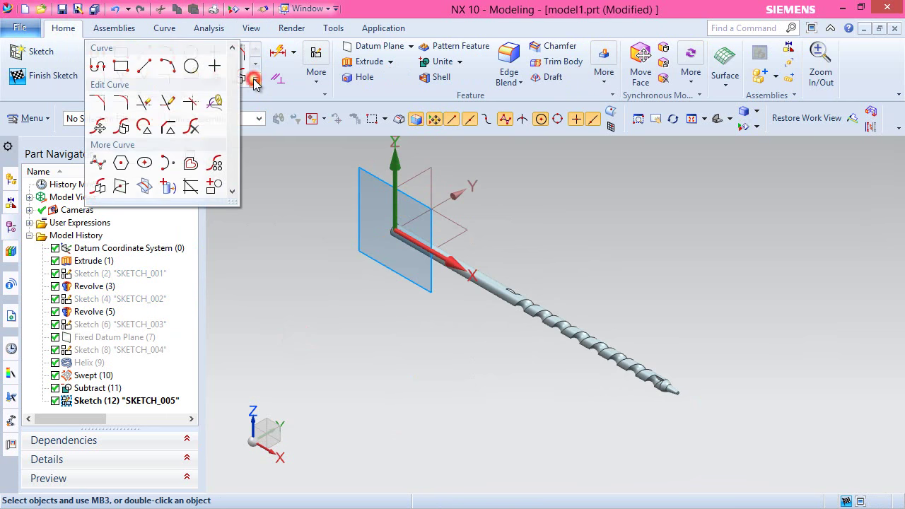
pyautogui.click(145, 184)
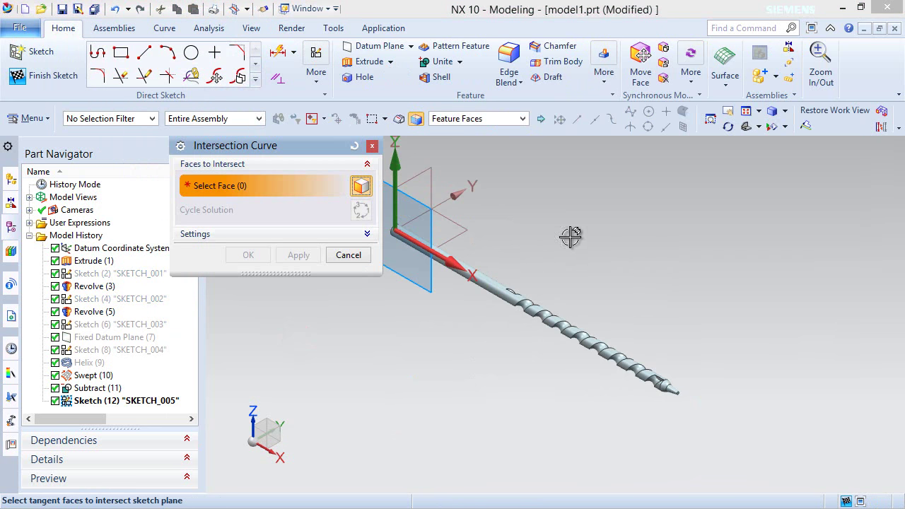
pyautogui.click(524, 119)
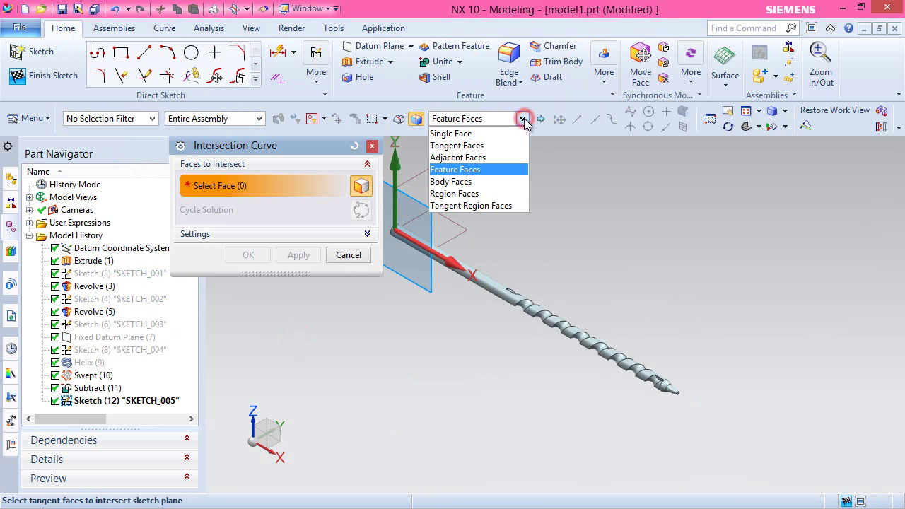
pyautogui.click(497, 183)
pyautogui.click(484, 278)
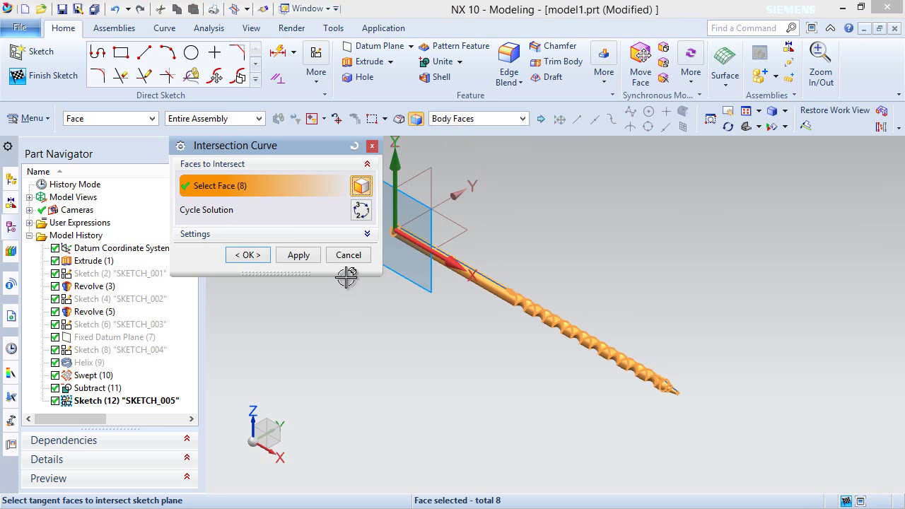
pyautogui.click(254, 255)
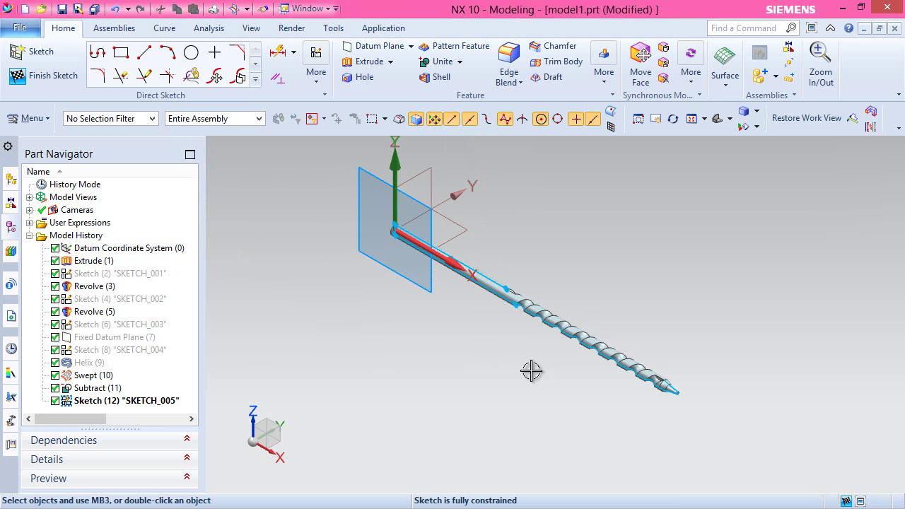
# Step: Convert all the intersection curves in the sketch to reference curves
pyautogui.click(870, 127)
pyautogui.moveTo(395, 170); pyautogui.dragTo(715, 418)
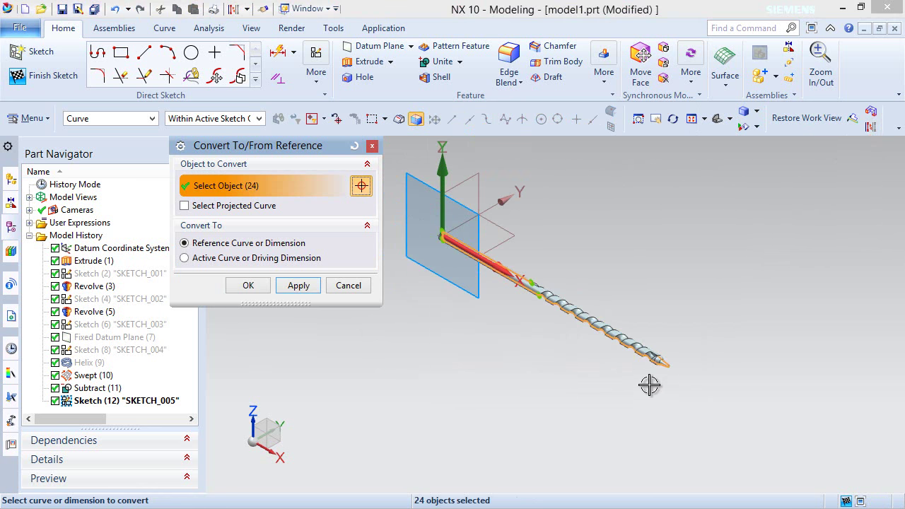
pyautogui.click(248, 285)
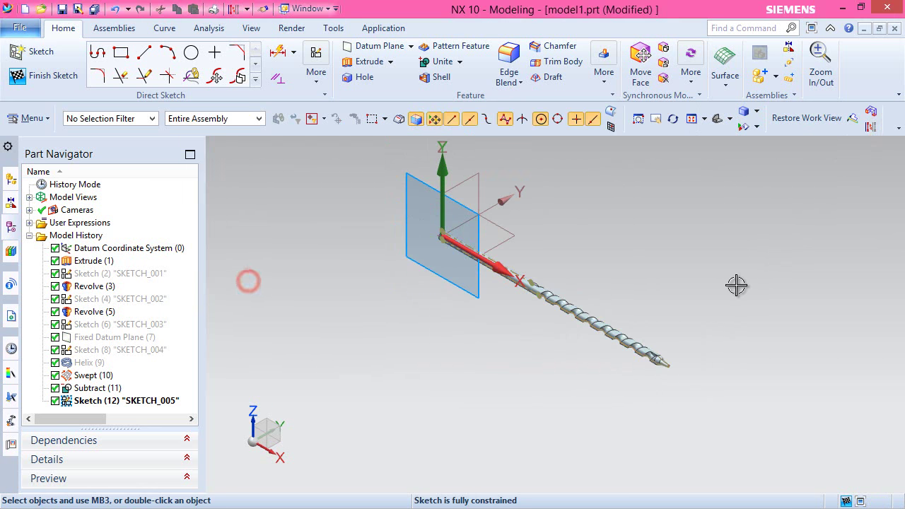
# Step: Sketch a line from the arc center of the rounded shoulder's rear edge to the midpoint of its upper arc, and finish the sketch
pyautogui.rightClick(657, 217)
pyautogui.click(705, 246)
pyautogui.scroll(-1, 865, 323)
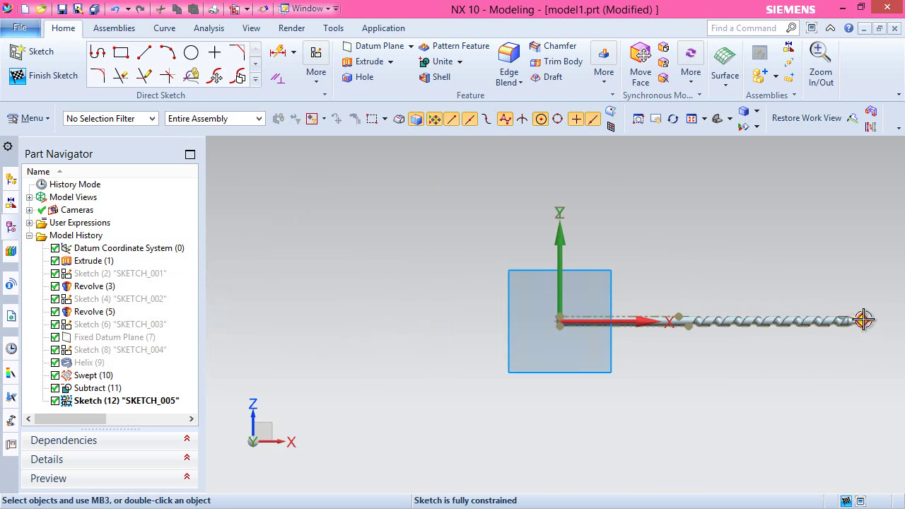
pyautogui.scroll(9, 869, 323)
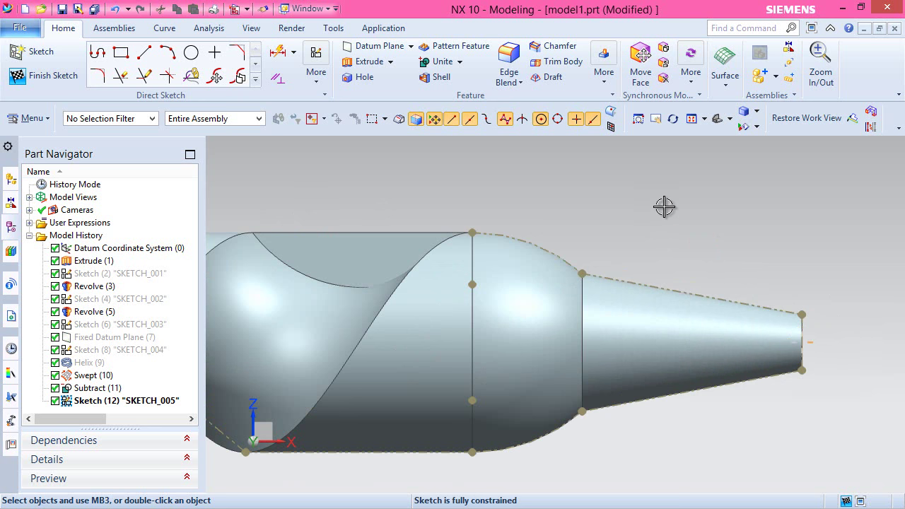
pyautogui.keyDown('shift'); pyautogui.moveTo(640, 191); pyautogui.dragTo(652, 162, button='middle'); pyautogui.keyUp('shift')
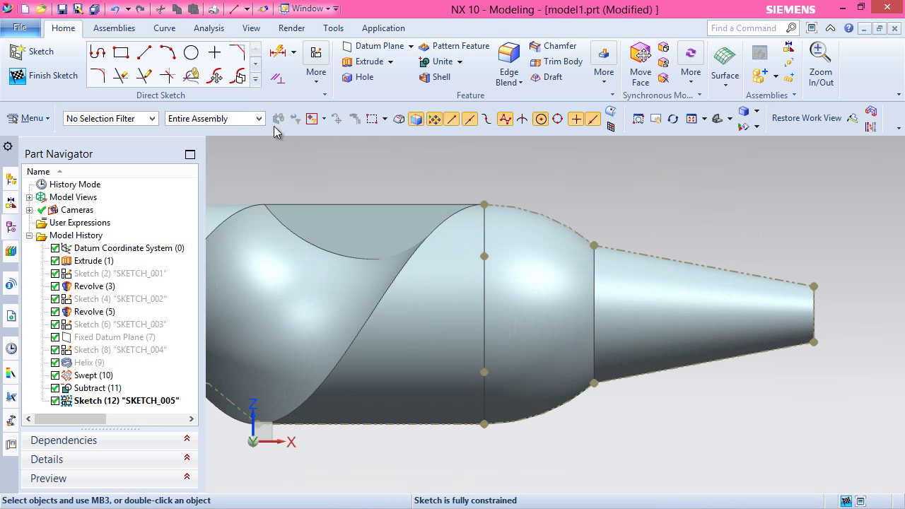
pyautogui.click(145, 52)
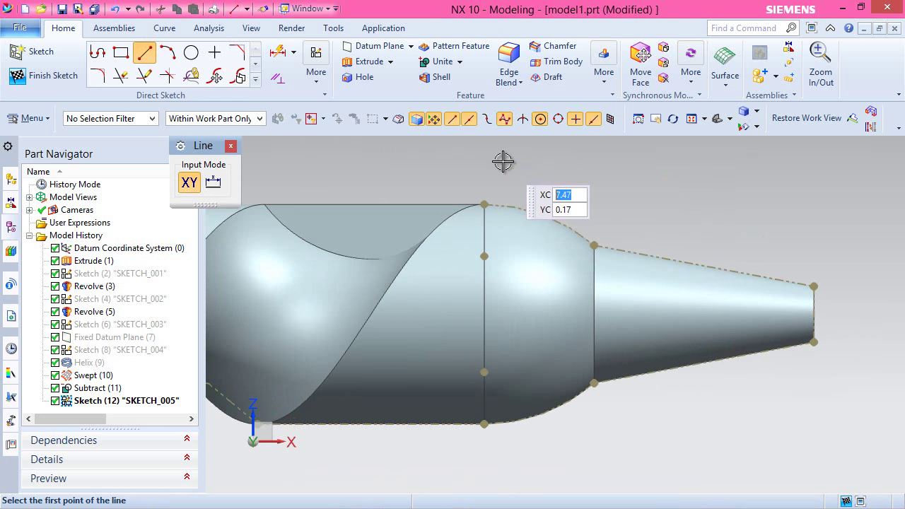
pyautogui.click(482, 304)
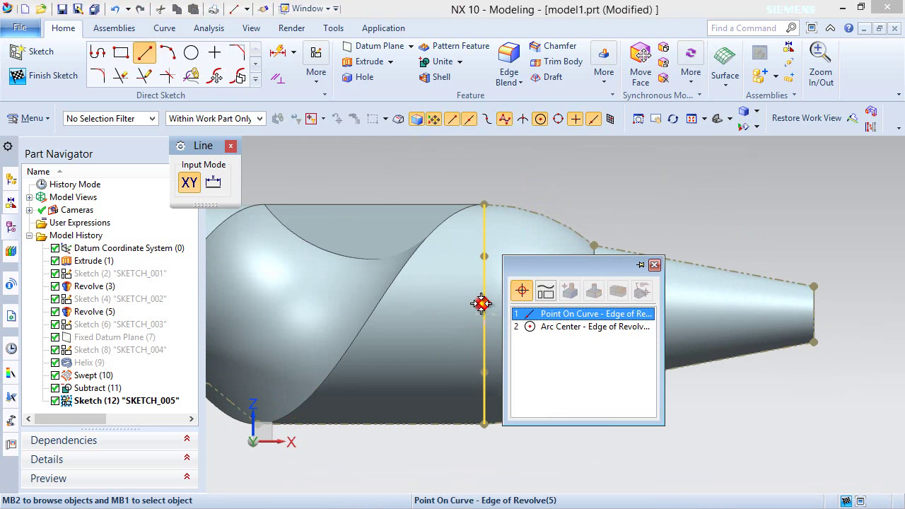
pyautogui.click(554, 329)
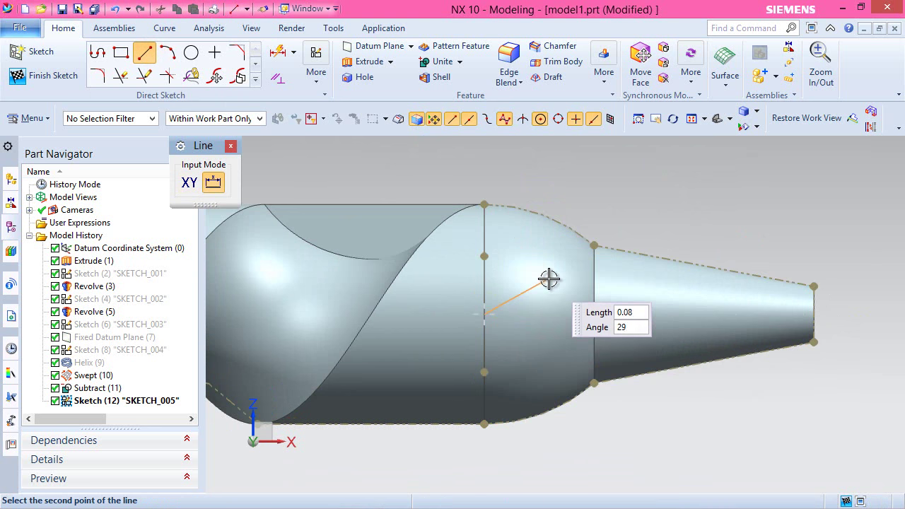
pyautogui.click(543, 214)
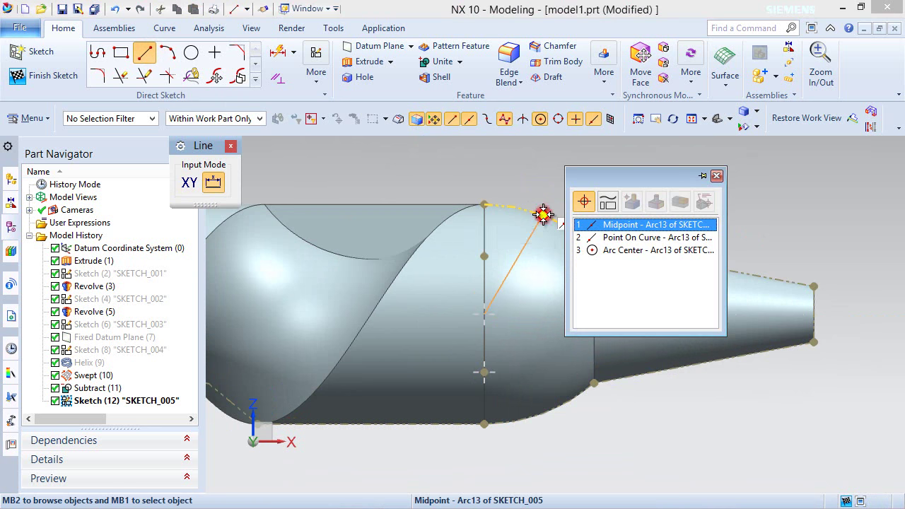
pyautogui.click(625, 228)
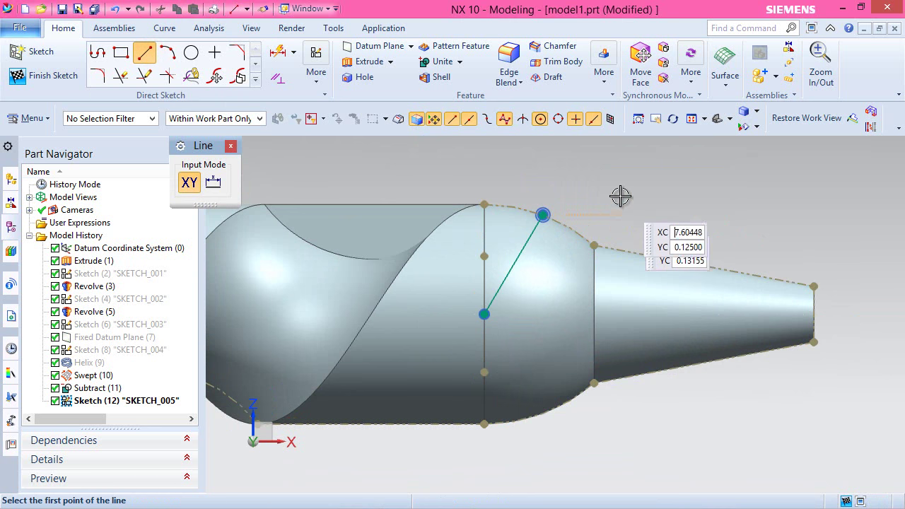
pyautogui.rightClick(621, 170)
pyautogui.click(645, 176)
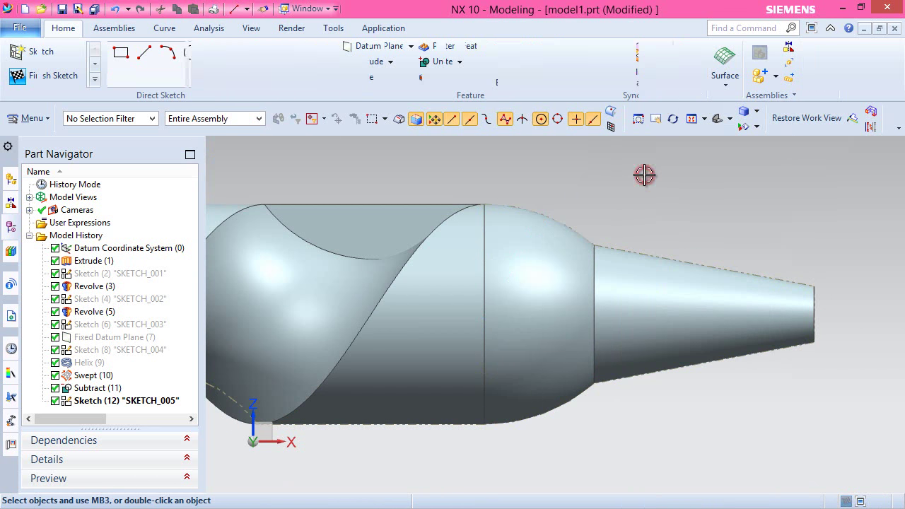
# Step: Set the view to isometric at the gimlet's tip and display the model as a static wireframe
pyautogui.click(735, 119)
pyautogui.click(729, 121)
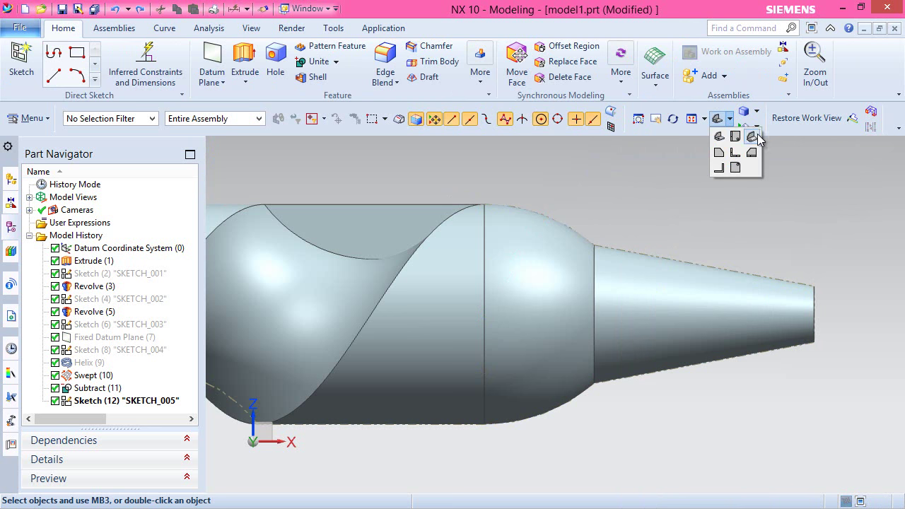
pyautogui.click(752, 136)
pyautogui.hotkey('ctrl', 'f')
pyautogui.moveTo(596, 257); pyautogui.dragTo(636, 349, button='middle')
pyautogui.scroll(3, 708, 396)
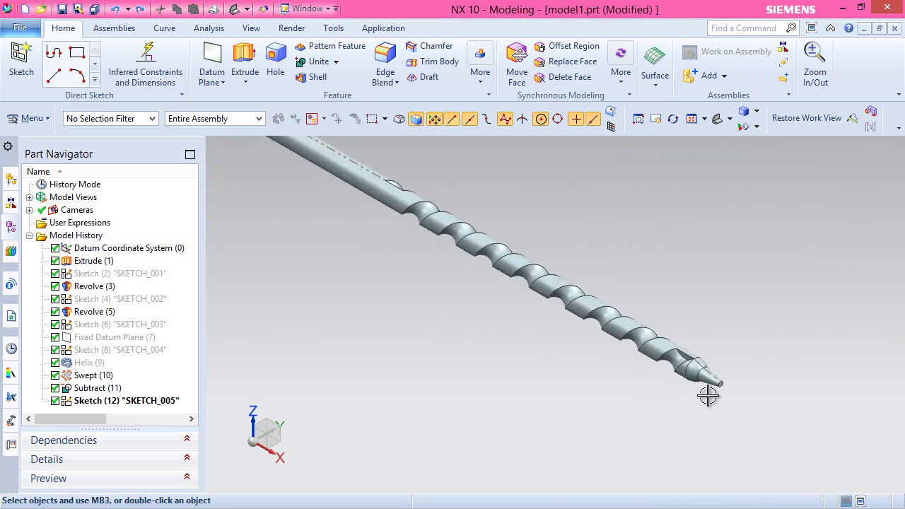
pyautogui.scroll(10, 709, 396)
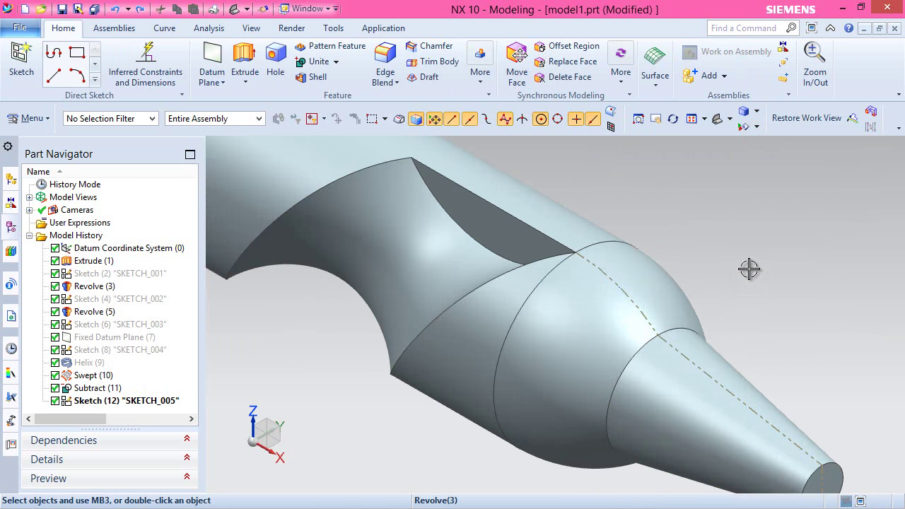
pyautogui.click(757, 111)
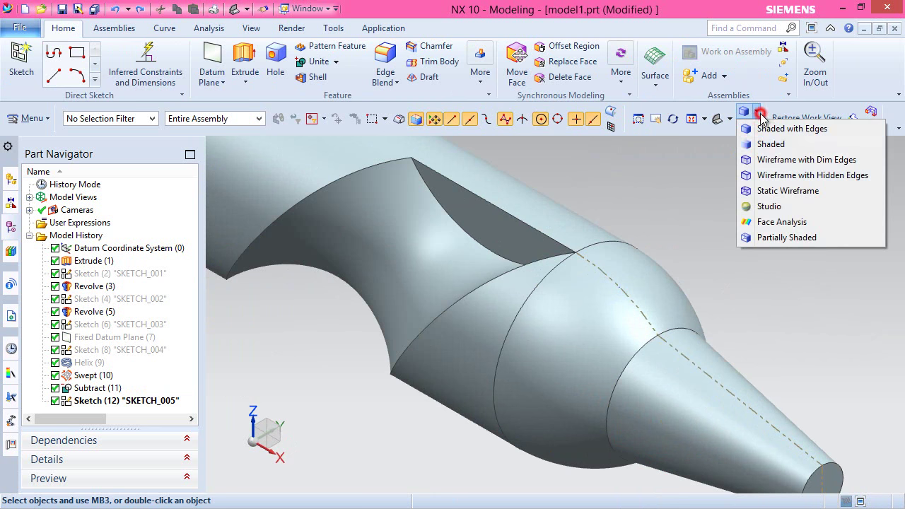
pyautogui.click(775, 187)
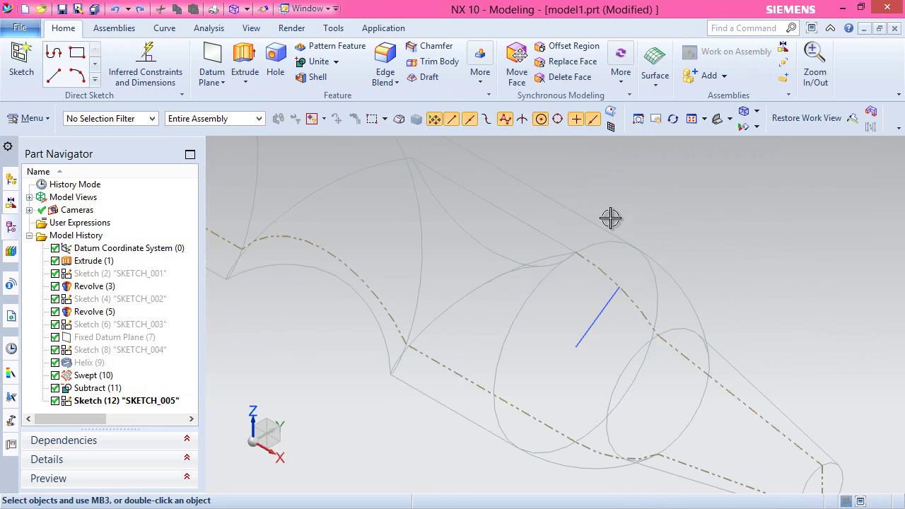
# Step: Create an inferred datum plane tangent to the rounded shoulder face at the sketched line's outer end point
pyautogui.click(212, 55)
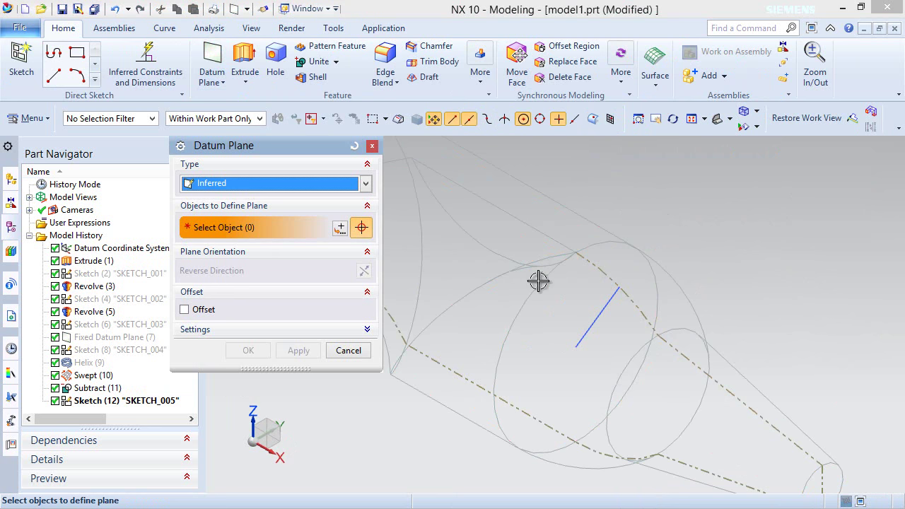
pyautogui.click(620, 287)
pyautogui.click(630, 265)
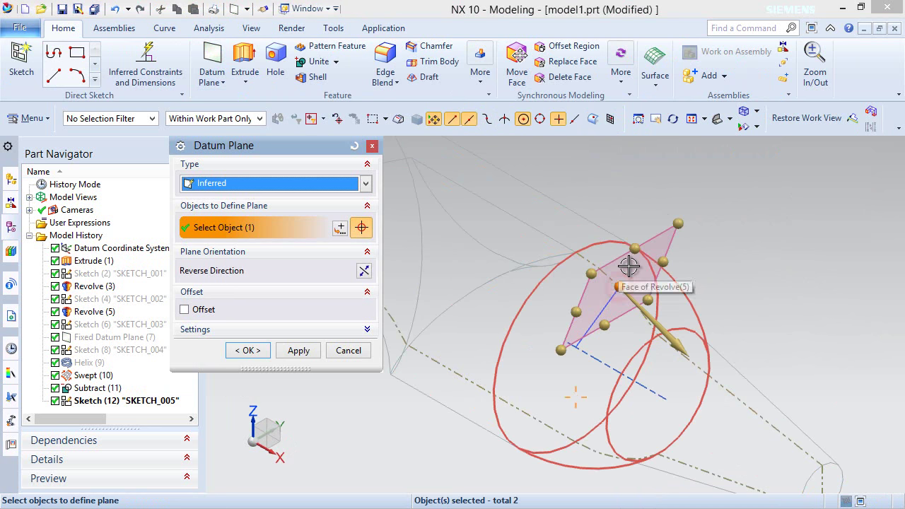
pyautogui.click(253, 349)
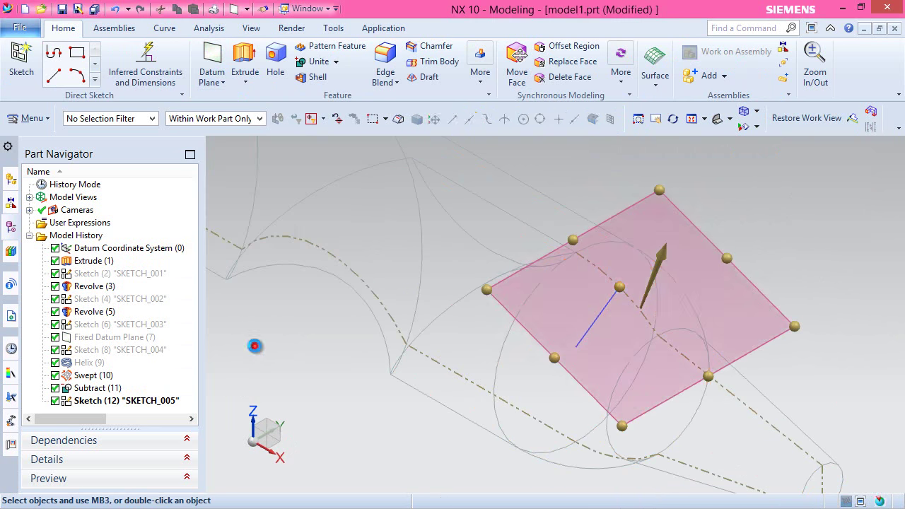
# Step: Return the display to Shaded with Edges and inspect the new datum plane from the side
pyautogui.click(756, 111)
pyautogui.click(779, 135)
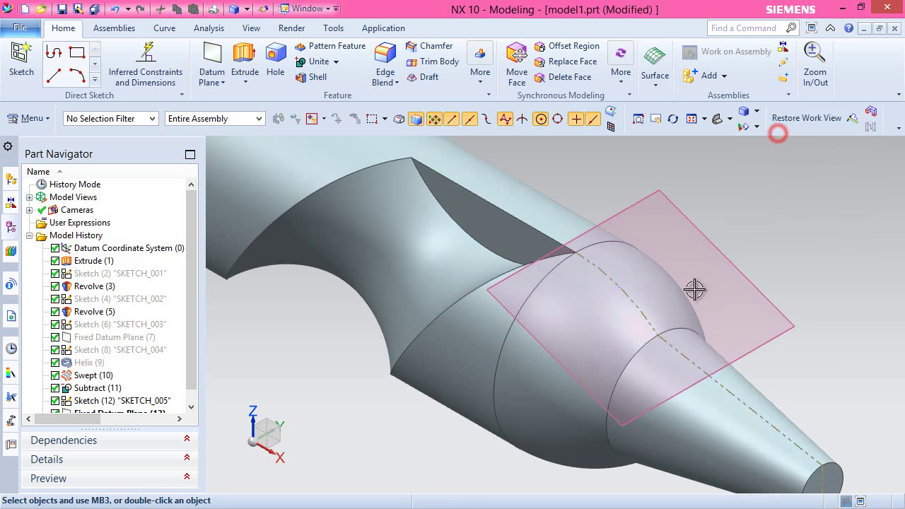
pyautogui.moveTo(667, 310); pyautogui.dragTo(695, 278, button='middle')
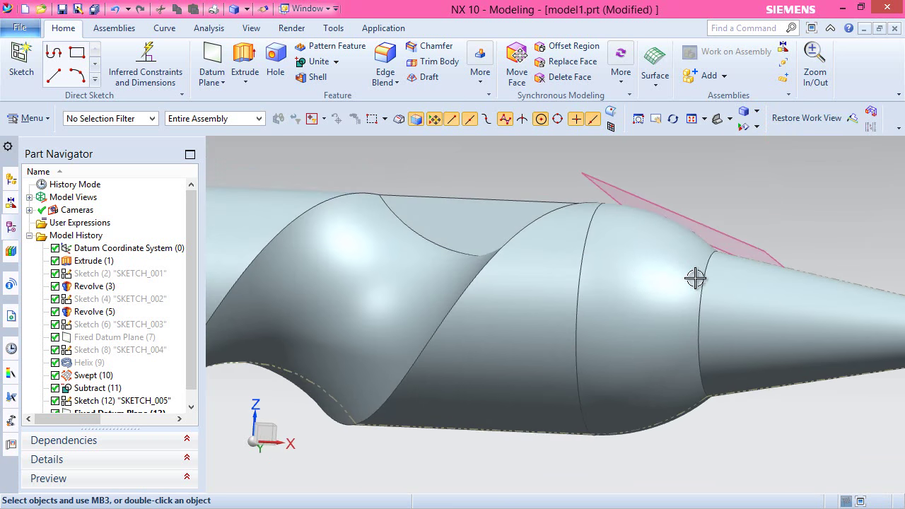
# Step: Start a new sketch on the datum plane tangent to the rounded shoulder
pyautogui.click(807, 117)
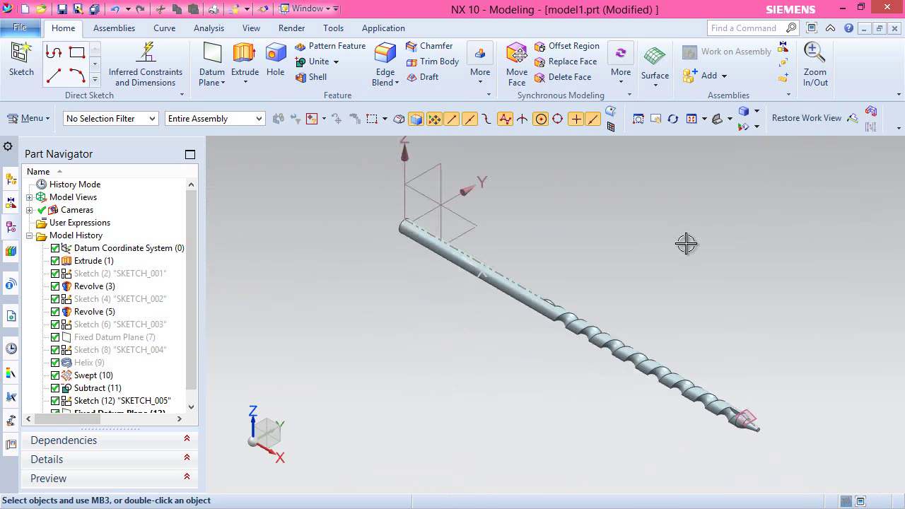
pyautogui.scroll(5, 700, 392)
pyautogui.scroll(3, 736, 341)
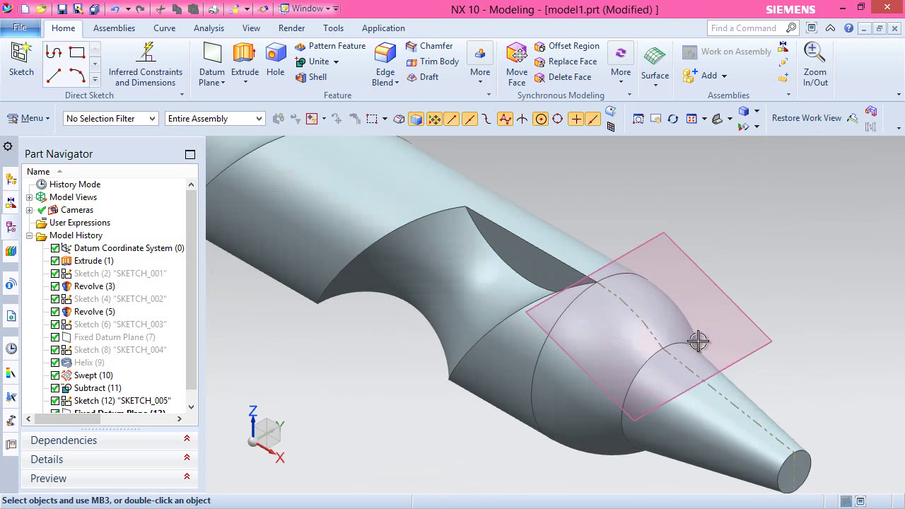
pyautogui.click(378, 294)
pyautogui.press('Escape')
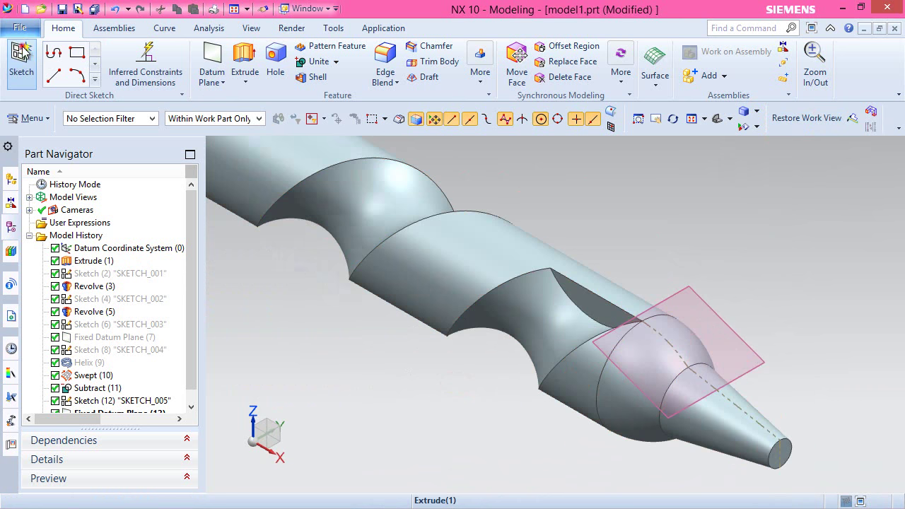
pyautogui.click(21, 57)
pyautogui.click(662, 301)
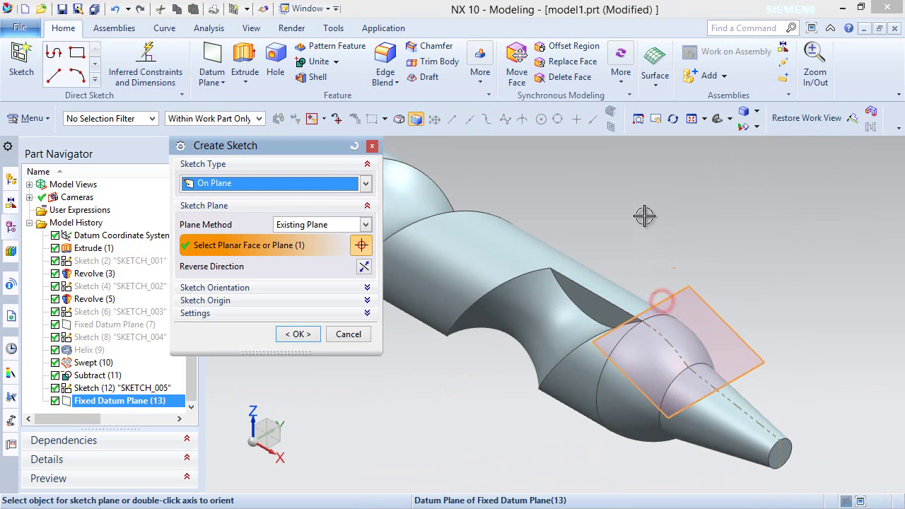
pyautogui.click(298, 334)
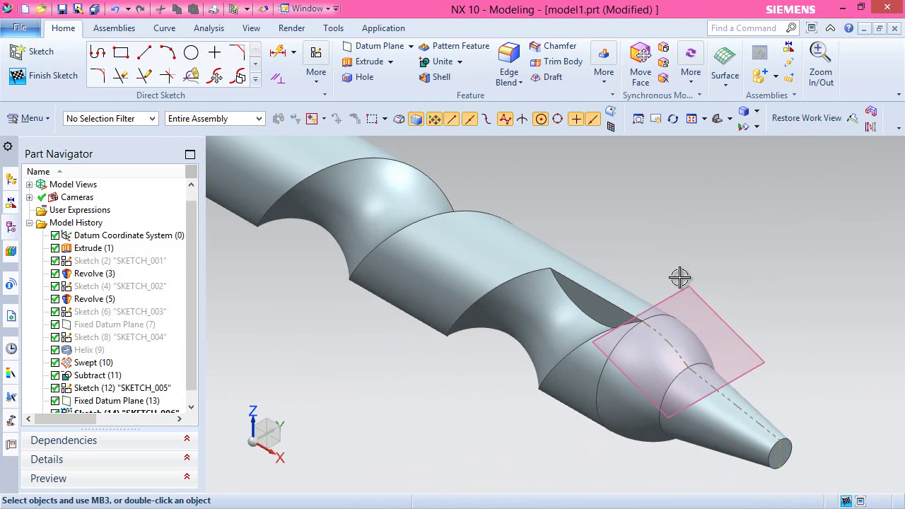
# Step: In static wireframe display, draw a circle of diameter .125 in centered on the existing sketched line's outer end point, and finish the sketch
pyautogui.click(752, 125)
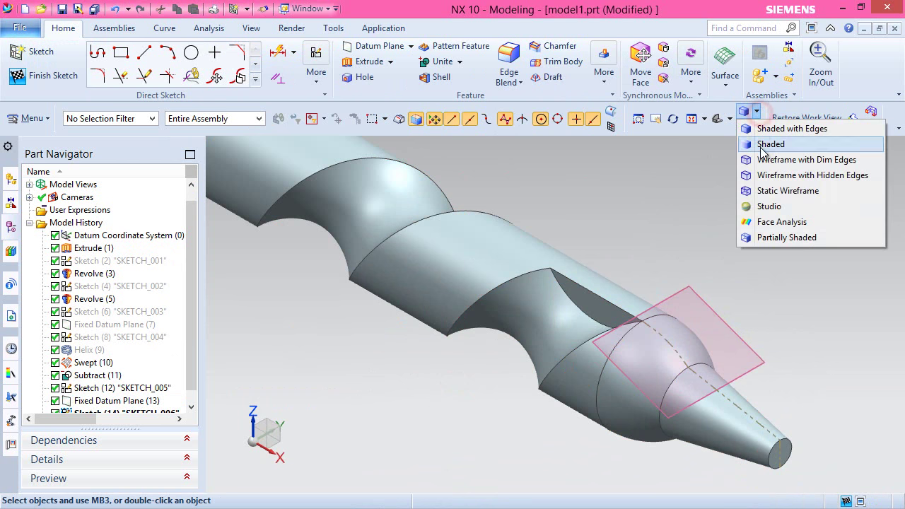
pyautogui.click(768, 195)
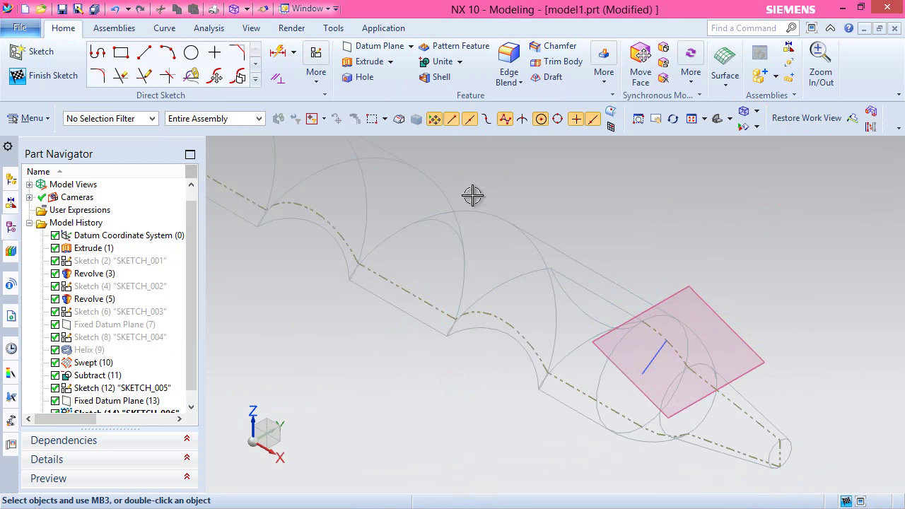
pyautogui.click(191, 52)
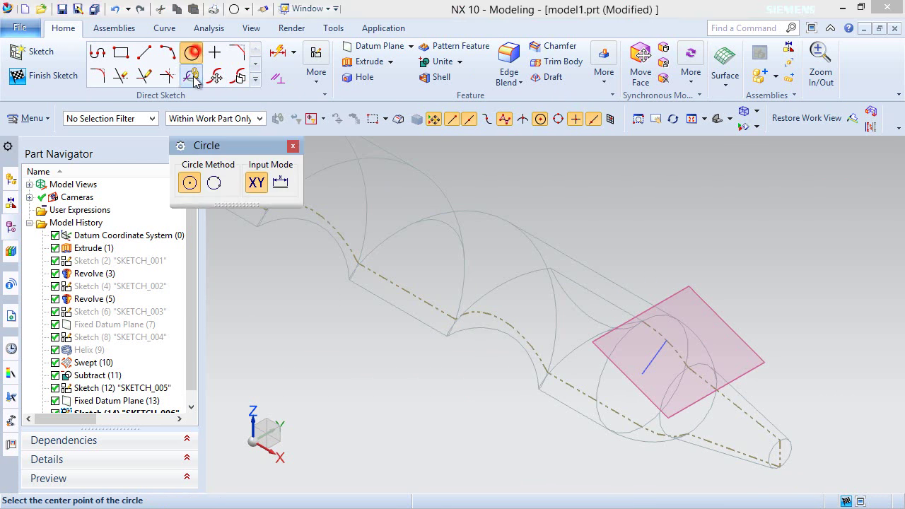
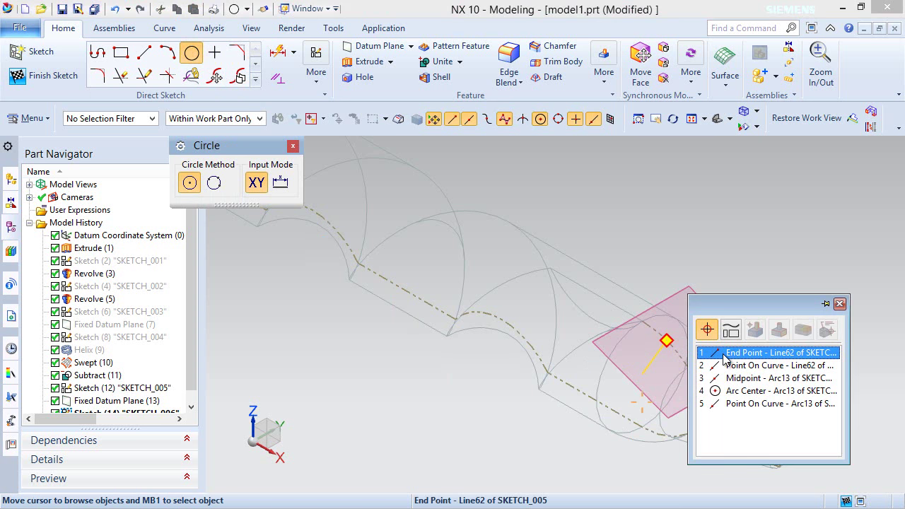
pyautogui.click(723, 353)
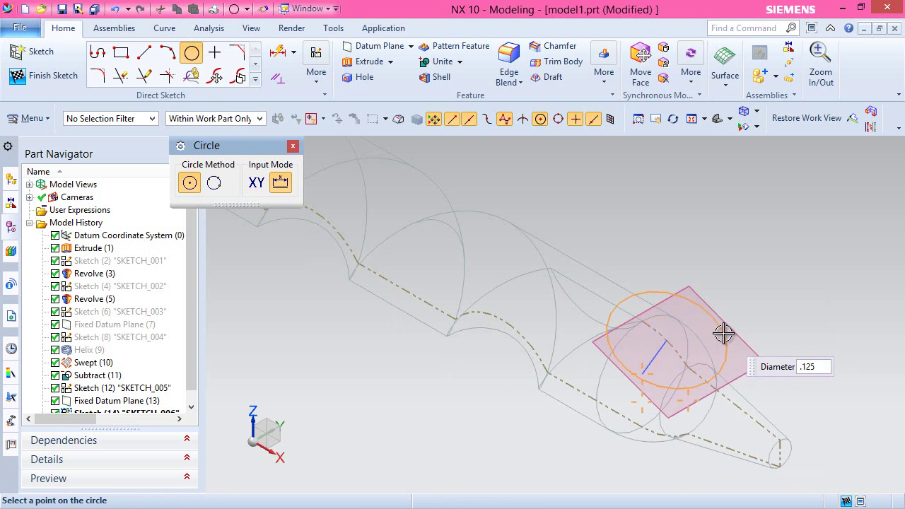
pyautogui.write('.125')
pyautogui.press('Return')
pyautogui.rightClick(628, 211)
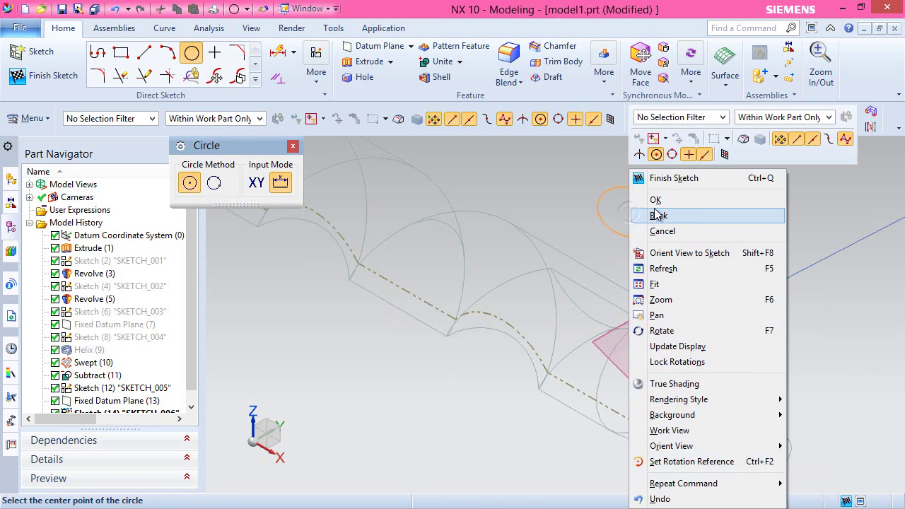
pyautogui.click(655, 201)
pyautogui.rightClick(659, 232)
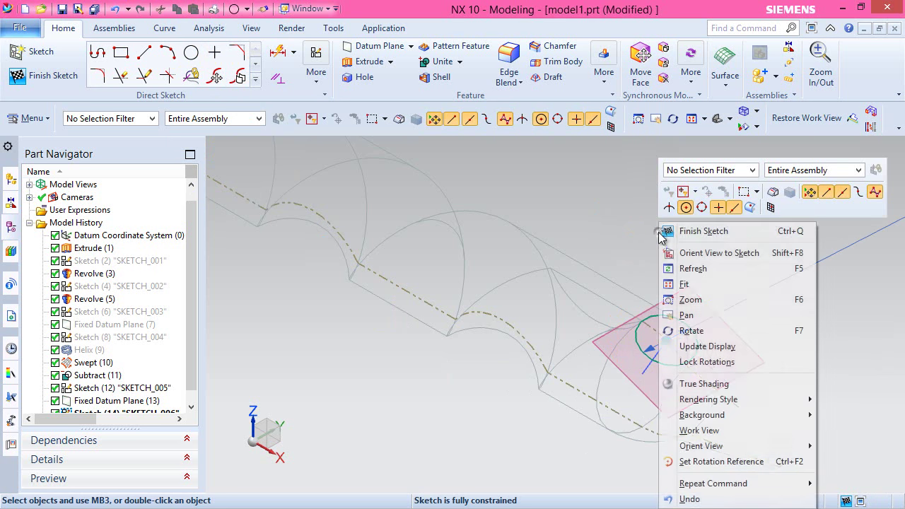
pyautogui.click(665, 231)
# Step: Return the display to Shaded with Edges and hide the tangent datum plane and the construction line sketch SKETCH_005
pyautogui.click(759, 113)
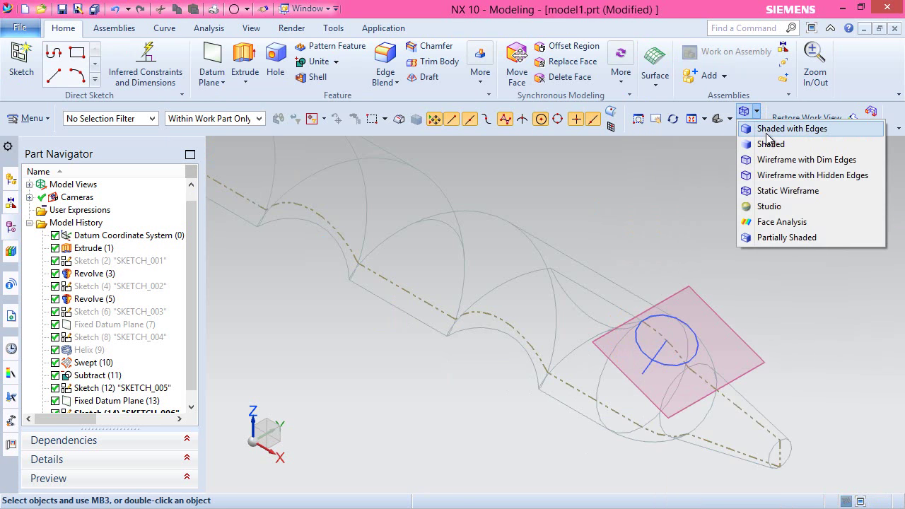
pyautogui.click(767, 131)
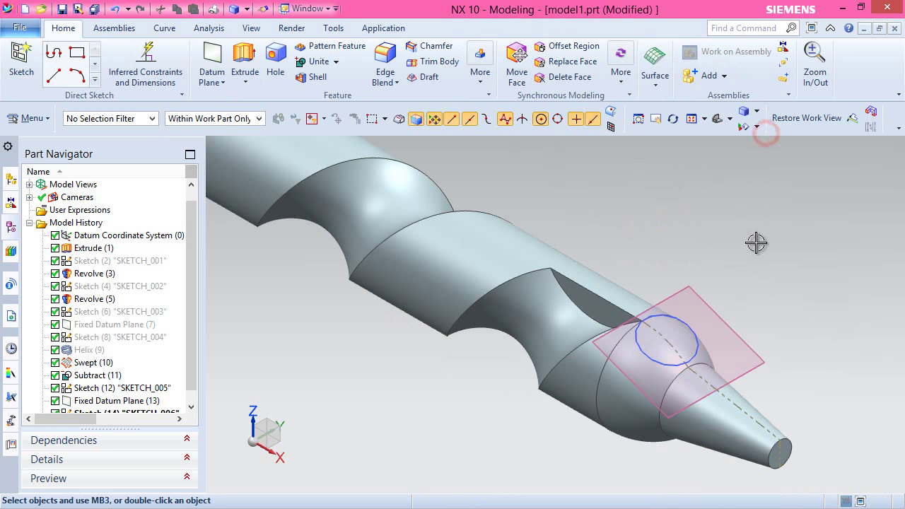
pyautogui.click(720, 316)
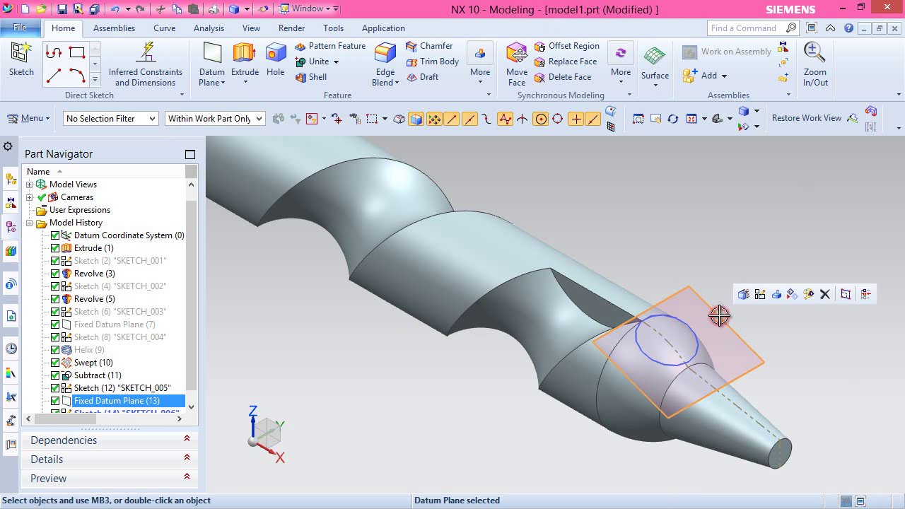
pyautogui.click(793, 294)
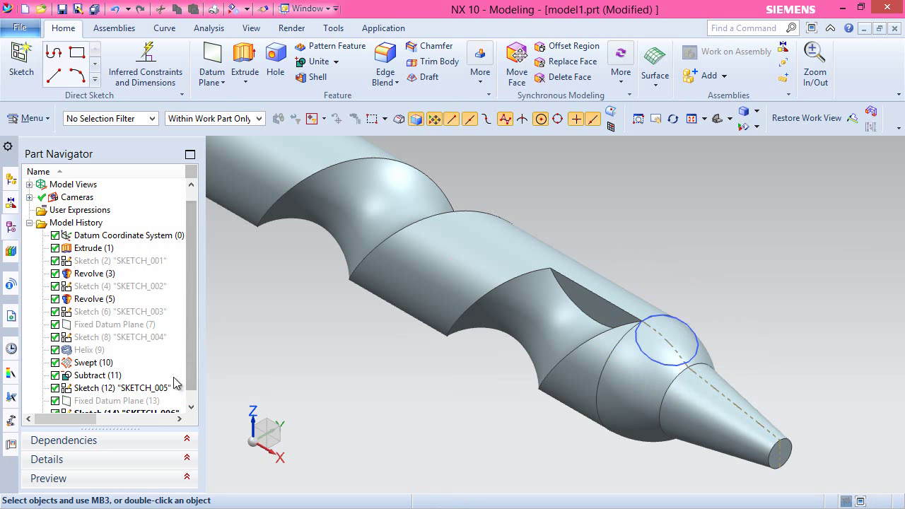
pyautogui.scroll(-1, 193, 382)
pyautogui.click(137, 376)
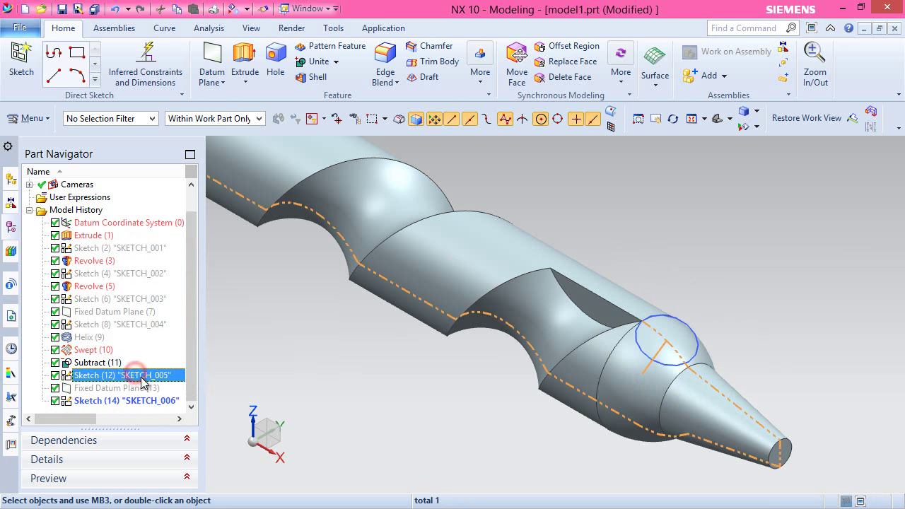
pyautogui.rightClick(144, 382)
pyautogui.click(187, 9)
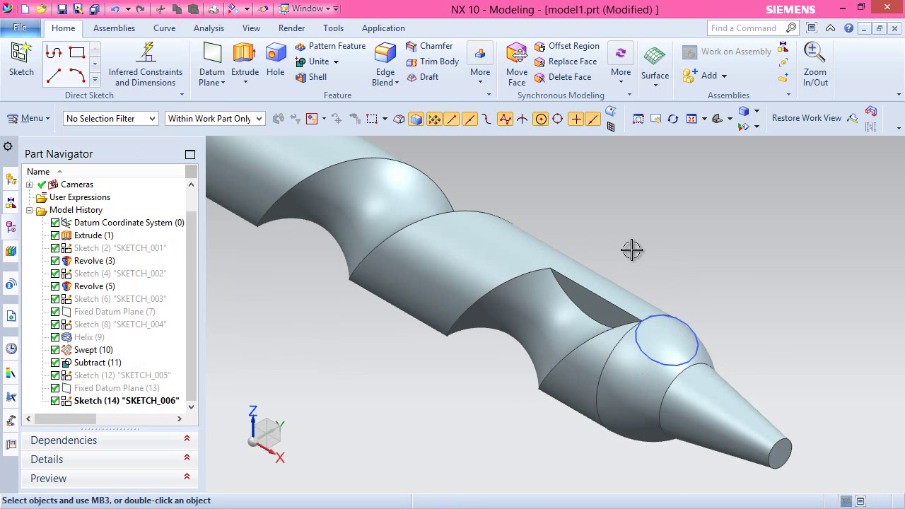
# Step: Start an Extrude of the shoulder circle using Connected Curves, with its direction reversed into the body
pyautogui.moveTo(632, 249); pyautogui.dragTo(622, 256, button='middle')
pyautogui.click(529, 182)
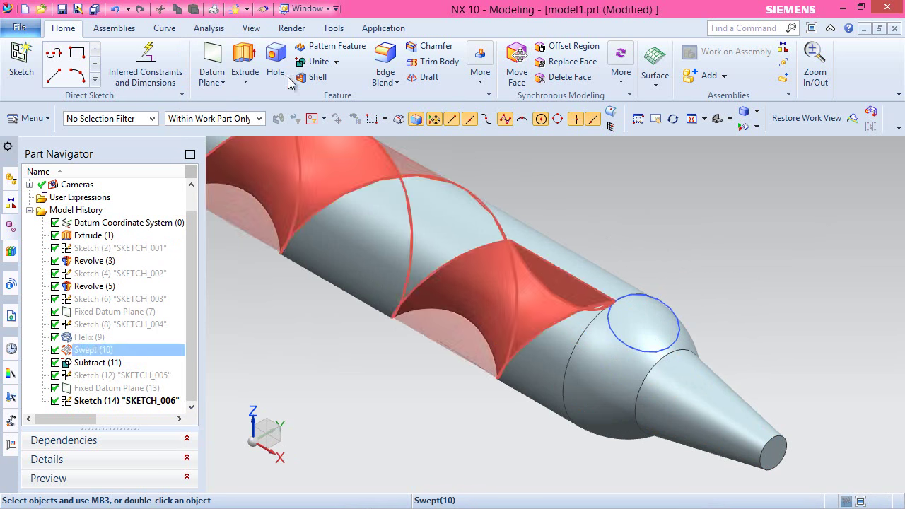
pyautogui.press('Escape')
pyautogui.click(245, 62)
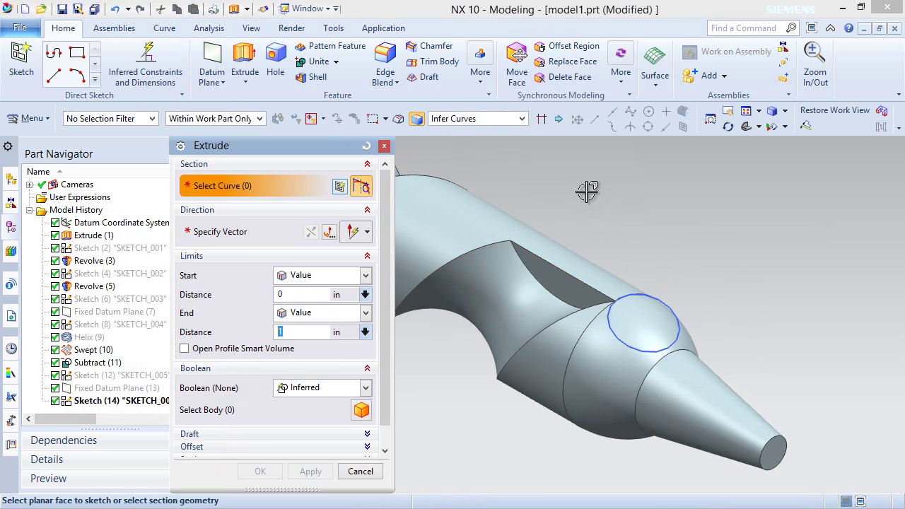
pyautogui.click(523, 119)
pyautogui.click(500, 145)
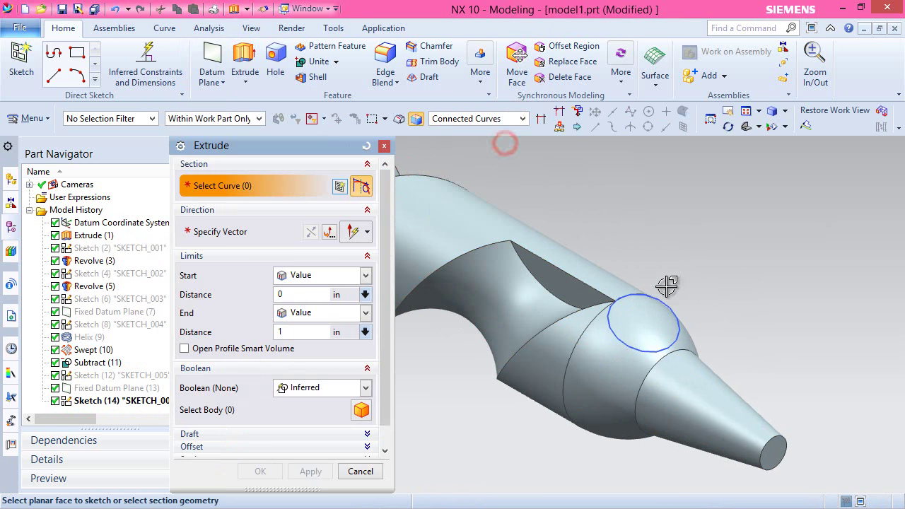
pyautogui.click(661, 300)
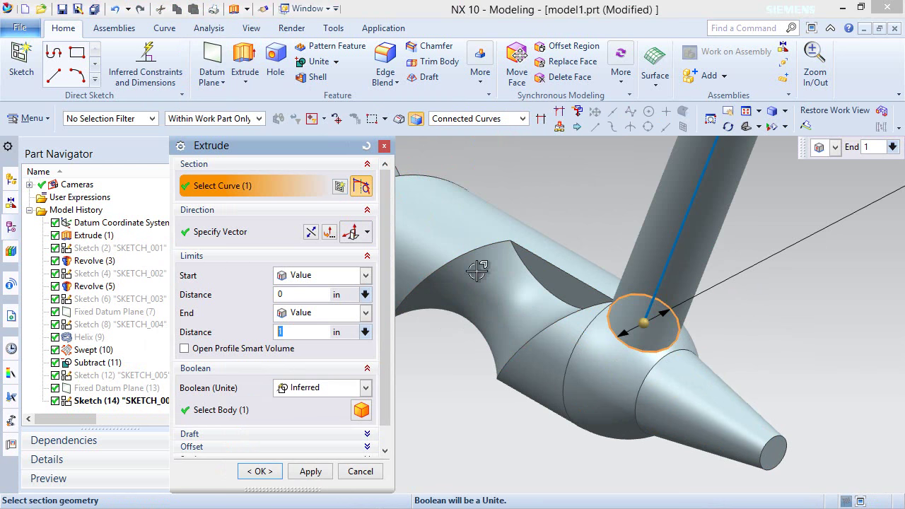
pyautogui.click(311, 232)
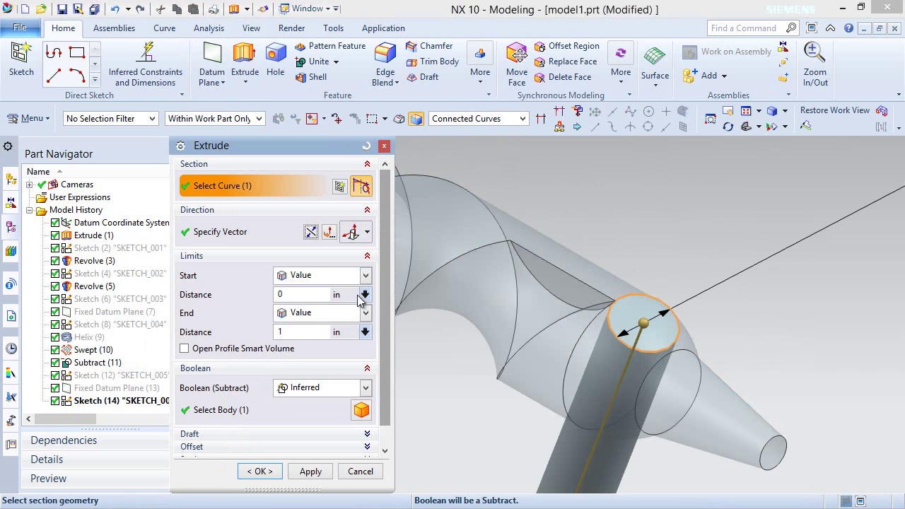
# Step: Set the extrude start to Through All, the end distance to 7.825 in and the Boolean to Subtract, and create the cut
pyautogui.click(366, 276)
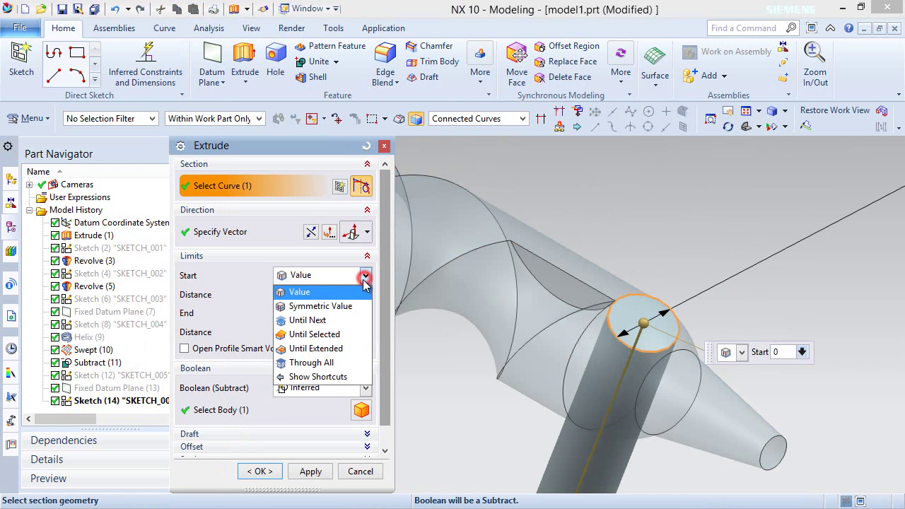
pyautogui.click(327, 363)
pyautogui.click(313, 314)
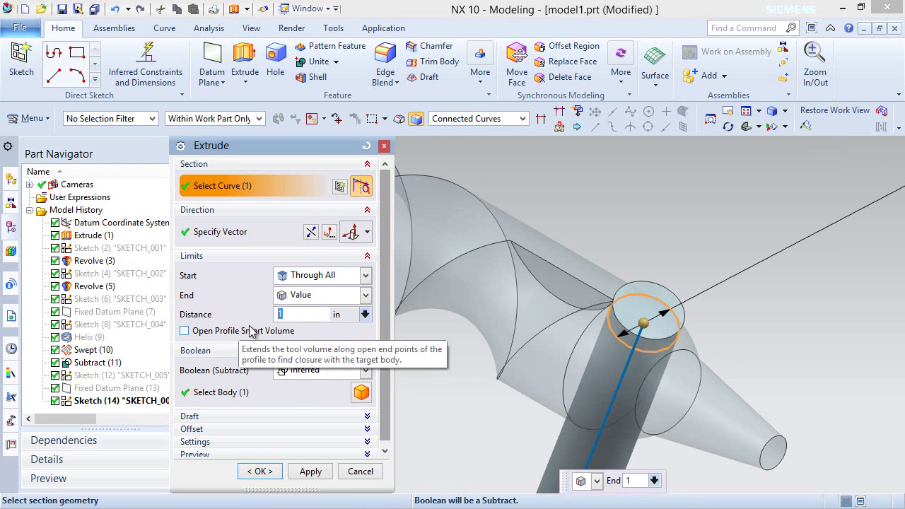
pyautogui.write('7.825')
pyautogui.press('Return')
pyautogui.click(321, 392)
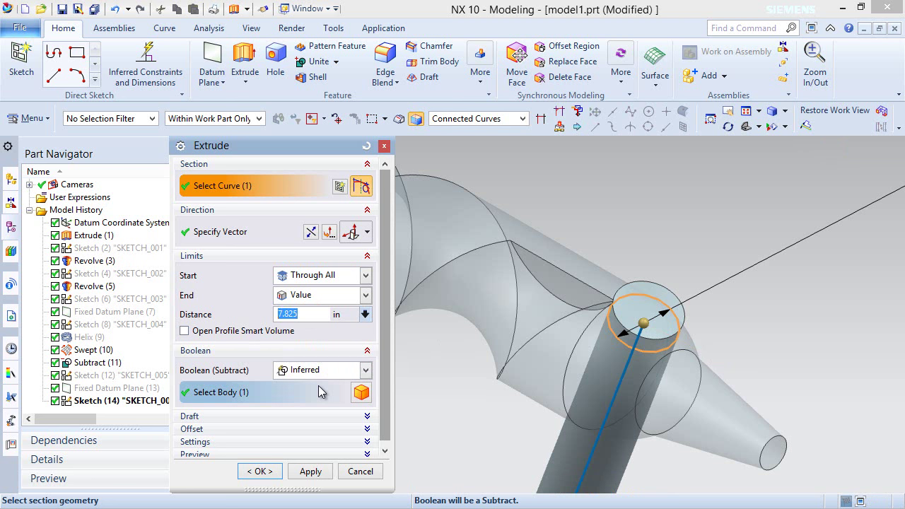
pyautogui.click(366, 370)
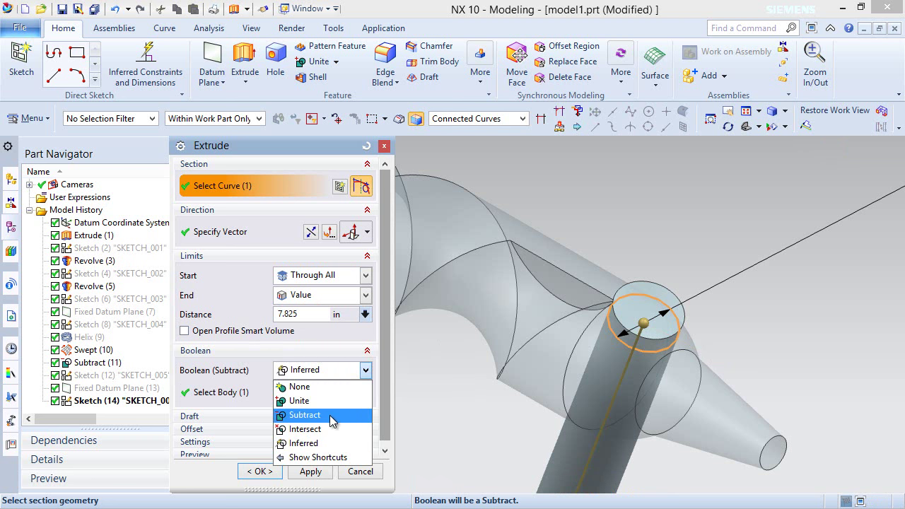
pyautogui.click(330, 416)
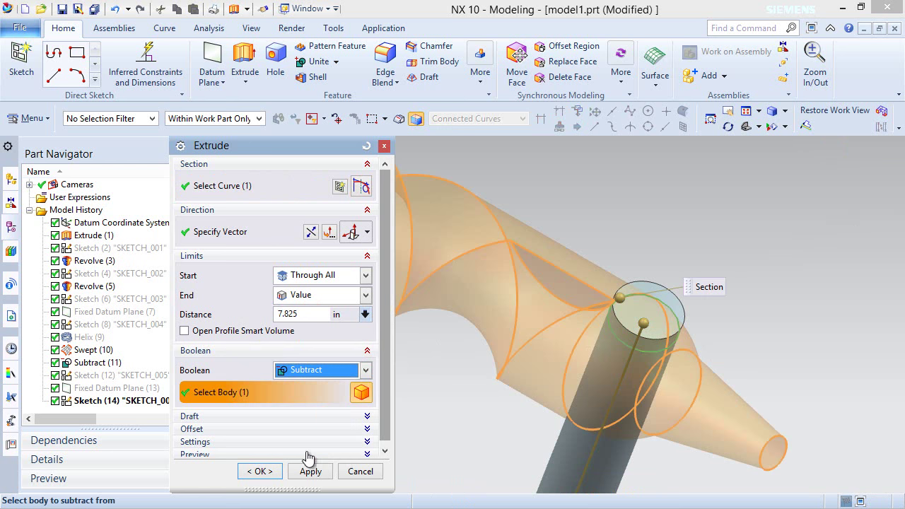
pyautogui.click(254, 472)
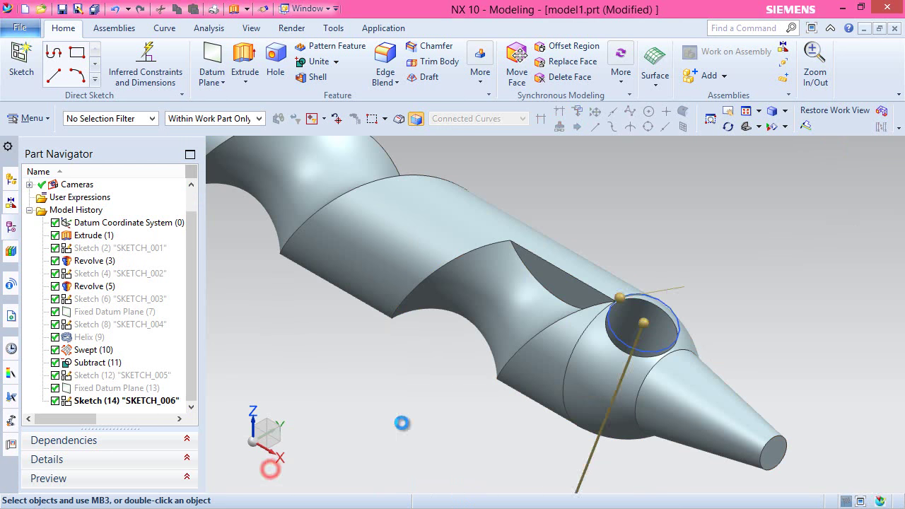
# Step: Hide the circle sketch SKETCH_006 and inspect the hole's exit on the opposite side of the tip
pyautogui.click(625, 312)
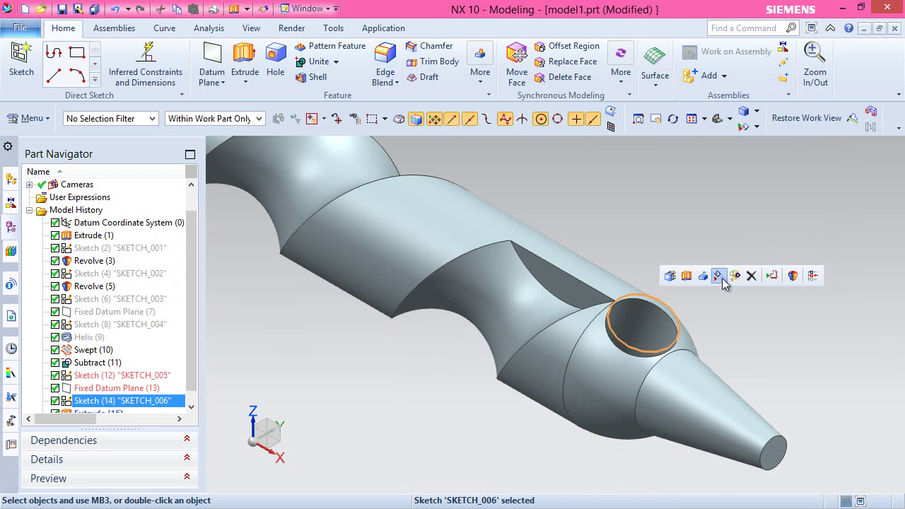
pyautogui.click(833, 275)
pyautogui.moveTo(643, 347)
pyautogui.mouseDown(button='middle')
pyautogui.moveTo(654, 339)
pyautogui.moveTo(678, 357)
pyautogui.moveTo(693, 332)
pyautogui.moveTo(674, 296)
pyautogui.mouseUp(button='middle')
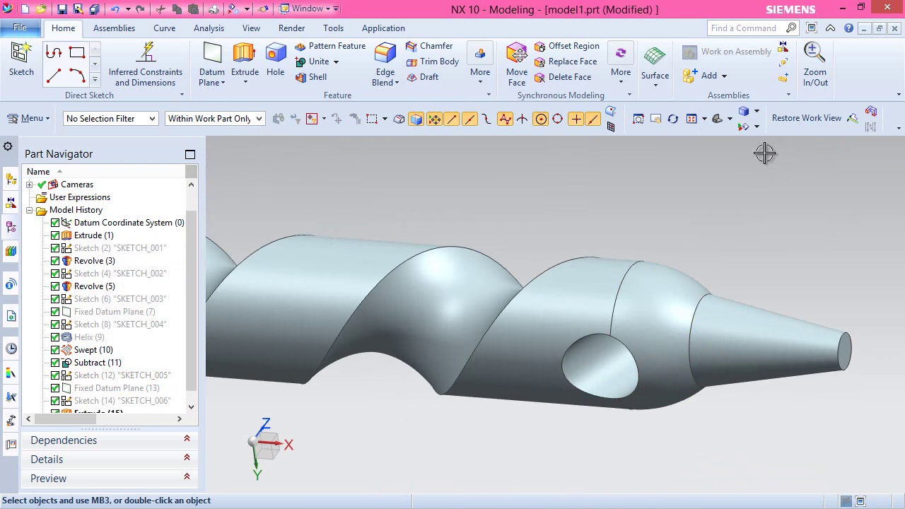
# Step: Restore the work view of the whole gimlet and save the part
pyautogui.click(803, 119)
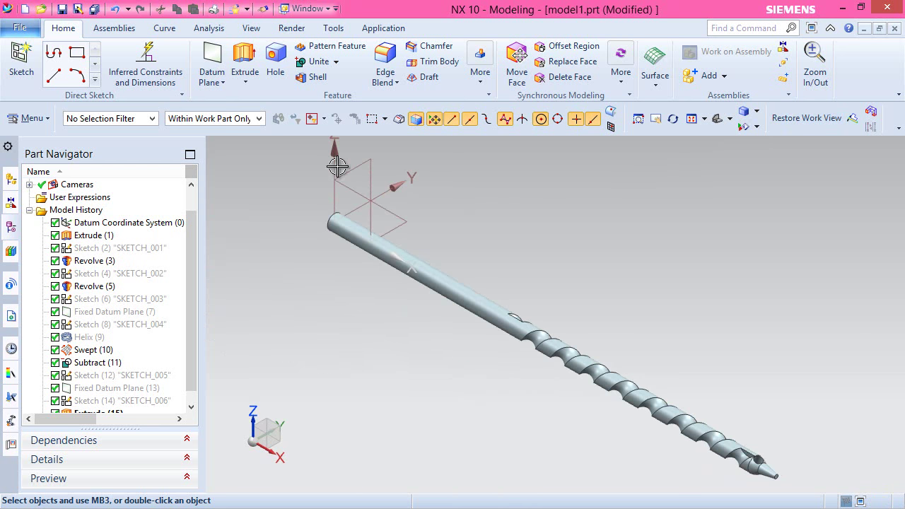
pyautogui.click(62, 9)
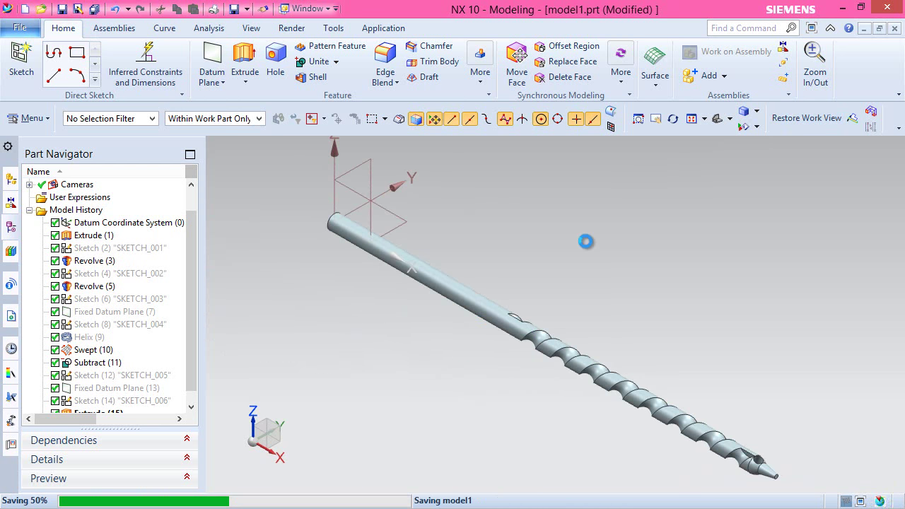
pyautogui.rightClick(684, 369)
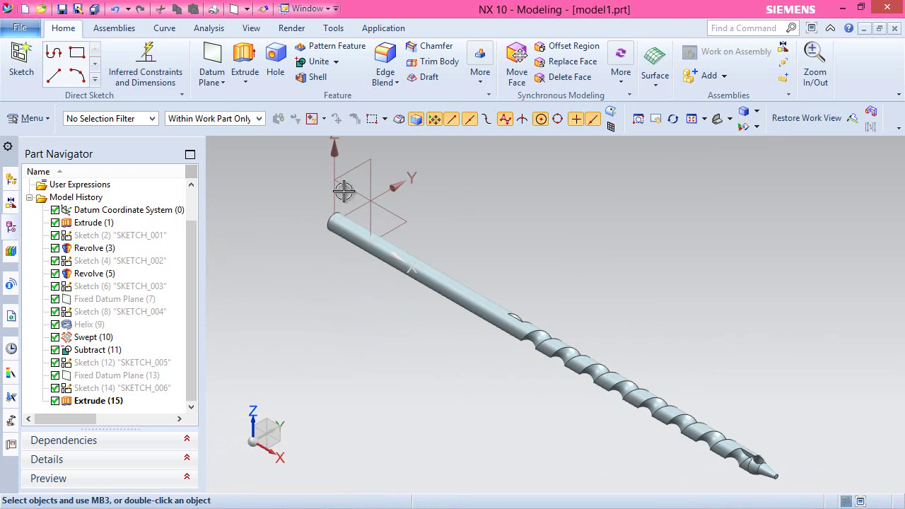
# Step: Create an At Distance datum plane offset 0.0884 in from the XZ plane, with the offset direction reversed to the negative Y side
pyautogui.click(213, 62)
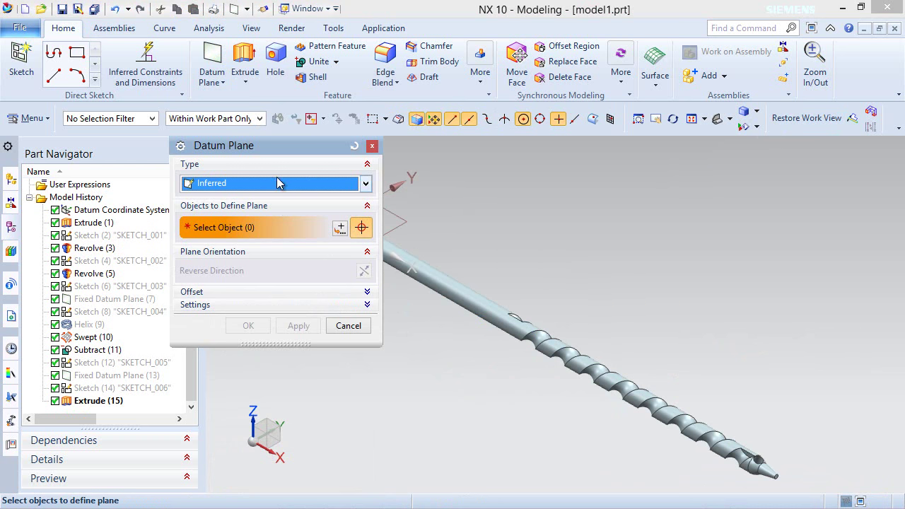
pyautogui.click(366, 184)
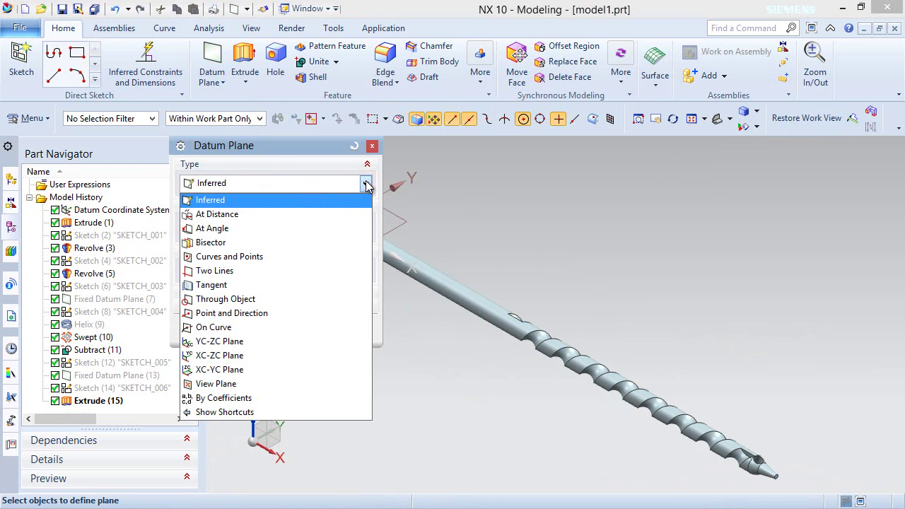
pyautogui.click(267, 215)
pyautogui.scroll(-2, 614, 296)
pyautogui.scroll(2, 517, 220)
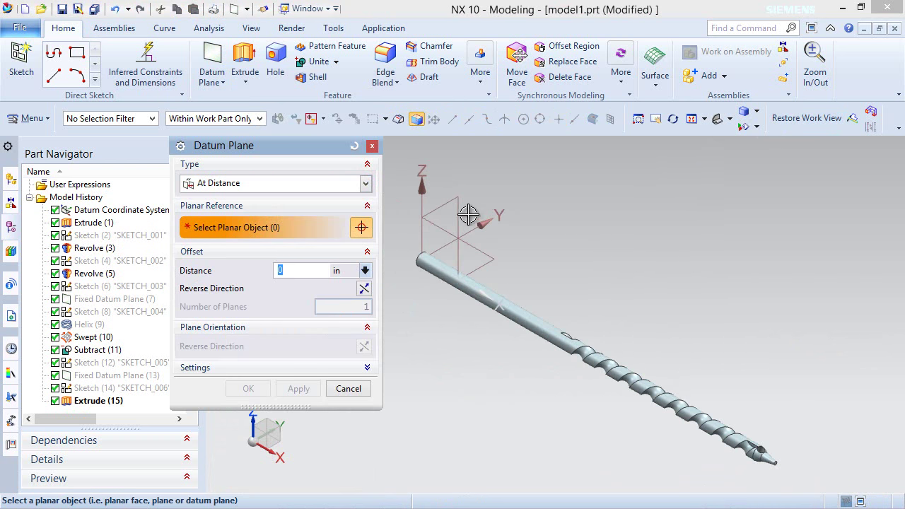
pyautogui.click(440, 233)
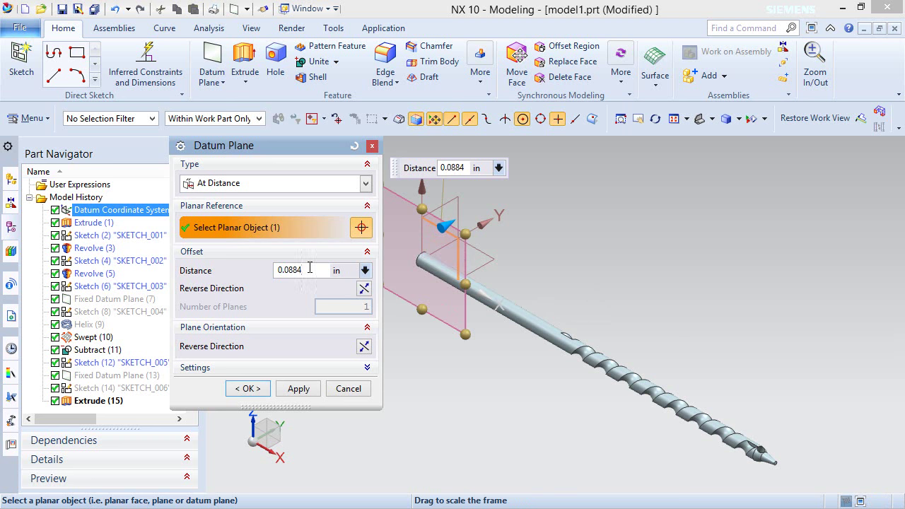
pyautogui.click(310, 269)
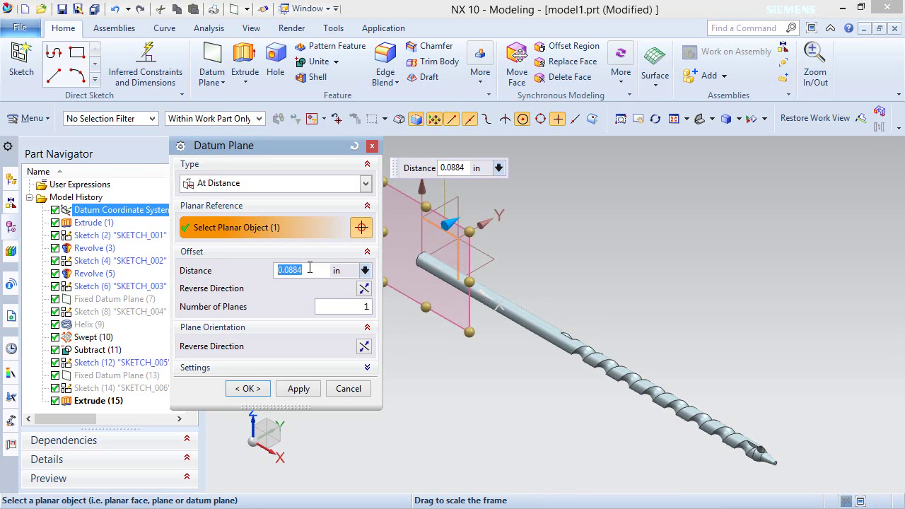
pyautogui.click(363, 290)
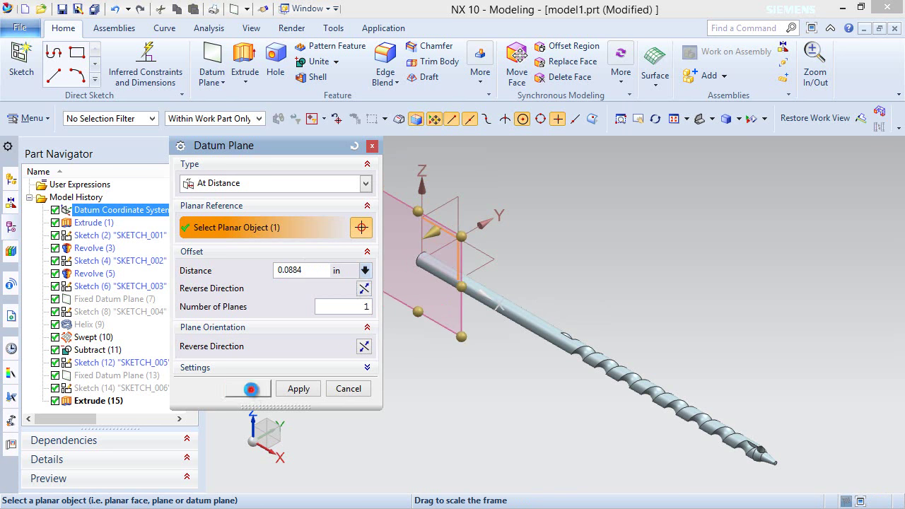
pyautogui.click(251, 389)
# Step: Examine the offset plane's position against the round body from the end view, and return to the isometric view
pyautogui.moveTo(476, 409); pyautogui.dragTo(448, 390, button='middle')
pyautogui.rightClick(646, 176)
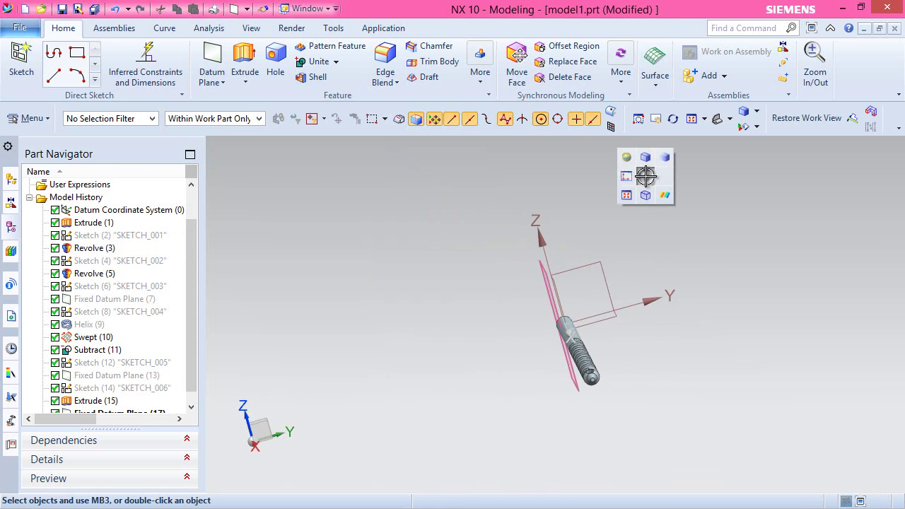
pyautogui.click(627, 177)
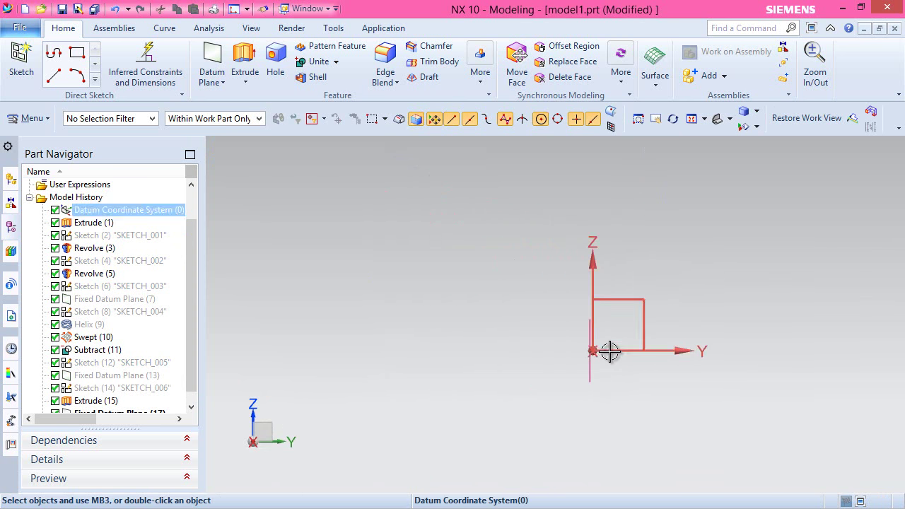
pyautogui.click(729, 120)
pyautogui.click(756, 127)
pyautogui.click(730, 120)
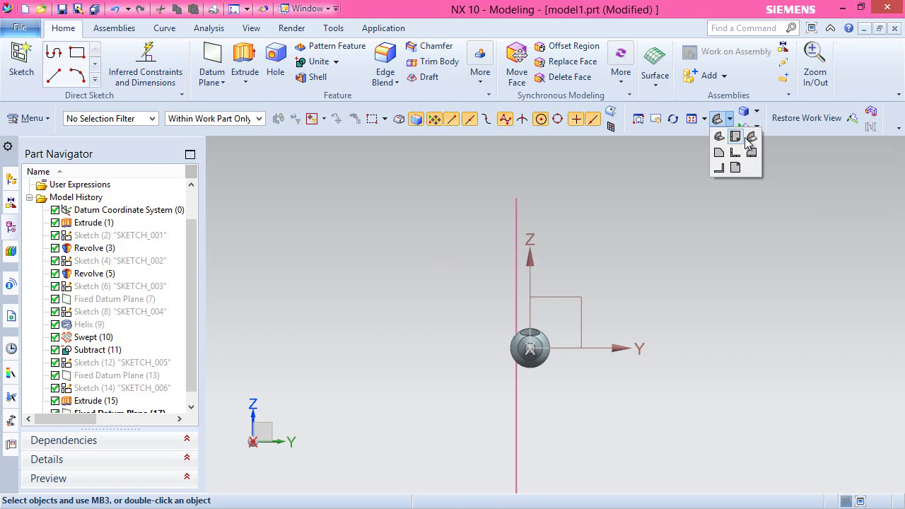
pyautogui.click(728, 147)
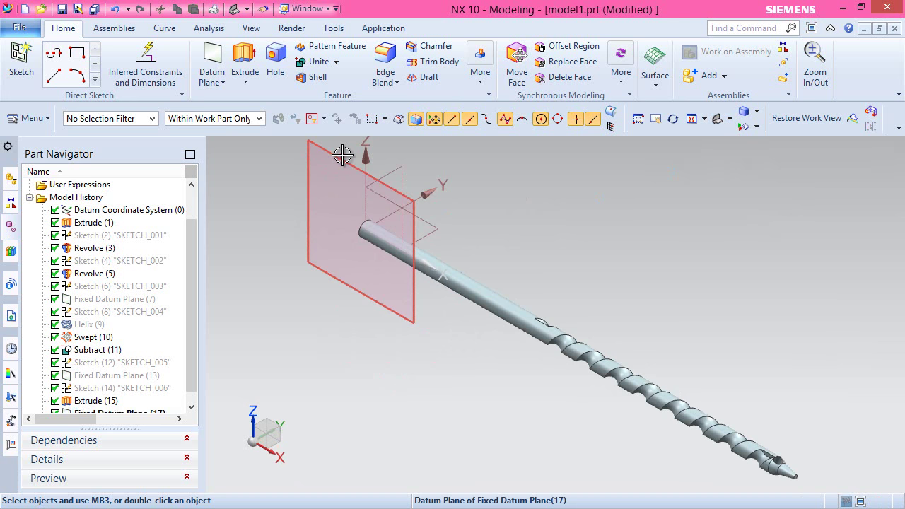
# Step: Create a sketch on the offset datum plane, orient the view to it and continue with direct sketching in Modeling
pyautogui.click(342, 155)
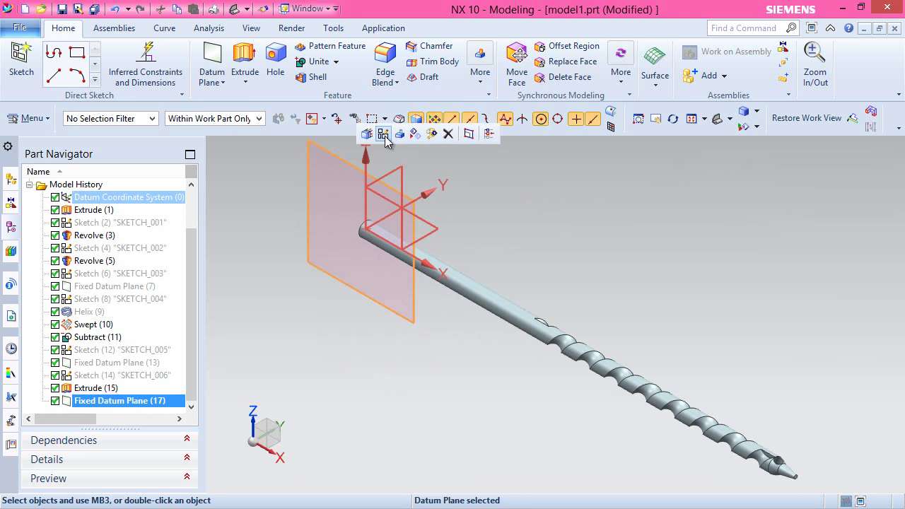
pyautogui.click(383, 134)
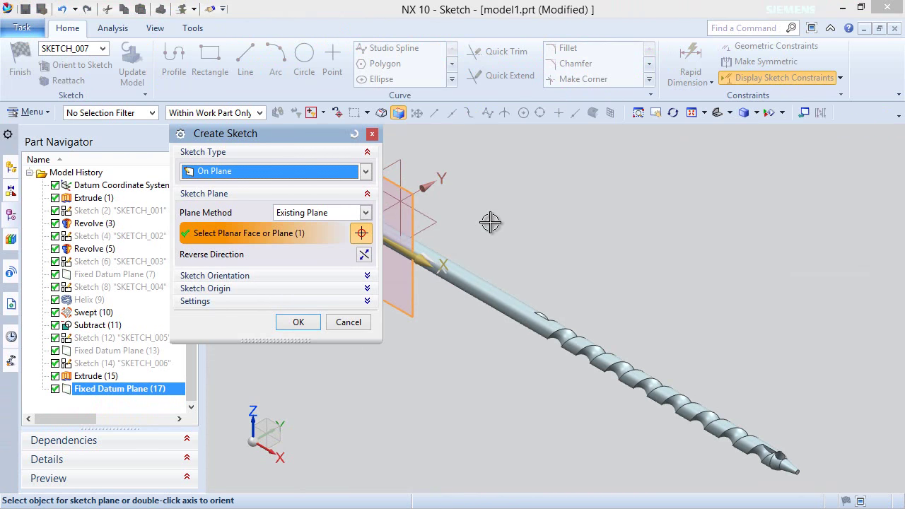
pyautogui.click(298, 319)
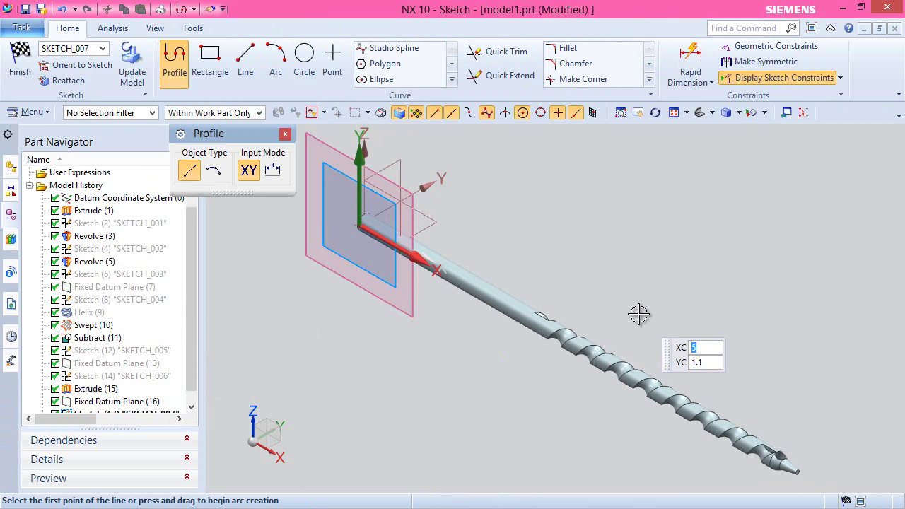
pyautogui.moveTo(644, 311)
pyautogui.mouseDown(button='middle')
pyautogui.moveTo(671, 299)
pyautogui.moveTo(639, 234)
pyautogui.mouseUp(button='middle')
pyautogui.hotkey('shift', 'F8')
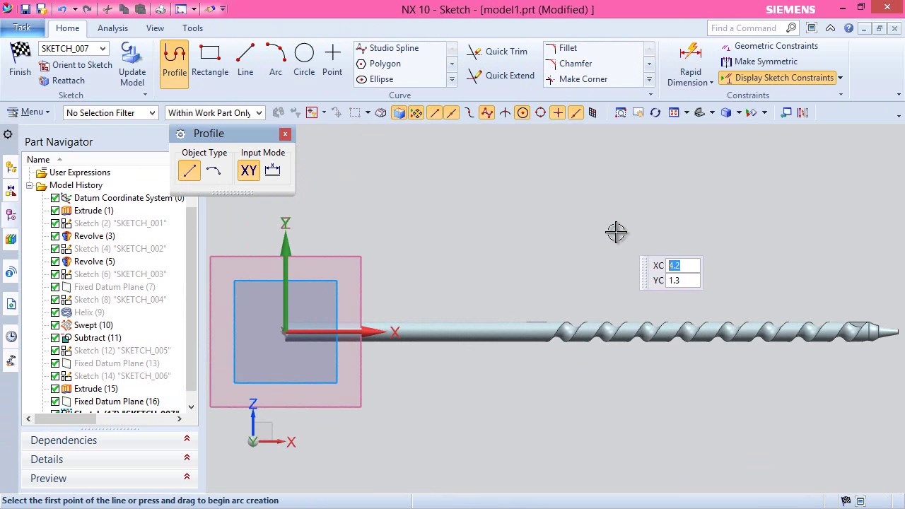
pyautogui.press('Escape')
pyautogui.scroll(-2, 402, 253)
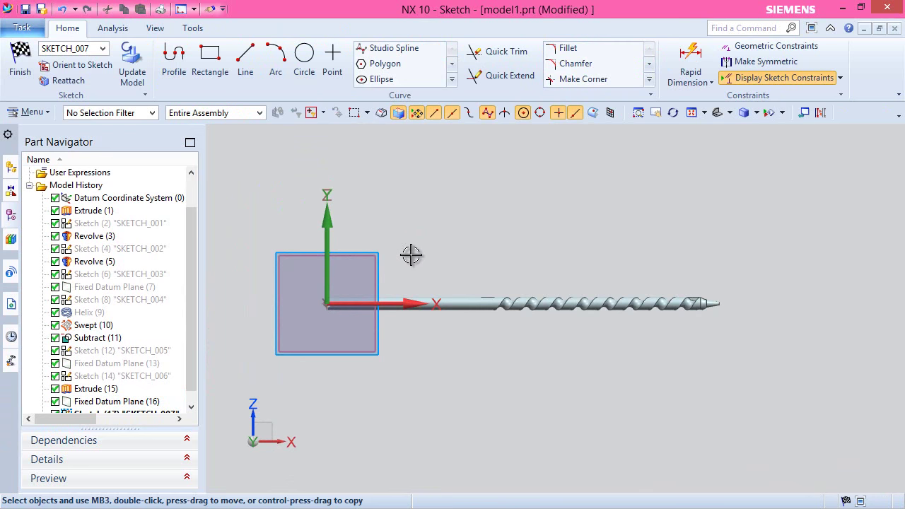
pyautogui.hotkey('ctrl', 'q')
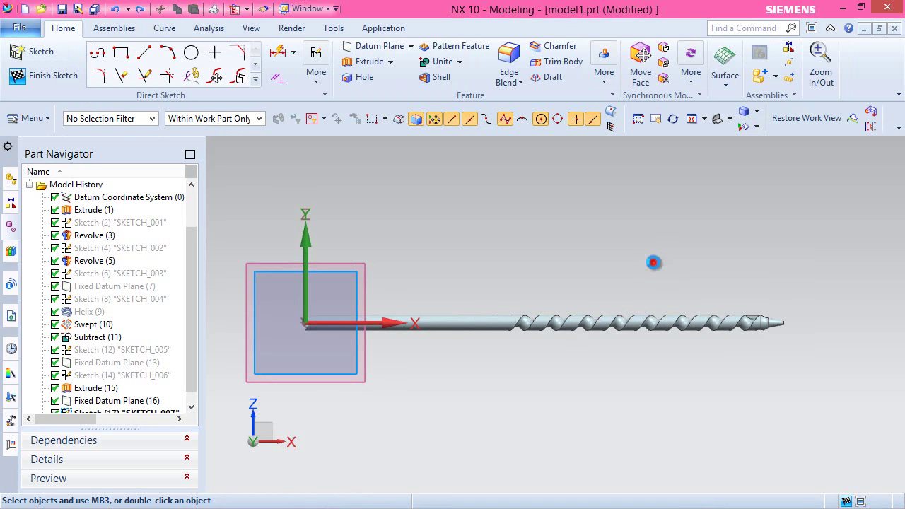
pyautogui.scroll(4, 798, 334)
pyautogui.scroll(4, 724, 291)
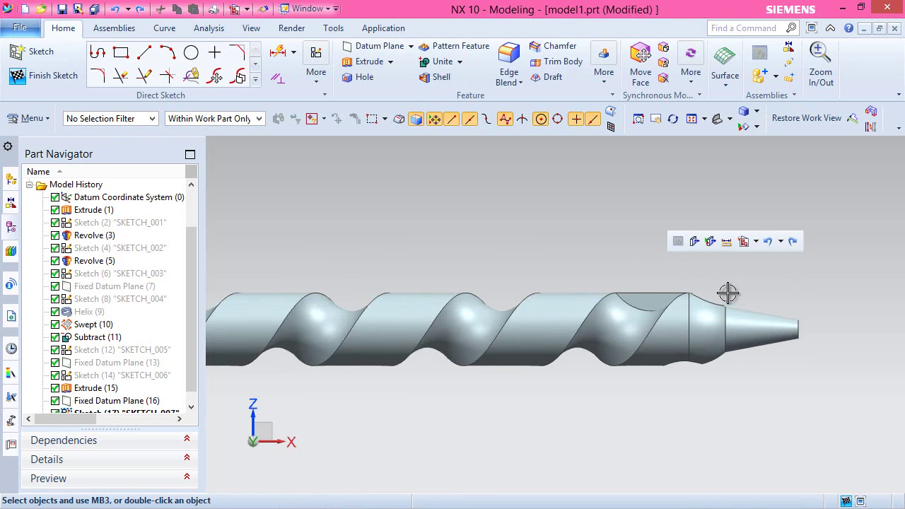
# Step: Sketch a rectangle about 0.42 in wide and 0.48 in high over the shoulder beside the tip, and finish the sketch
pyautogui.click(121, 53)
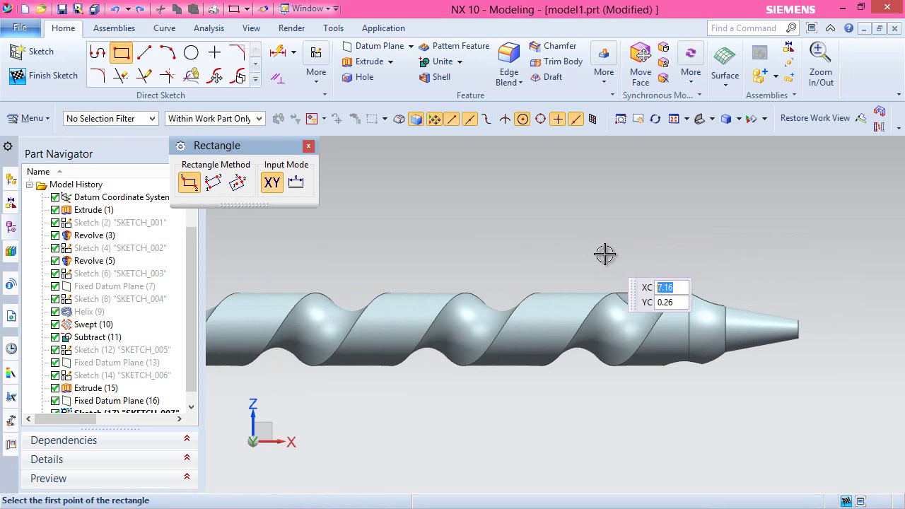
pyautogui.click(605, 253)
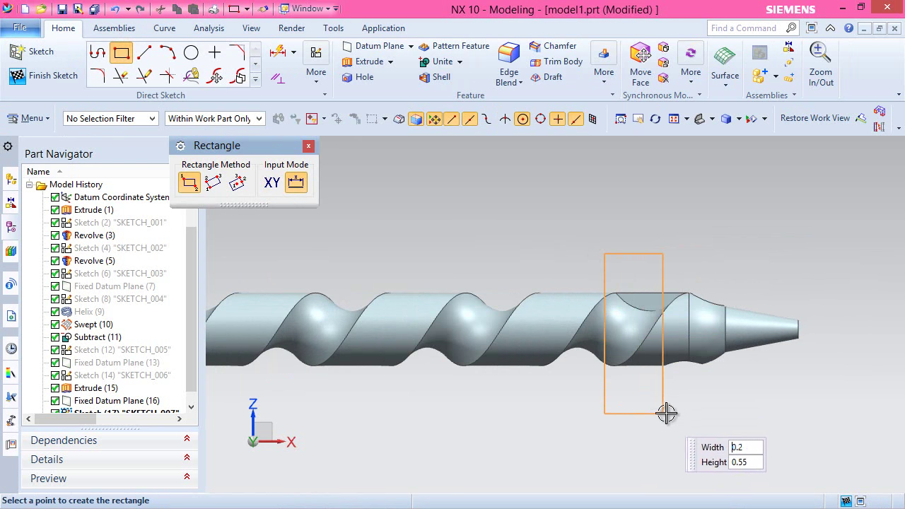
pyautogui.click(748, 395)
pyautogui.press('Escape')
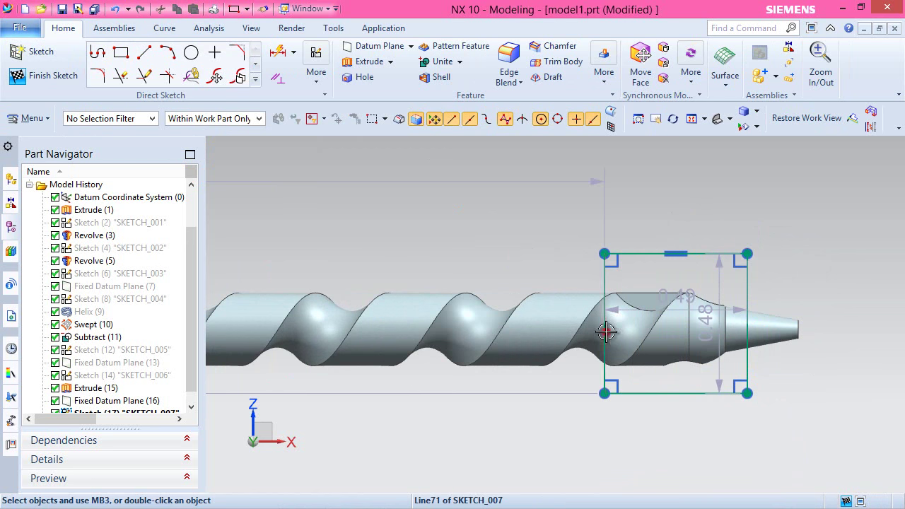
pyautogui.moveTo(609, 330); pyautogui.dragTo(626, 332)
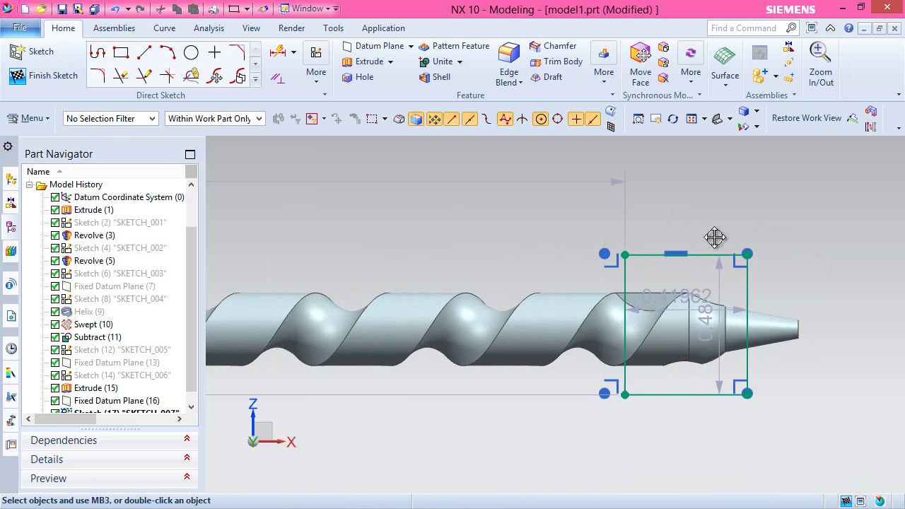
pyautogui.rightClick(742, 205)
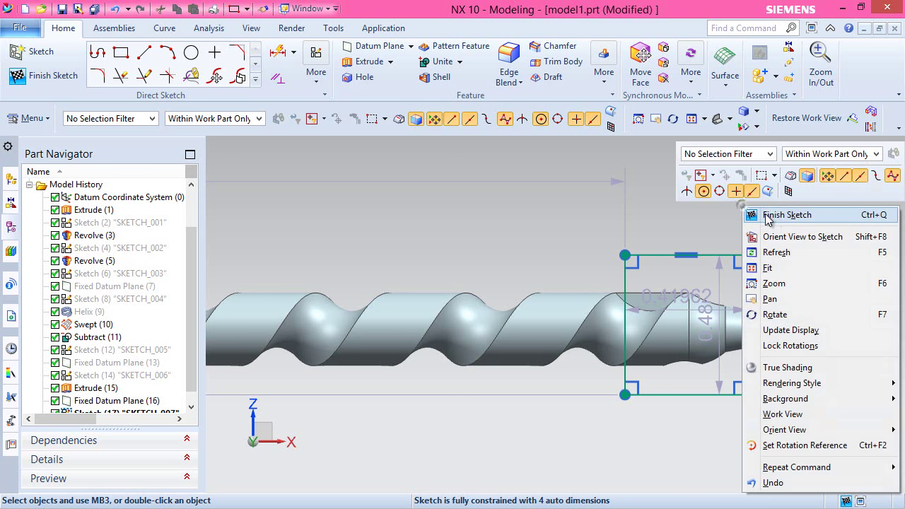
pyautogui.click(774, 217)
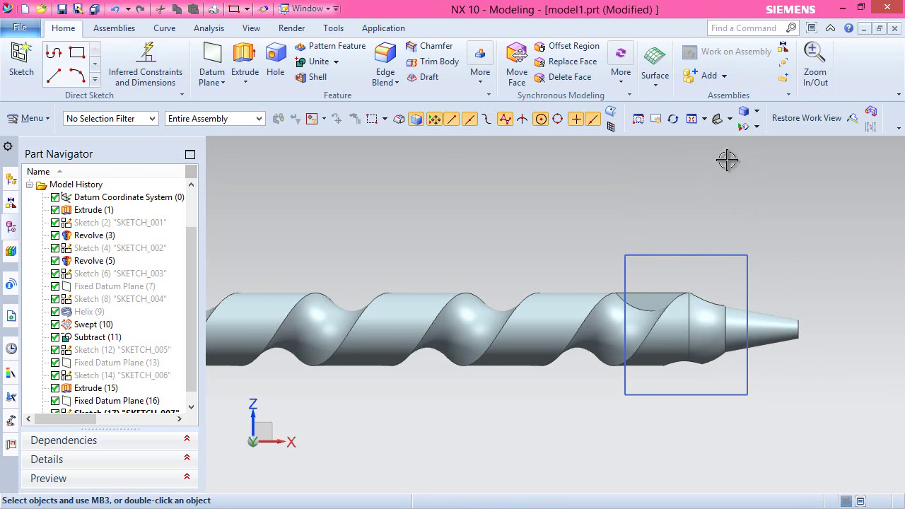
# Step: Extrude the rectangle from 0 to 1 in with Boolean Subtract to cut a flat on the side of the shoulder
pyautogui.click(730, 120)
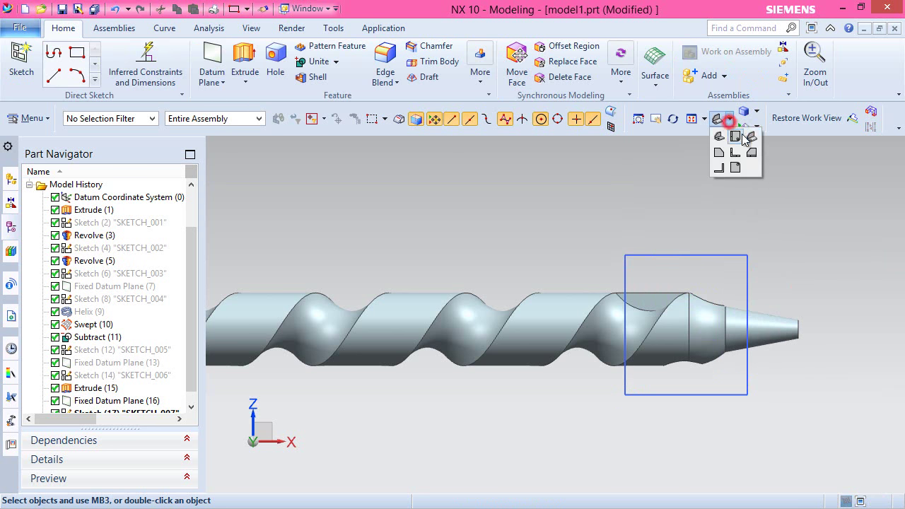
pyautogui.click(744, 140)
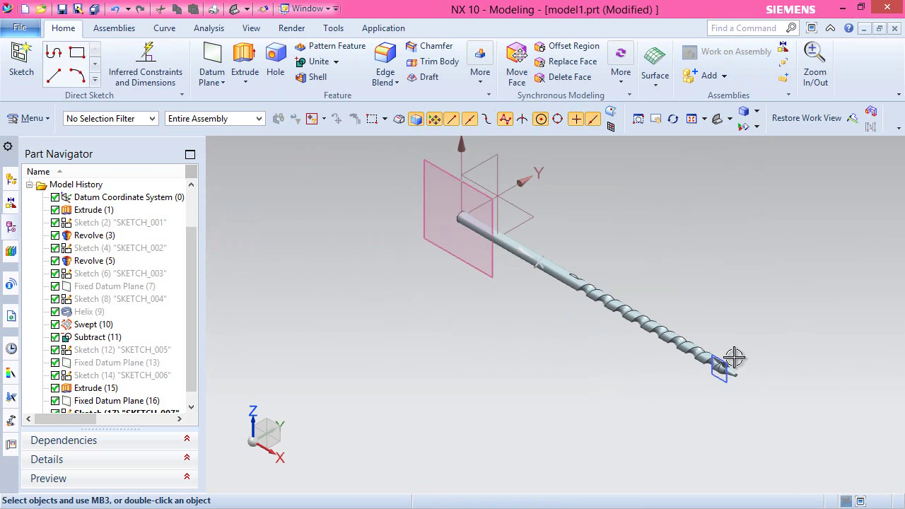
pyautogui.scroll(5, 734, 358)
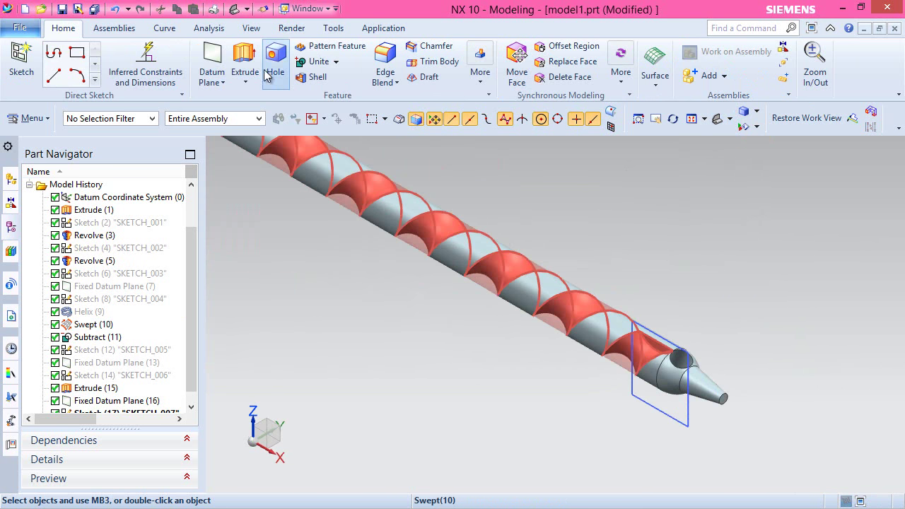
pyautogui.click(244, 54)
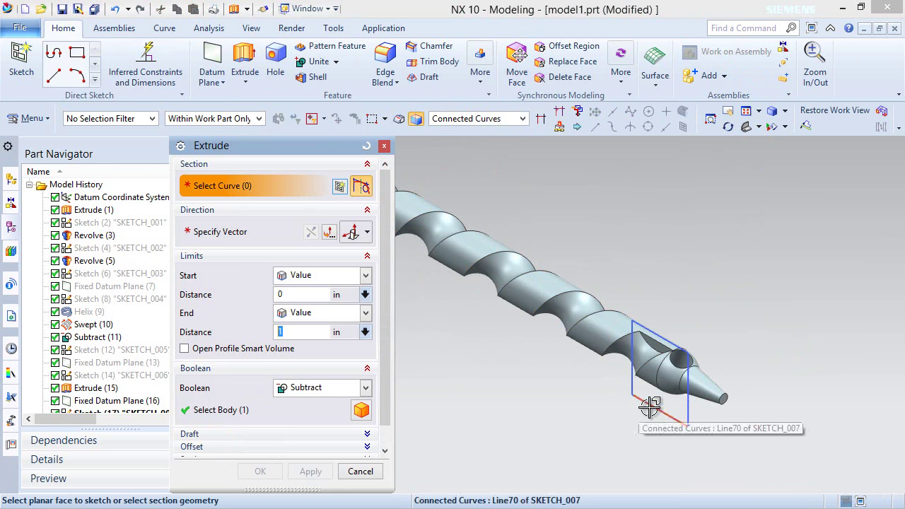
pyautogui.click(642, 401)
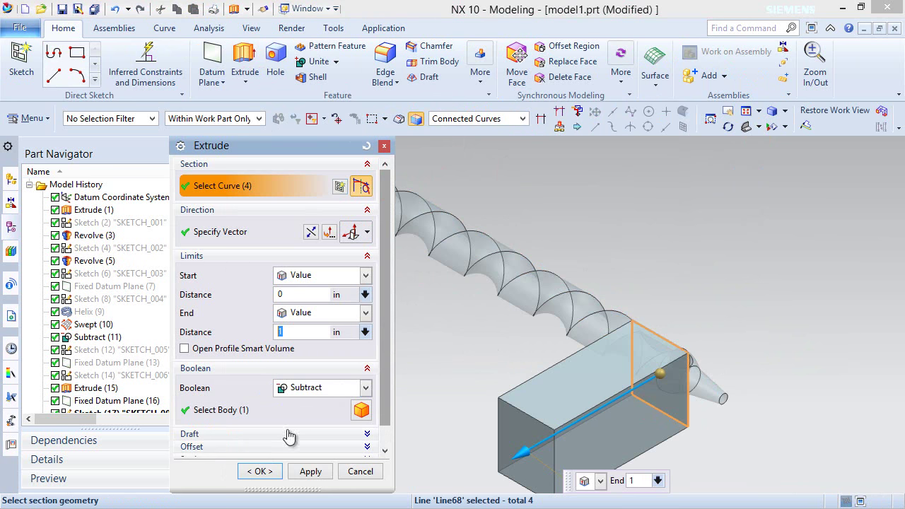
pyautogui.click(274, 477)
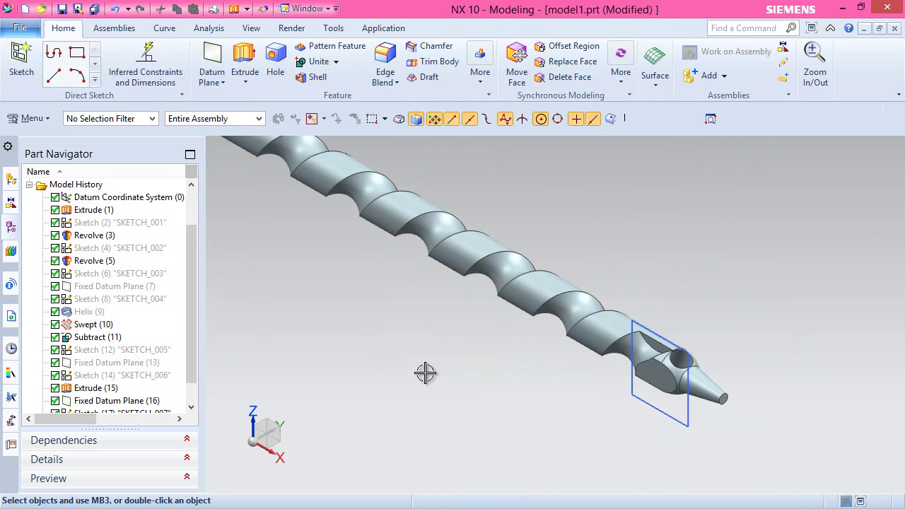
# Step: Hide the rectangle sketch SKETCH_007 and the offset datum plane it was drawn on
pyautogui.moveTo(189, 338); pyautogui.dragTo(190, 355)
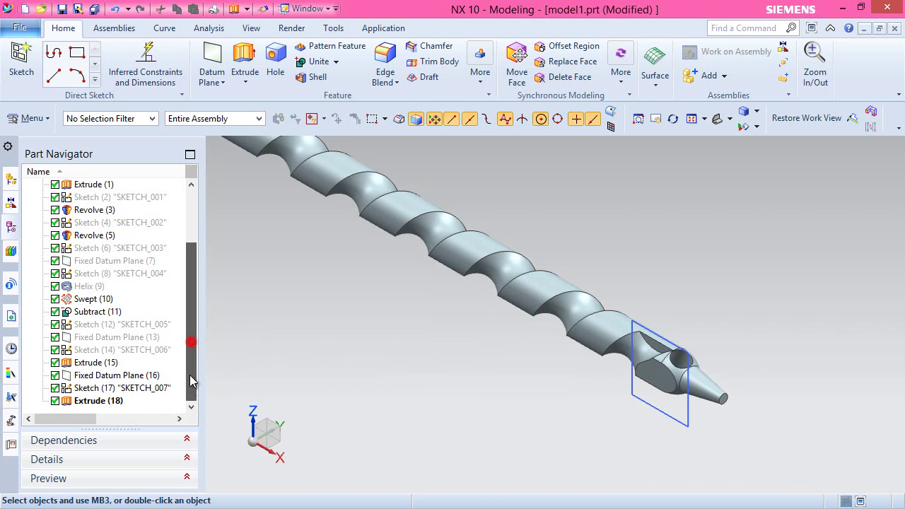
pyautogui.click(135, 389)
pyautogui.rightClick(135, 391)
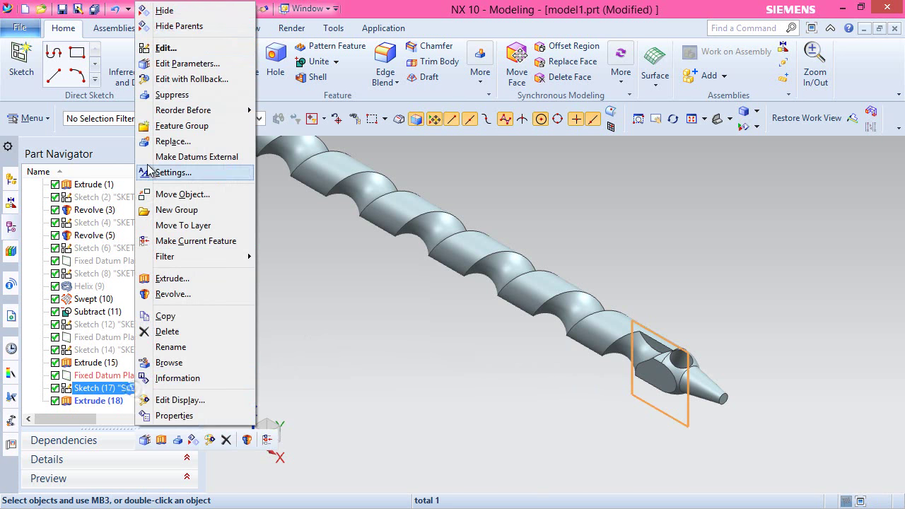
pyautogui.click(164, 11)
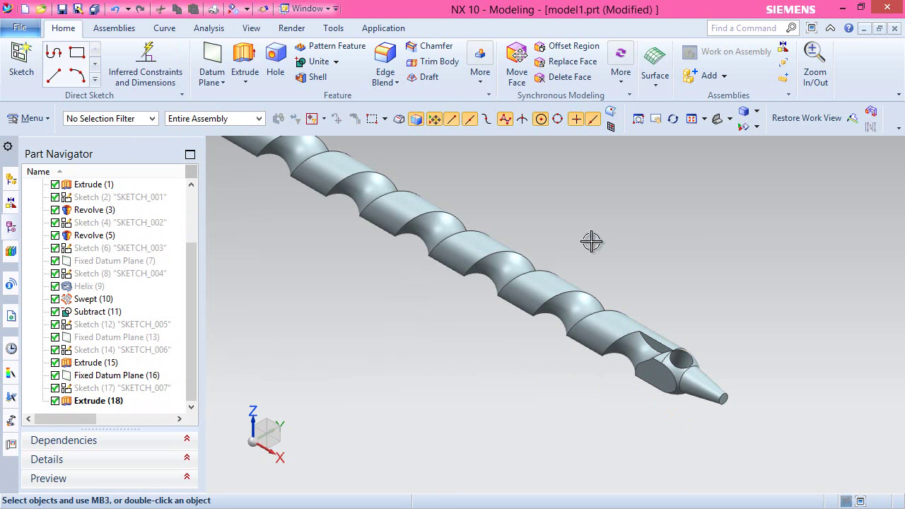
pyautogui.click(692, 118)
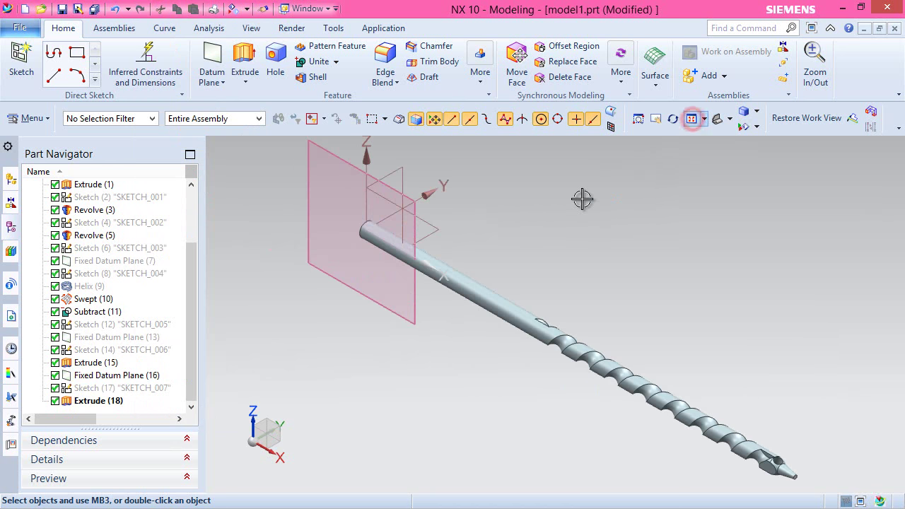
pyautogui.click(343, 167)
pyautogui.click(414, 144)
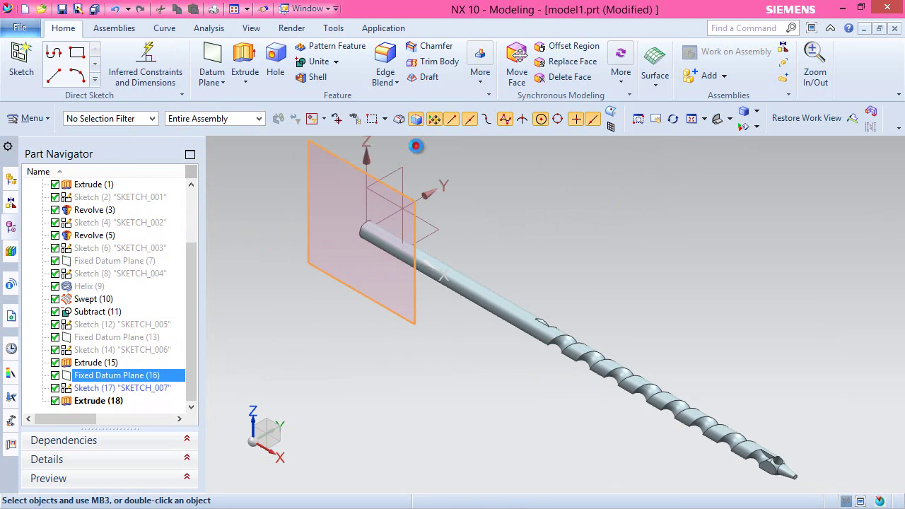
# Step: Create a datum plane at a distance of 0.0884 in from the XZ plane of the datum coordinate system
pyautogui.click(212, 62)
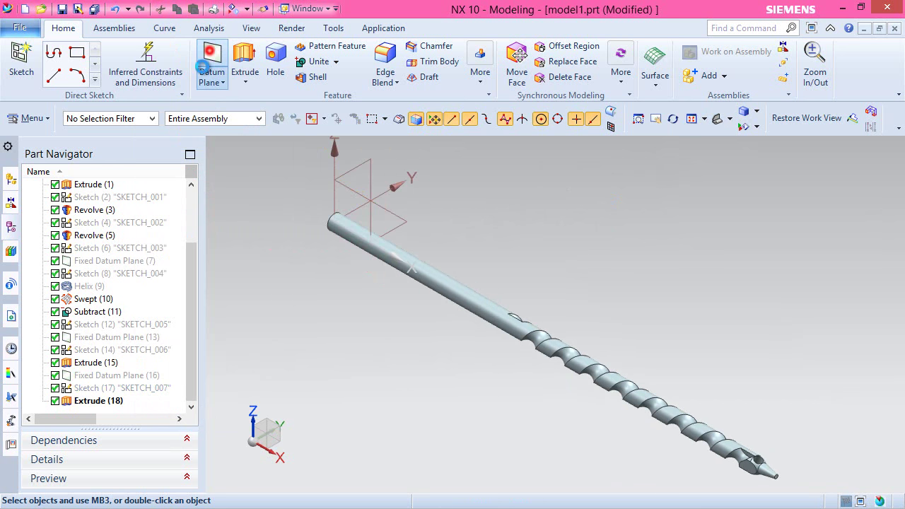
pyautogui.scroll(-1, 598, 252)
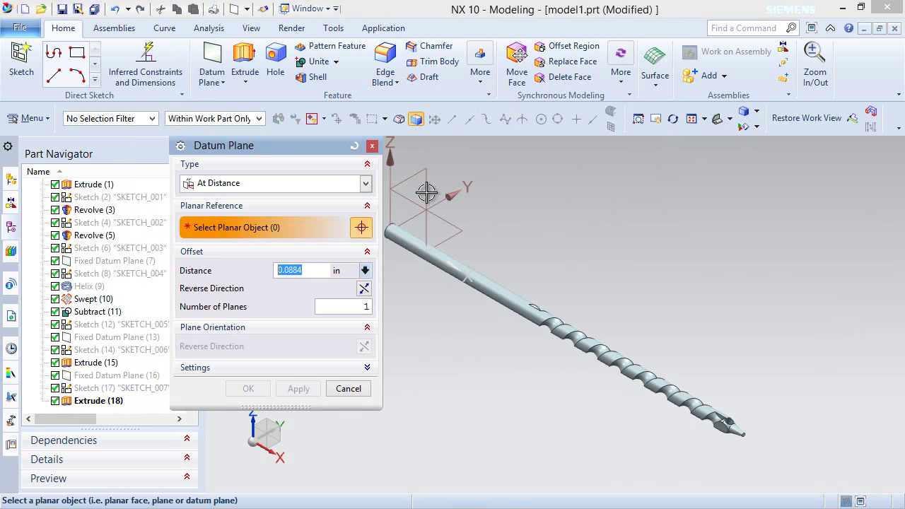
pyautogui.click(397, 205)
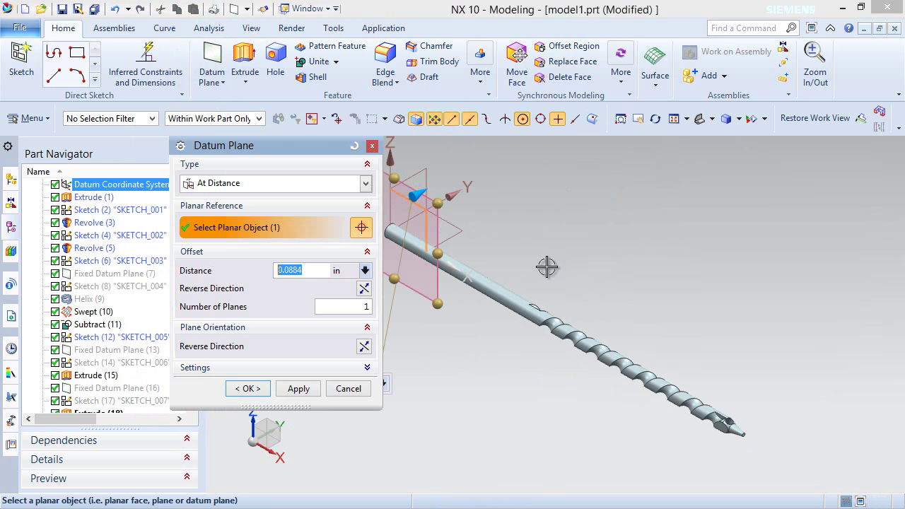
pyautogui.click(248, 389)
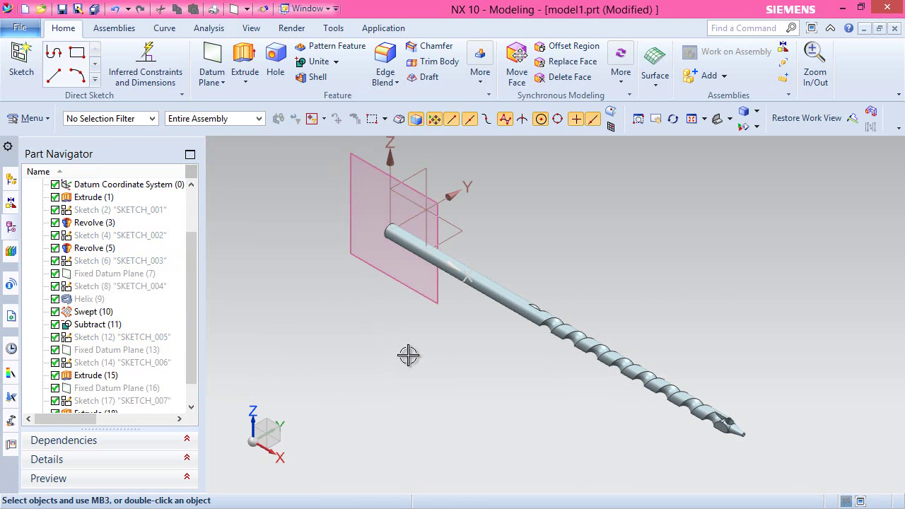
# Step: Create a sketch on the new offset datum plane and orient the view to the sketch, framing the tip end of the gimlet
pyautogui.scroll(1, 295, 390)
pyautogui.rightClick(338, 401)
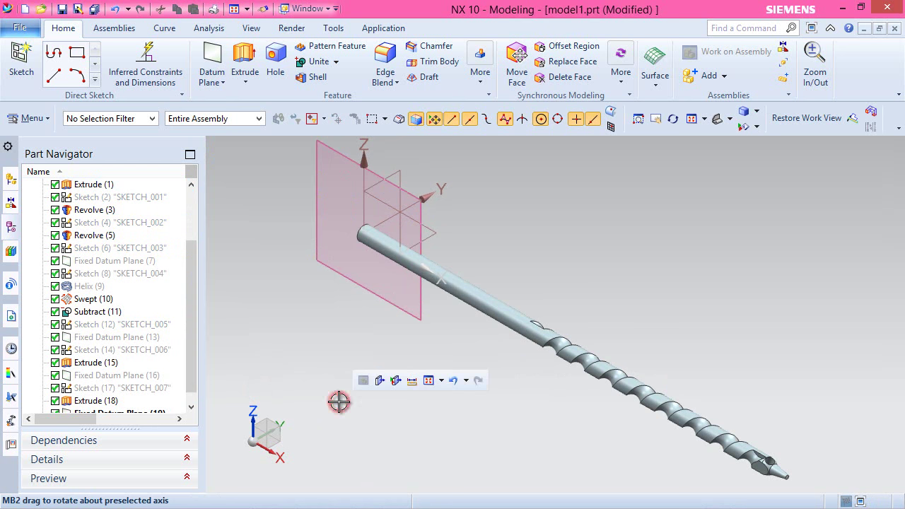
pyautogui.click(253, 416)
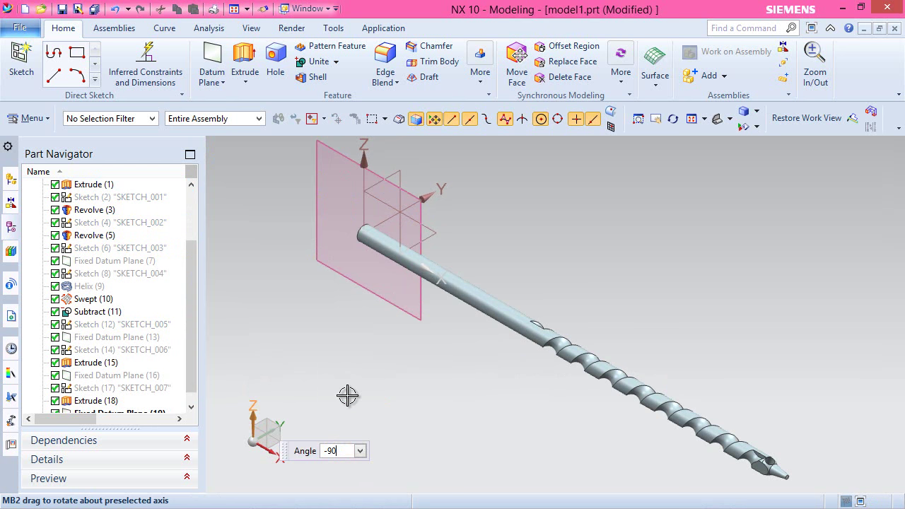
pyautogui.middleClick(330, 340)
pyautogui.click(22, 63)
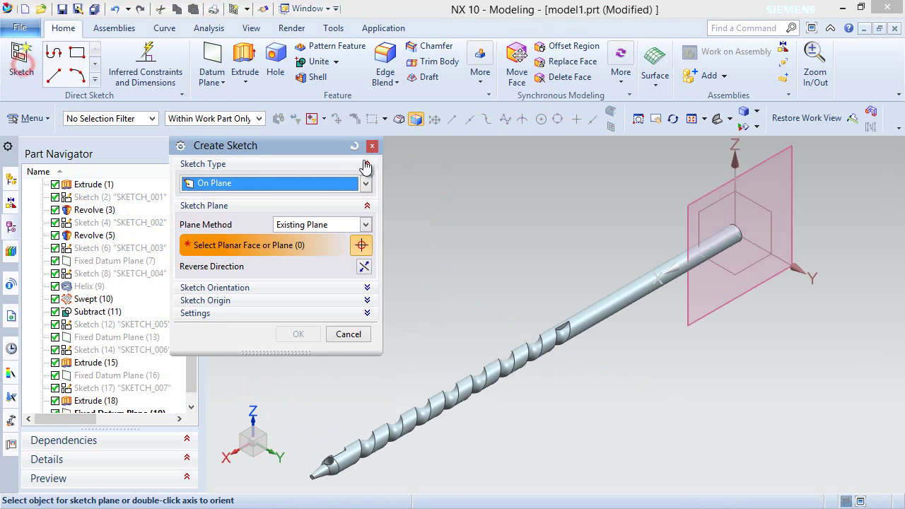
pyautogui.click(692, 204)
pyautogui.click(309, 332)
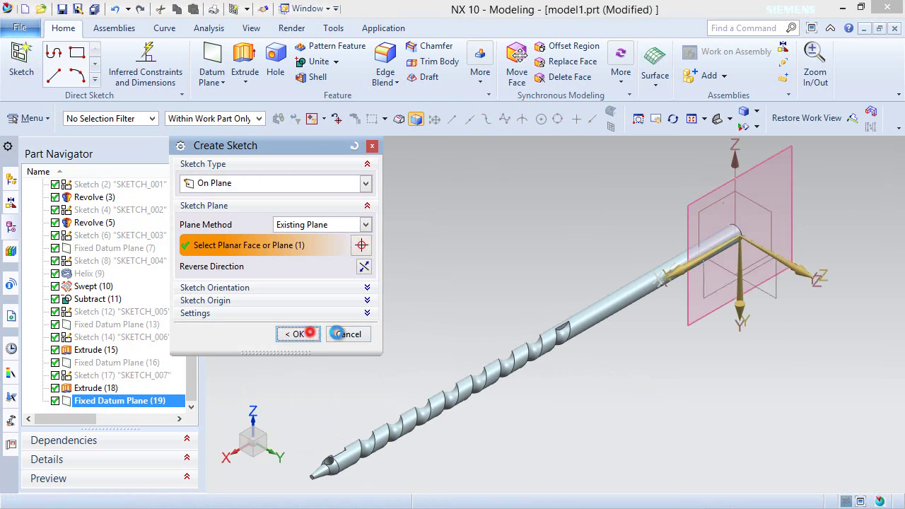
pyautogui.moveTo(522, 291); pyautogui.dragTo(487, 280, button='middle')
pyautogui.rightClick(497, 248)
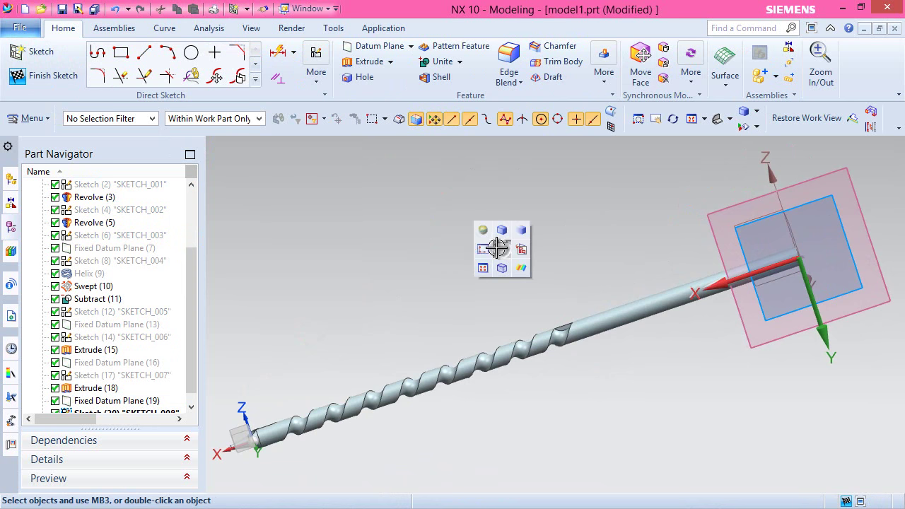
pyautogui.click(483, 246)
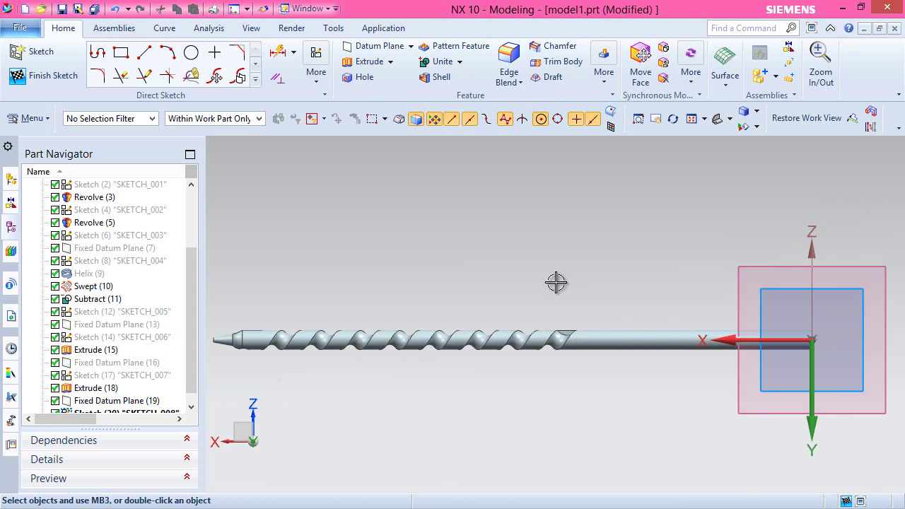
pyautogui.scroll(-3, 558, 284)
pyautogui.scroll(6, 346, 310)
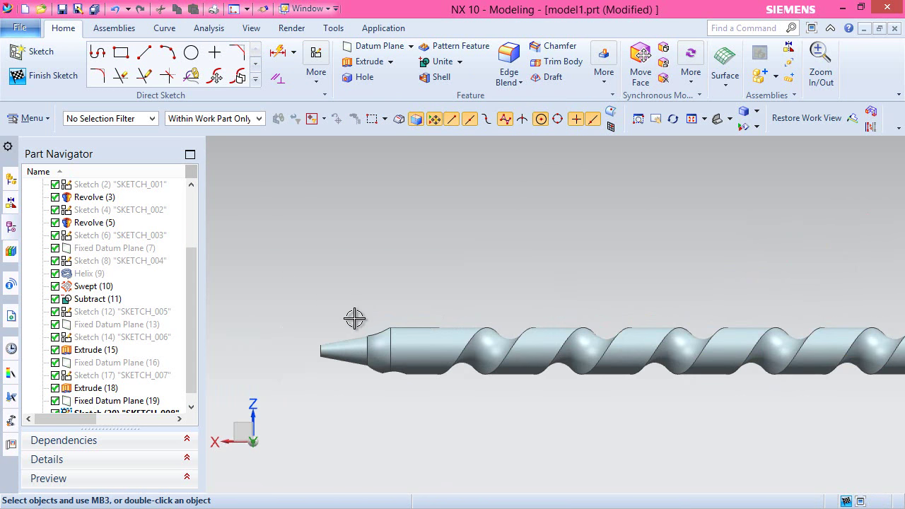
# Step: Project the groove's helical edge into the sketch and convert the projected curve to reference
pyautogui.rightClick(356, 281)
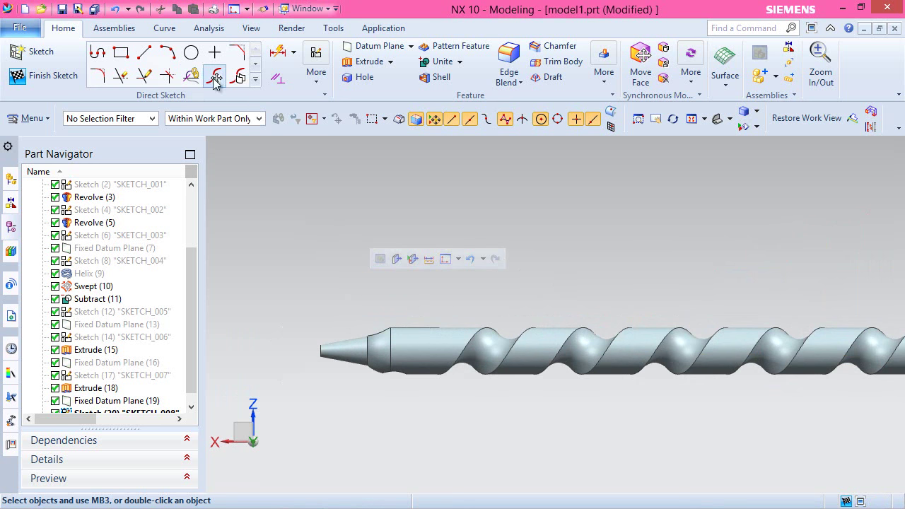
pyautogui.click(255, 79)
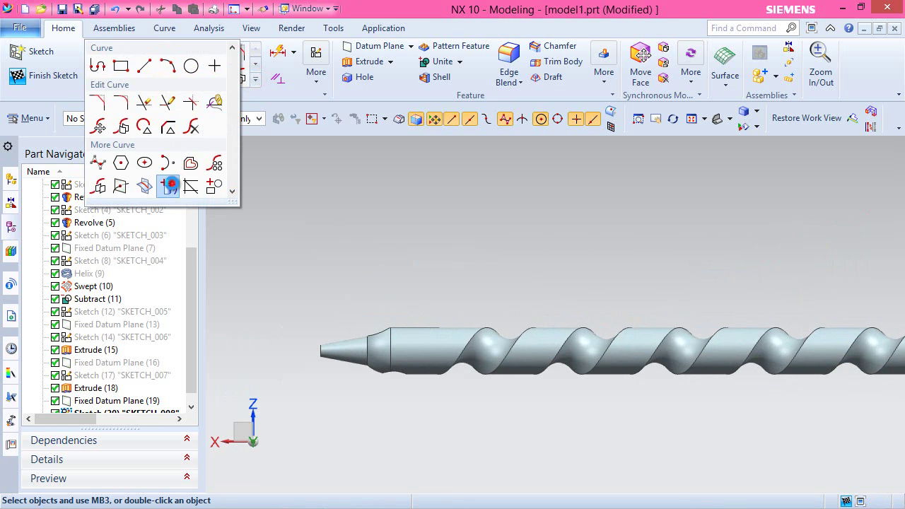
pyautogui.click(171, 185)
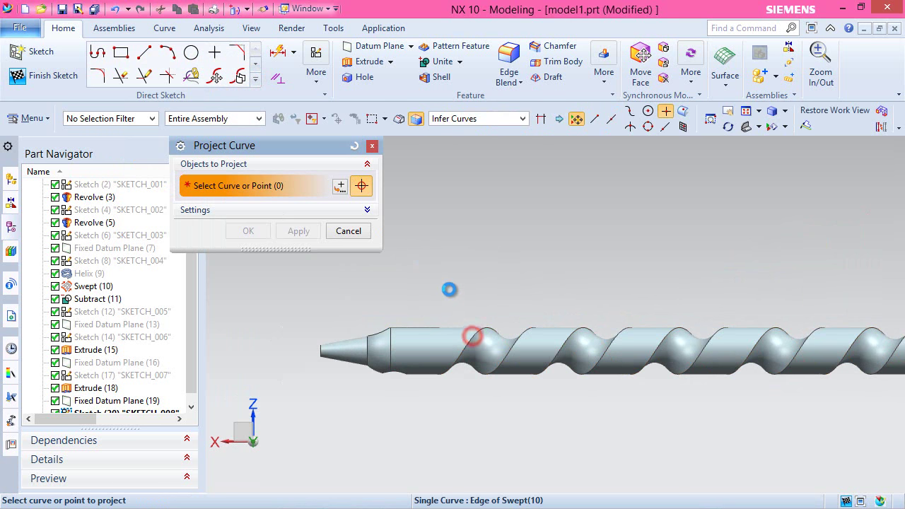
pyautogui.click(473, 337)
pyautogui.click(249, 230)
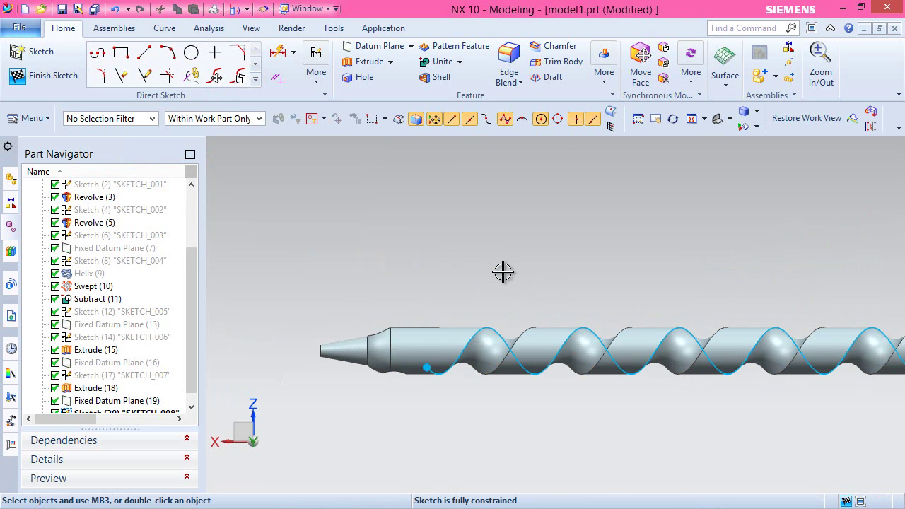
pyautogui.click(871, 126)
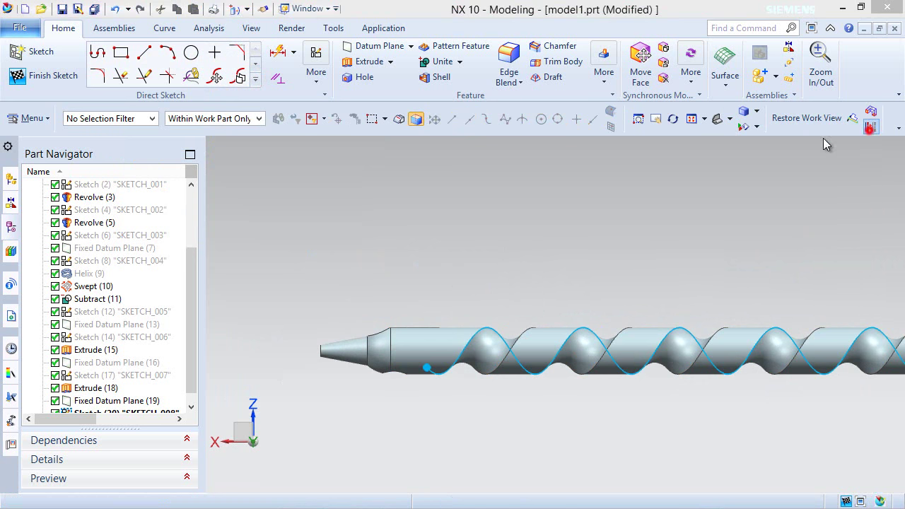
pyautogui.click(456, 350)
pyautogui.click(259, 286)
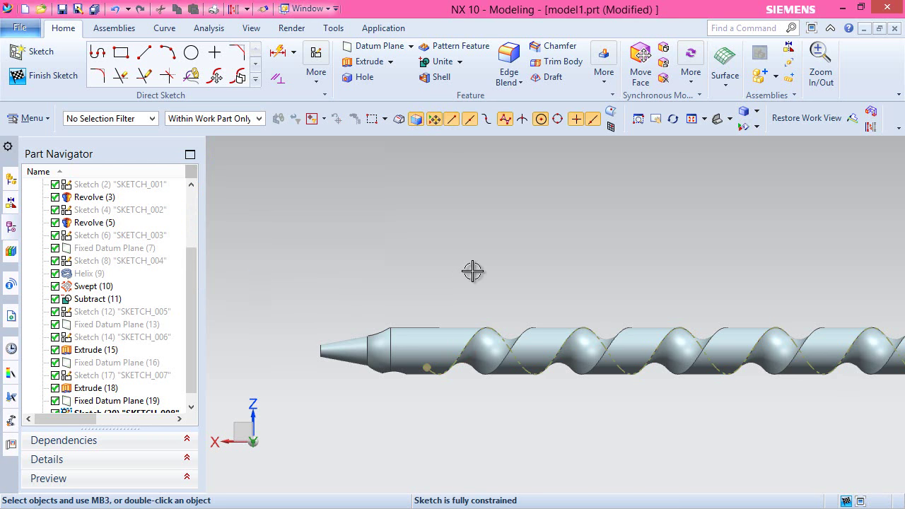
# Step: Project the edges of the grooved body face and the shoulder face into the sketch, using the Face Edges selection rule
pyautogui.scroll(2, 358, 228)
pyautogui.click(350, 223)
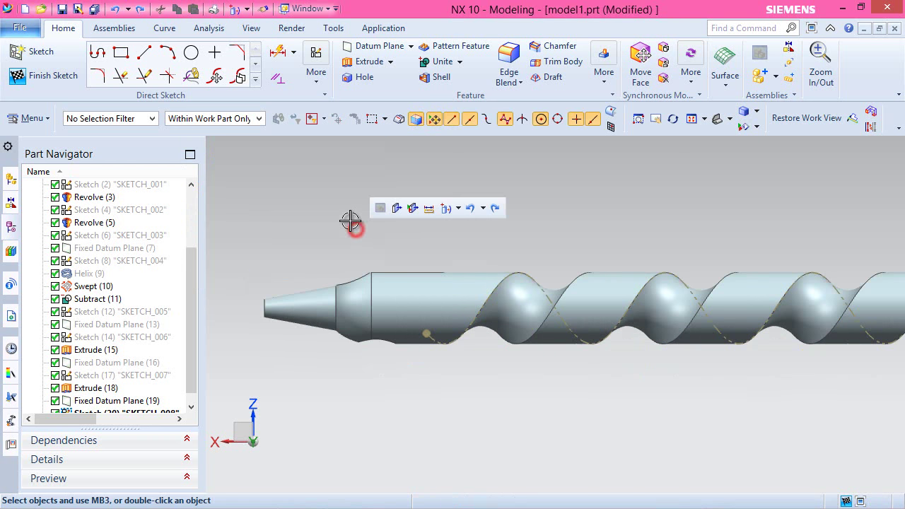
pyautogui.click(255, 78)
pyautogui.click(169, 186)
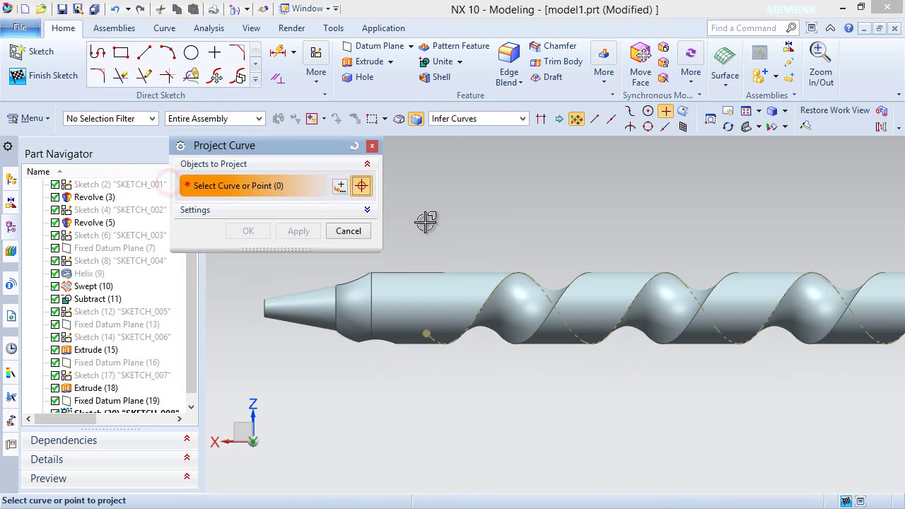
pyautogui.click(524, 119)
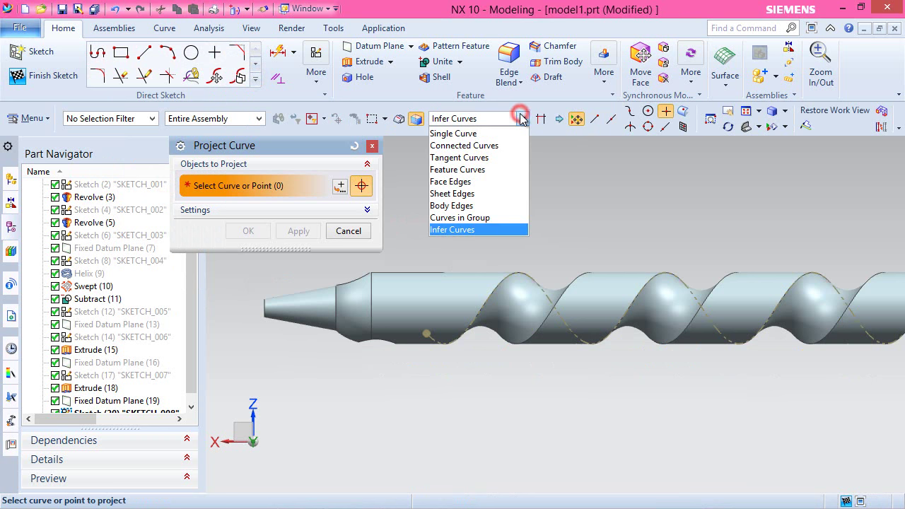
pyautogui.click(460, 181)
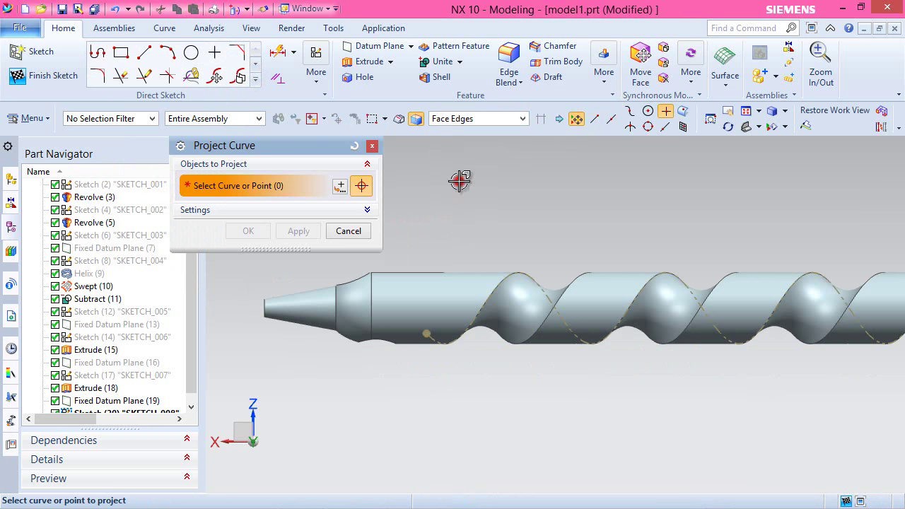
pyautogui.click(428, 304)
pyautogui.click(354, 301)
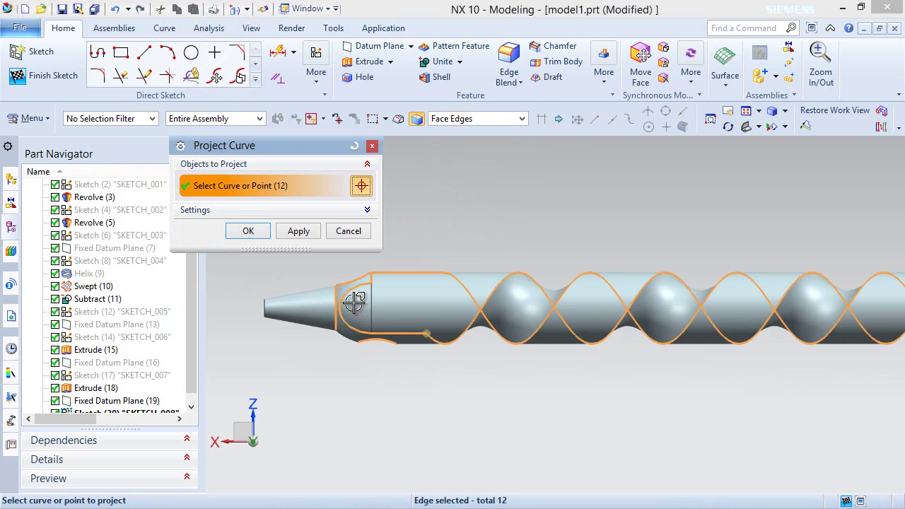
pyautogui.click(298, 230)
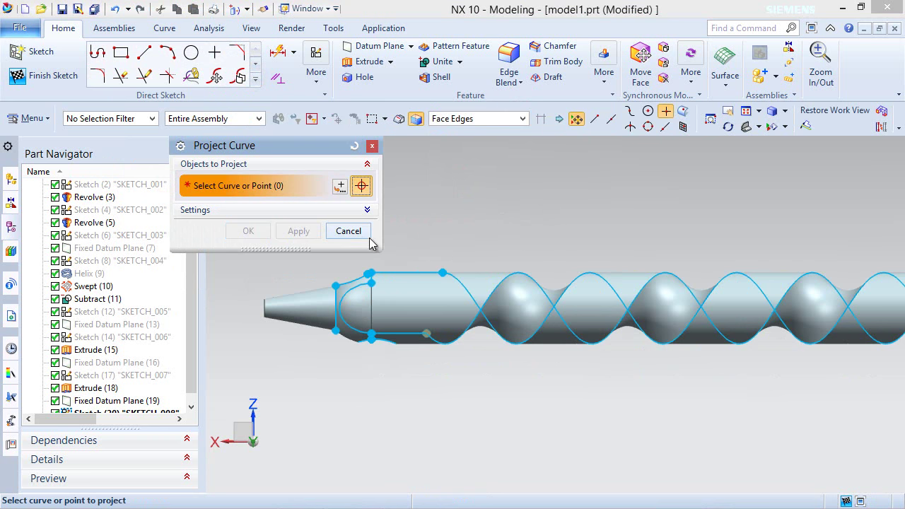
pyautogui.click(349, 232)
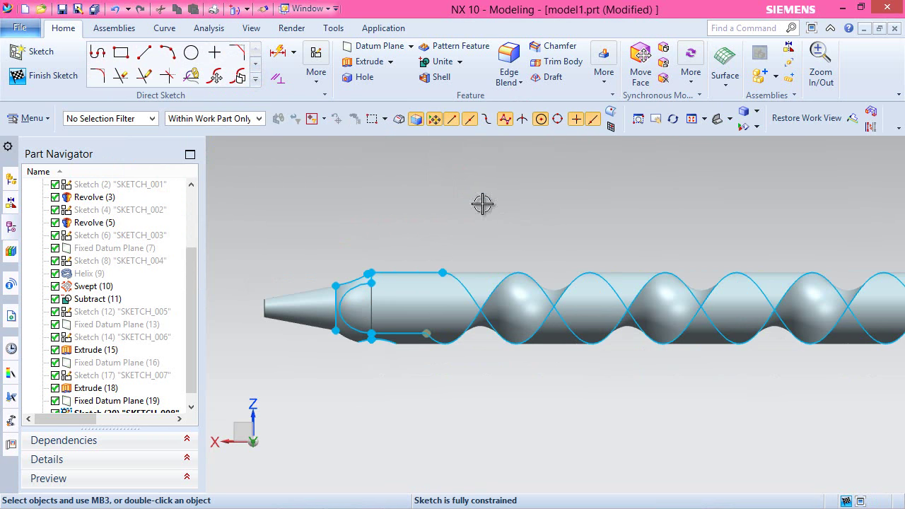
# Step: Convert the projected shoulder outline and both helical splines to reference curves
pyautogui.click(870, 113)
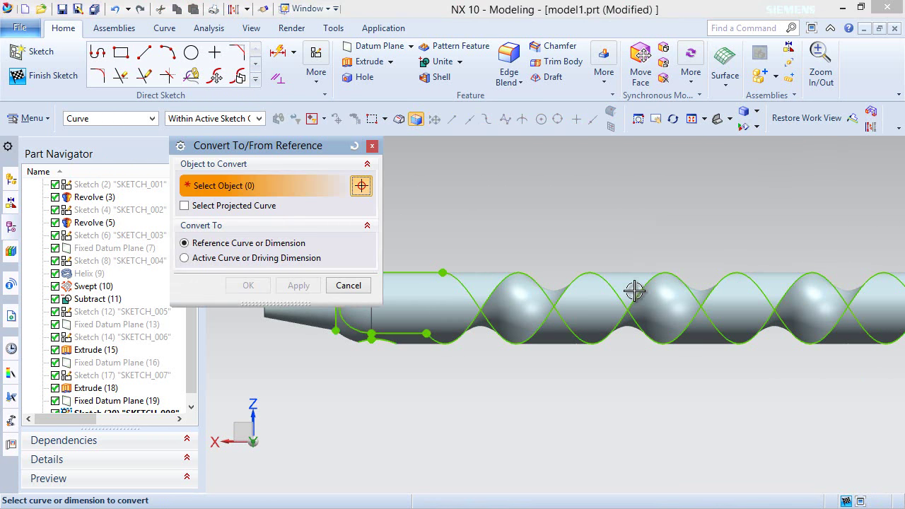
pyautogui.scroll(-1, 634, 290)
pyautogui.moveTo(385, 262); pyautogui.dragTo(555, 374)
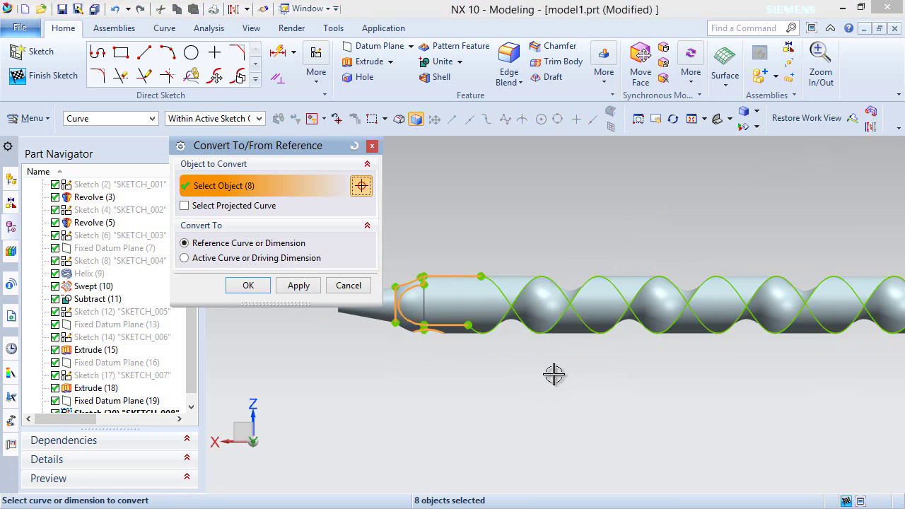
pyautogui.click(294, 286)
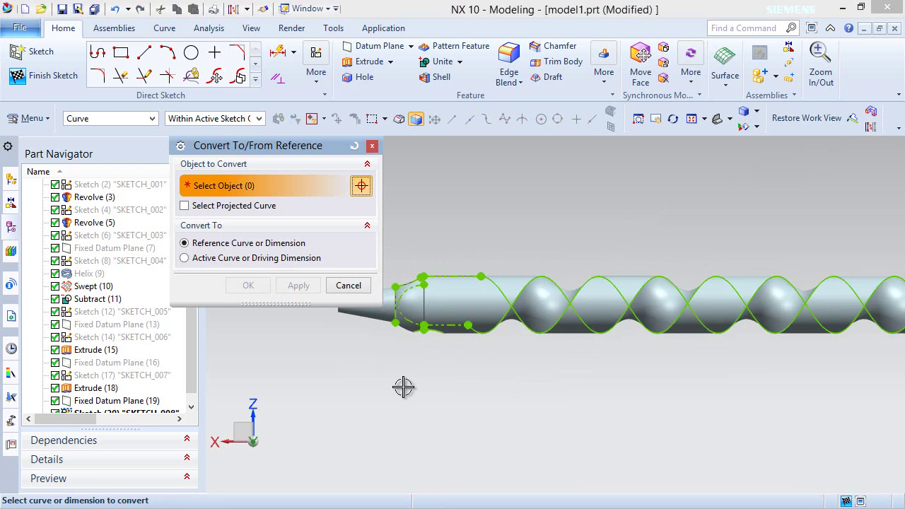
pyautogui.click(521, 316)
pyautogui.click(249, 286)
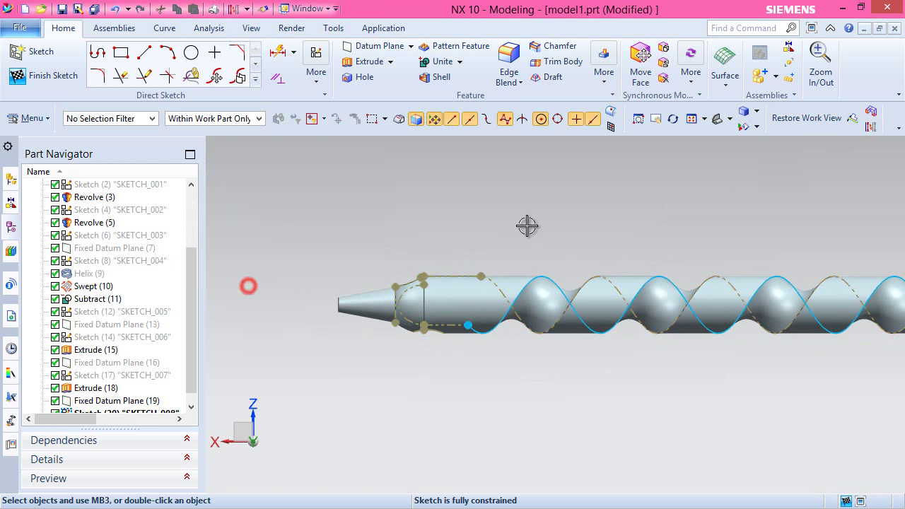
pyautogui.click(495, 330)
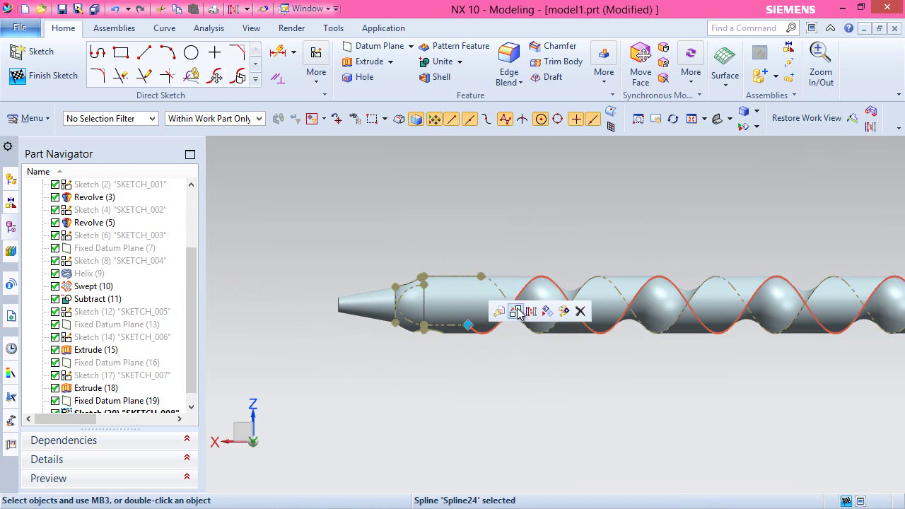
pyautogui.click(531, 313)
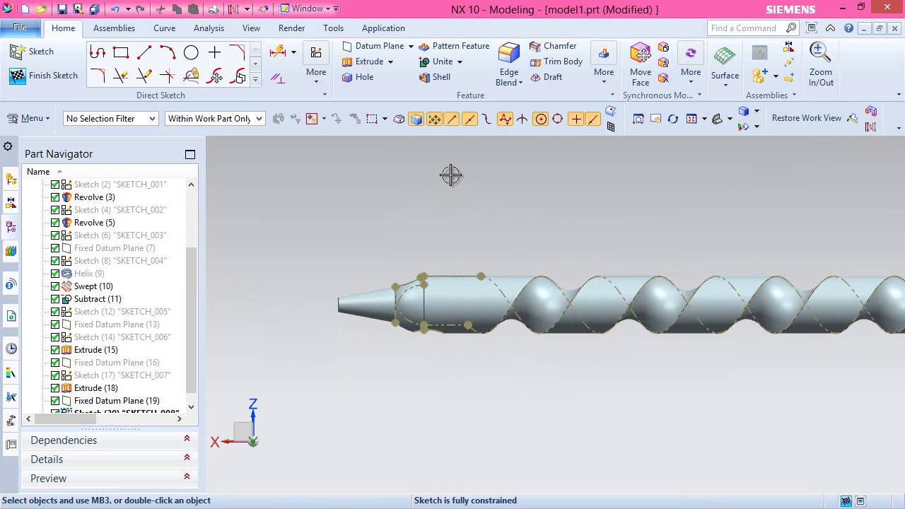
# Step: Sketch a rectangle about 0.85 in wide and 0.55 in high over the shoulder and the start of the groove
pyautogui.click(121, 52)
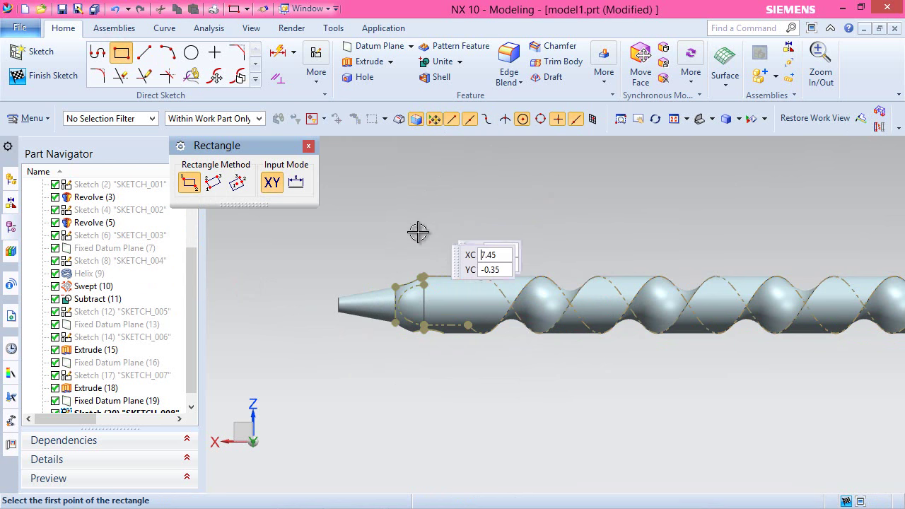
pyautogui.click(378, 272)
pyautogui.write('0.85')
pyautogui.press('Tab')
pyautogui.click(571, 395)
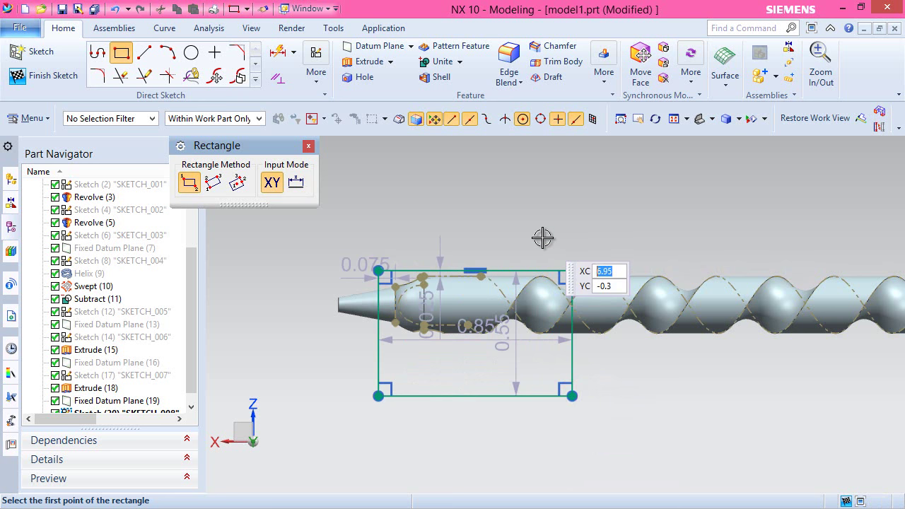
pyautogui.press('Escape')
# Step: Constrain the rectangle's upper line to pass through the upper endpoint of the projected shoulder arc
pyautogui.scroll(3, 472, 253)
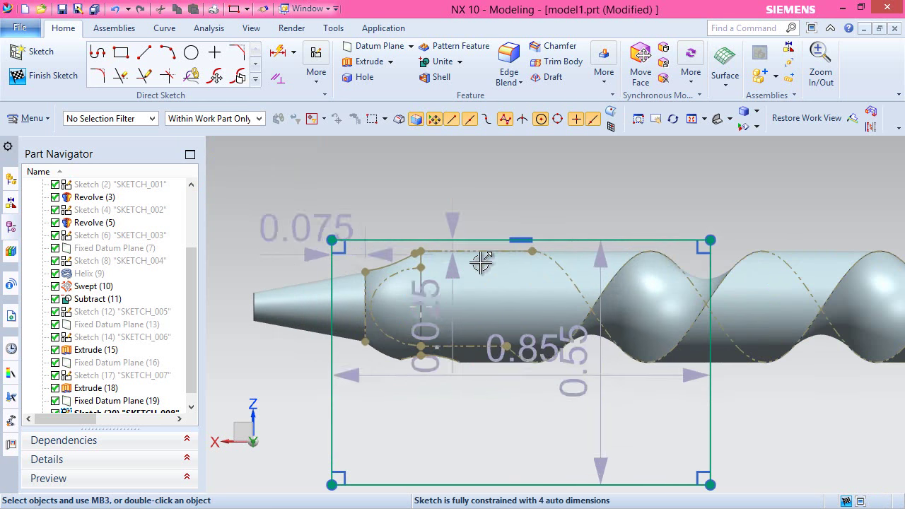
pyautogui.click(483, 241)
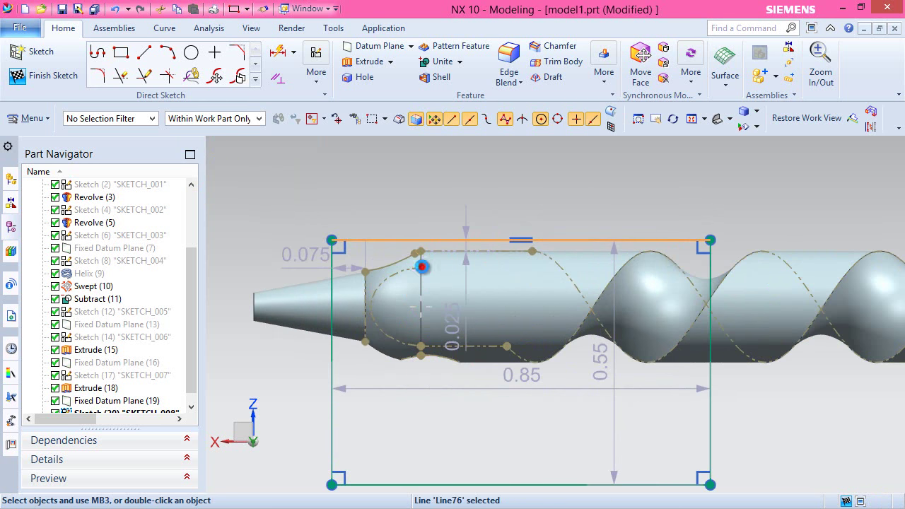
pyautogui.click(421, 267)
pyautogui.click(447, 248)
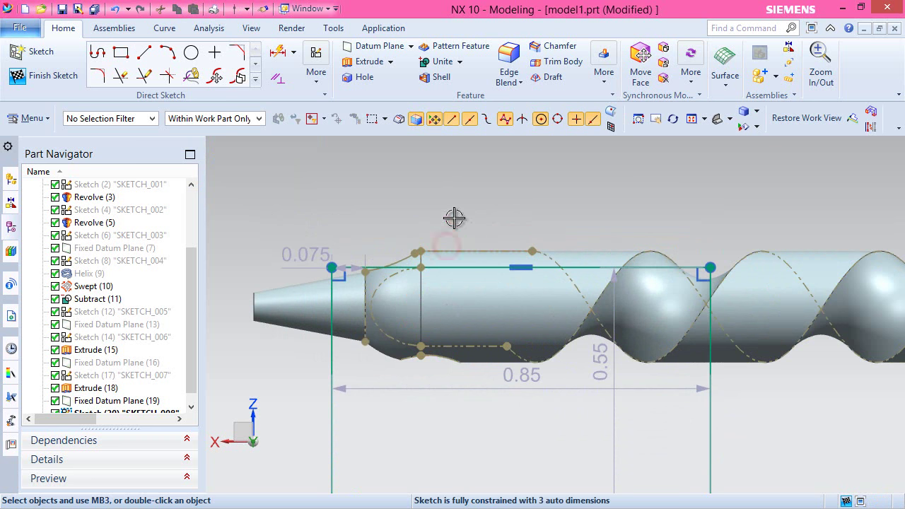
# Step: Constrain the rectangle's upper corner on the groove side to lie on the projected helical spline
pyautogui.click(710, 266)
pyautogui.click(627, 260)
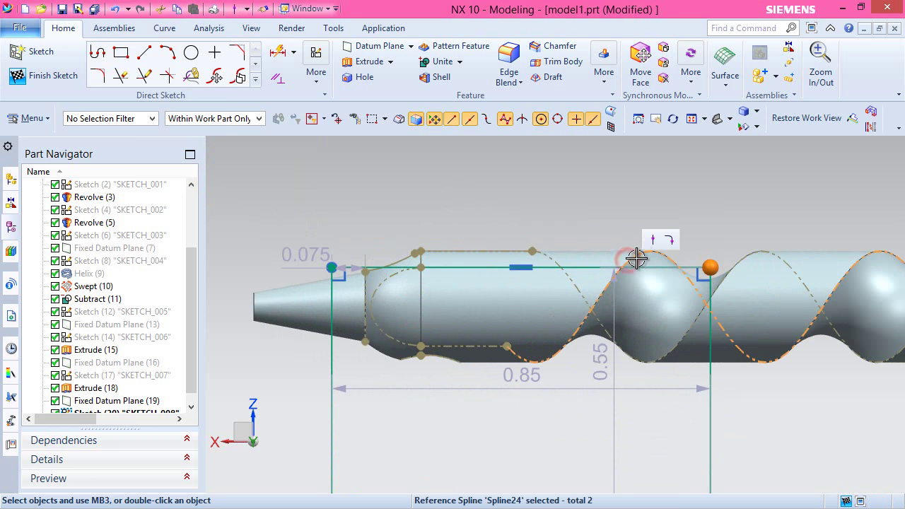
pyautogui.click(654, 241)
# Step: Move the rectangle's lower line up to make it about 0.3 in high, and finish the sketch
pyautogui.scroll(-1, 521, 192)
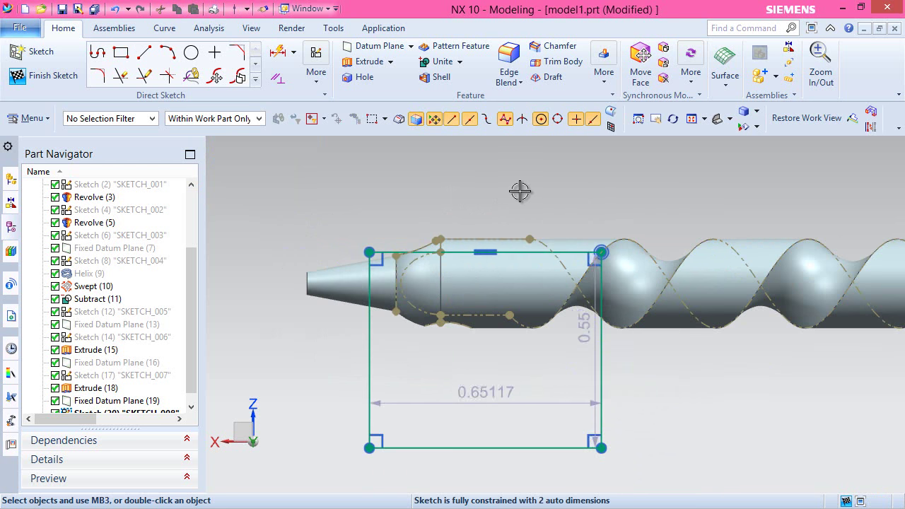
pyautogui.click(481, 451)
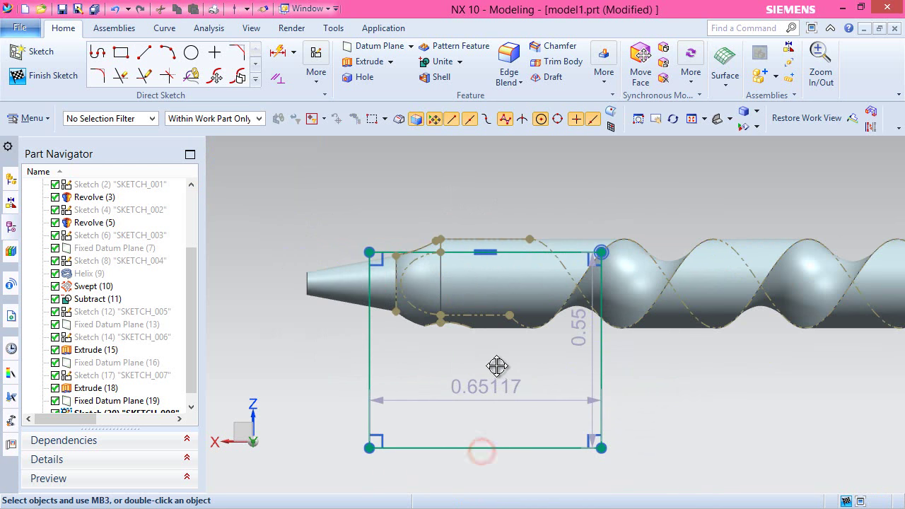
pyautogui.moveTo(493, 362); pyautogui.dragTo(494, 361)
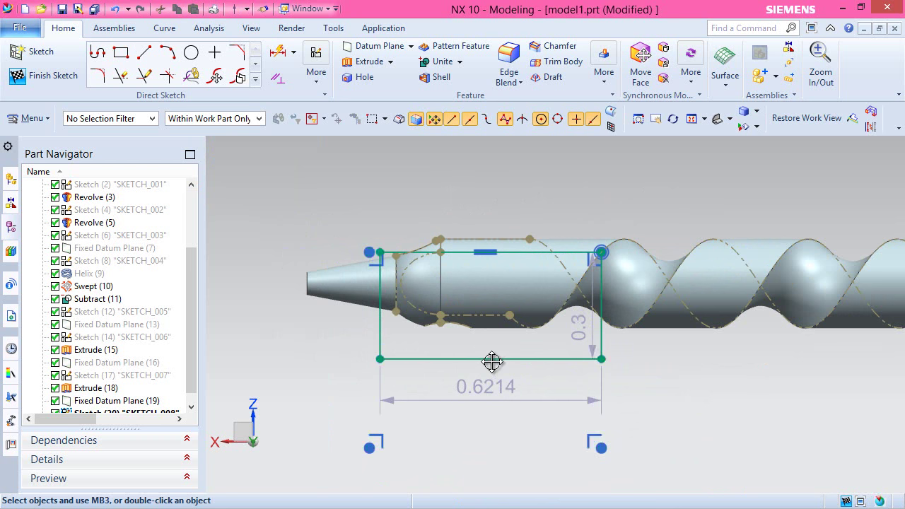
pyautogui.rightClick(476, 192)
pyautogui.click(513, 176)
# Step: Extrude the rectangle from 0 to 1 in outward, subtracting it from the body to cut the shoulder flat
pyautogui.moveTo(441, 312); pyautogui.dragTo(469, 334, button='middle')
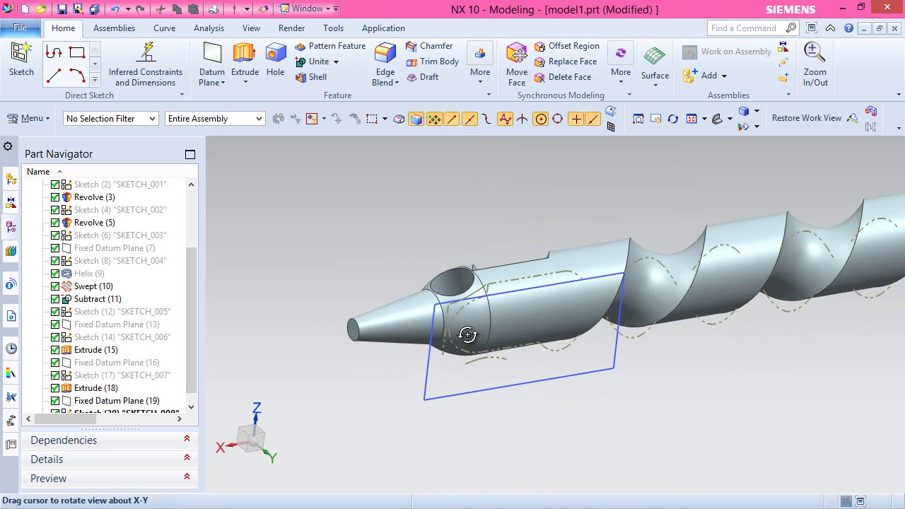
pyautogui.click(244, 58)
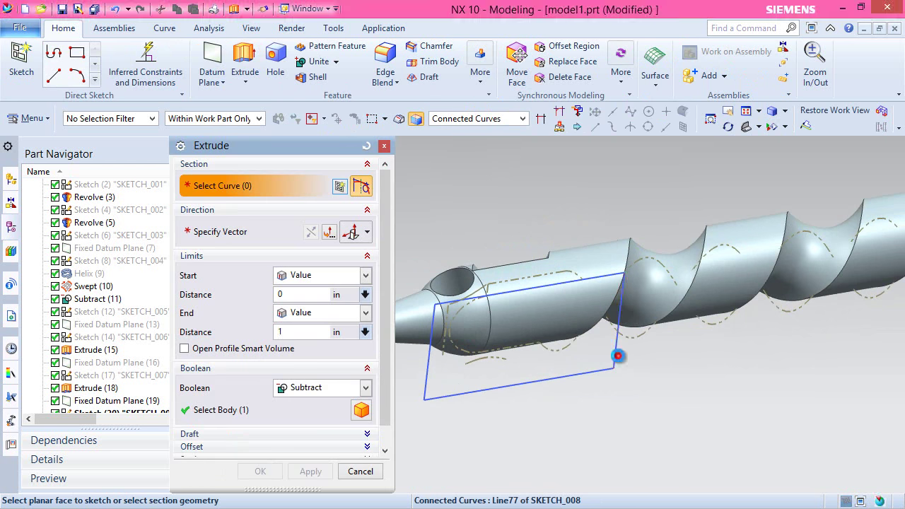
pyautogui.click(615, 355)
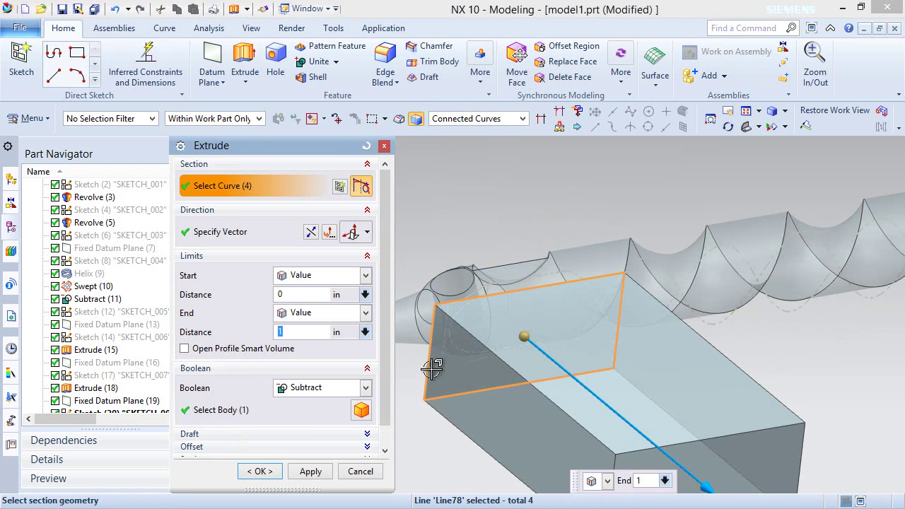
pyautogui.click(260, 471)
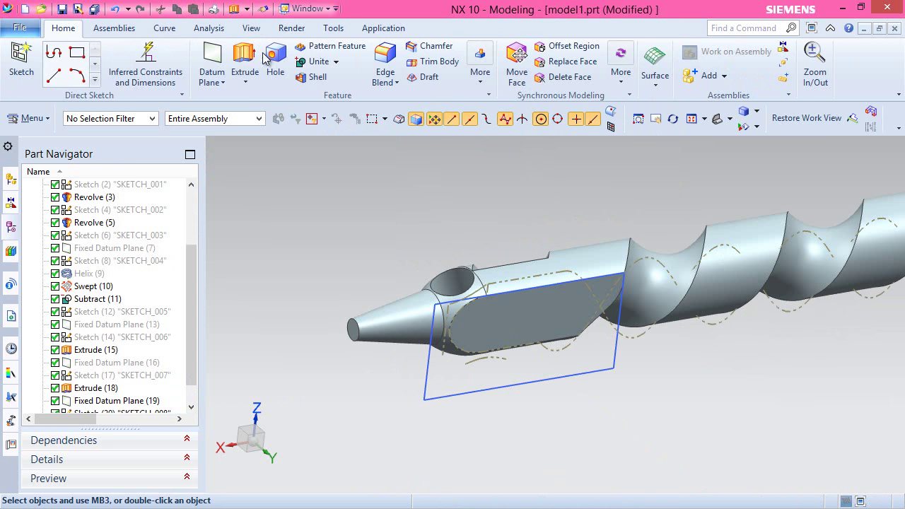
# Step: Hide all sketches in the model using Show and Hide
pyautogui.click(252, 27)
pyautogui.click(225, 67)
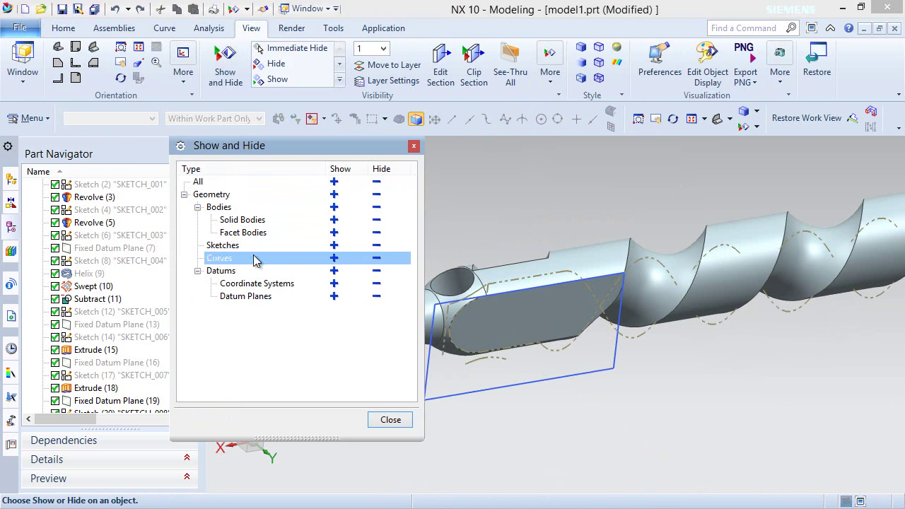
pyautogui.click(376, 245)
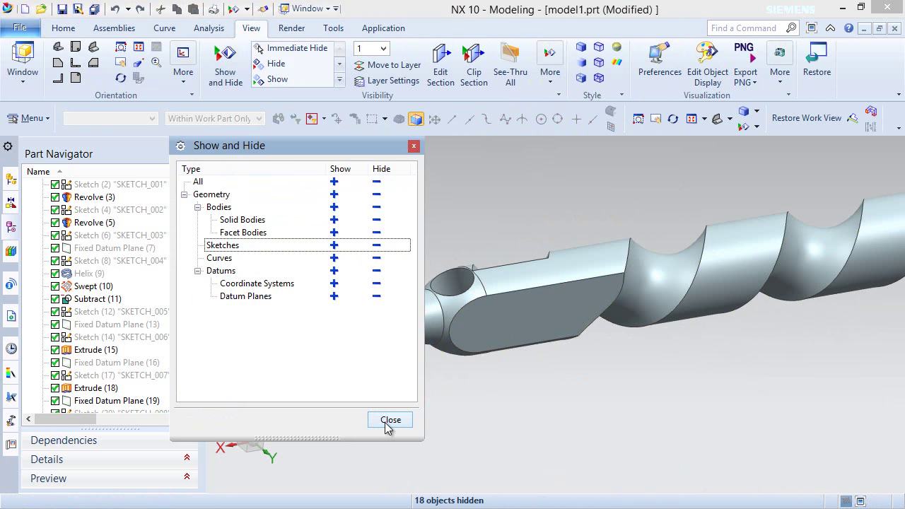
pyautogui.click(390, 420)
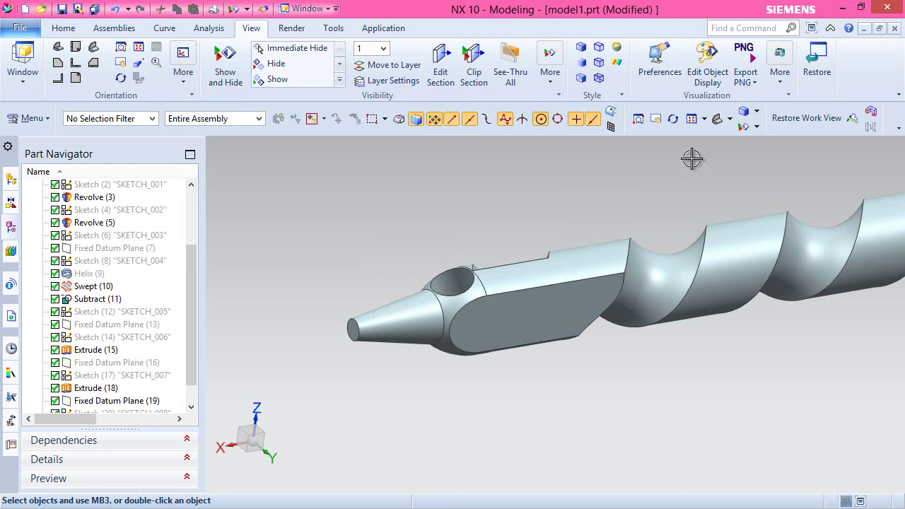
# Step: Show the whole drill in isometric view and hide the fixed datum plane at the shank end
pyautogui.click(729, 121)
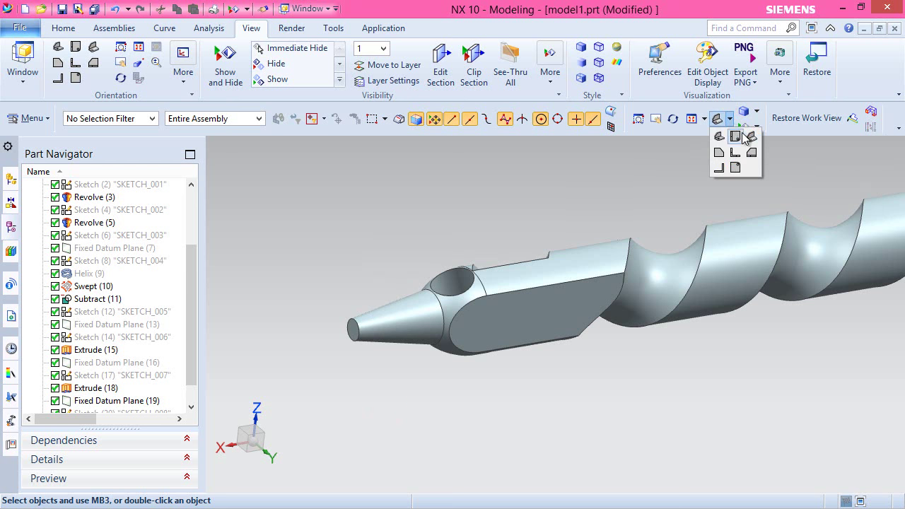
pyautogui.click(751, 138)
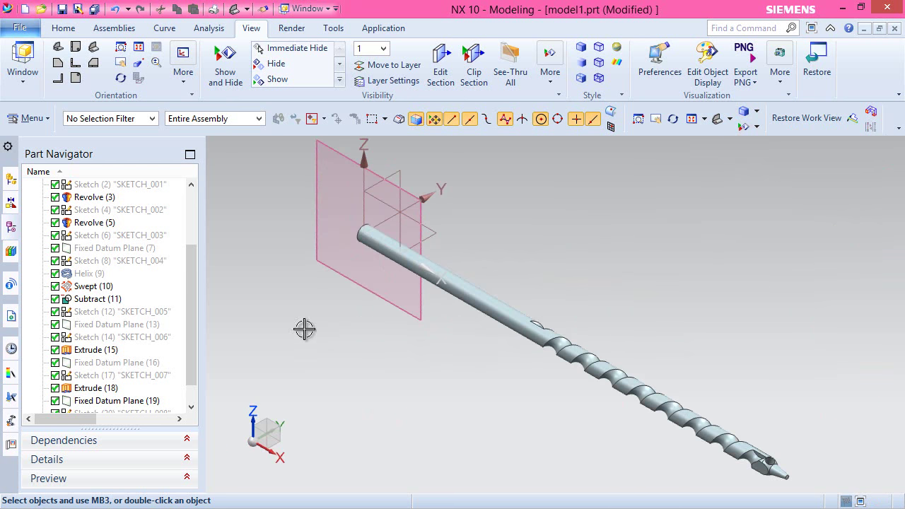
pyautogui.click(319, 188)
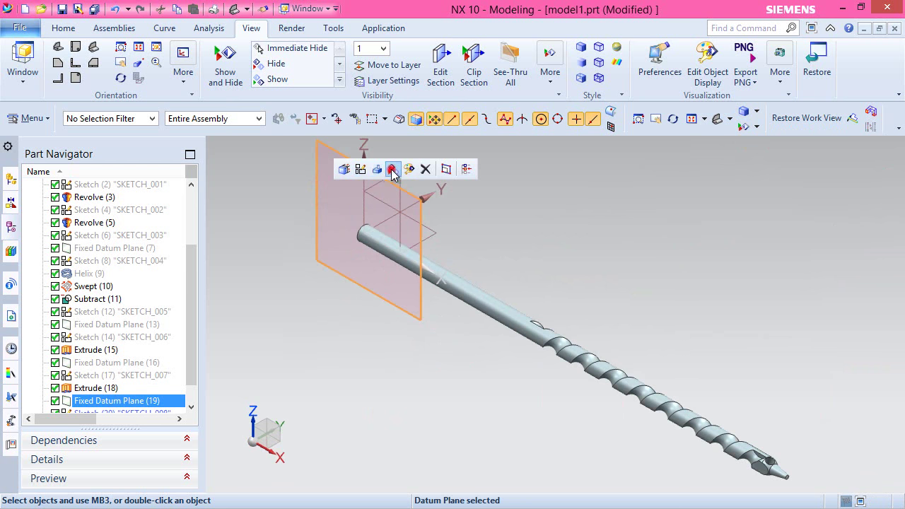
pyautogui.click(393, 174)
# Step: Rotate the view about the Z axis by -90 degrees and examine the drill's tip and flutes
pyautogui.click(253, 416)
pyautogui.middleClick(410, 354)
pyautogui.write('-90')
pyautogui.press('Return')
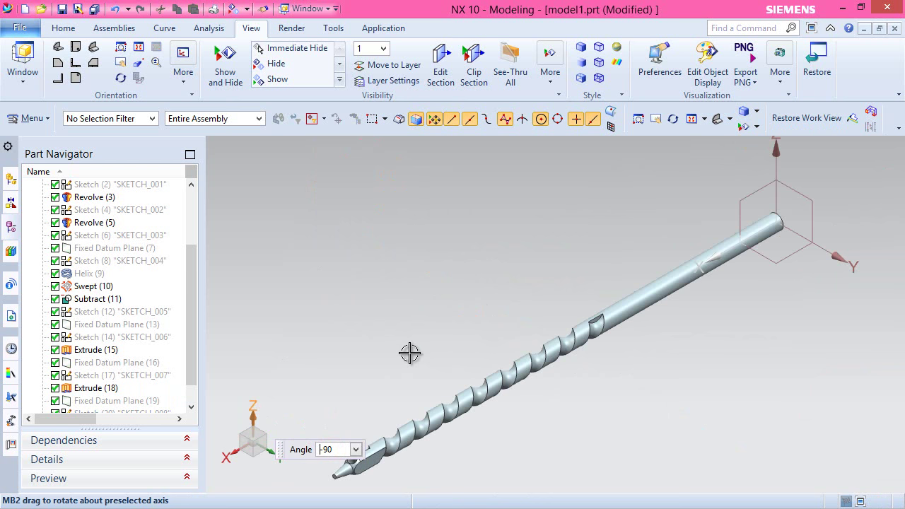
pyautogui.scroll(5, 327, 419)
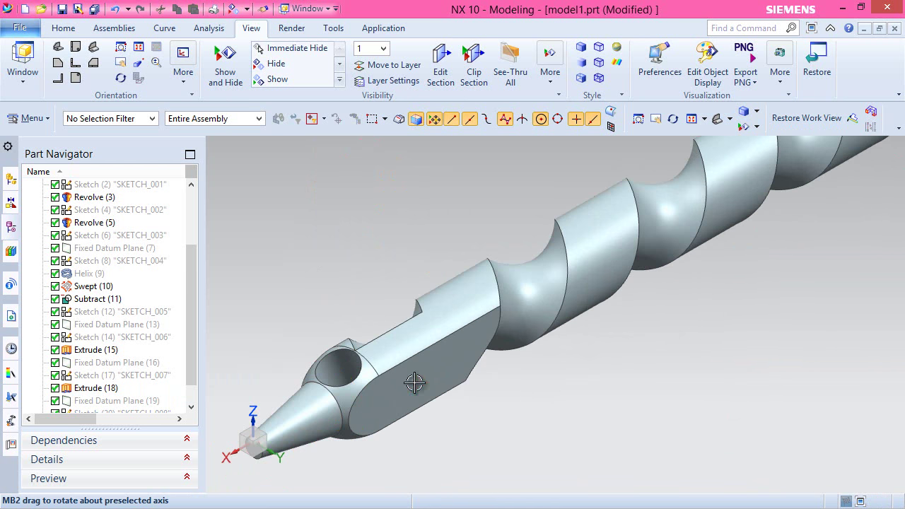
pyautogui.moveTo(415, 383)
pyautogui.mouseDown(button='middle')
pyautogui.moveTo(356, 380)
pyautogui.moveTo(417, 385)
pyautogui.mouseUp(button='middle')
pyautogui.click(418, 170)
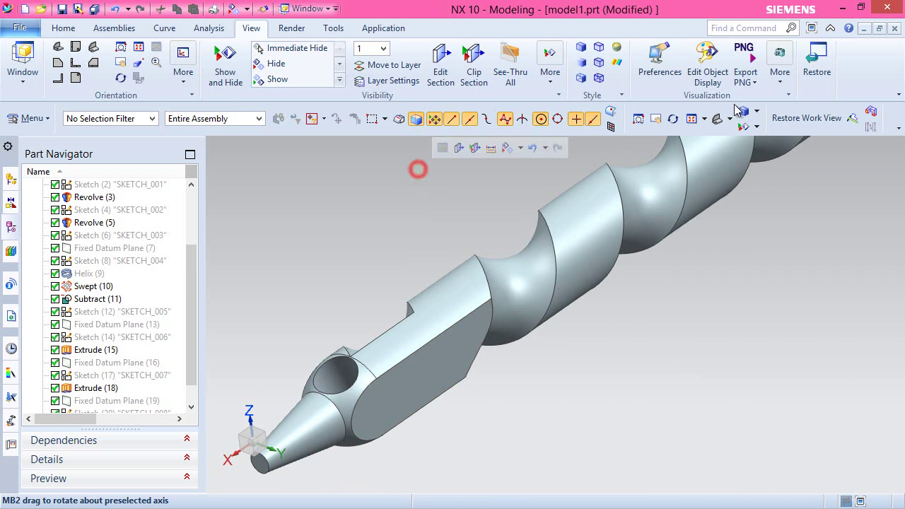
pyautogui.click(696, 120)
pyautogui.click(474, 253)
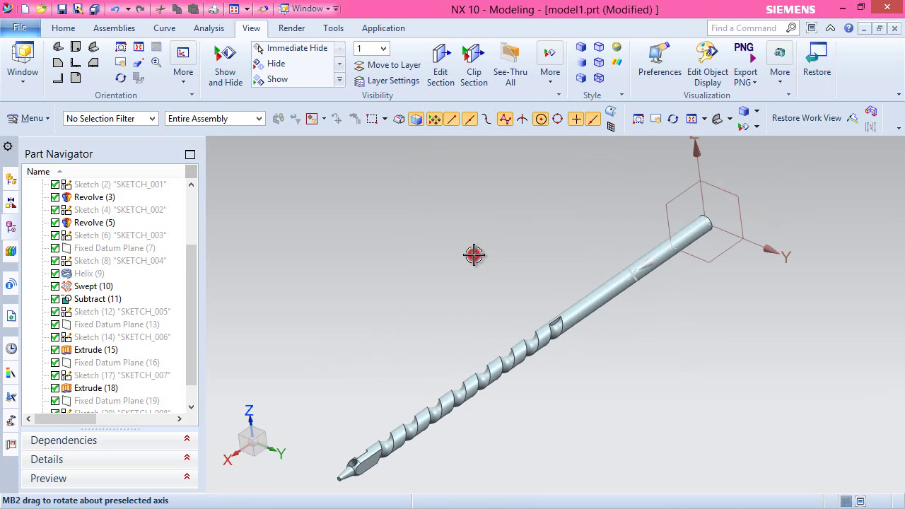
# Step: Return to the isometric view and save the part
pyautogui.moveTo(474, 254); pyautogui.dragTo(473, 255, button='middle')
pyautogui.hotkey('ctrl', 's')
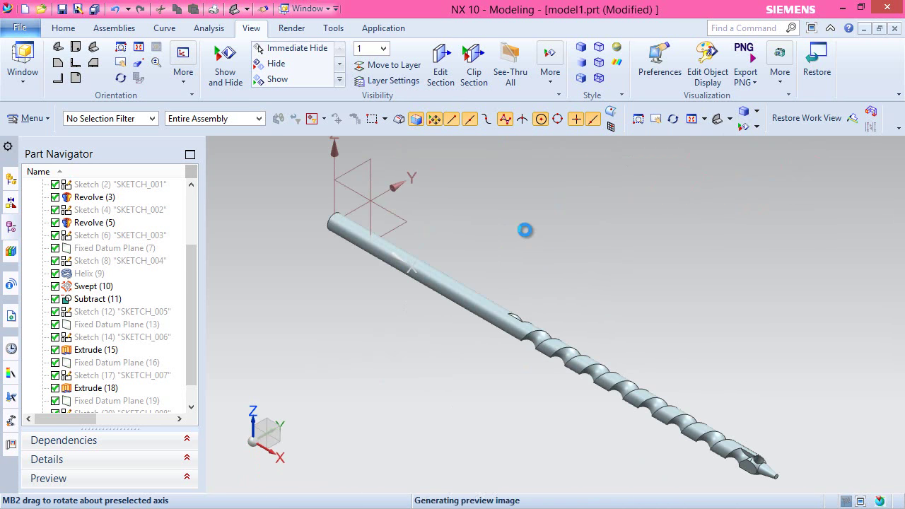
pyautogui.click(63, 27)
pyautogui.moveTo(599, 287); pyautogui.dragTo(646, 294, button='middle')
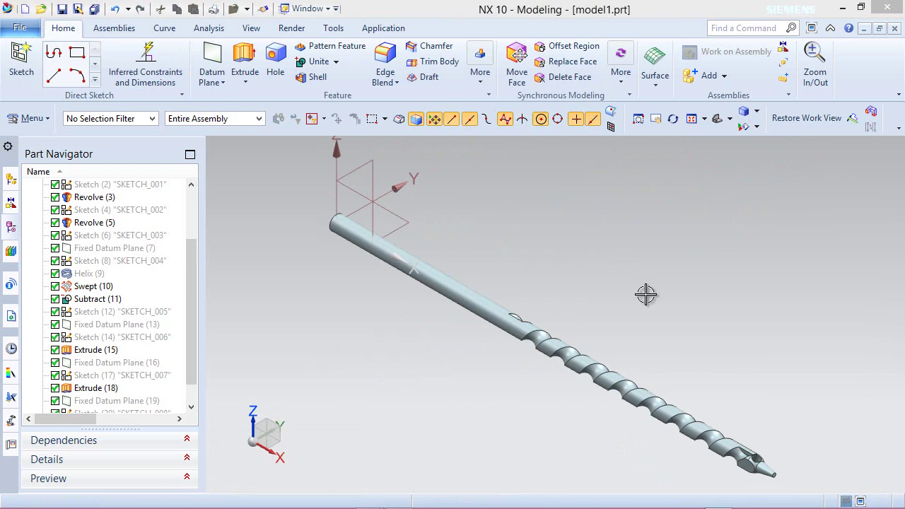
pyautogui.click(646, 293)
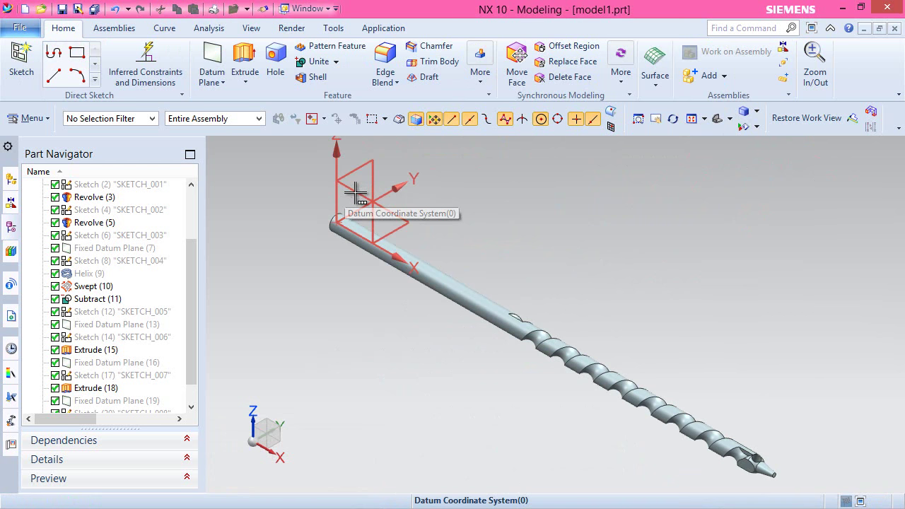
# Step: Create a sketch on the XZ plane of the datum coordinate system
pyautogui.moveTo(355, 192)
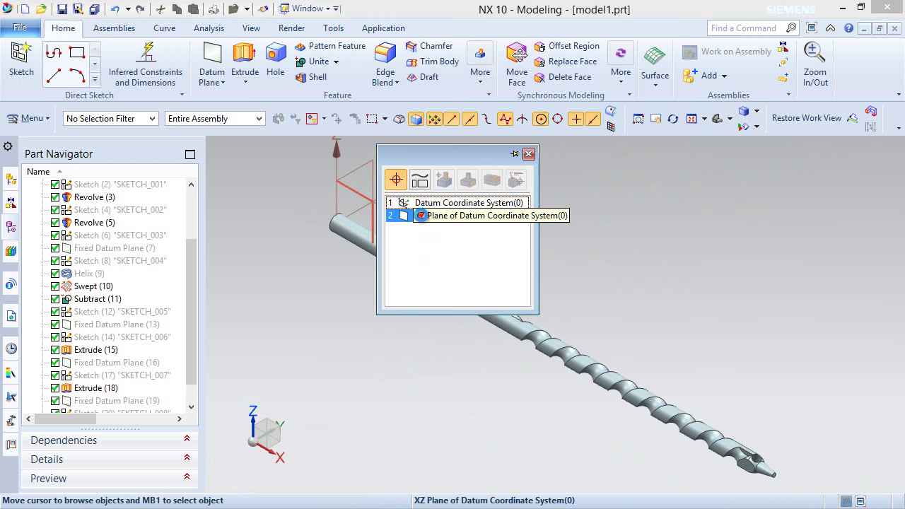
pyautogui.click(421, 215)
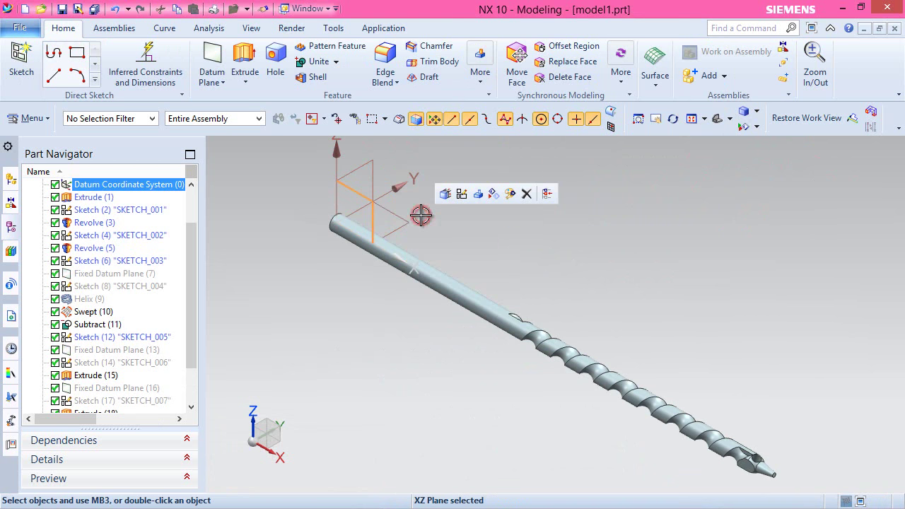
pyautogui.click(462, 195)
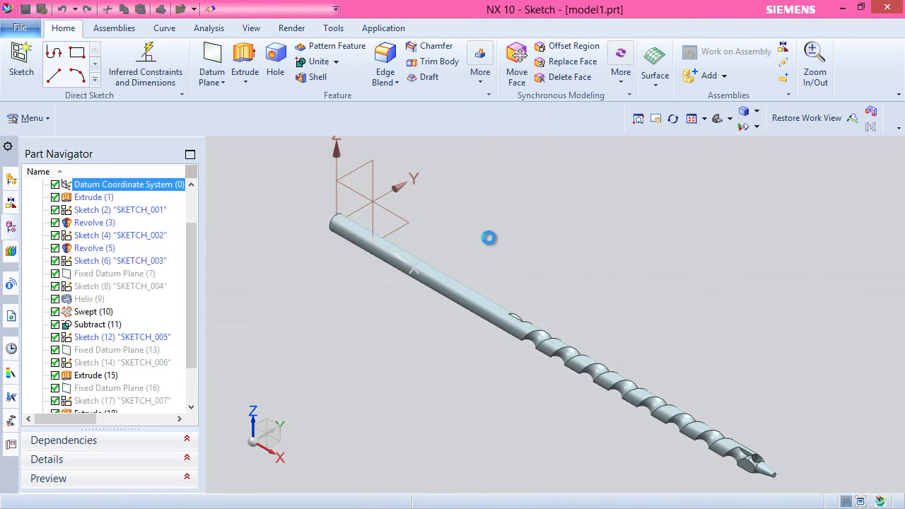
pyautogui.click(310, 321)
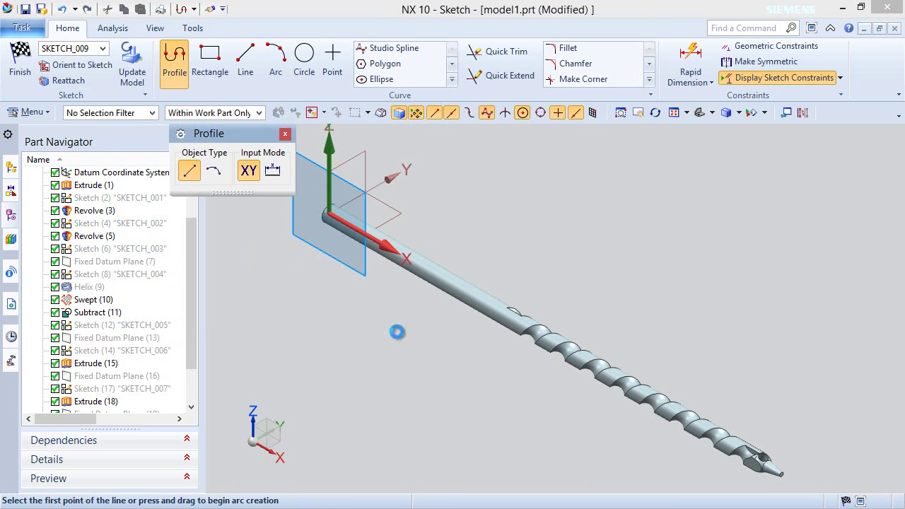
pyautogui.press('Escape')
# Step: Project the edges of the conical tip's face into the sketch using the Face Edges curve rule
pyautogui.click(453, 80)
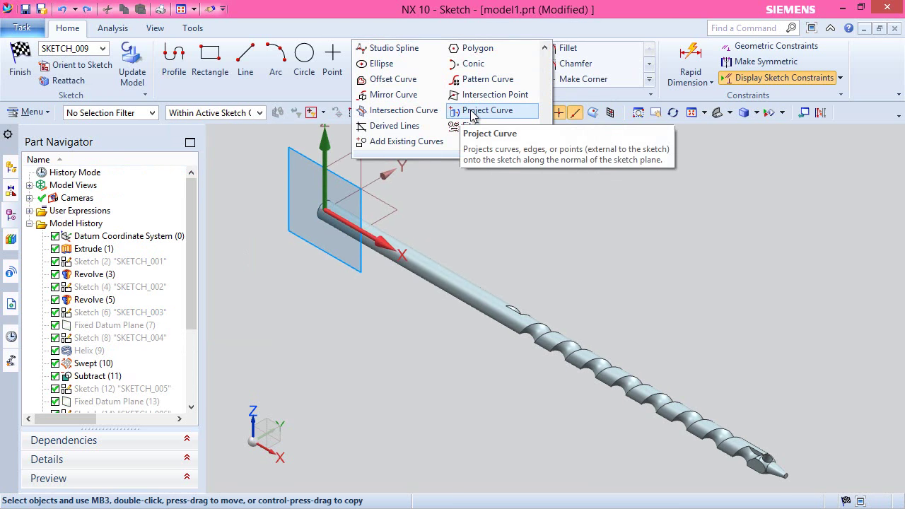
pyautogui.click(473, 113)
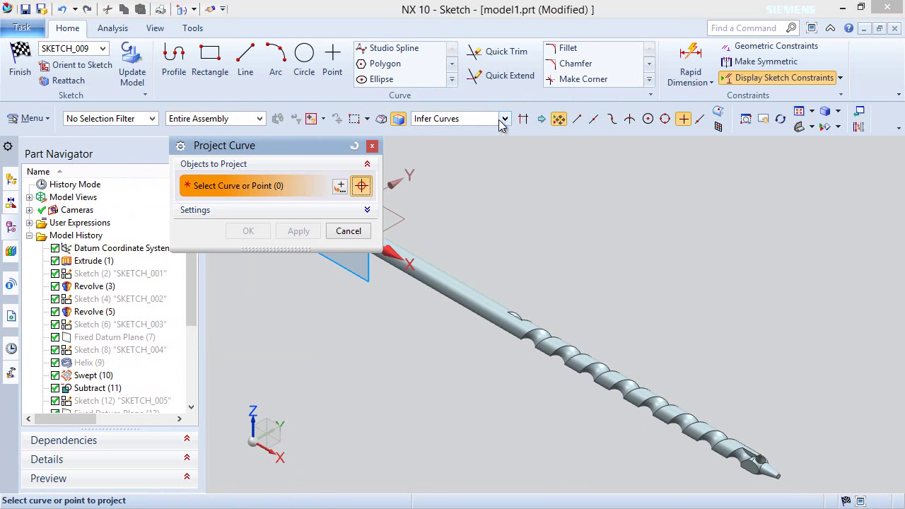
pyautogui.click(505, 119)
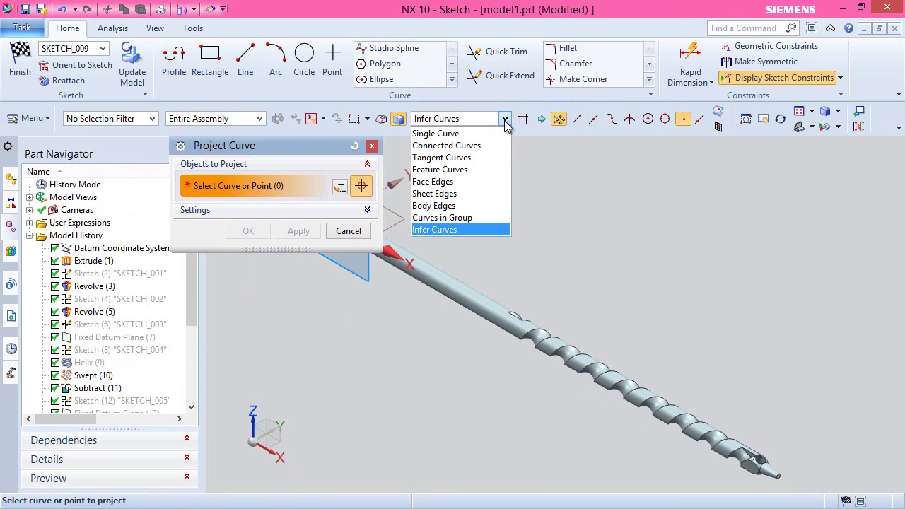
pyautogui.click(443, 182)
pyautogui.scroll(6, 693, 425)
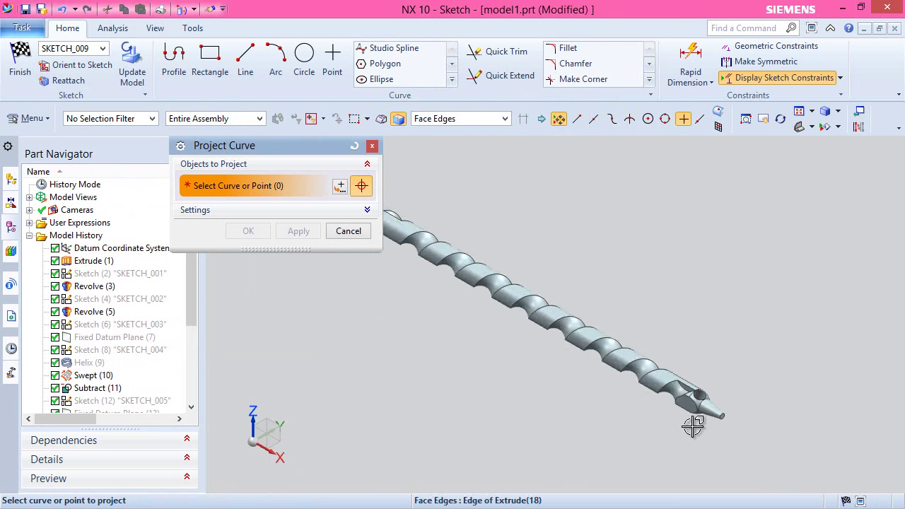
pyautogui.click(677, 365)
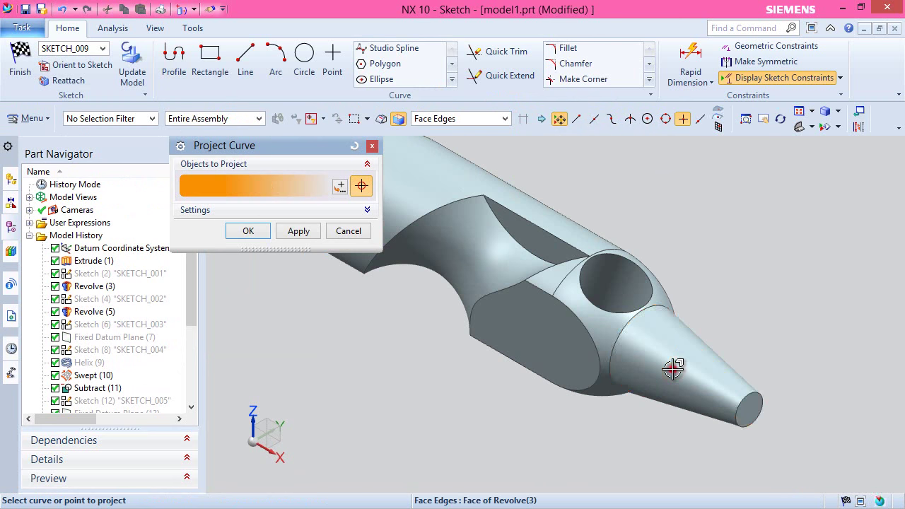
pyautogui.click(267, 235)
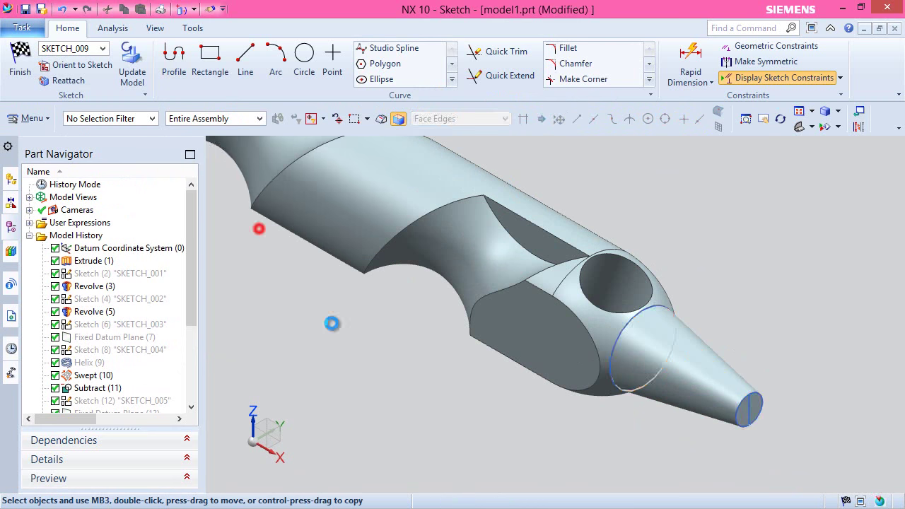
# Step: Facing the sketch plane, draw a line along the cone's upper silhouette joining the upper endpoints of the two projected lines
pyautogui.rightClick(698, 227)
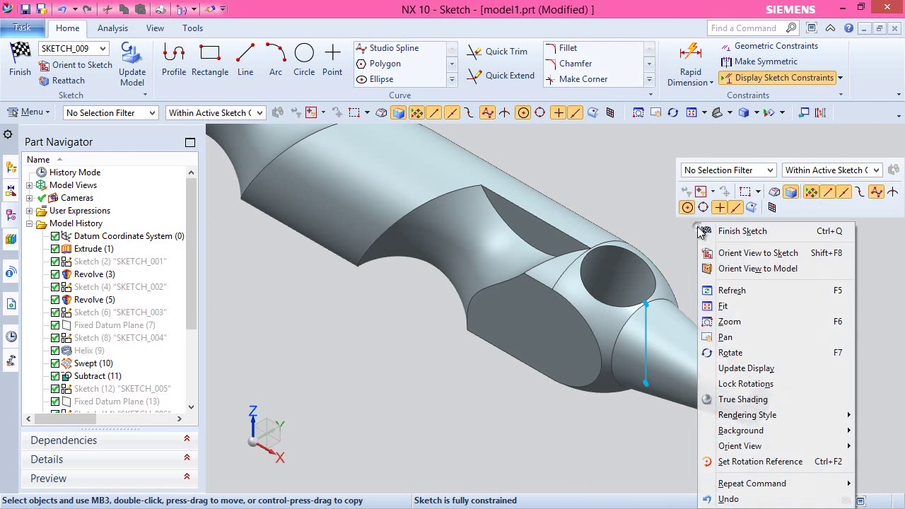
pyautogui.click(743, 252)
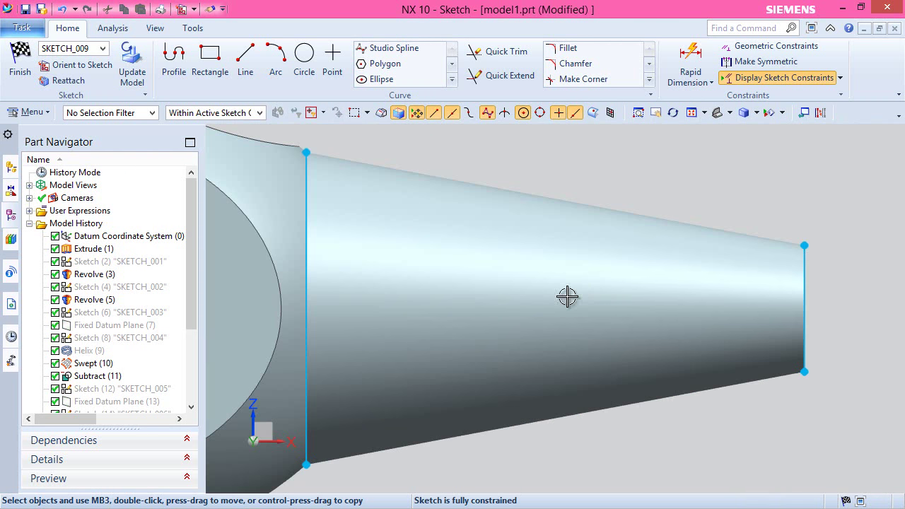
pyautogui.click(245, 60)
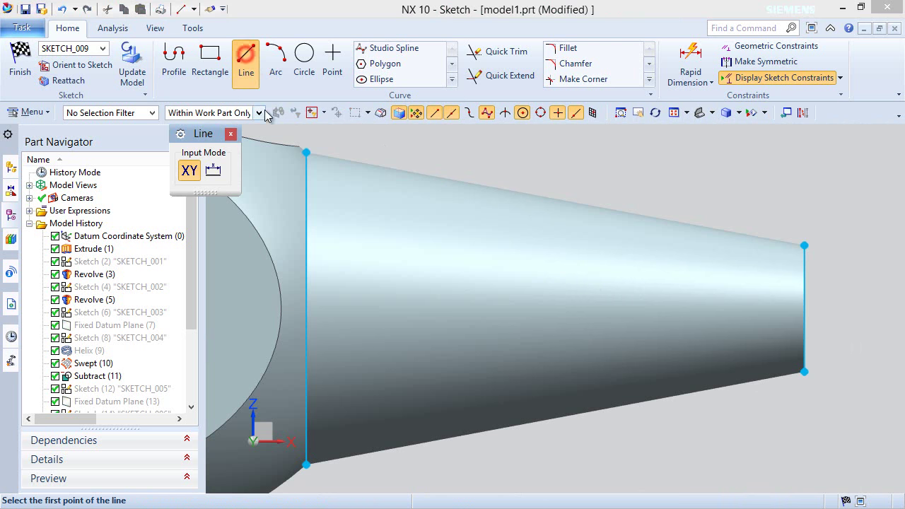
pyautogui.scroll(-1, 307, 152)
pyautogui.scroll(-2, 310, 152)
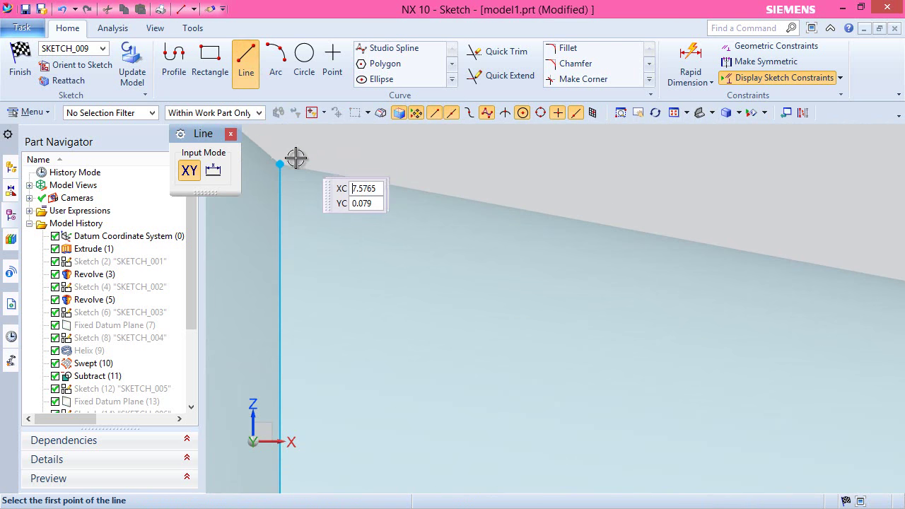
pyautogui.click(281, 163)
pyautogui.scroll(2, 297, 200)
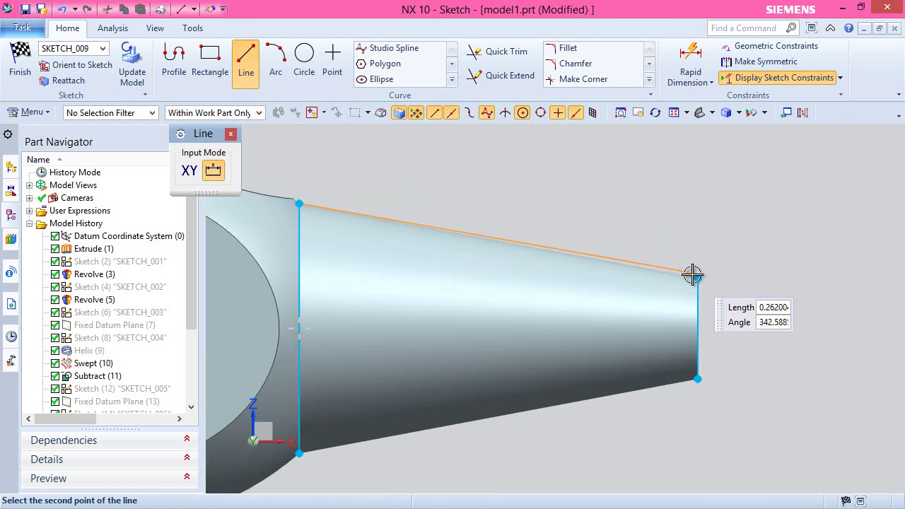
pyautogui.click(697, 277)
pyautogui.rightClick(631, 180)
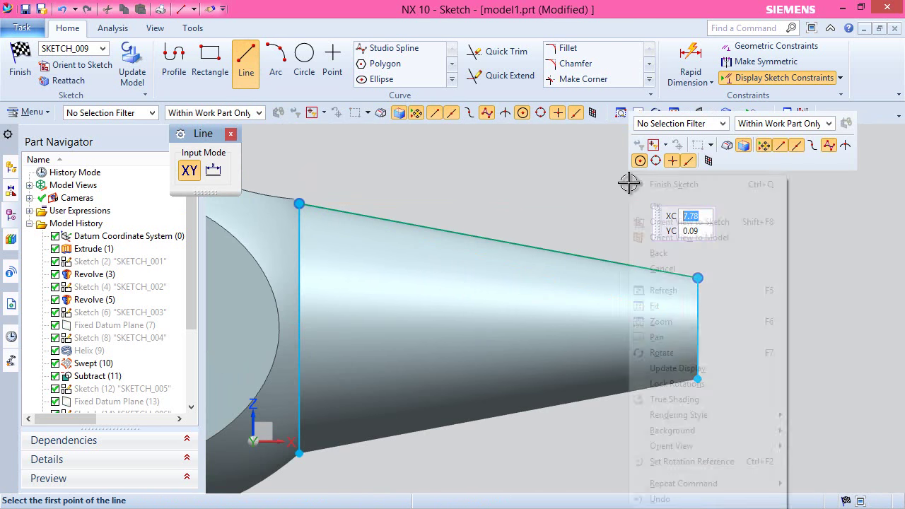
pyautogui.click(656, 207)
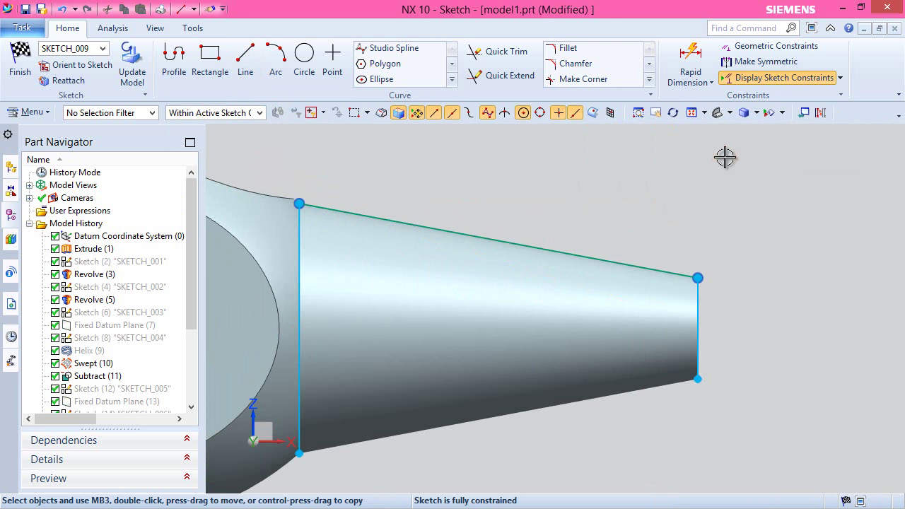
# Step: Convert the two projected lines and the slanted line to reference curves
pyautogui.click(820, 113)
pyautogui.scroll(2, 773, 239)
pyautogui.moveTo(403, 164)
pyautogui.mouseDown()
pyautogui.moveTo(521, 285)
pyautogui.moveTo(679, 394)
pyautogui.moveTo(677, 417)
pyautogui.moveTo(785, 418)
pyautogui.mouseUp()
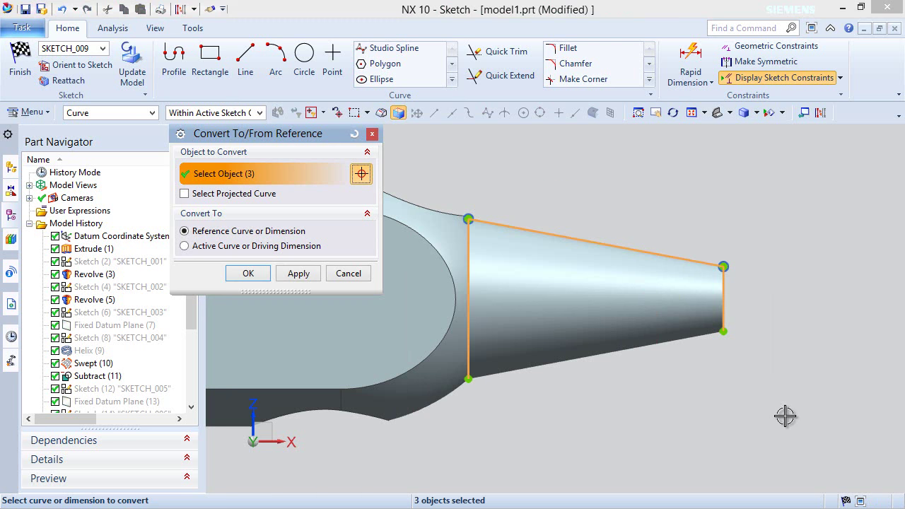
pyautogui.click(251, 273)
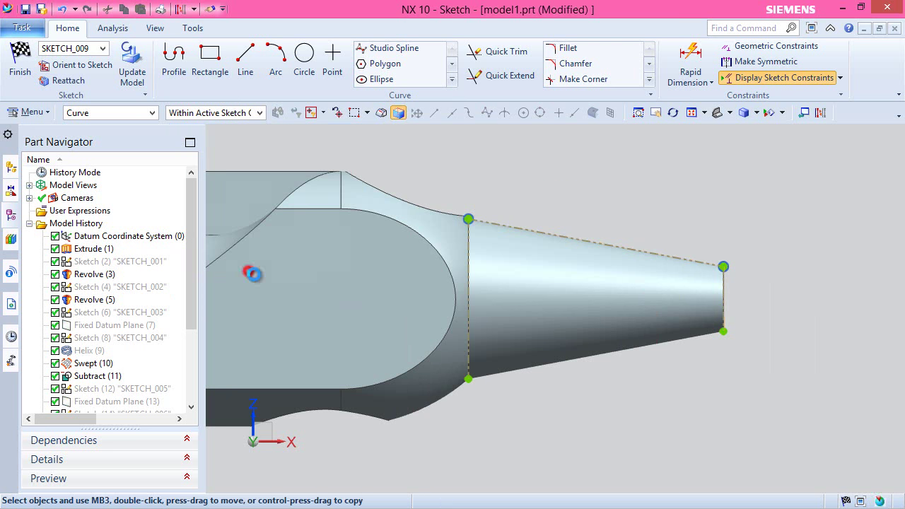
pyautogui.click(560, 202)
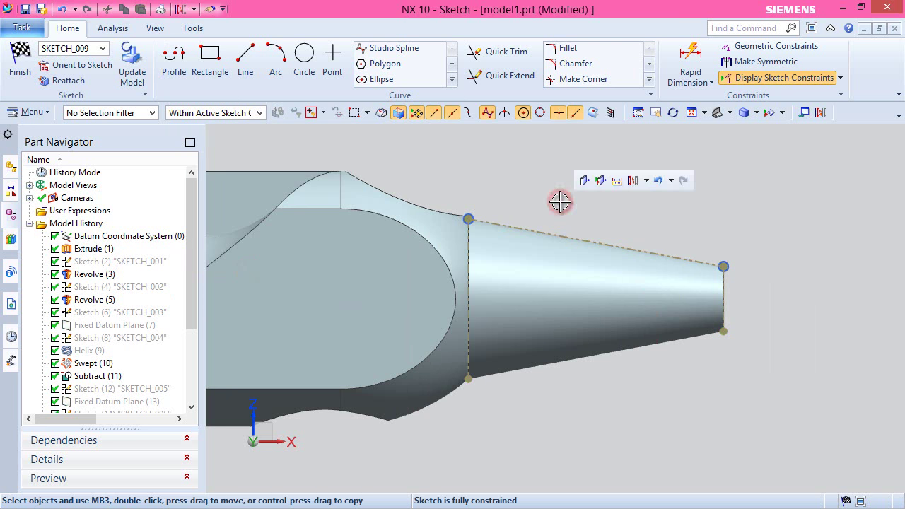
pyautogui.click(560, 203)
# Step: Draw a 0.0156 long line along the slanted reference line, starting at its endpoint on the cone's wide end
pyautogui.click(246, 60)
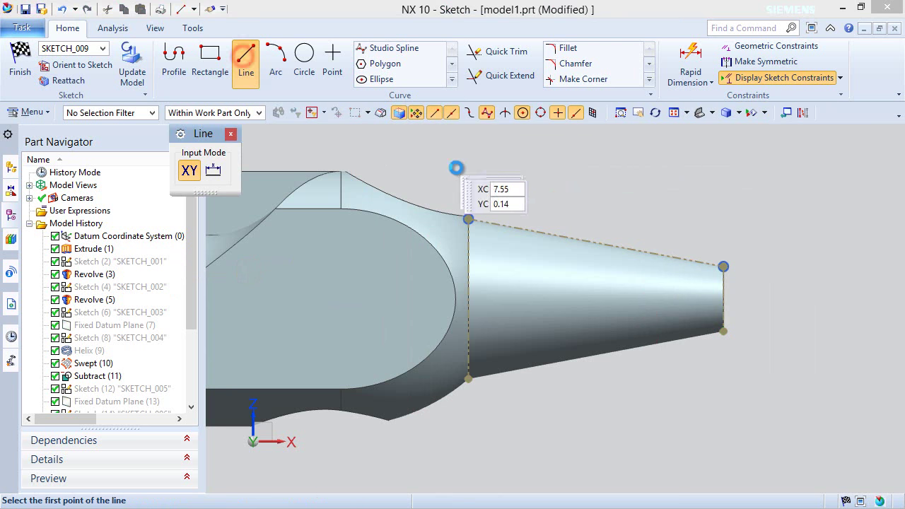
pyautogui.scroll(3, 483, 200)
pyautogui.scroll(2, 481, 216)
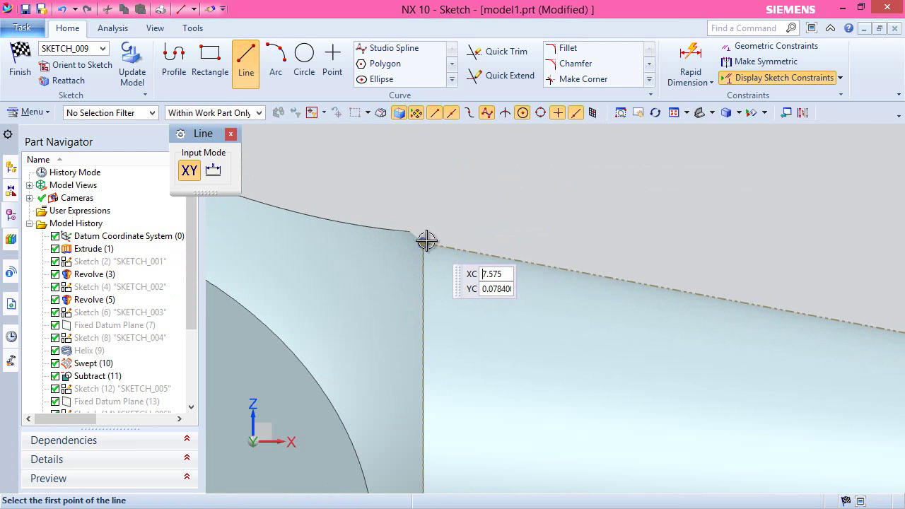
pyautogui.click(423, 242)
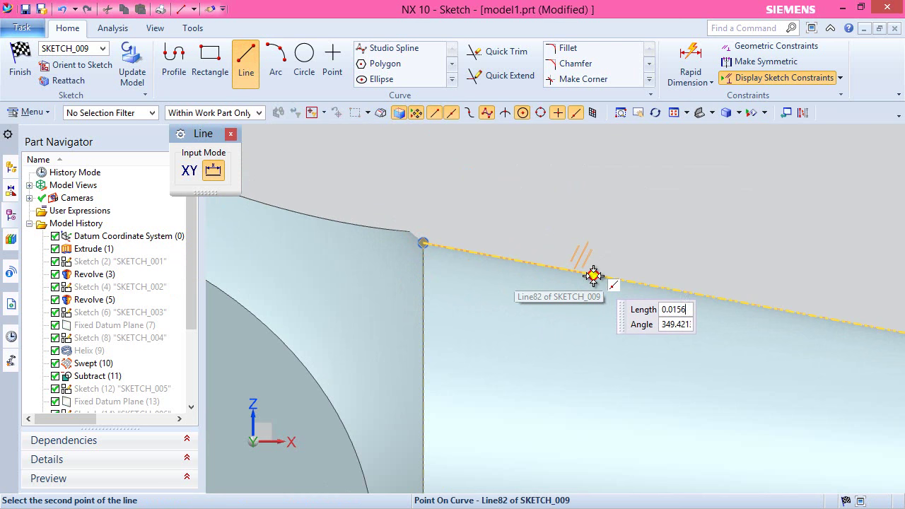
pyautogui.write('0.0156')
pyautogui.press('Tab')
pyautogui.press('Return')
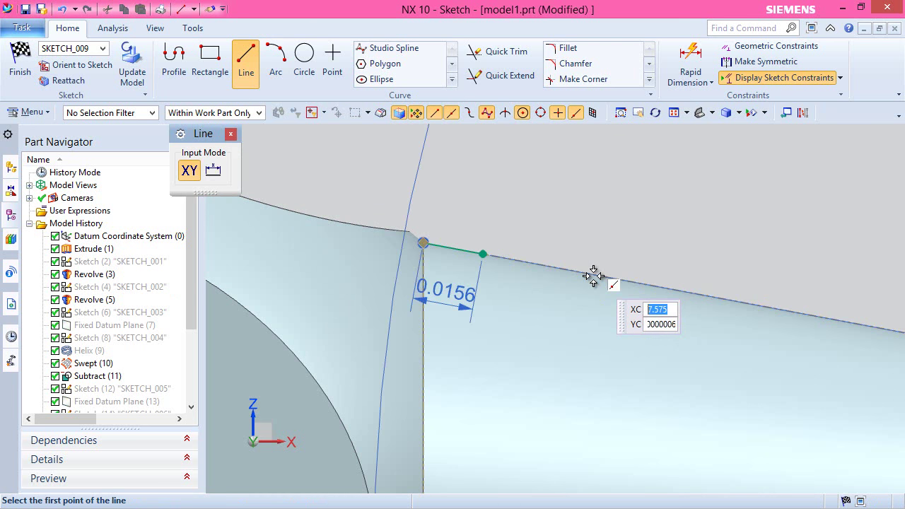
pyautogui.scroll(3, 436, 225)
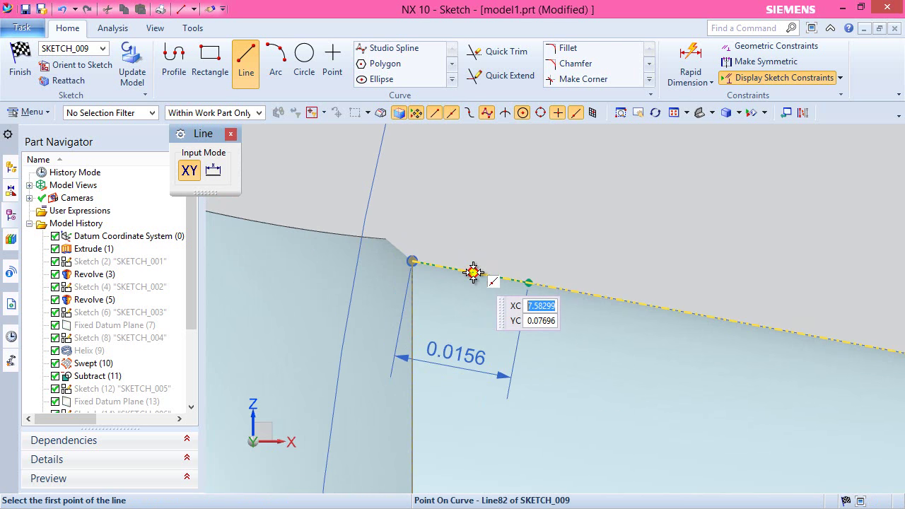
# Step: Draw a 0.0078 long line at 260° from the 0.0156 line's midpoint, and join its lower end to the cone's wide-end corner
pyautogui.click(474, 272)
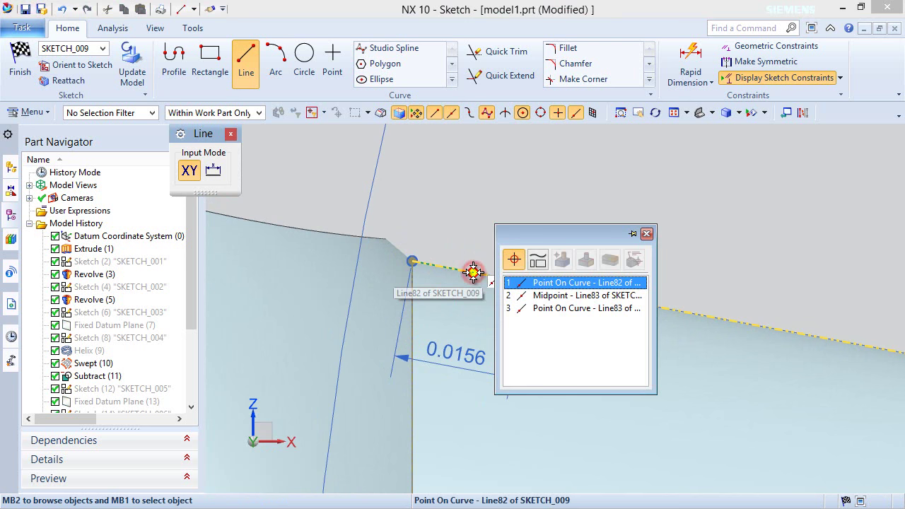
pyautogui.click(524, 296)
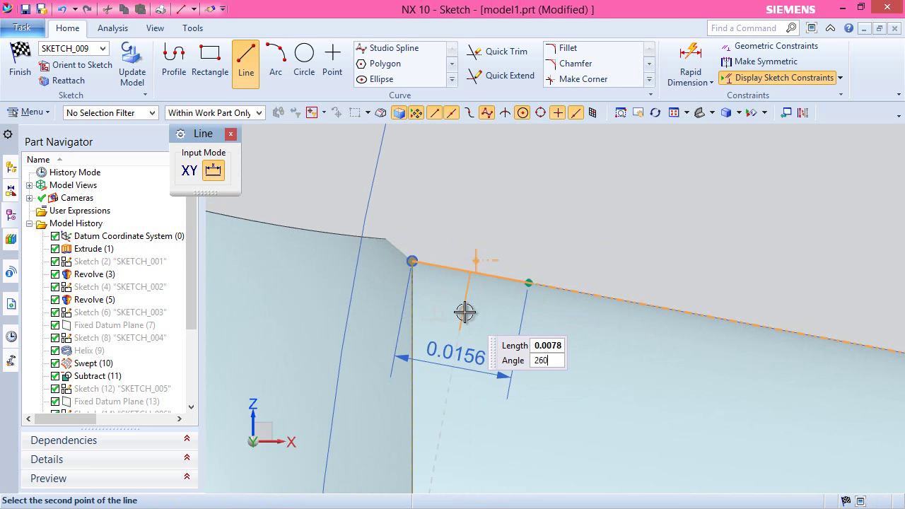
pyautogui.press('Return')
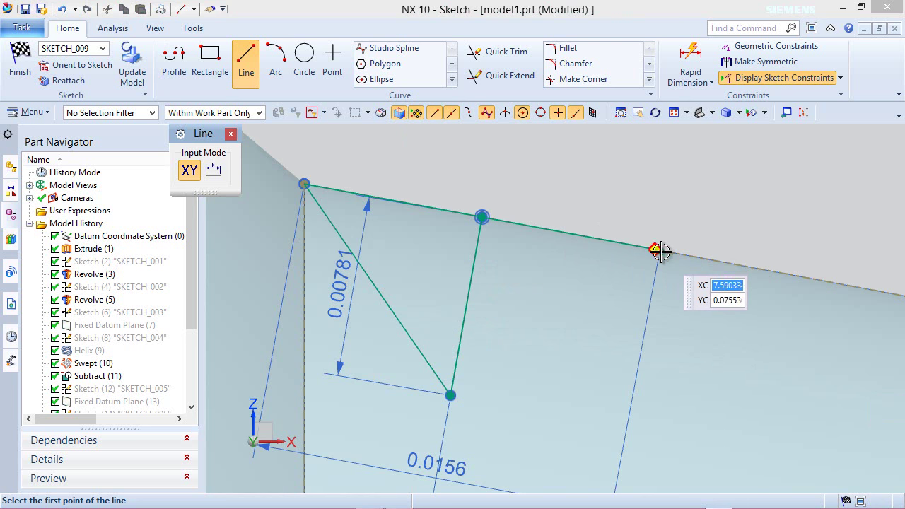
# Step: Close the triangle with a line from the other end of the 0.0156 line to the lower end of the middle line
pyautogui.click(661, 251)
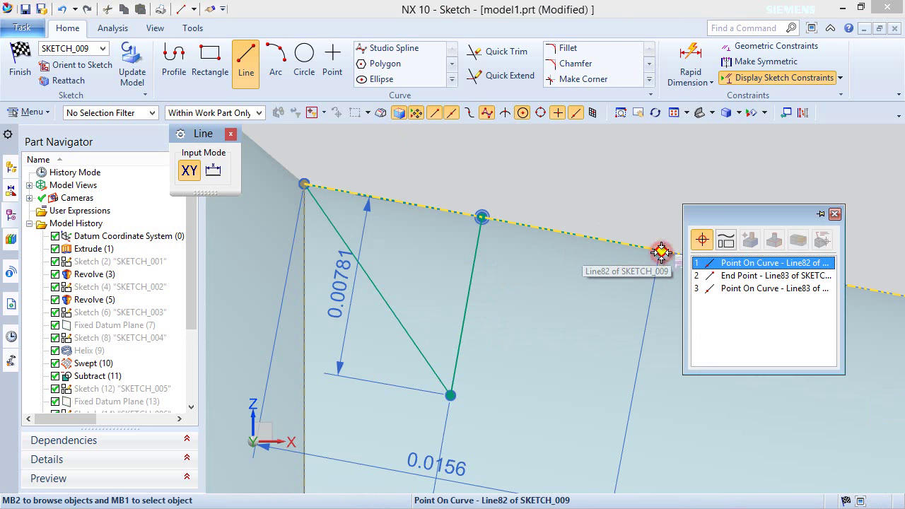
pyautogui.click(704, 276)
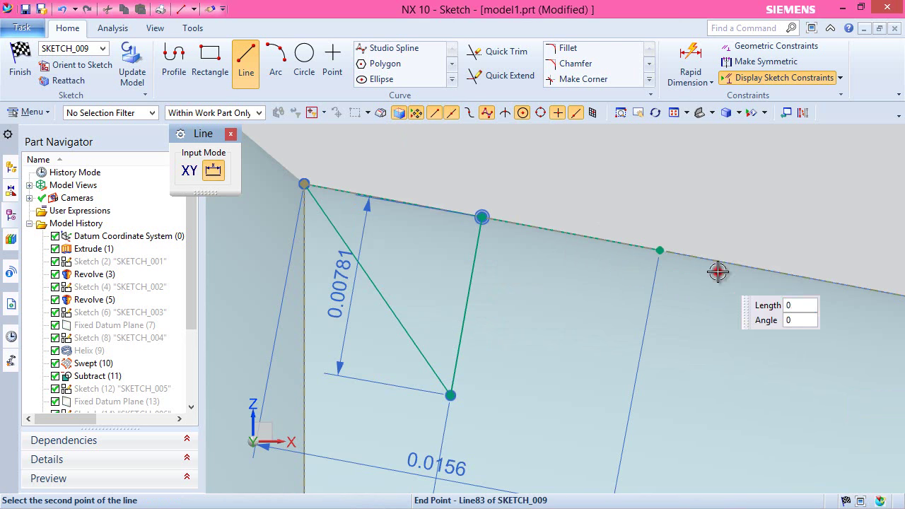
pyautogui.click(449, 395)
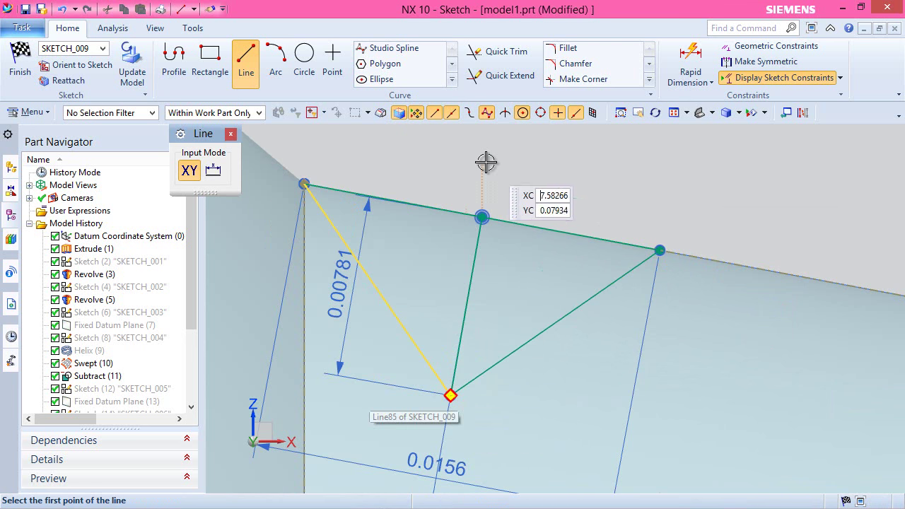
pyautogui.press('Escape')
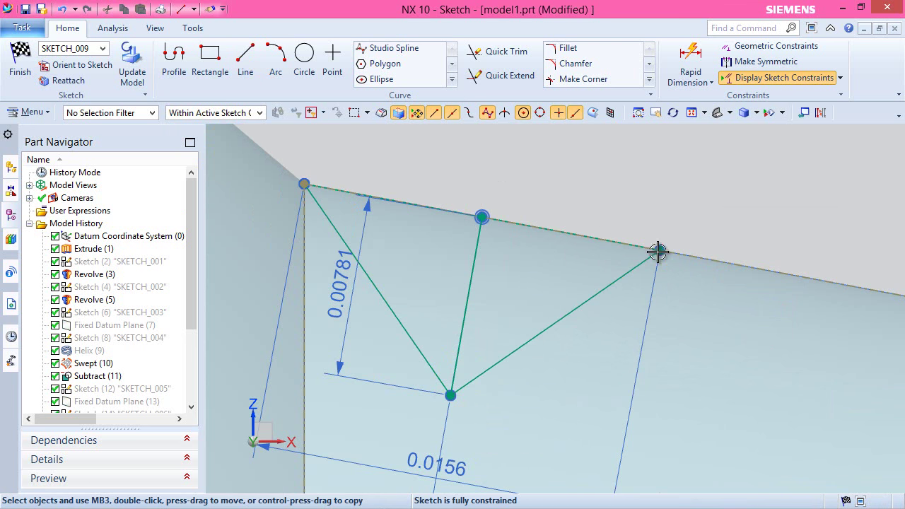
# Step: Move the 0.0156 and 0.00781 dimensions outside the triangle and convert its middle line to a reference curve
pyautogui.scroll(-2, 658, 252)
pyautogui.moveTo(532, 407); pyautogui.dragTo(584, 173)
pyautogui.moveTo(478, 270); pyautogui.dragTo(697, 340)
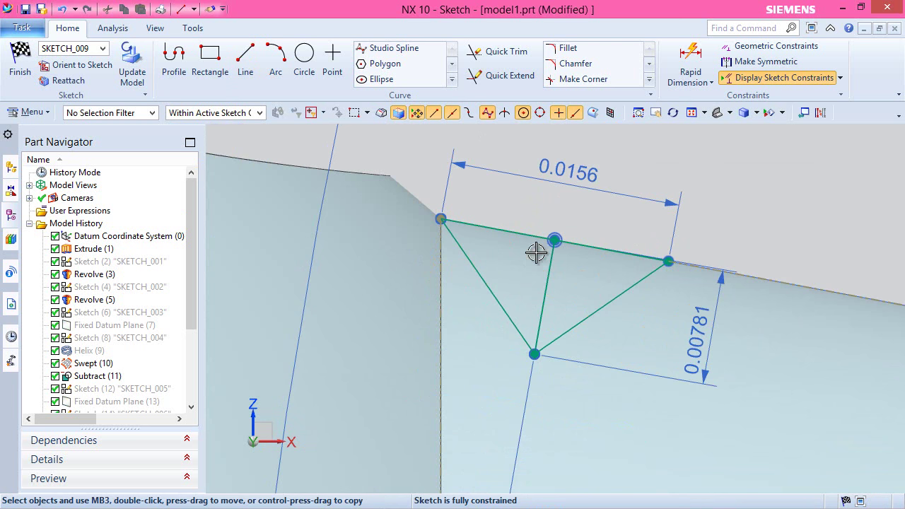
pyautogui.click(550, 278)
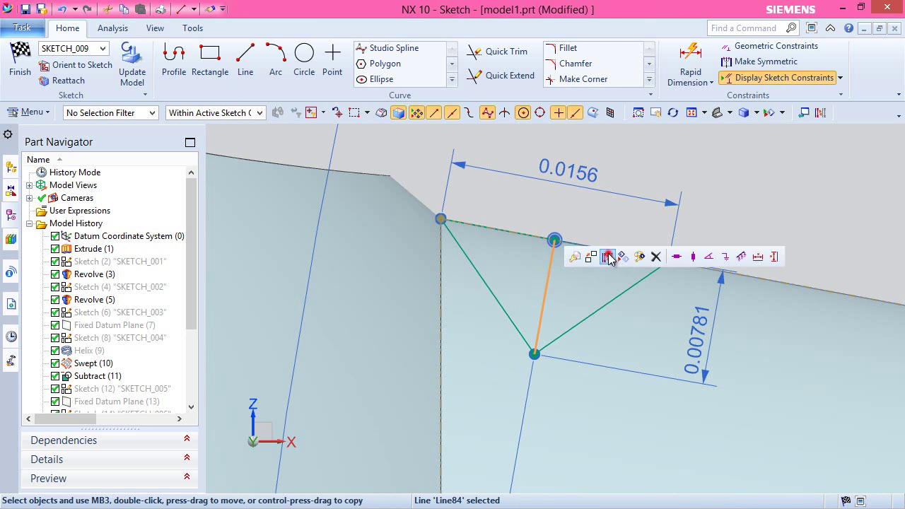
pyautogui.click(609, 257)
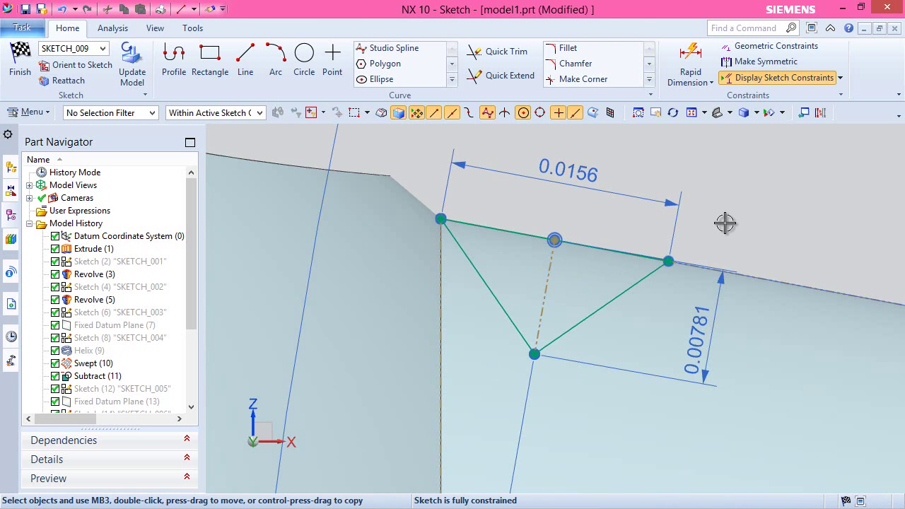
# Step: Offset the triangle's 0.0156 long top line outward, away from the cone, by 0.0015 in with one copy
pyautogui.click(452, 79)
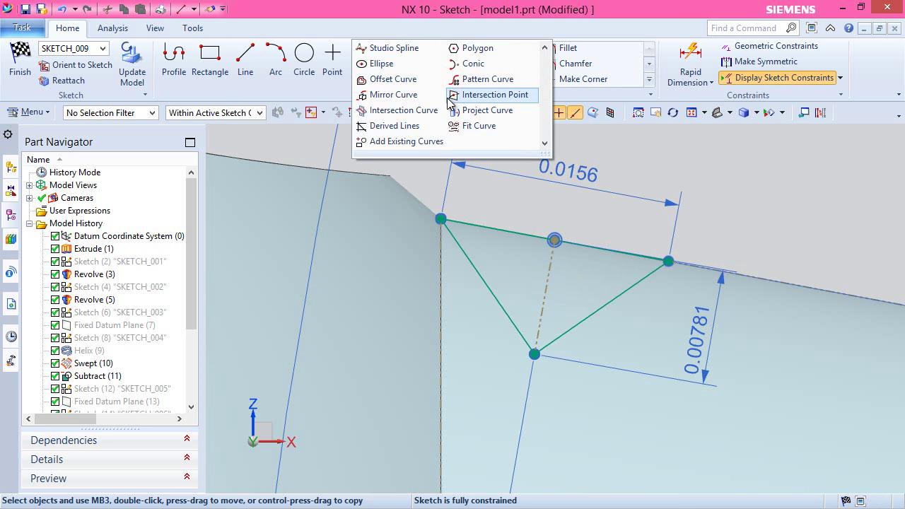
pyautogui.click(413, 79)
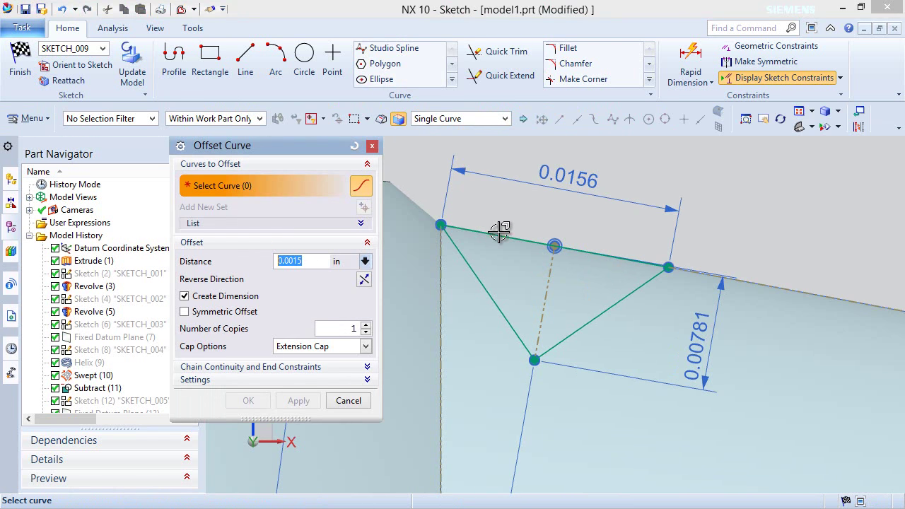
pyautogui.click(498, 233)
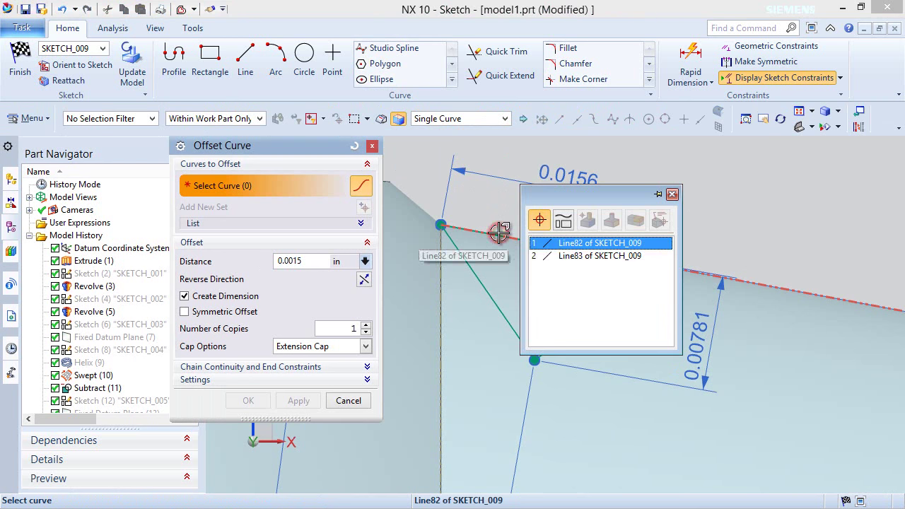
pyautogui.click(556, 253)
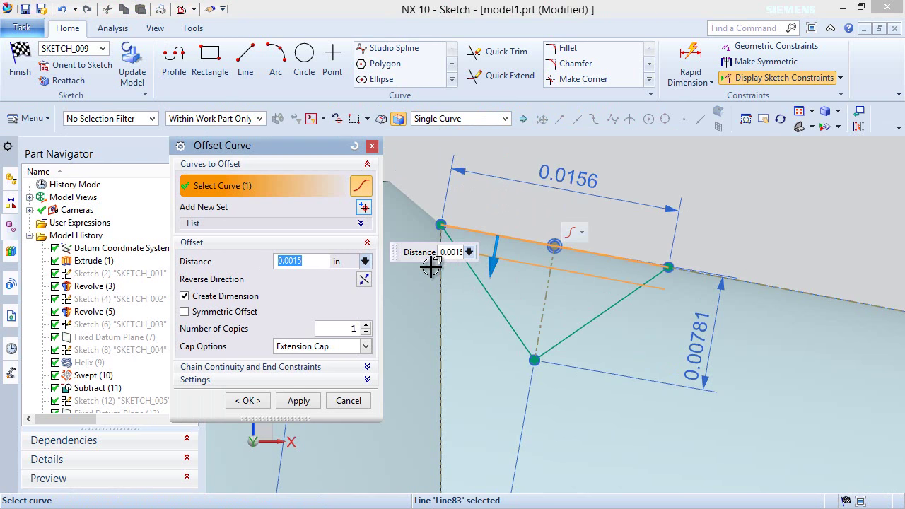
pyautogui.click(365, 279)
pyautogui.click(310, 260)
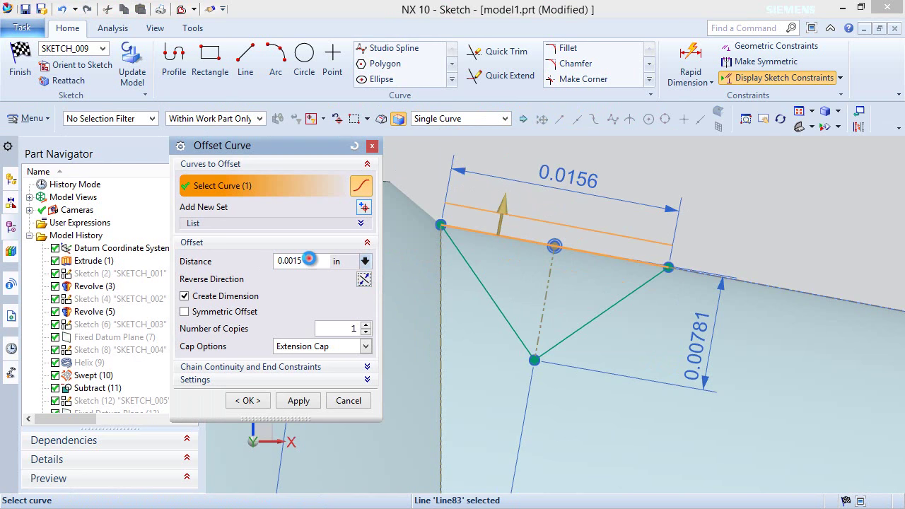
pyautogui.click(258, 402)
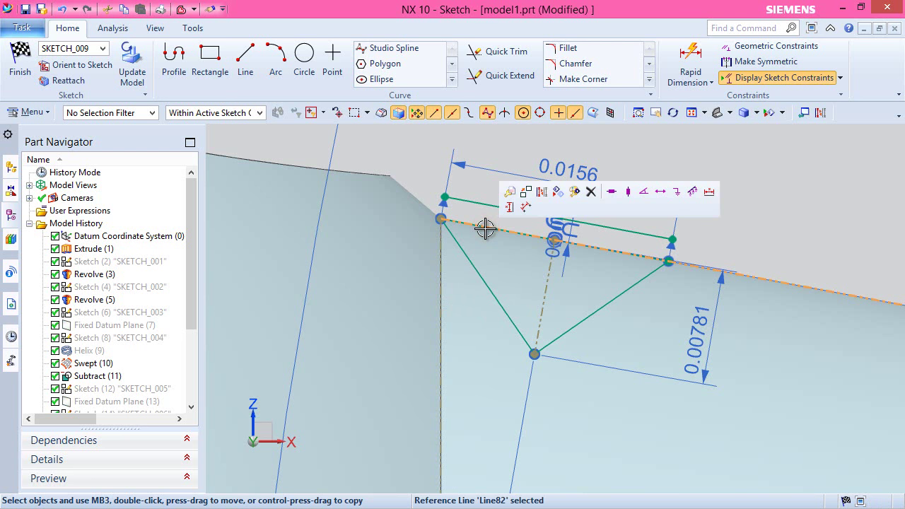
# Step: Convert the original 0.0156 long line on the cone's silhouette to a reference curve
pyautogui.press('Escape')
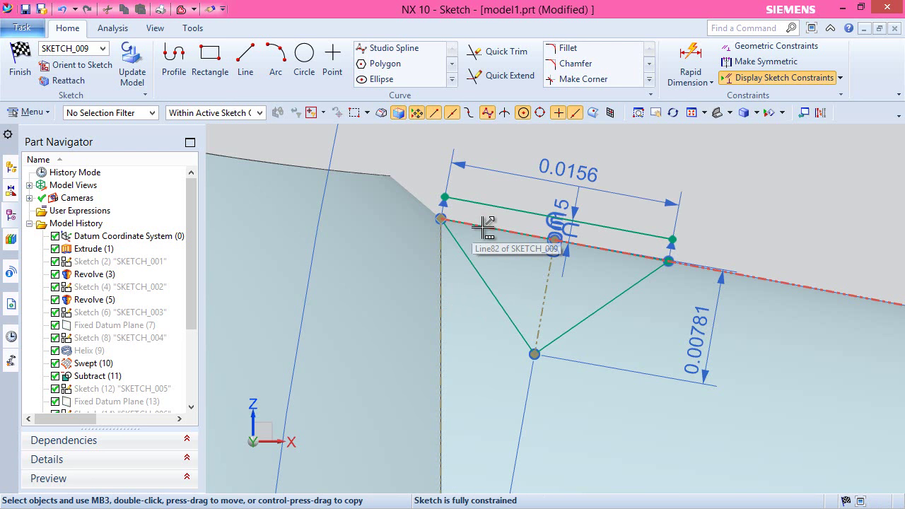
pyautogui.click(484, 225)
pyautogui.click(531, 252)
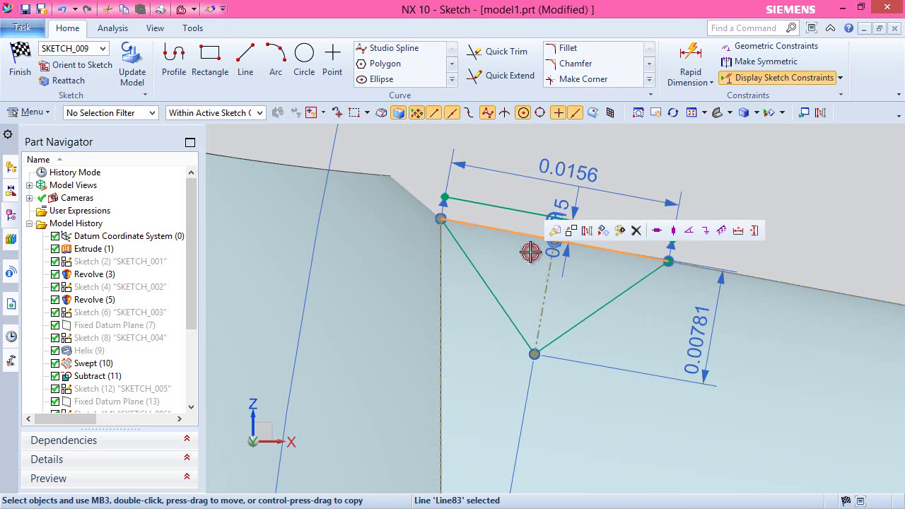
pyautogui.click(586, 232)
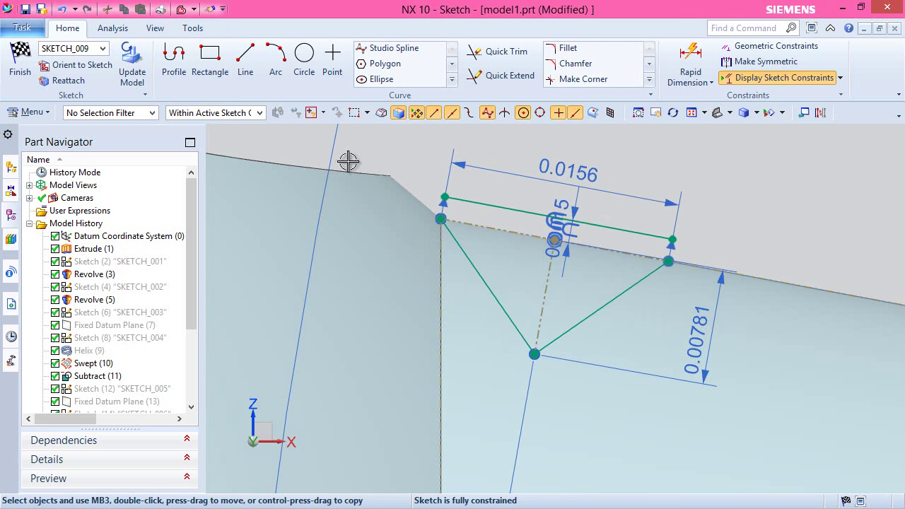
# Step: Connect the offset line to the triangle's corner at the cone's wide end, and remove the overconstraining perpendicular constraint
pyautogui.click(244, 60)
pyautogui.scroll(5, 460, 220)
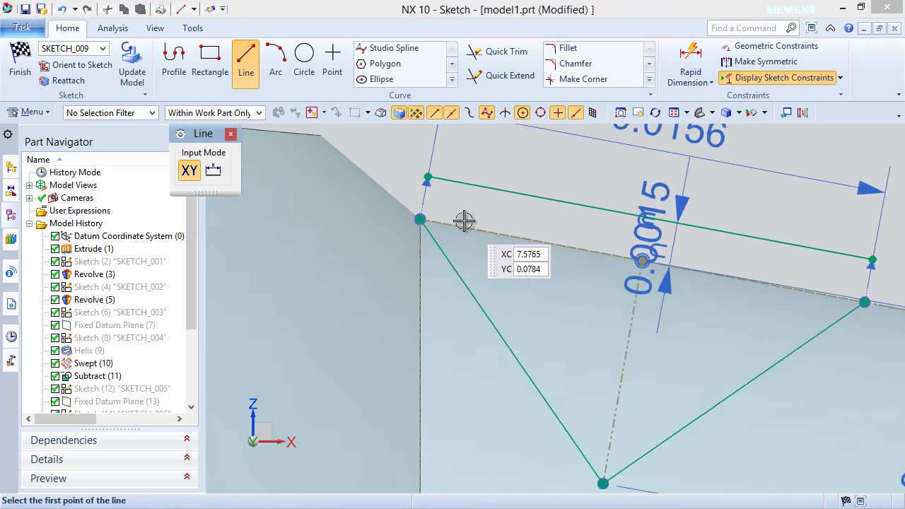
pyautogui.click(417, 170)
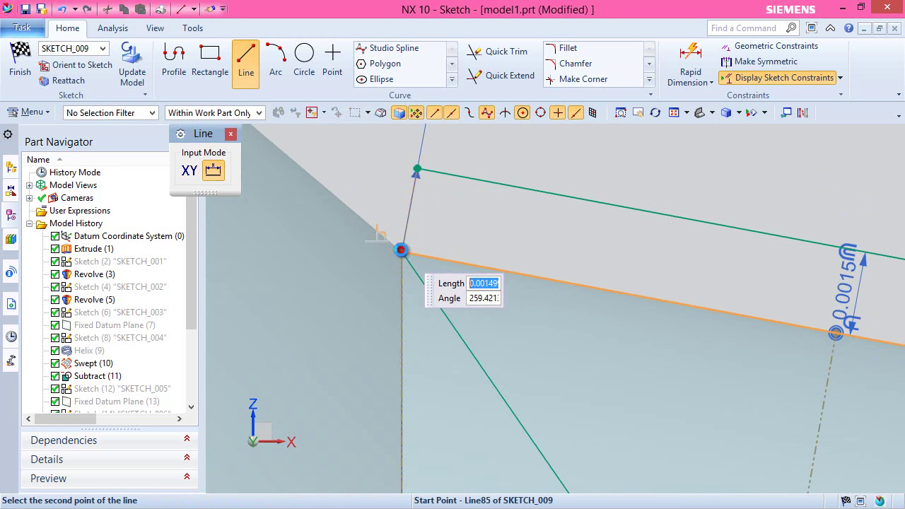
pyautogui.click(402, 251)
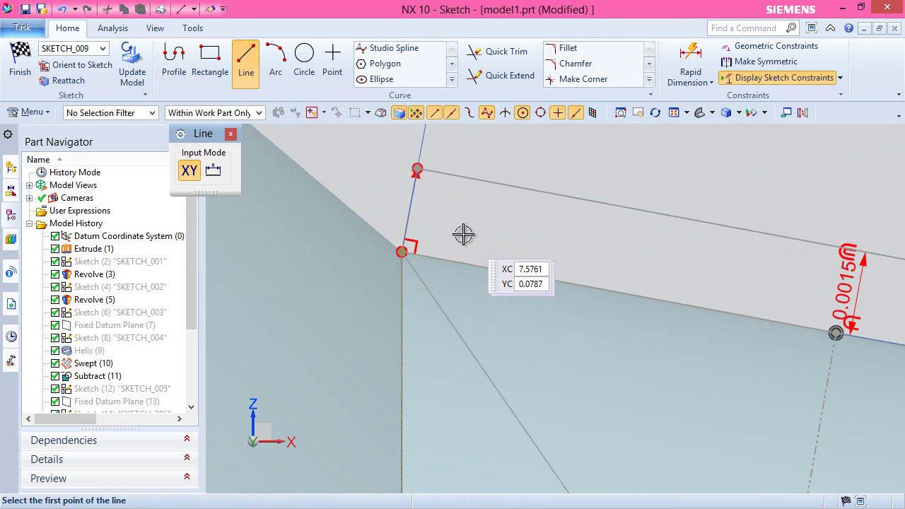
pyautogui.press('Escape')
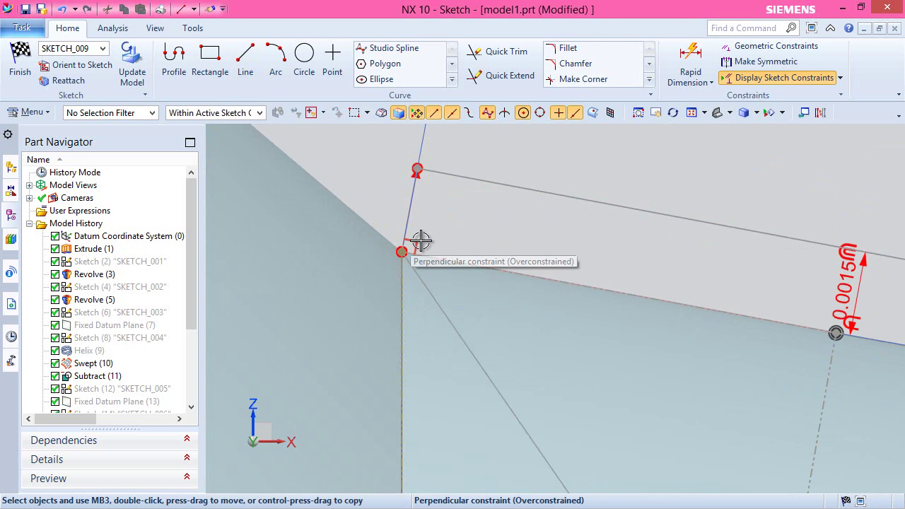
pyautogui.click(439, 221)
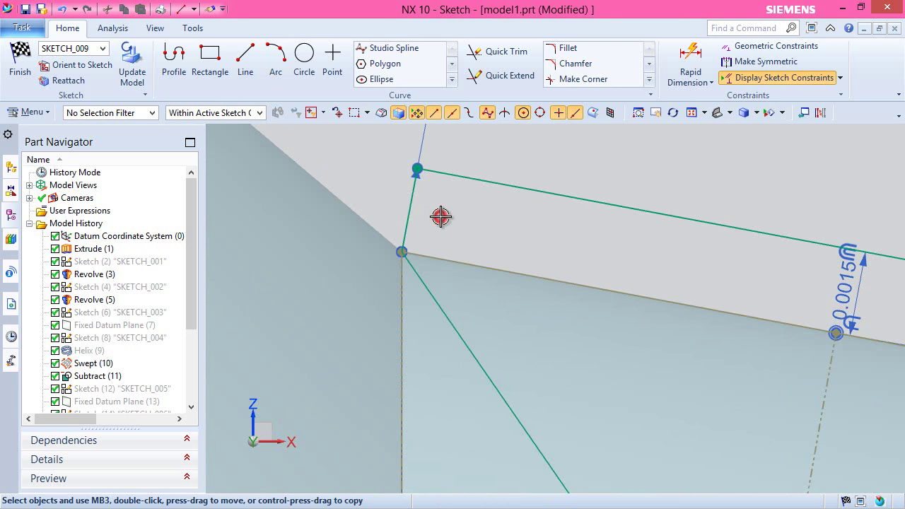
pyautogui.scroll(-3, 424, 225)
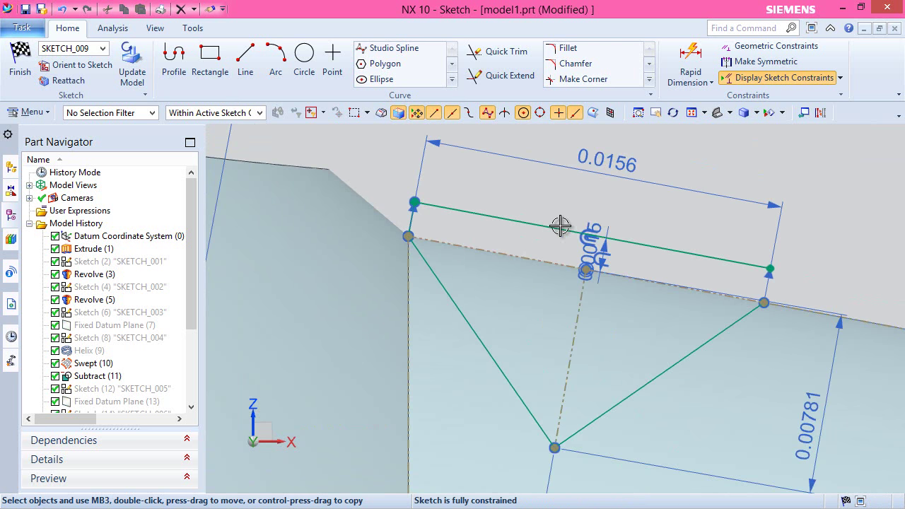
# Step: Close the profile with a line from the offset line's other endpoint to the triangle's corner nearer the tip
pyautogui.click(245, 64)
pyautogui.scroll(4, 772, 290)
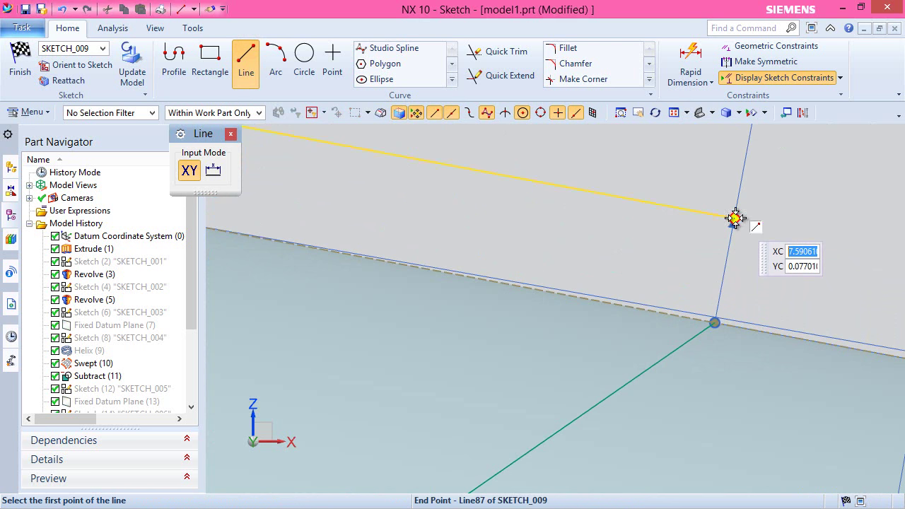
pyautogui.click(734, 219)
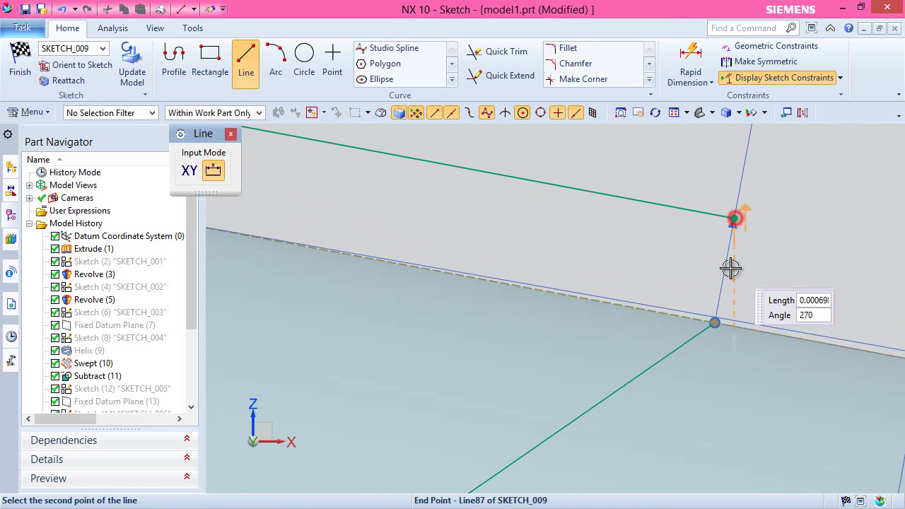
pyautogui.click(715, 320)
pyautogui.press('Escape')
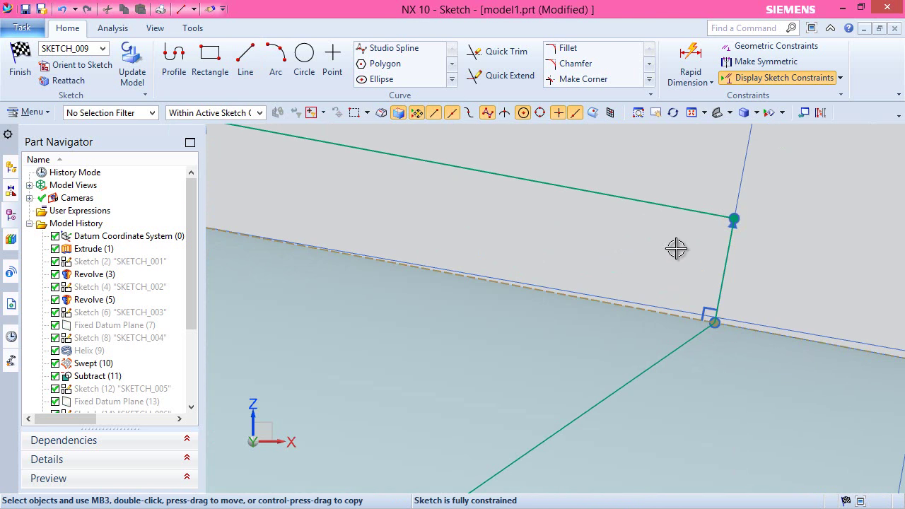
pyautogui.scroll(-4, 677, 248)
pyautogui.scroll(-2, 713, 259)
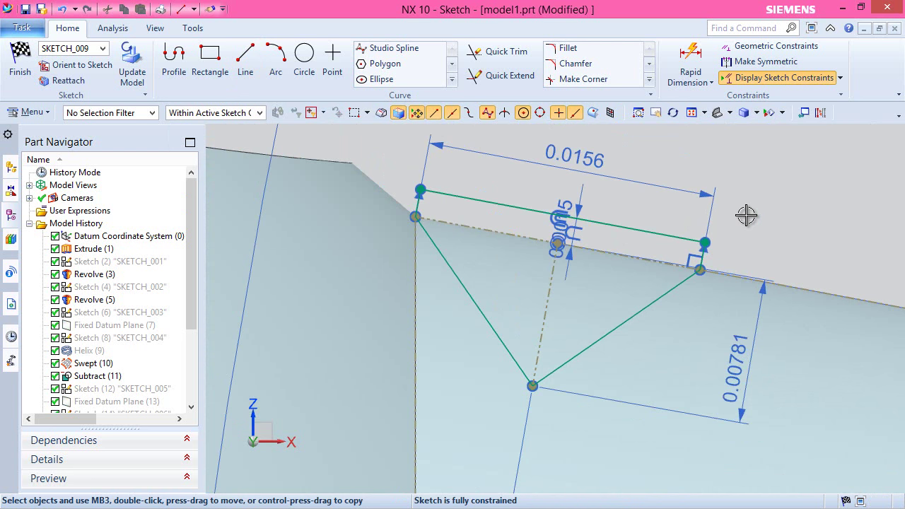
# Step: Move the 0.0015 offset dimension clear above the profile and finish the sketch
pyautogui.click(573, 204)
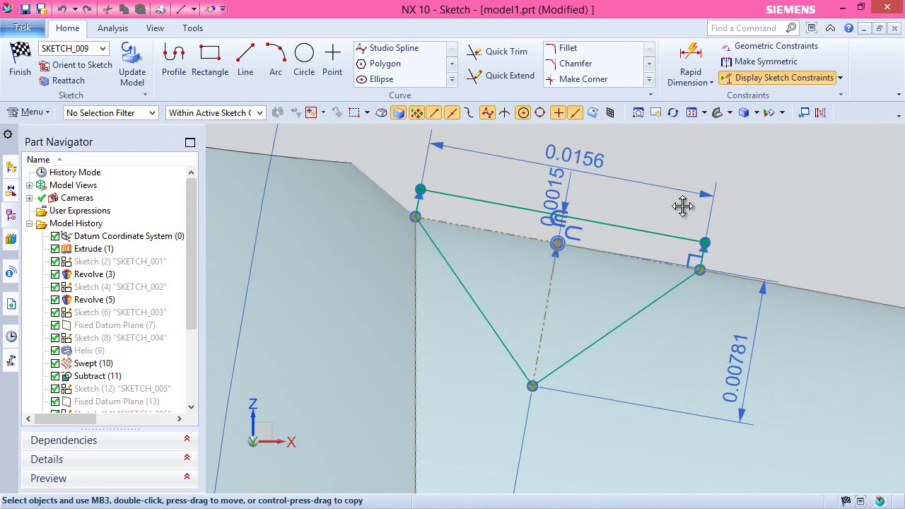
pyautogui.click(759, 209)
pyautogui.rightClick(748, 235)
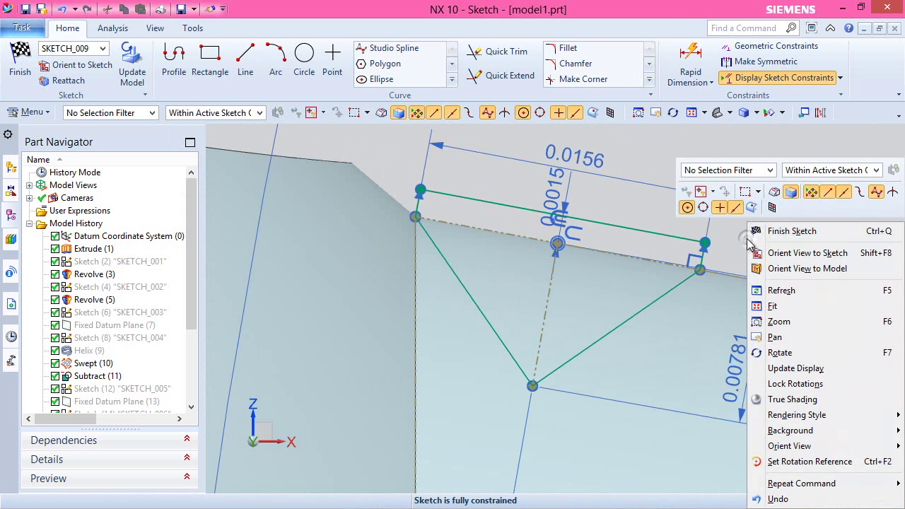
pyautogui.click(763, 231)
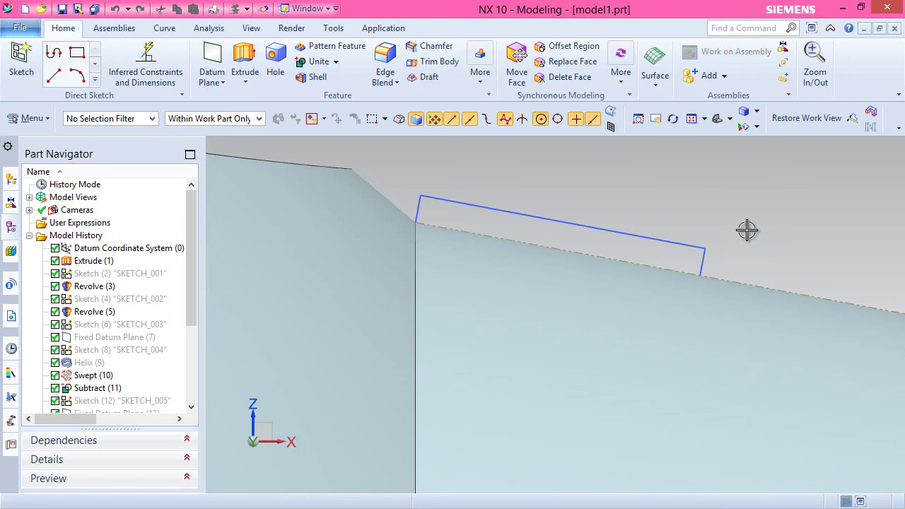
# Step: Orient the model to a pictorial view of the whole drill bit and save the part
pyautogui.click(729, 119)
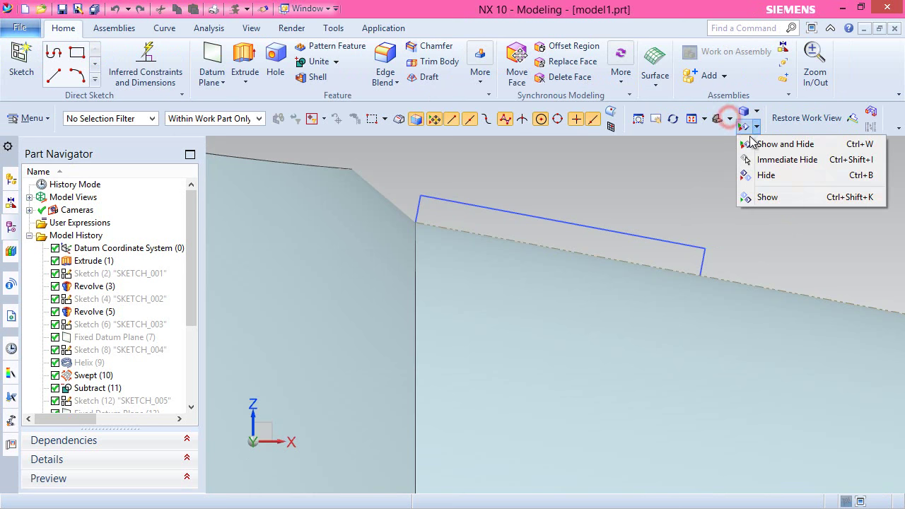
pyautogui.click(752, 139)
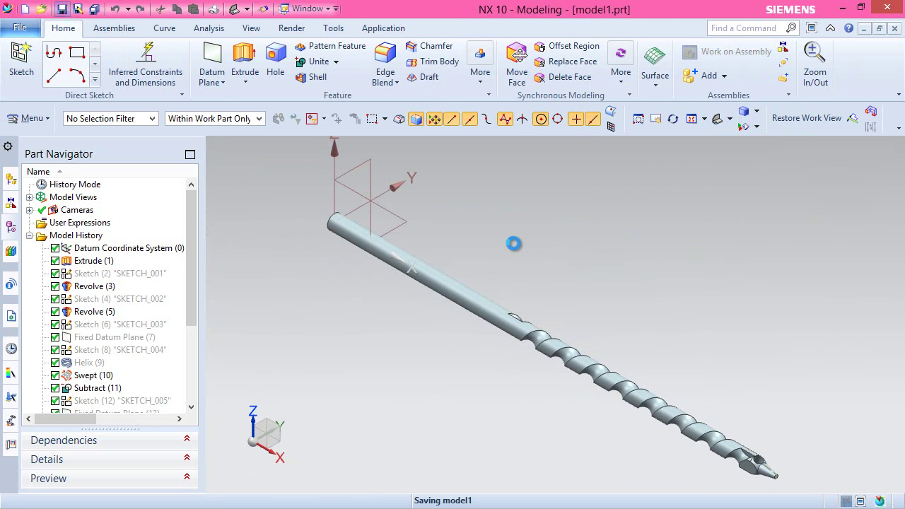
pyautogui.click(513, 244)
pyautogui.scroll(3, 684, 387)
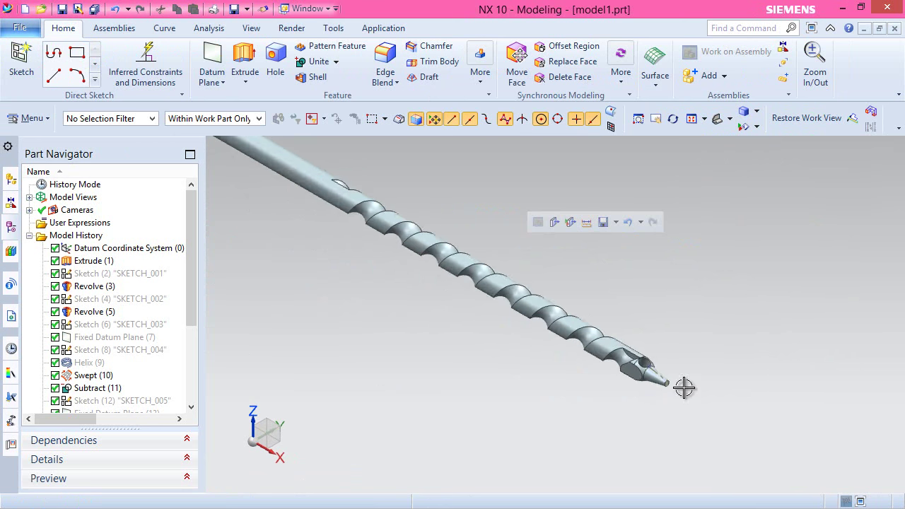
# Step: Create an inferred datum plane through the triangle's corner at the cone's wide end, parallel to the tip's flat end face
pyautogui.scroll(10, 684, 387)
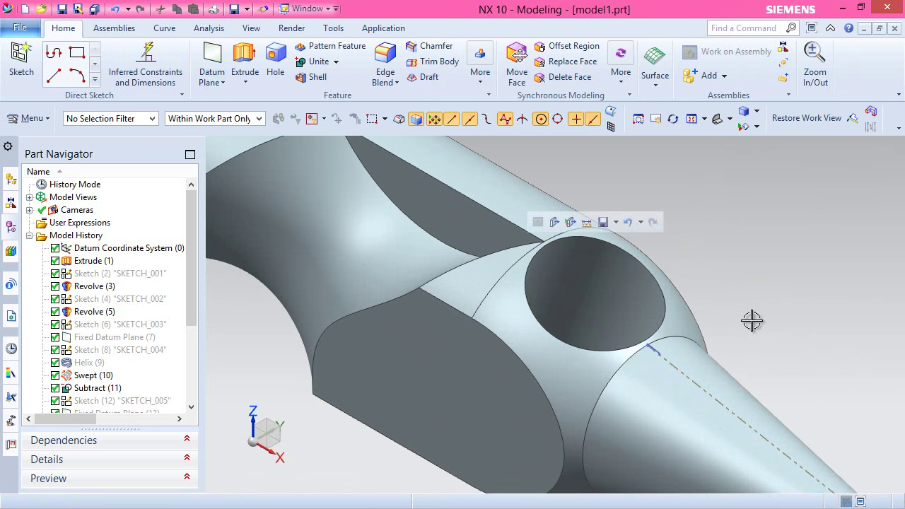
pyautogui.click(212, 58)
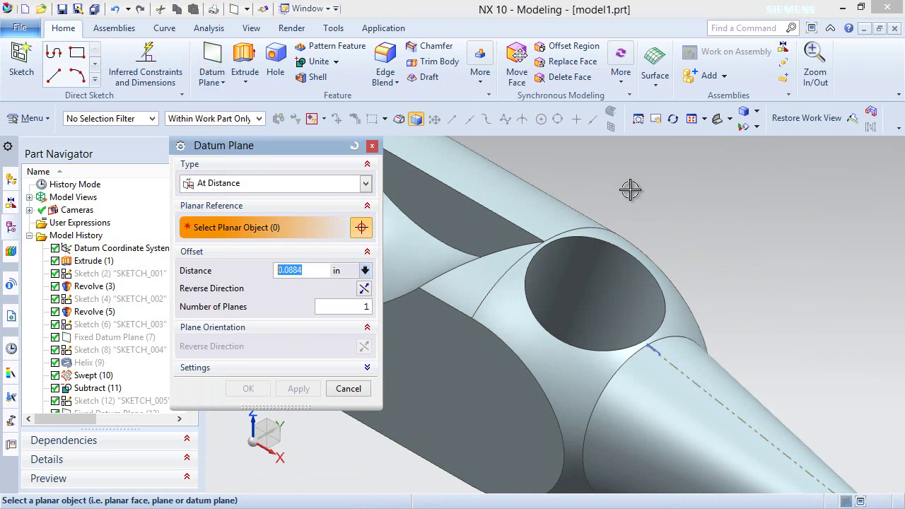
pyautogui.click(352, 150)
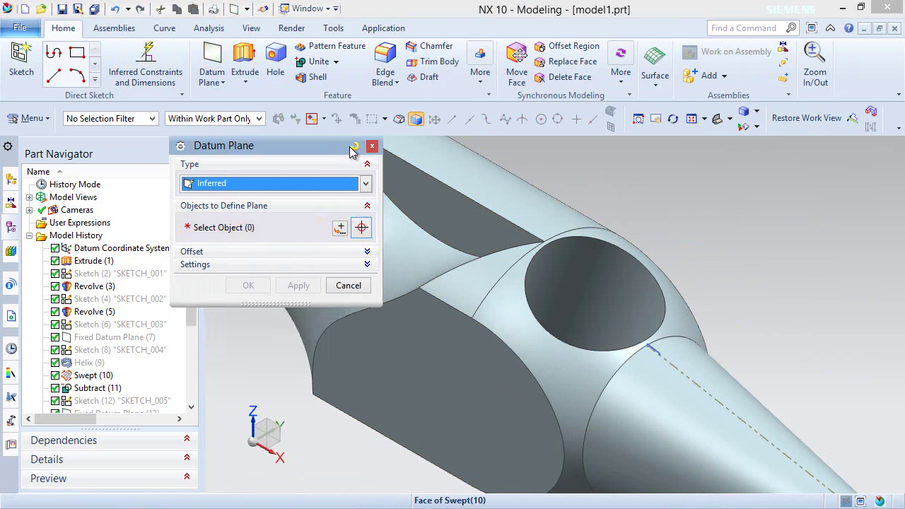
pyautogui.scroll(8, 667, 370)
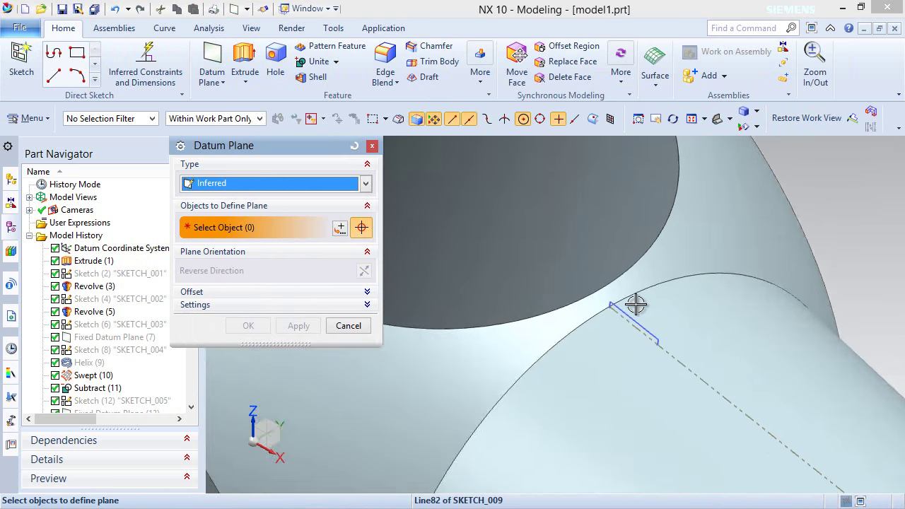
pyautogui.scroll(3, 573, 325)
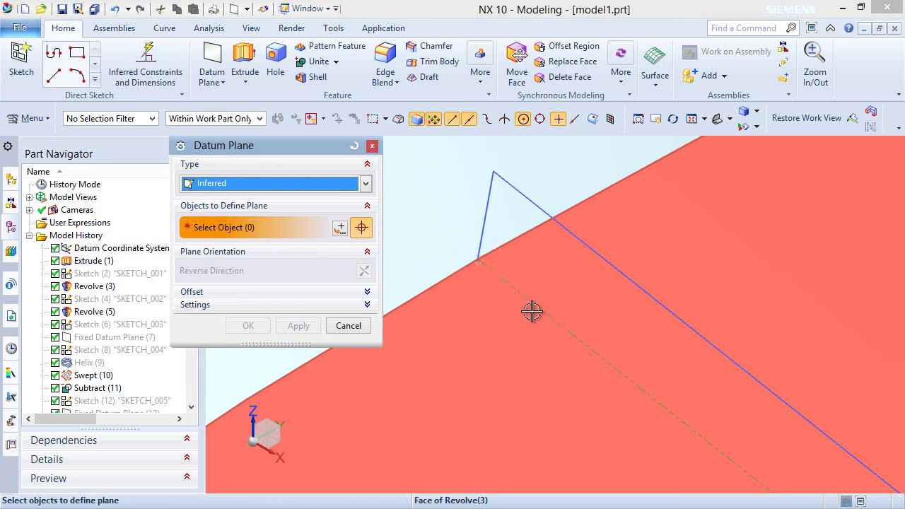
pyautogui.click(478, 261)
pyautogui.scroll(-6, 481, 265)
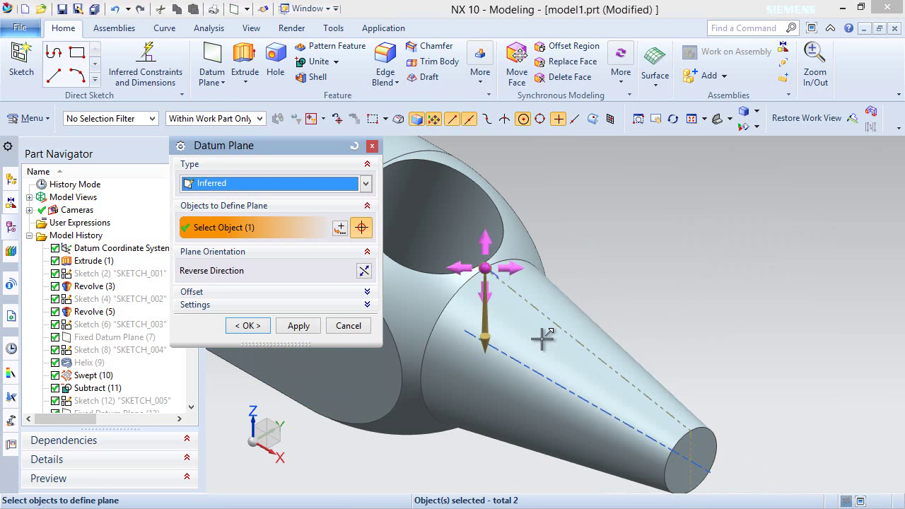
pyautogui.click(701, 446)
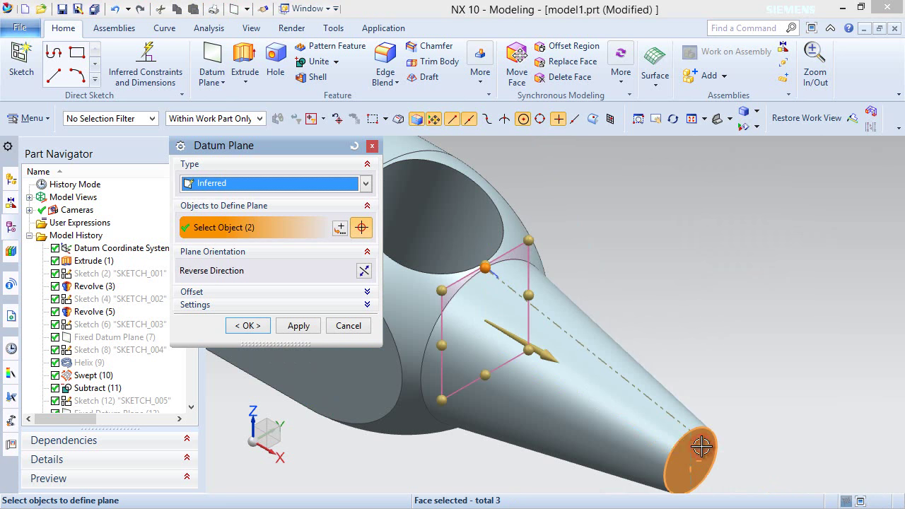
pyautogui.click(248, 327)
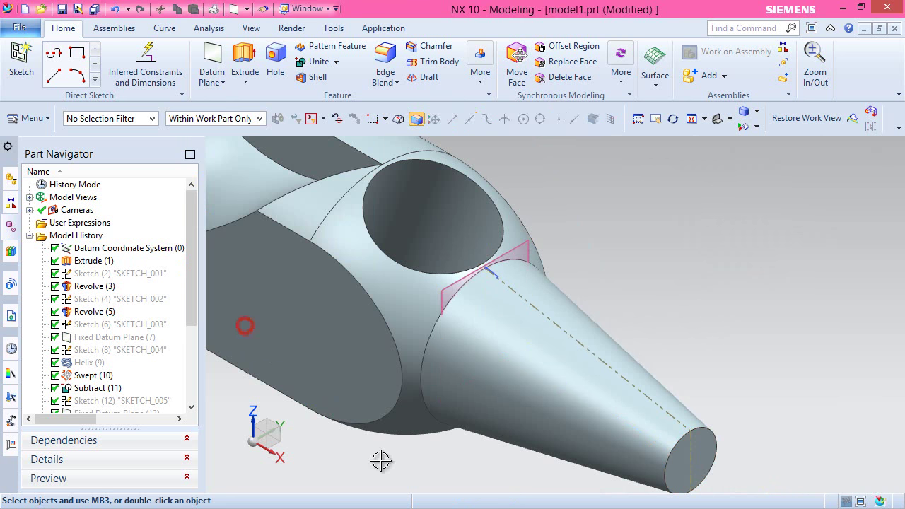
# Step: Resize the new datum plane downward and to both sides so that it extends beyond the cone's wide end
pyautogui.click(523, 243)
pyautogui.rightClick(524, 243)
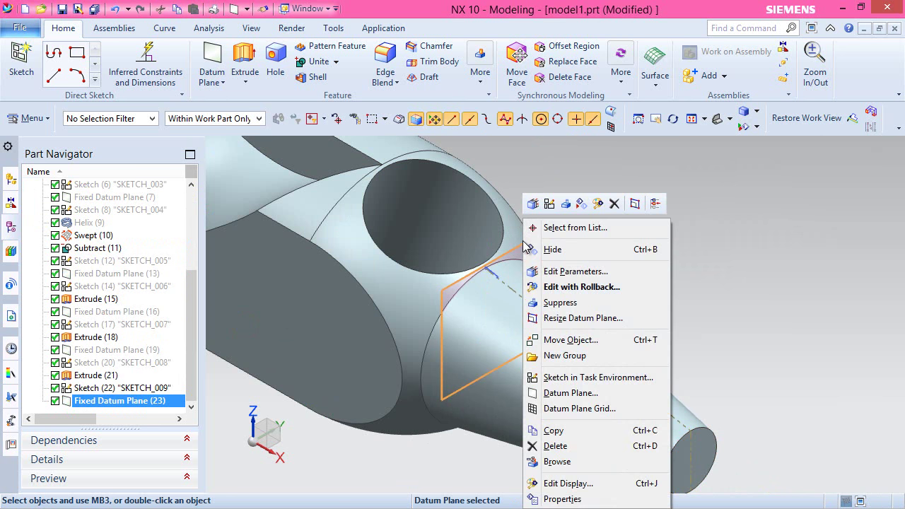
pyautogui.click(559, 318)
pyautogui.moveTo(486, 407); pyautogui.dragTo(481, 464)
pyautogui.moveTo(436, 390); pyautogui.dragTo(382, 410)
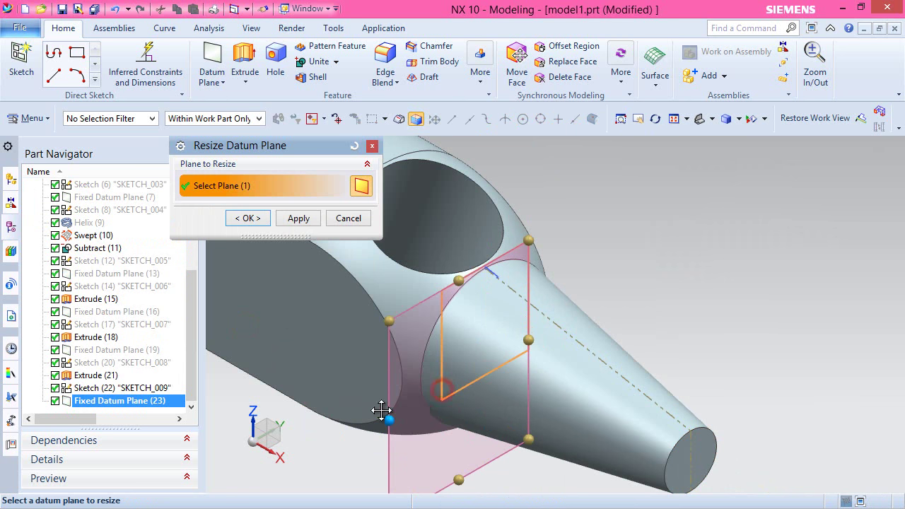
pyautogui.moveTo(529, 340); pyautogui.dragTo(602, 297)
pyautogui.click(244, 220)
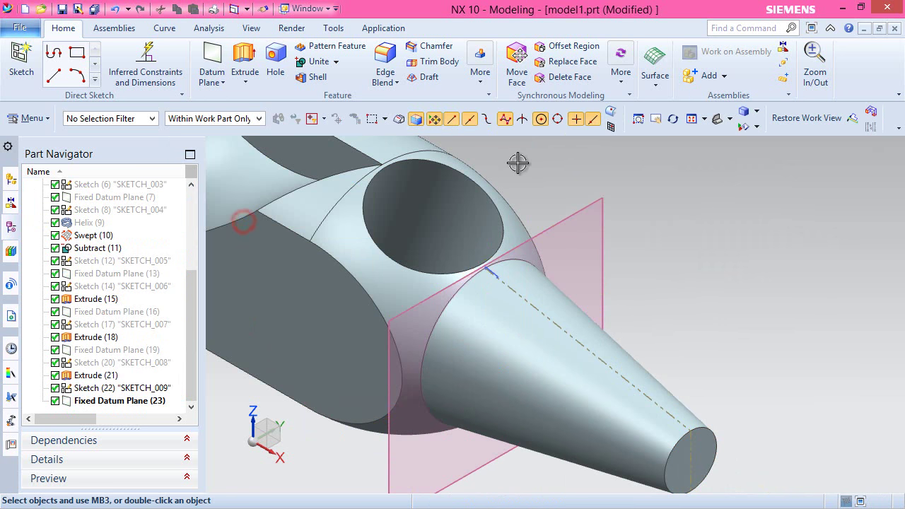
# Step: Start a sketch on the enlarged datum plane and project the cone's wide circular edge into it as a single curve
pyautogui.click(573, 215)
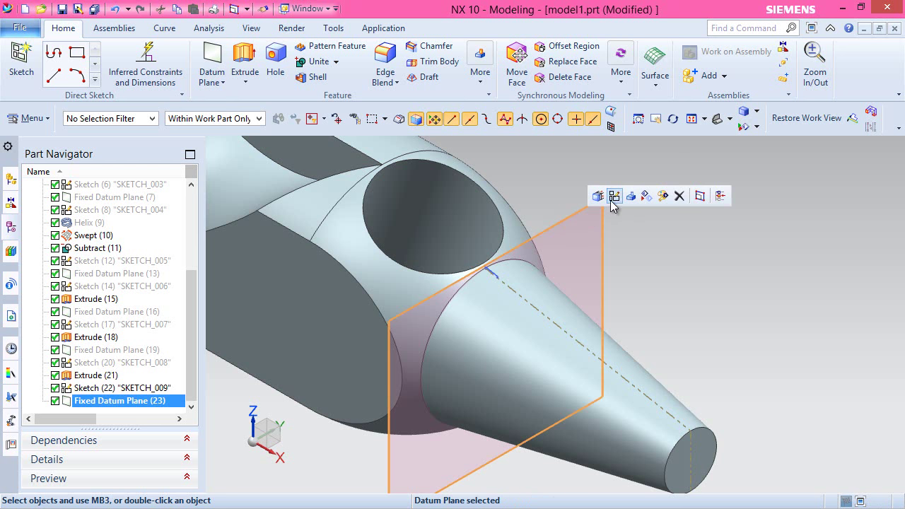
pyautogui.click(612, 200)
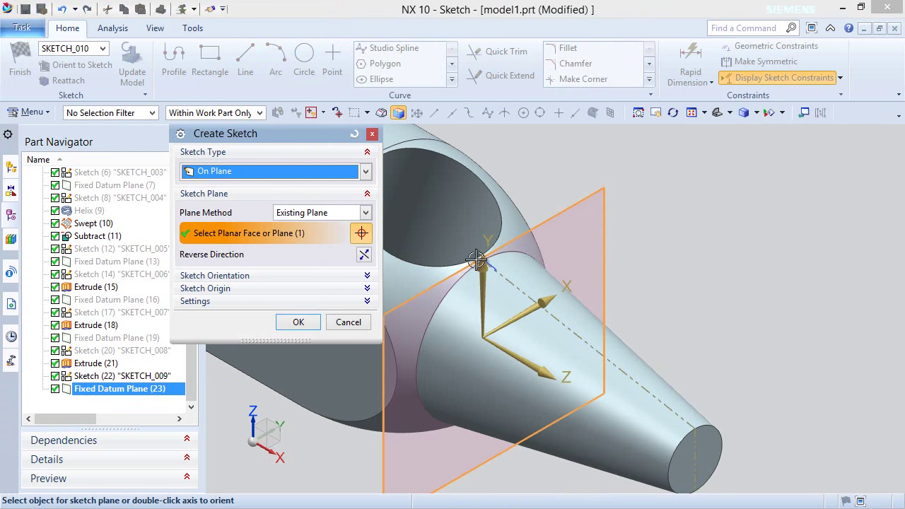
pyautogui.click(315, 323)
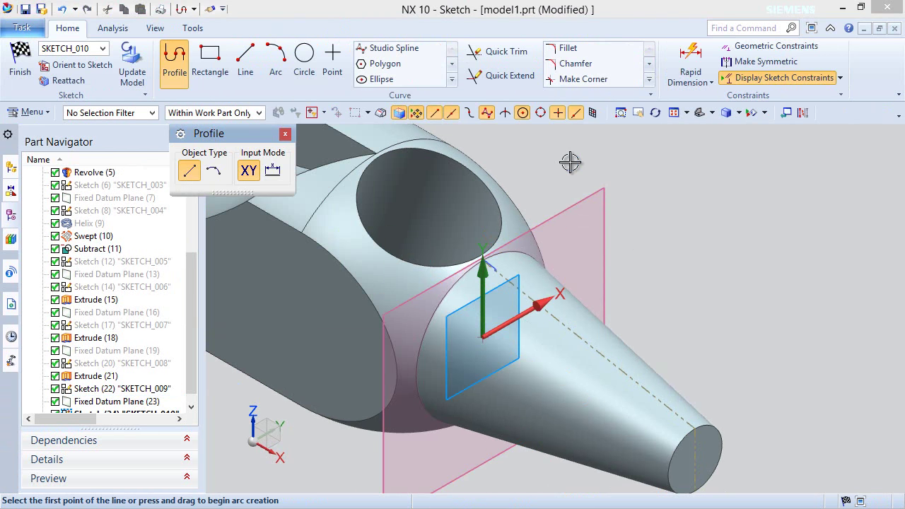
pyautogui.click(452, 78)
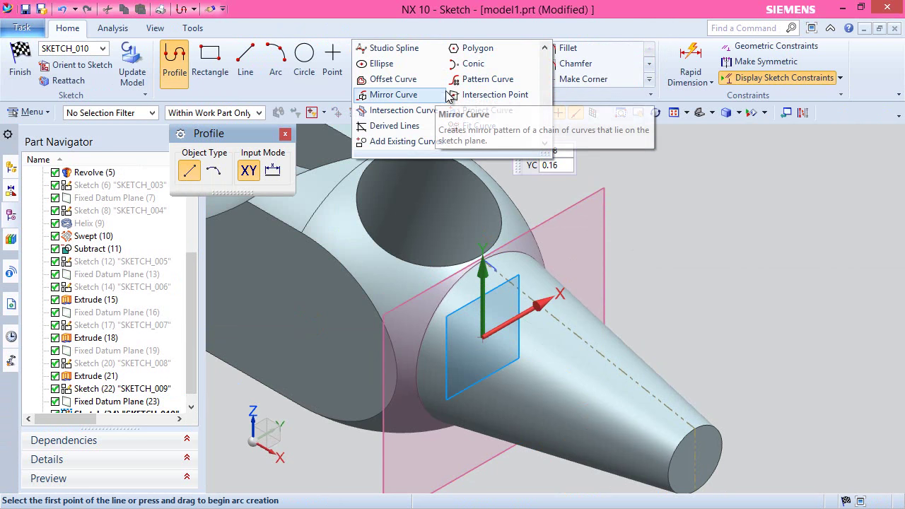
pyautogui.click(469, 107)
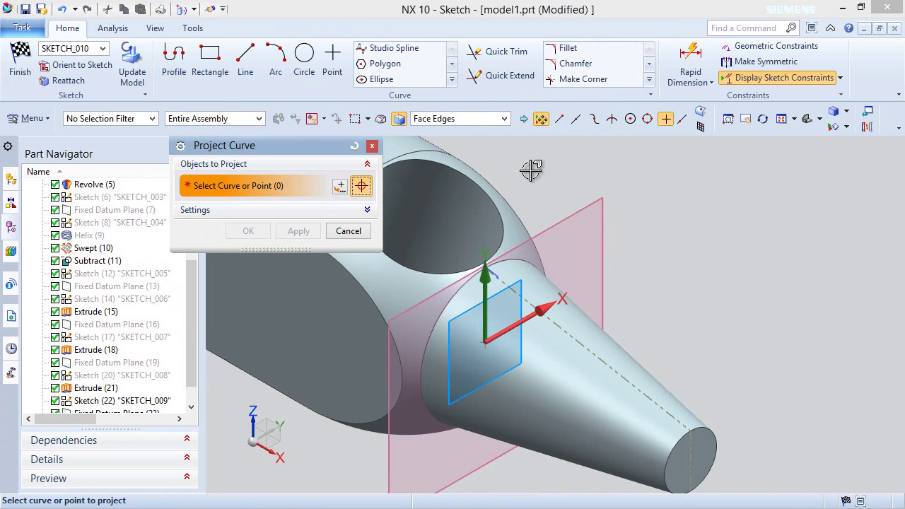
pyautogui.click(504, 122)
pyautogui.click(446, 132)
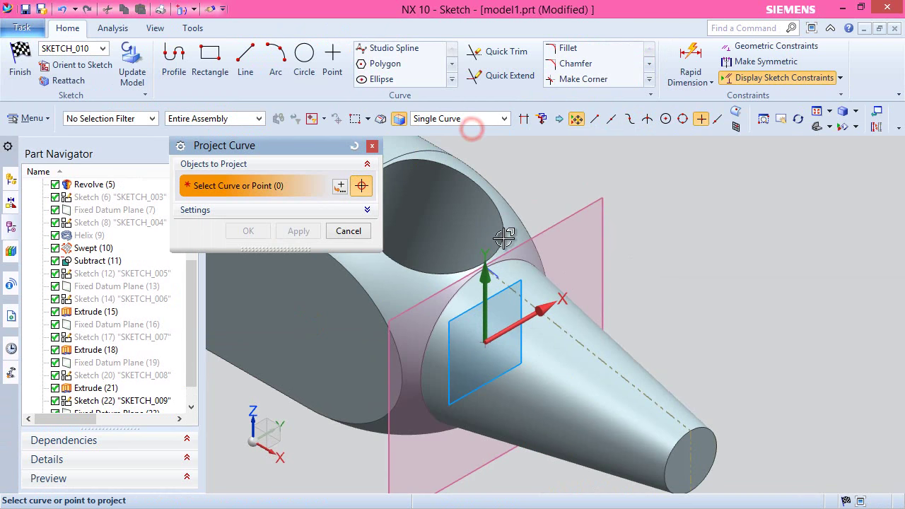
pyautogui.click(513, 261)
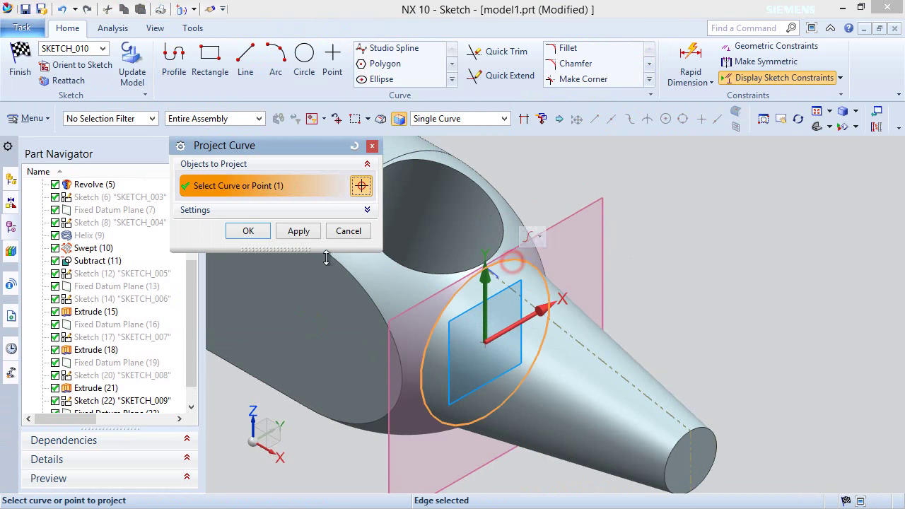
pyautogui.click(249, 232)
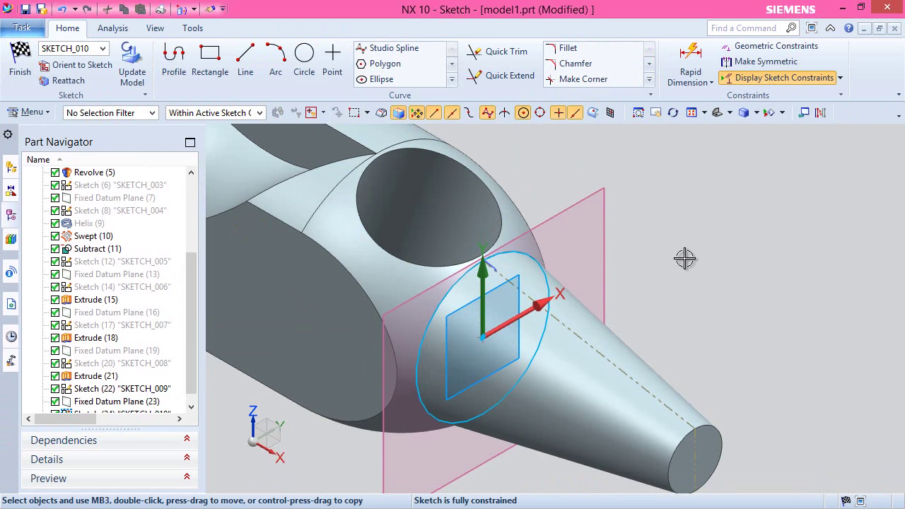
# Step: Finish the projected circle sketch and hide the datum plane it lies on
pyautogui.rightClick(684, 258)
pyautogui.click(764, 9)
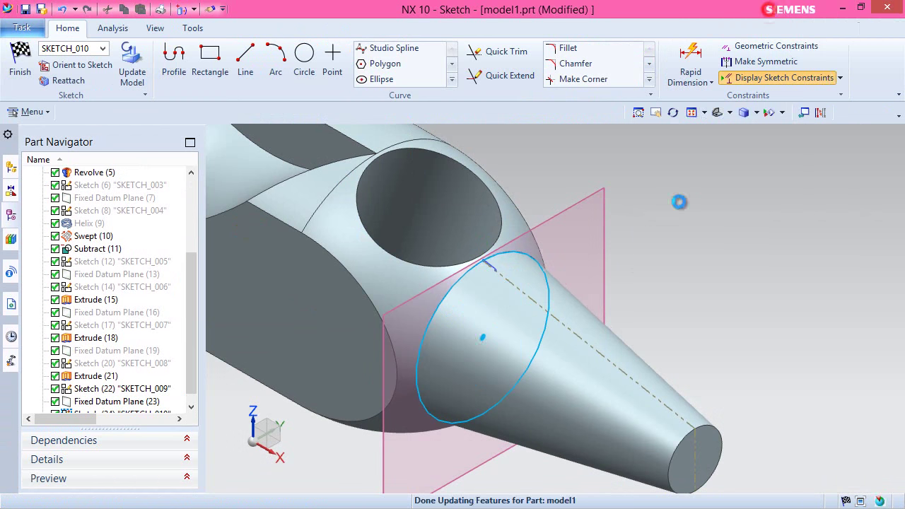
pyautogui.click(601, 244)
pyautogui.click(661, 224)
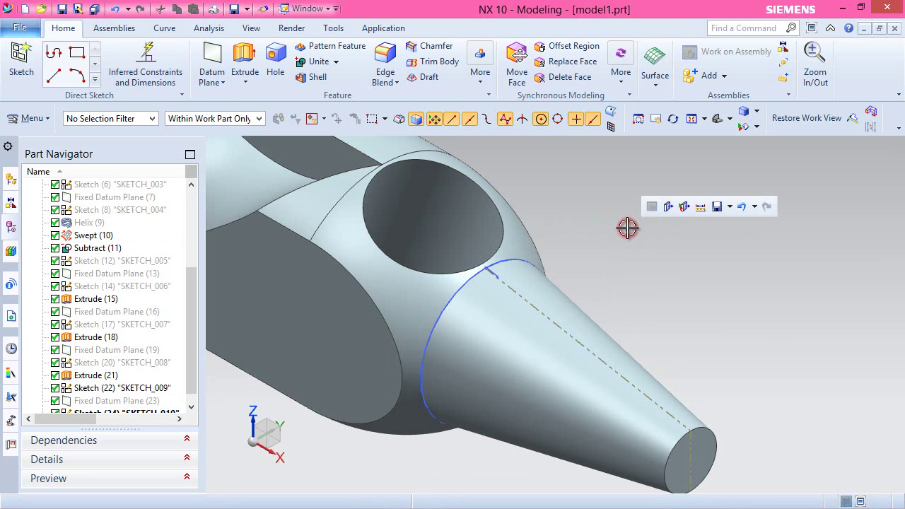
# Step: Start a sketch on the XZ plane of the datum coordinate system and switch the model display to wireframe
pyautogui.moveTo(628, 226); pyautogui.dragTo(647, 310, button='middle')
pyautogui.scroll(-10, 646, 310)
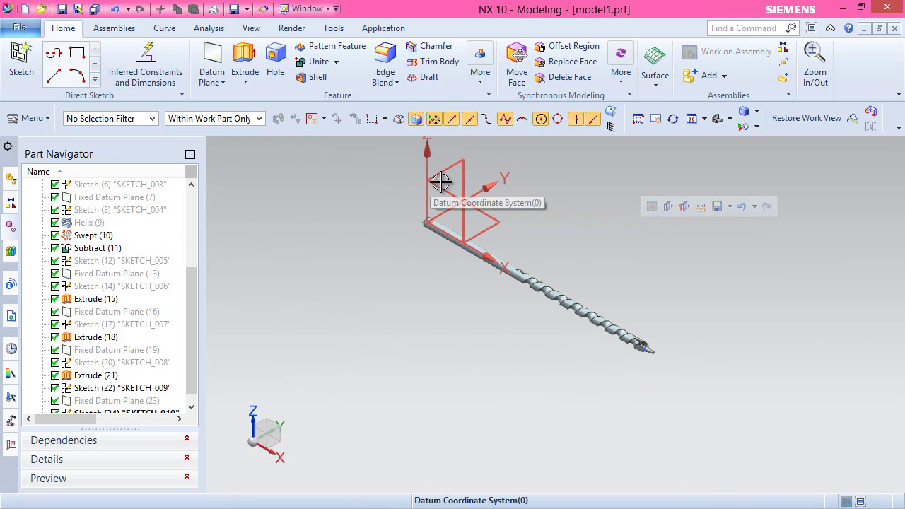
pyautogui.moveTo(441, 184)
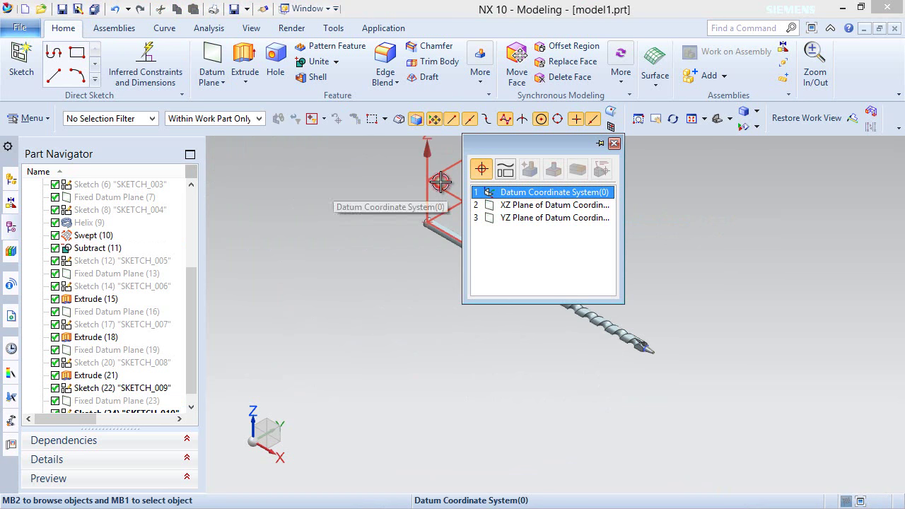
pyautogui.click(505, 205)
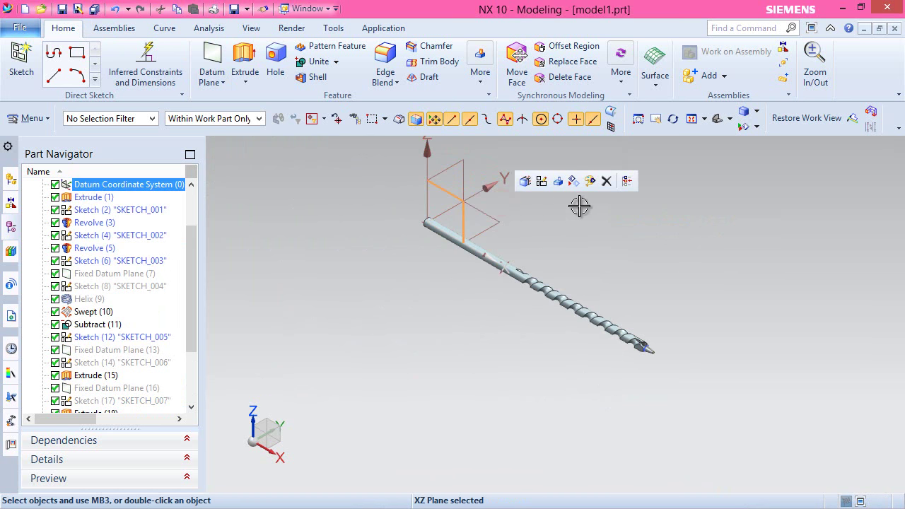
pyautogui.click(542, 182)
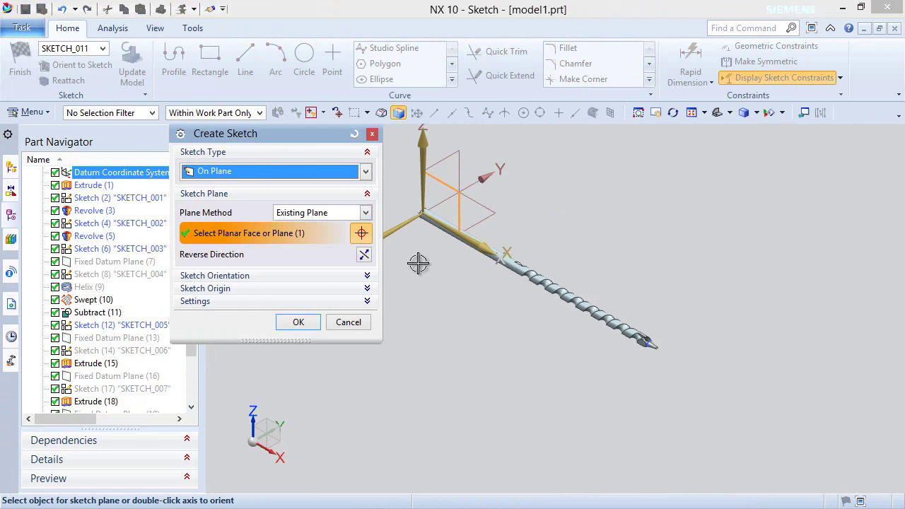
pyautogui.click(303, 322)
pyautogui.scroll(5, 665, 346)
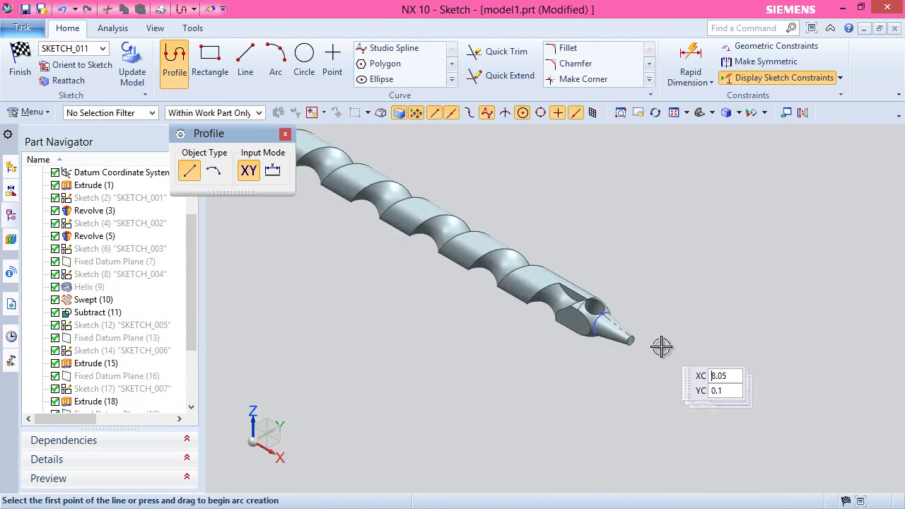
pyautogui.scroll(4, 616, 324)
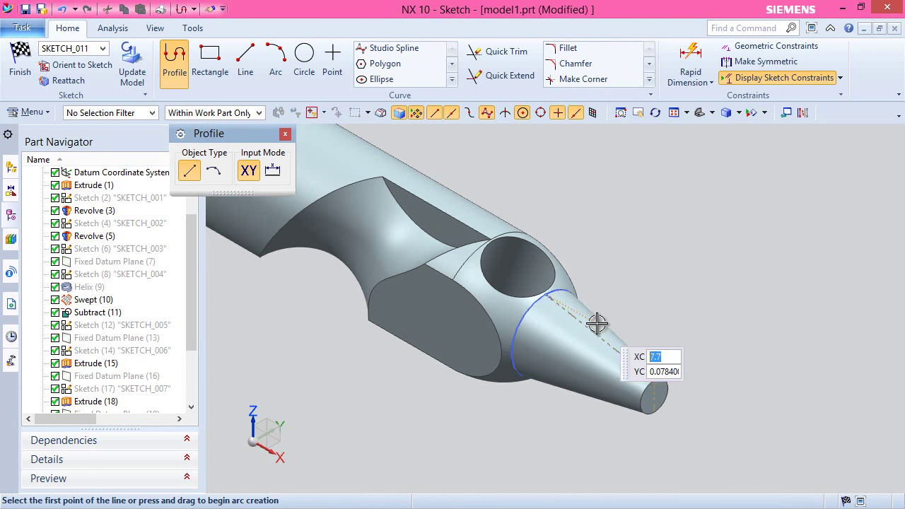
pyautogui.click(740, 113)
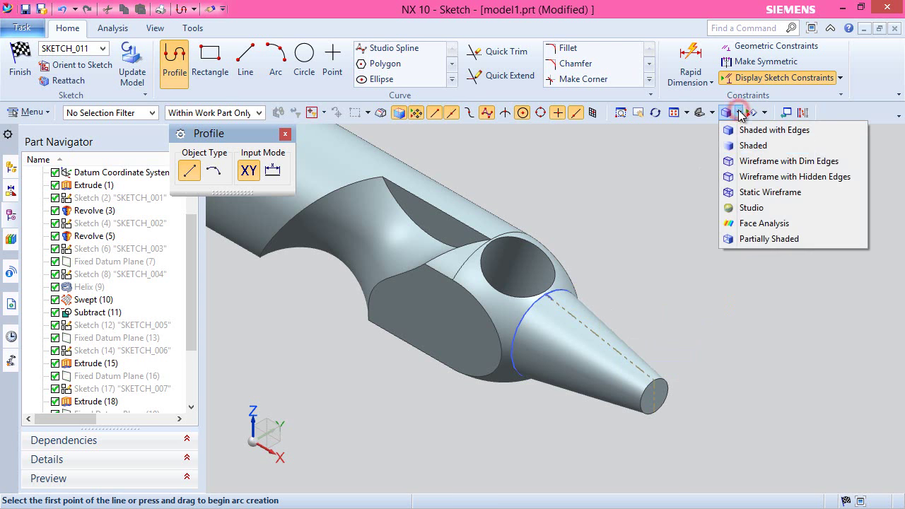
pyautogui.click(737, 177)
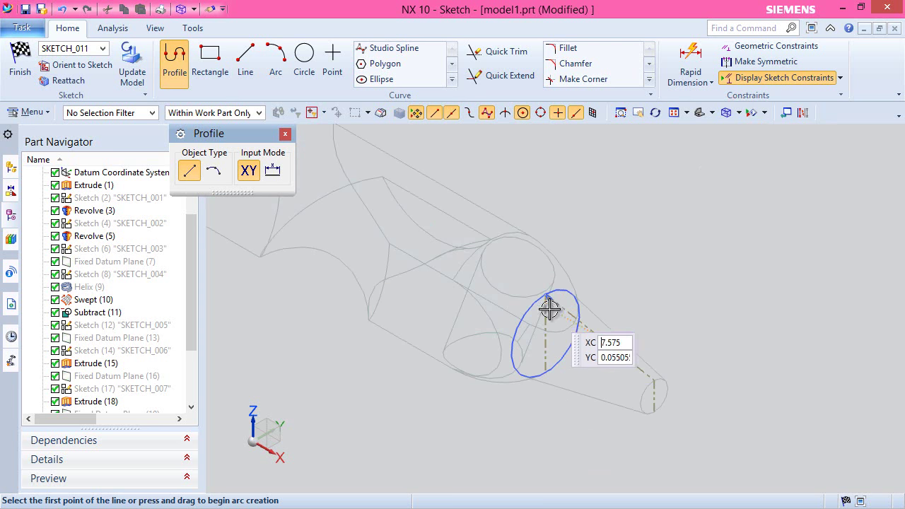
# Step: Draw a 0.25 in line along the cone's axis from the projected circle's centre to the midpoint of the tip's vertical reference line
pyautogui.click(542, 333)
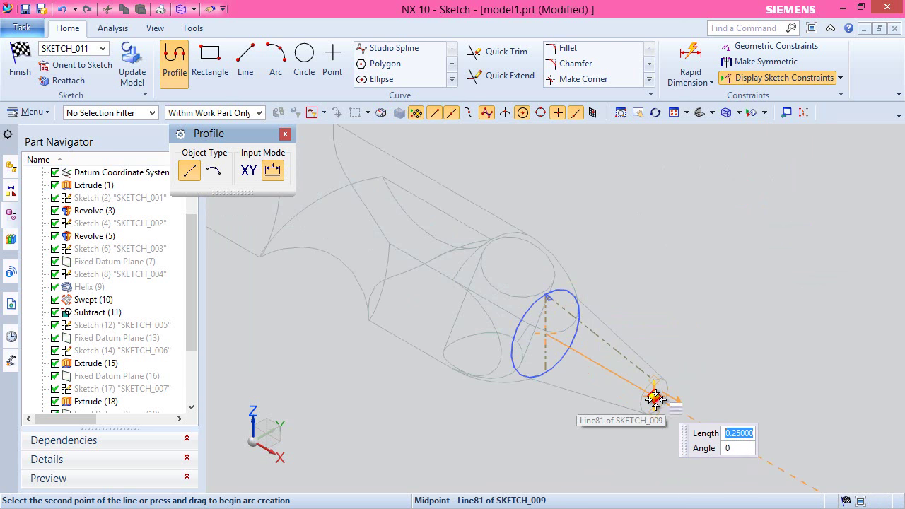
pyautogui.click(655, 400)
pyautogui.rightClick(710, 356)
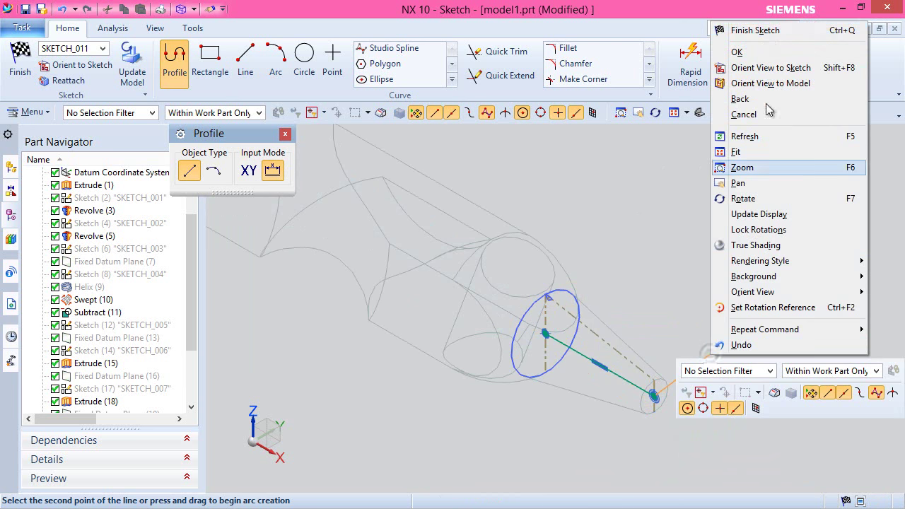
pyautogui.click(762, 50)
pyautogui.press('Escape')
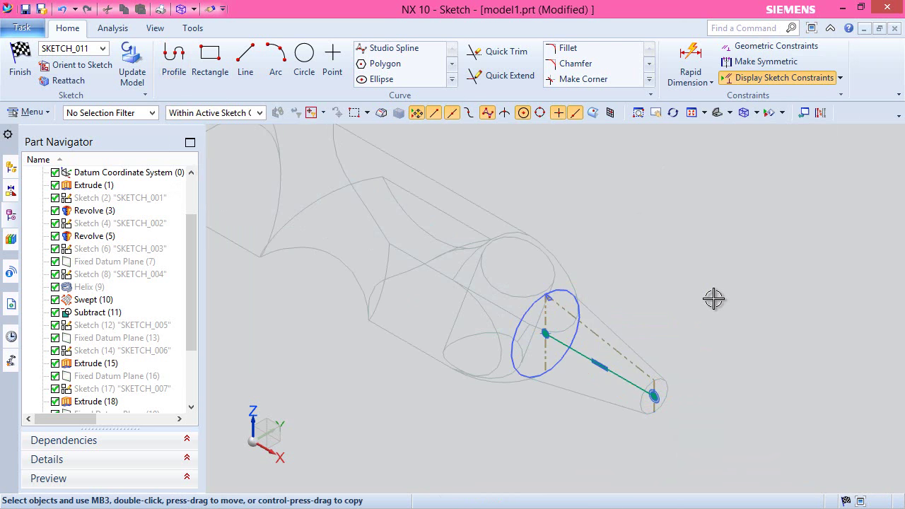
# Step: Finish the axis line sketch and return the model display to Shaded with Edges
pyautogui.rightClick(689, 251)
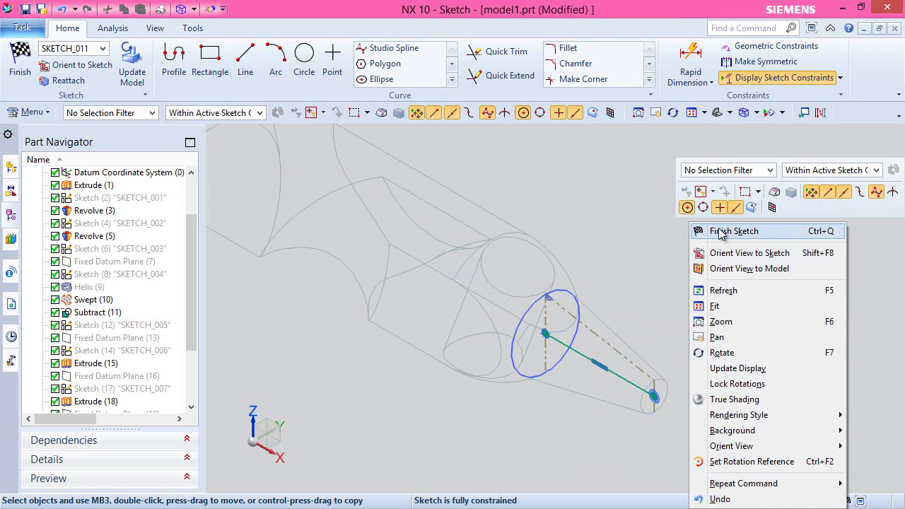
pyautogui.click(718, 228)
pyautogui.click(756, 113)
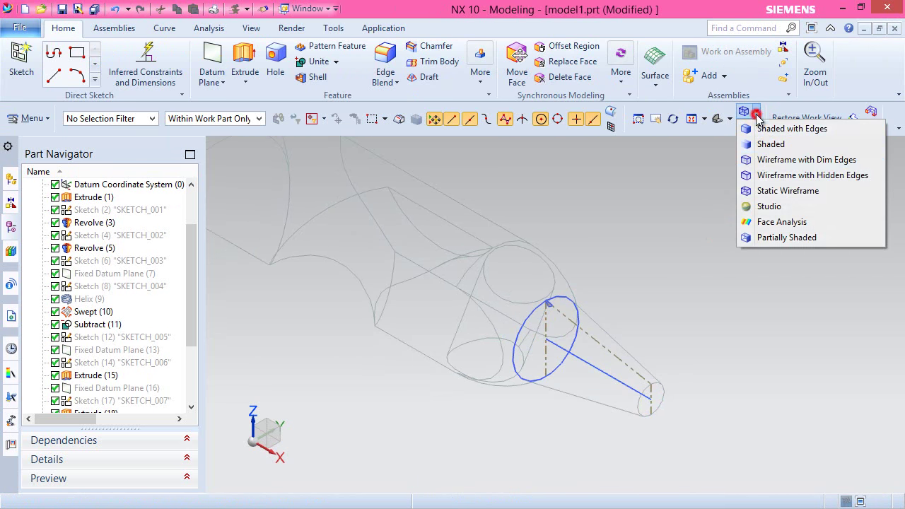
pyautogui.click(778, 144)
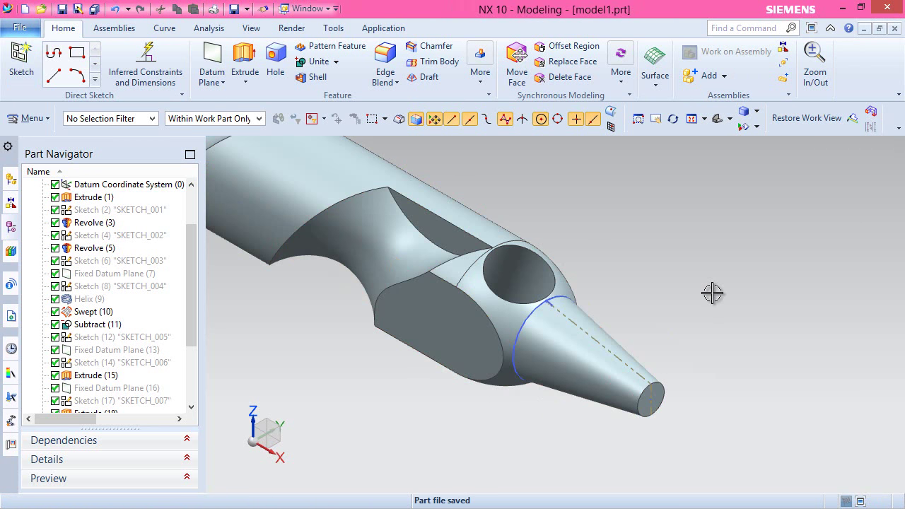
# Step: Start a helix along a vector with its coordinate system at the centre of the projected circle at the cone's base
pyautogui.click(448, 195)
pyautogui.press('Escape')
pyautogui.click(169, 29)
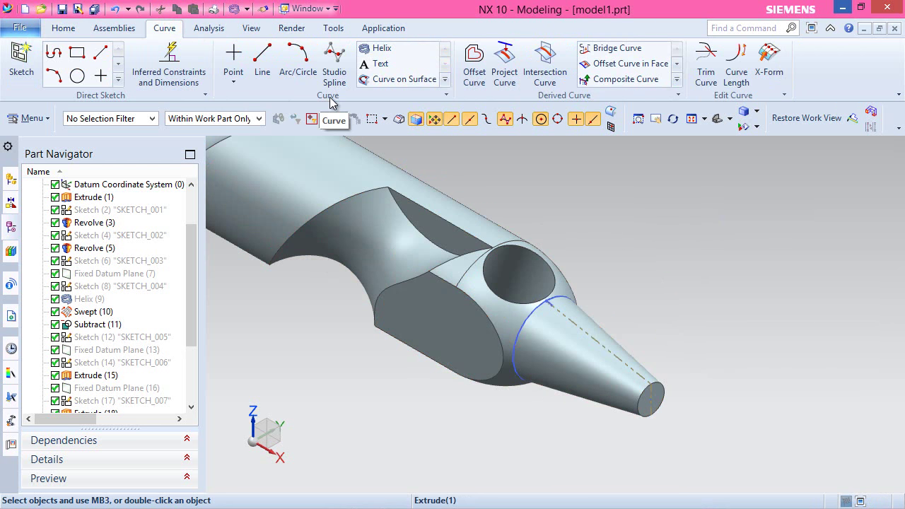
pyautogui.click(384, 47)
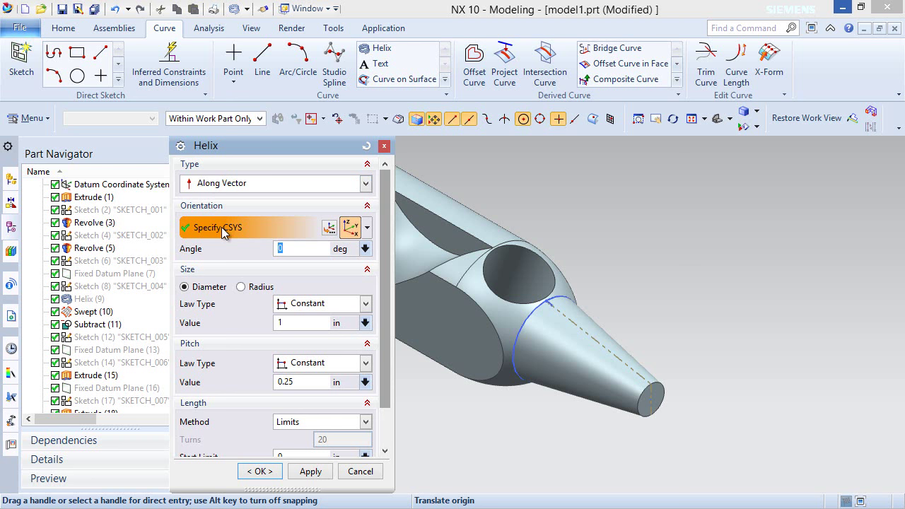
pyautogui.click(529, 320)
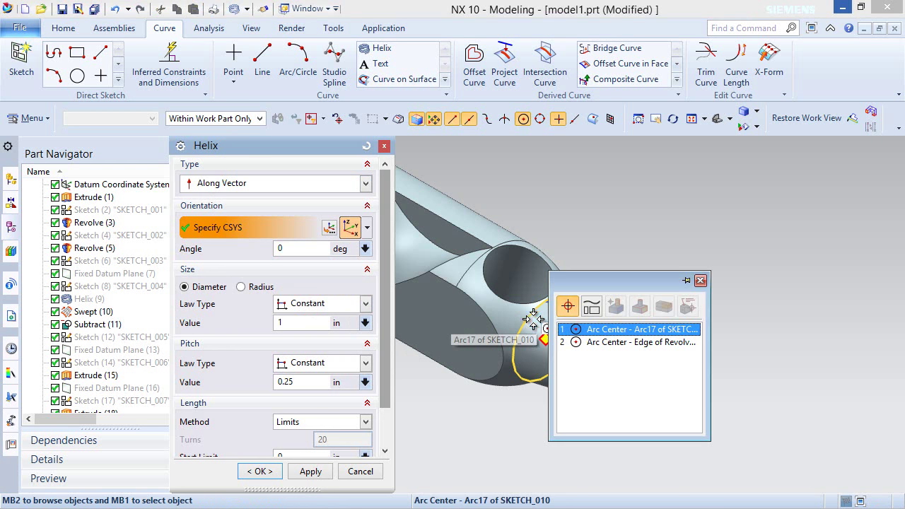
pyautogui.click(609, 330)
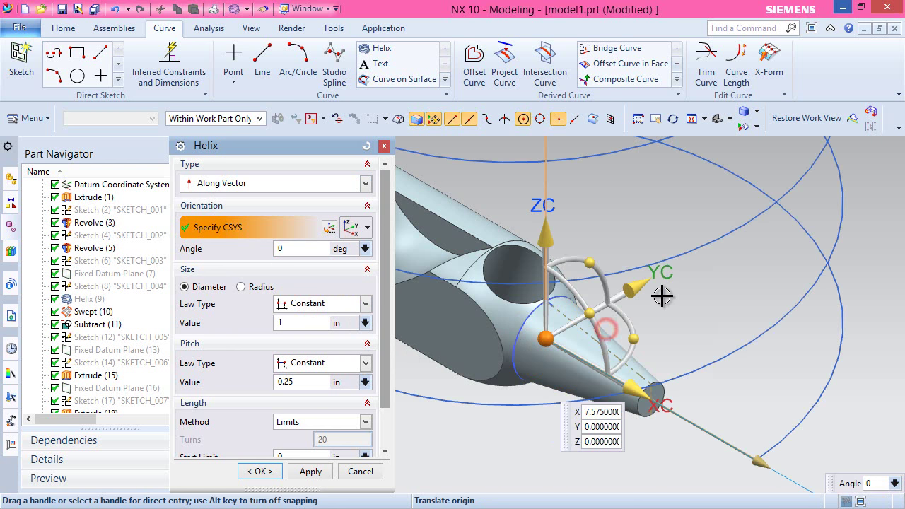
# Step: Rotate the helix coordinate system 90 degrees about its YC axis so ZC points along the conical tip
pyautogui.click(593, 319)
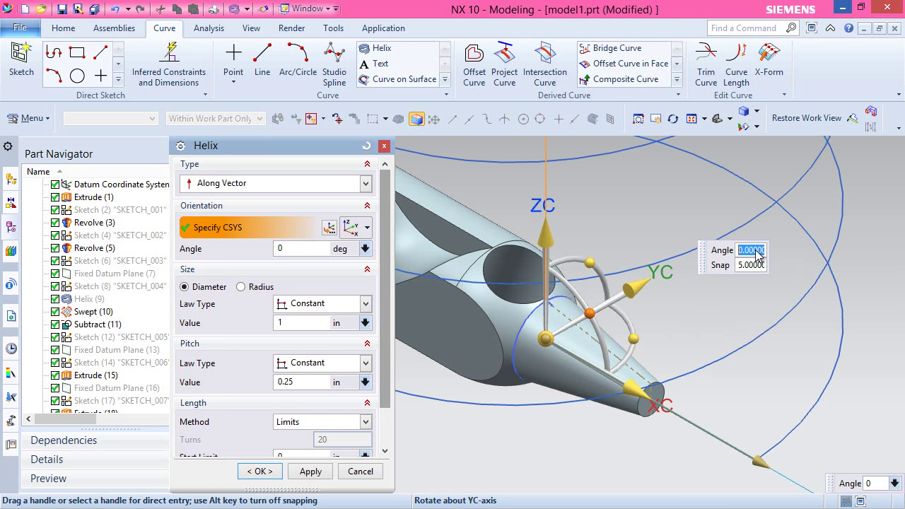
pyautogui.write('90.00')
pyautogui.press('Return')
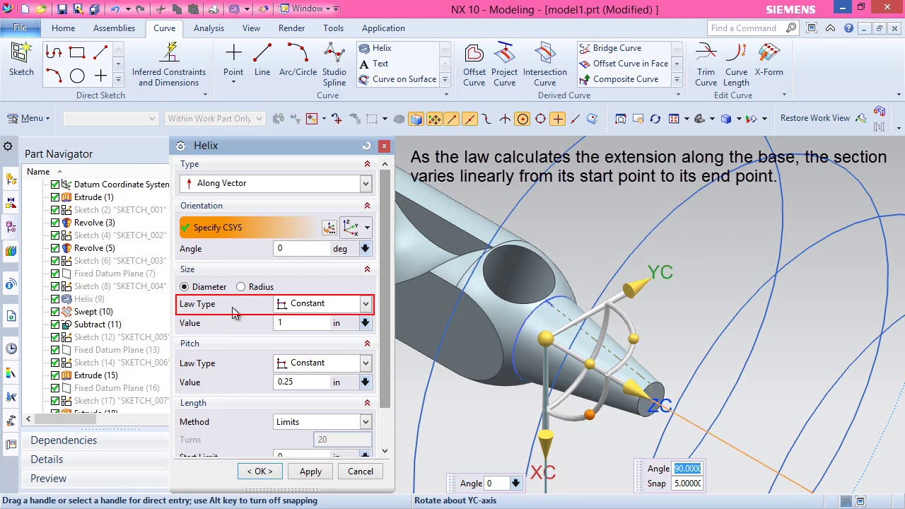
# Step: Set the helix diameter to a linear law with a start value of 0.1568 in and an end value of 0.06634 in
pyautogui.click(366, 304)
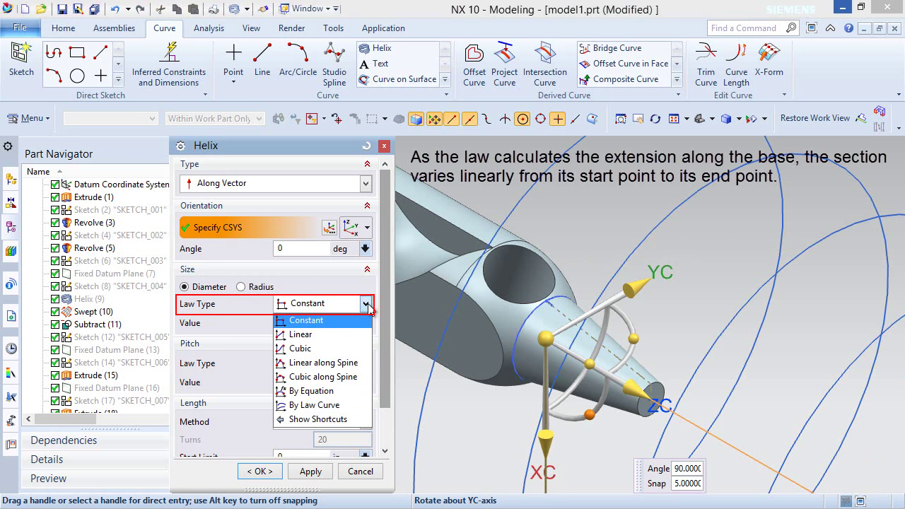
pyautogui.click(304, 334)
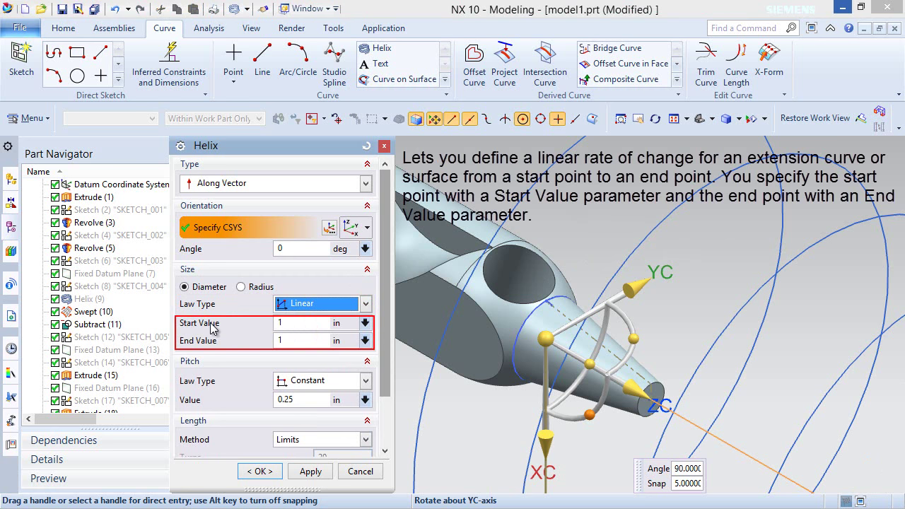
pyautogui.click(294, 323)
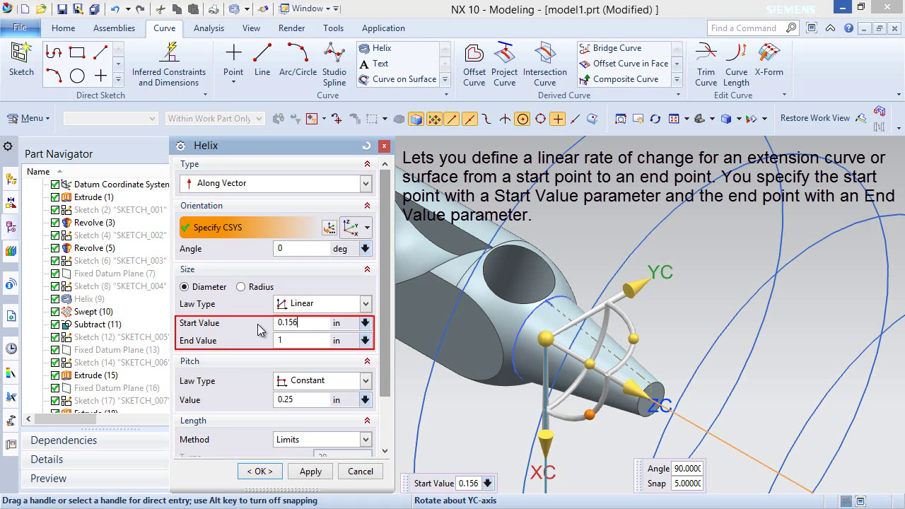
pyautogui.press('Return')
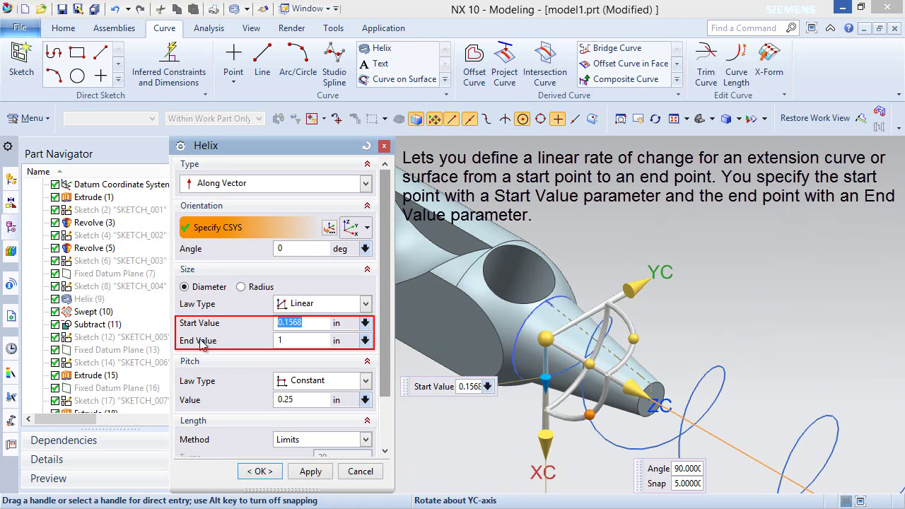
pyautogui.click(295, 341)
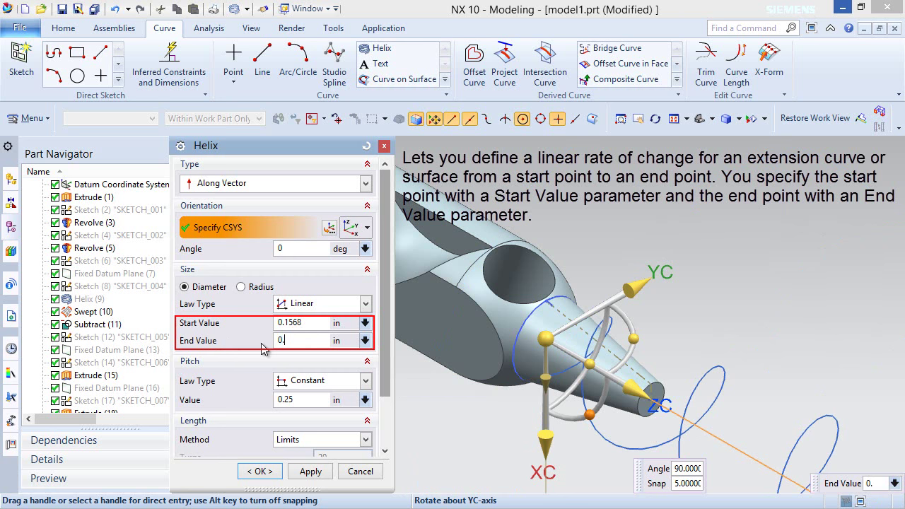
pyautogui.write('0.06634')
pyautogui.press('Return')
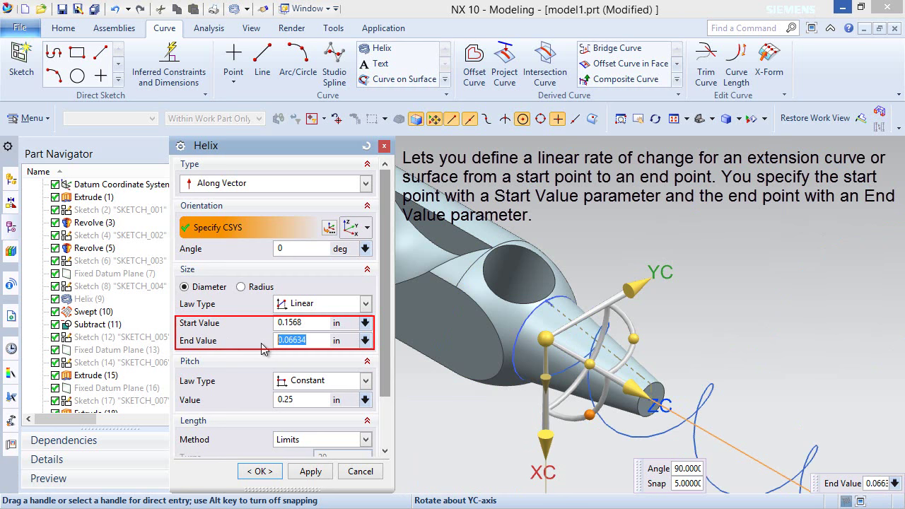
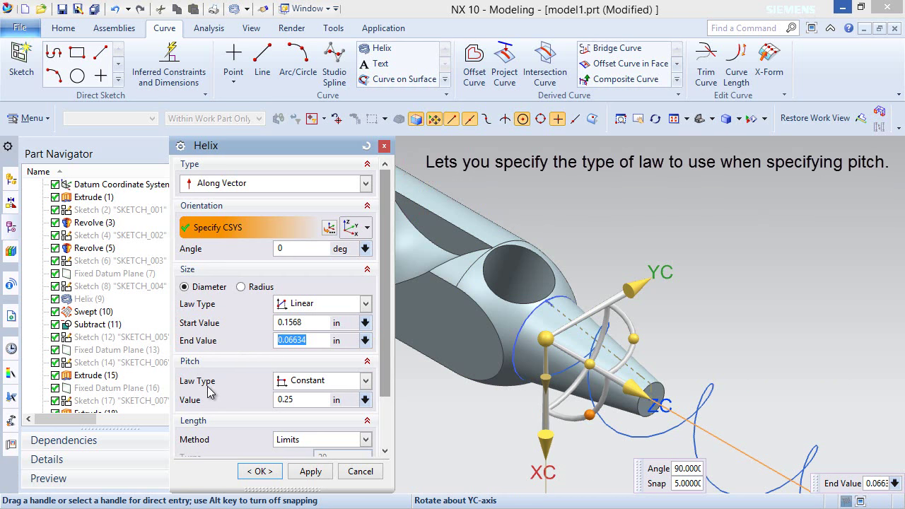
# Step: Set the helix pitch to a linear law with start and end pitch both 0.06055 in
pyautogui.click(366, 382)
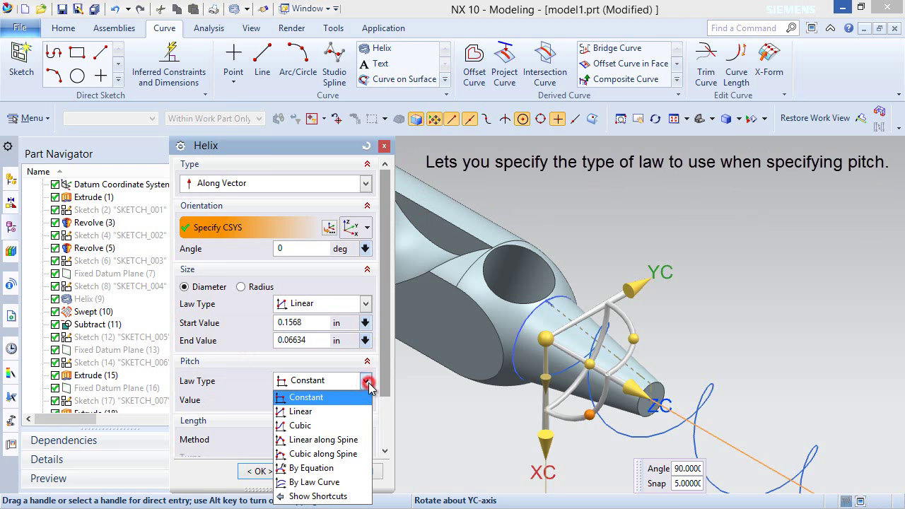
pyautogui.click(323, 413)
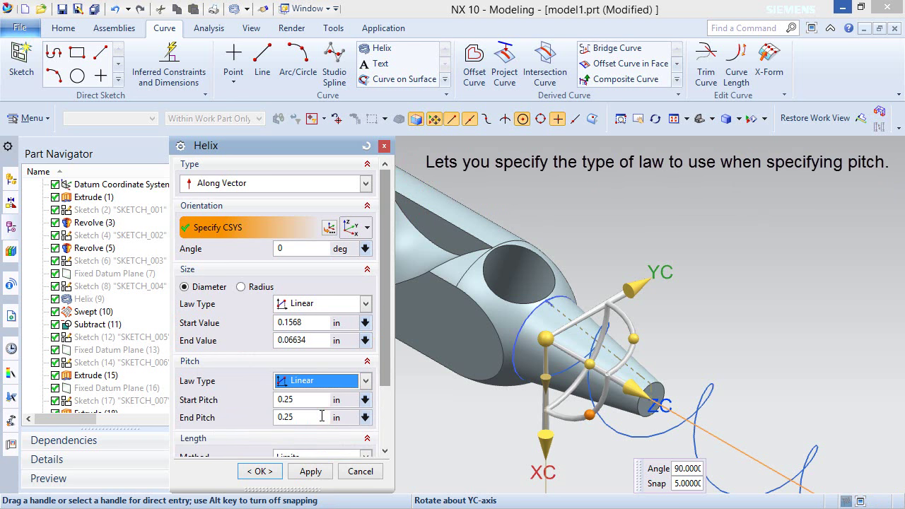
pyautogui.moveTo(387, 368); pyautogui.dragTo(390, 421)
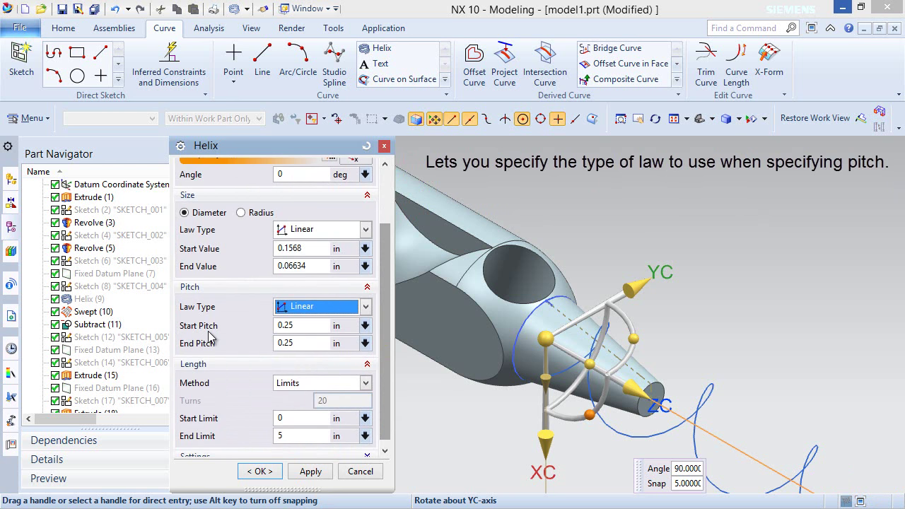
pyautogui.click(302, 325)
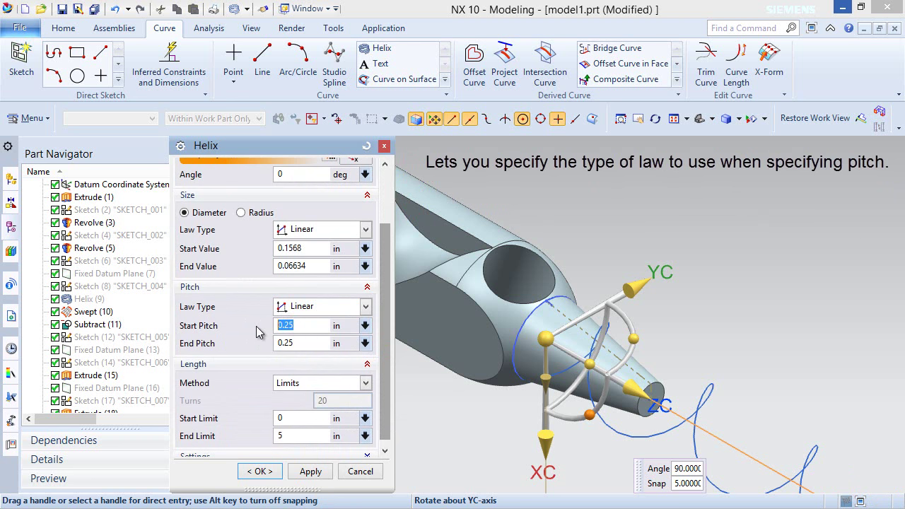
pyautogui.write('06055')
pyautogui.press('Return')
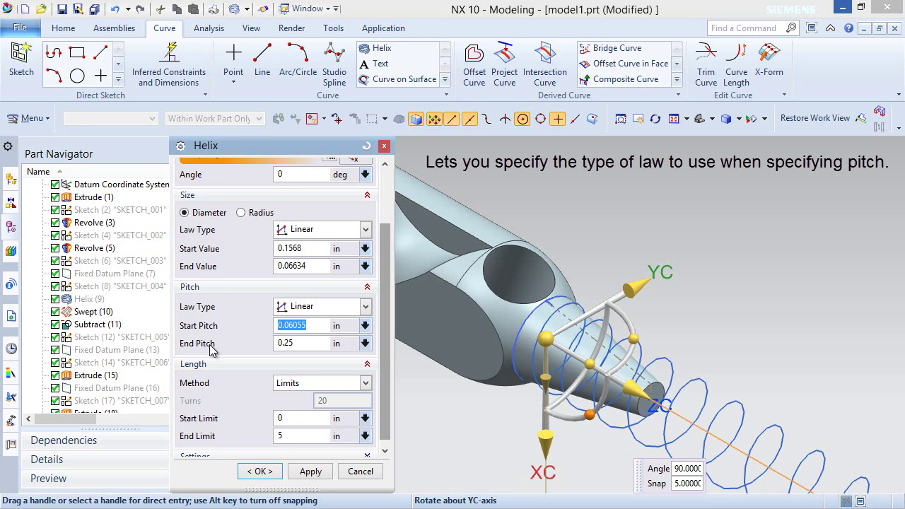
pyautogui.click(310, 343)
pyautogui.moveTo(310, 343); pyautogui.dragTo(260, 346)
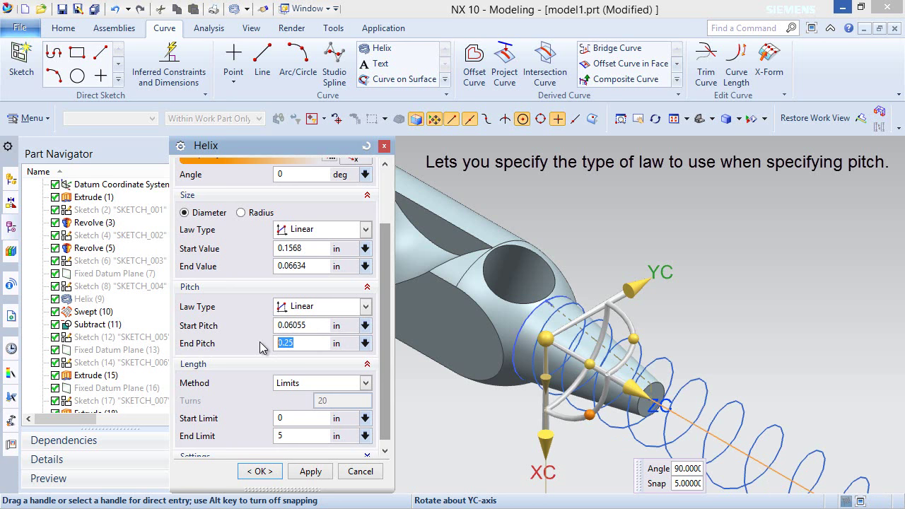
pyautogui.write('0.06055')
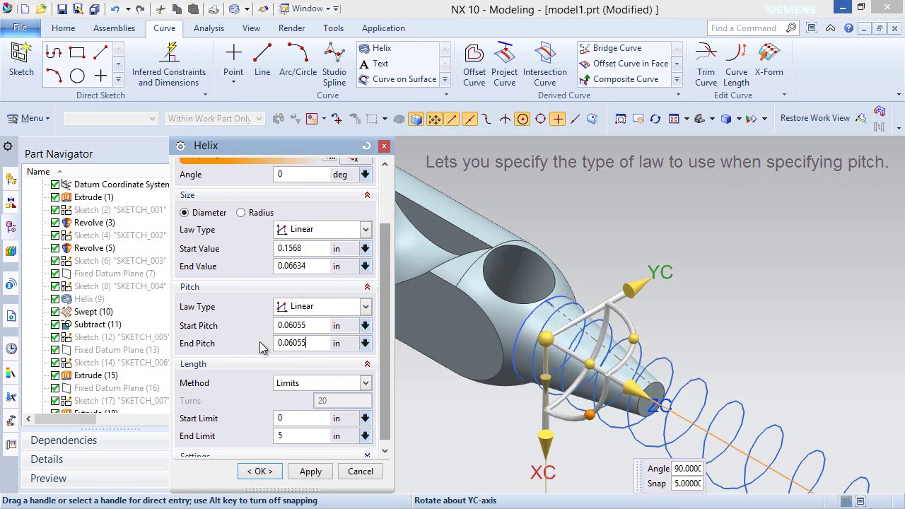
pyautogui.press('Return')
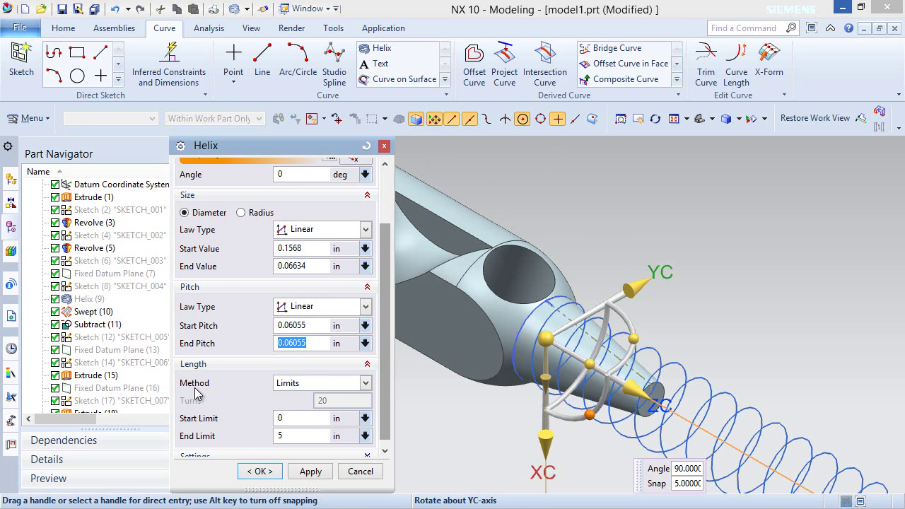
# Step: Define the helix length by number of turns, with 4 turns, and expand the helix's additional settings
pyautogui.click(365, 383)
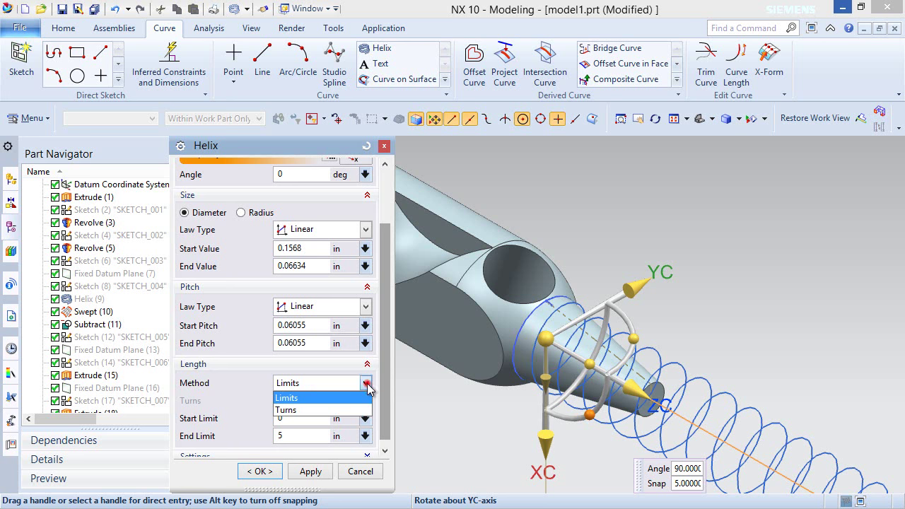
pyautogui.click(297, 409)
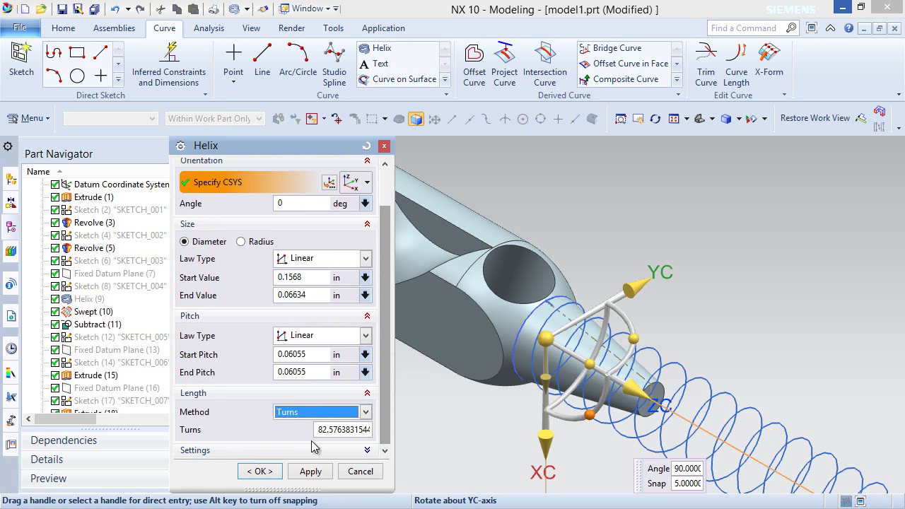
pyautogui.moveTo(318, 430); pyautogui.dragTo(406, 428)
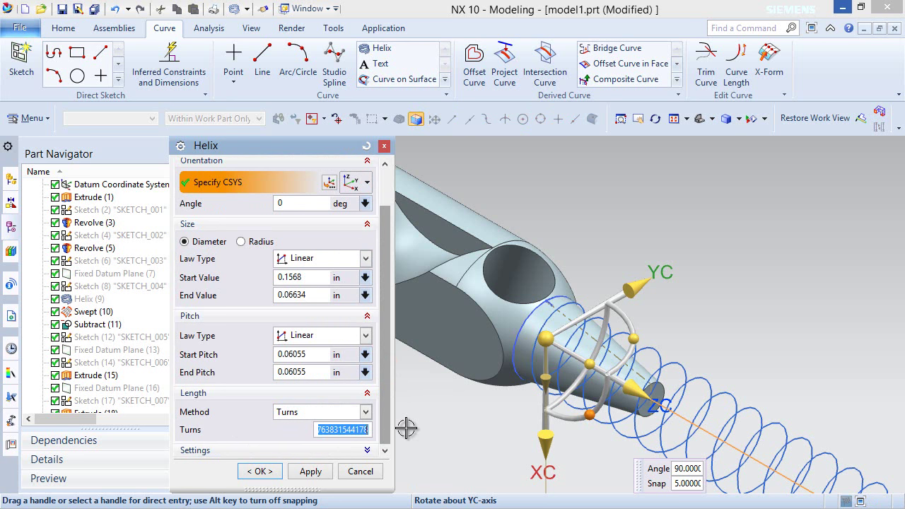
pyautogui.write('4')
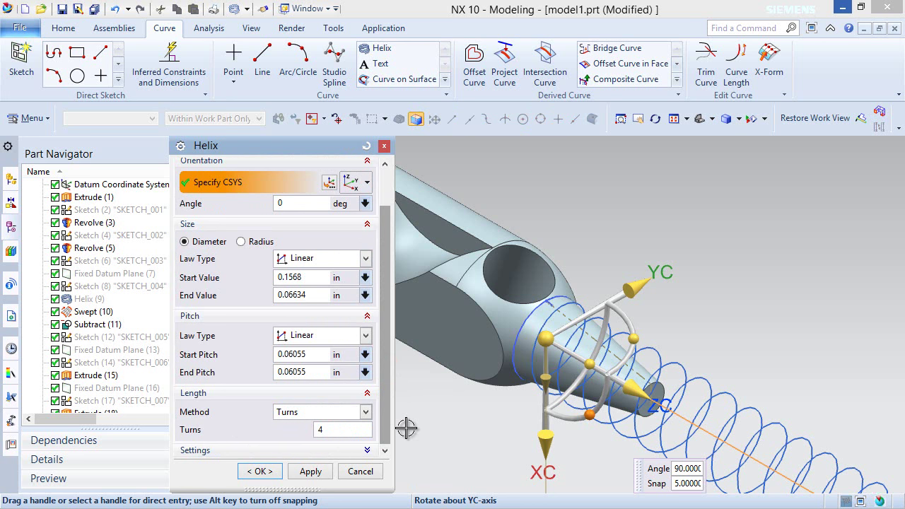
pyautogui.press('Return')
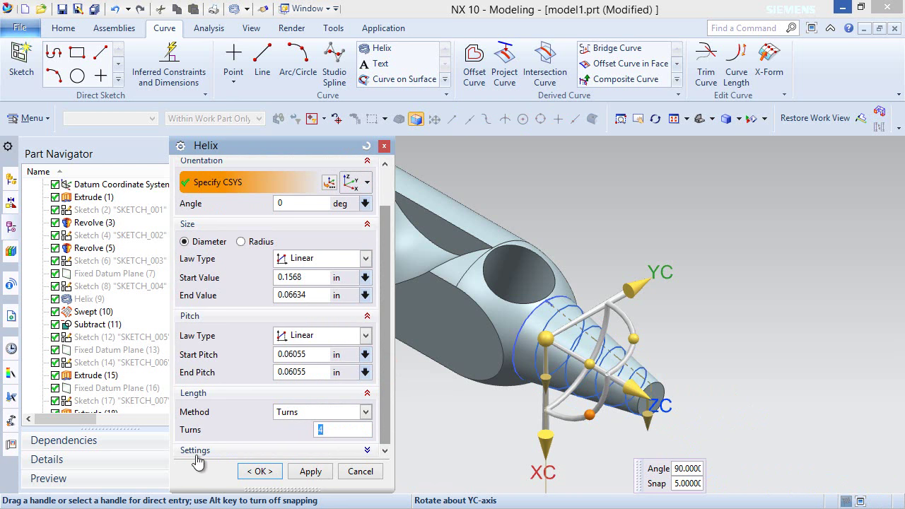
pyautogui.click(368, 450)
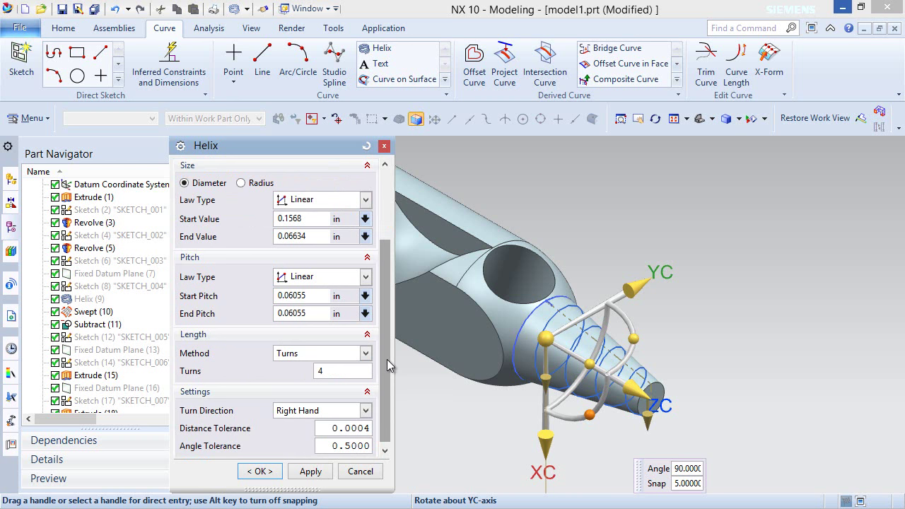
# Step: Set the helix start angle to 180 degrees and create the tapered helix
pyautogui.scroll(5, 388, 366)
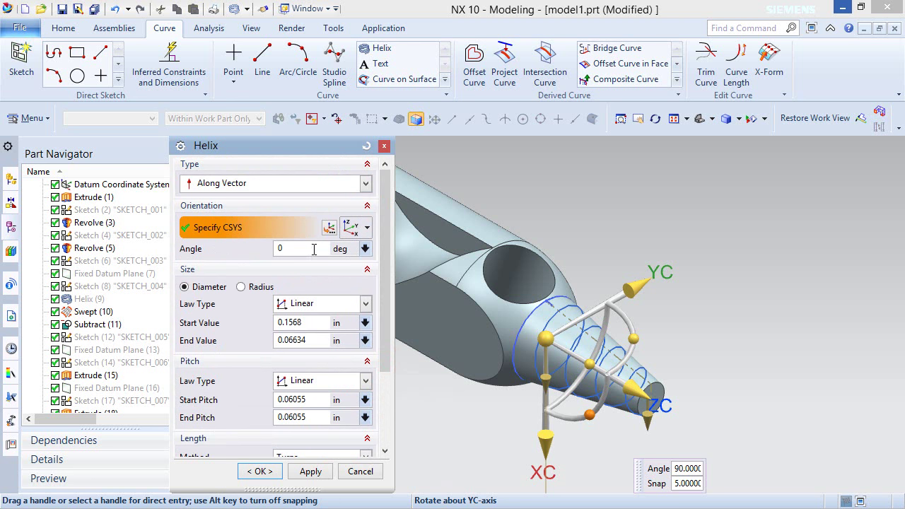
pyautogui.click(276, 250)
pyautogui.write('180')
pyautogui.press('Return')
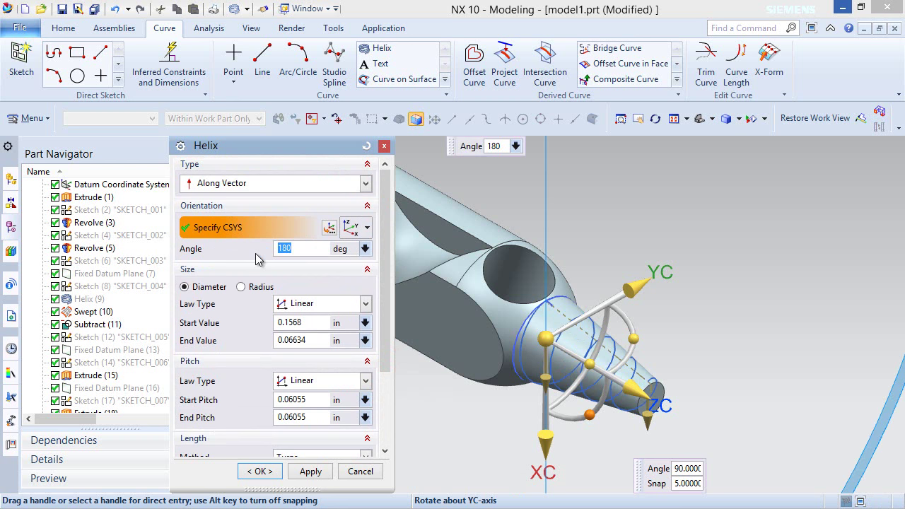
pyautogui.moveTo(621, 310)
pyautogui.mouseDown(button='middle')
pyautogui.moveTo(637, 311)
pyautogui.moveTo(621, 310)
pyautogui.mouseUp(button='middle')
pyautogui.scroll(5, 621, 310)
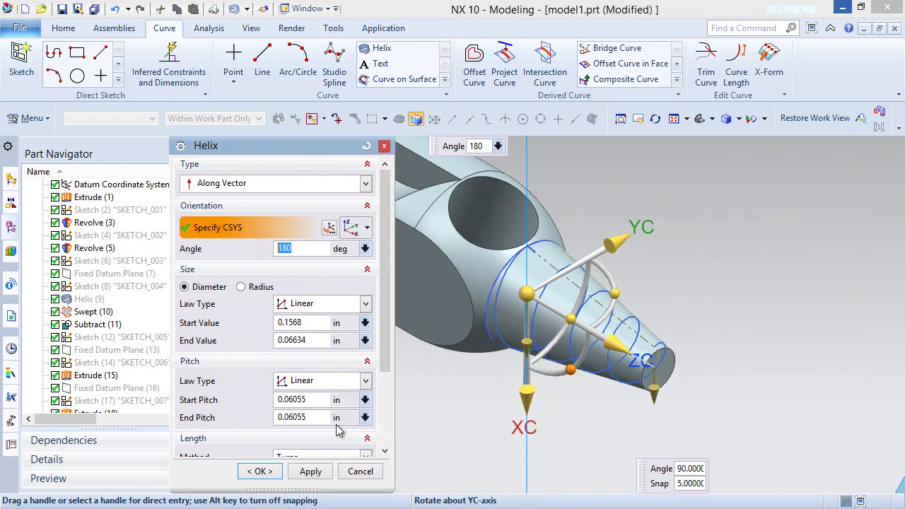
pyautogui.click(259, 472)
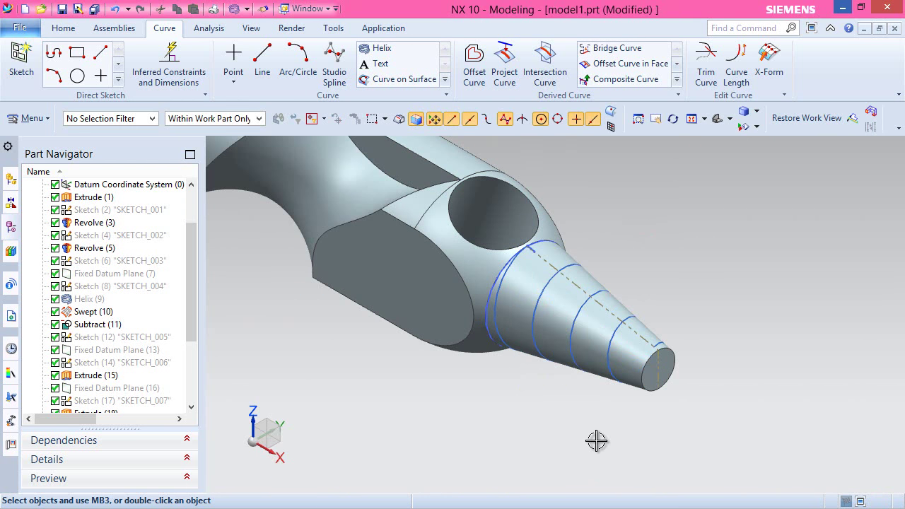
# Step: Hide the projected circle sketch at the base of the conical tip
pyautogui.click(500, 398)
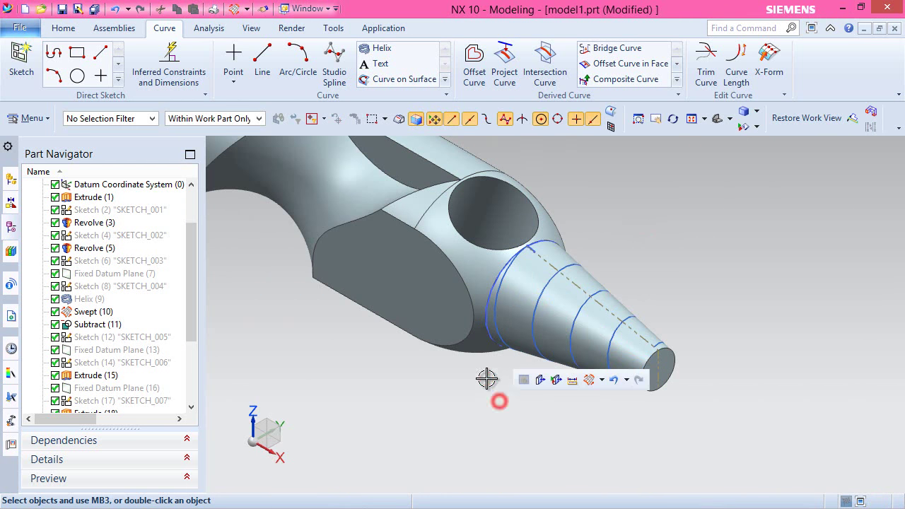
pyautogui.click(482, 325)
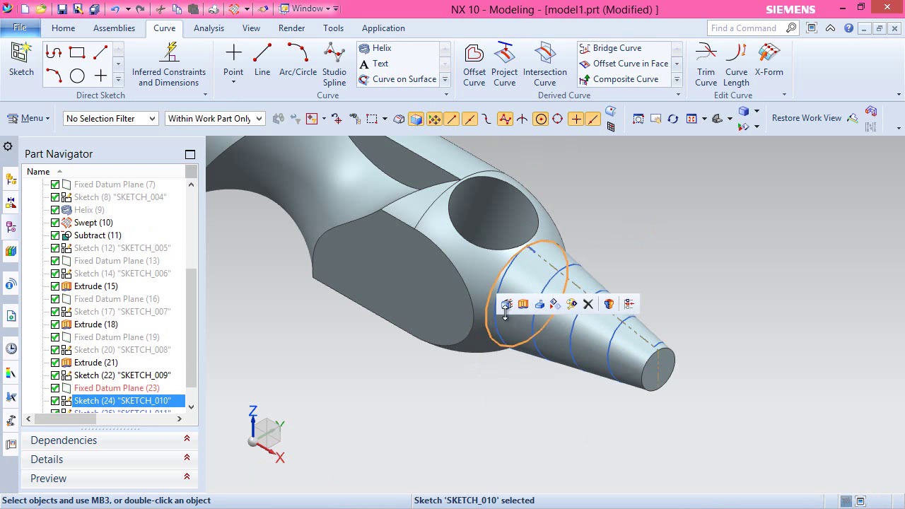
pyautogui.press('Escape')
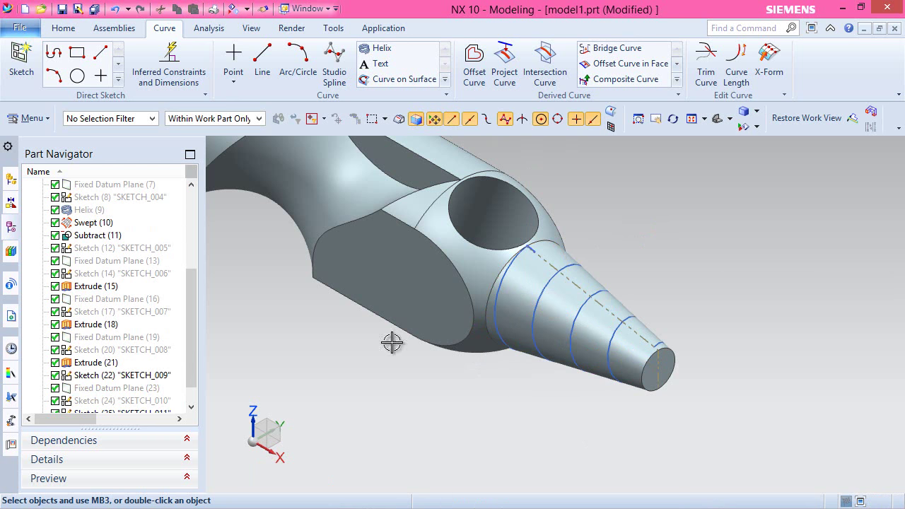
pyautogui.click(63, 30)
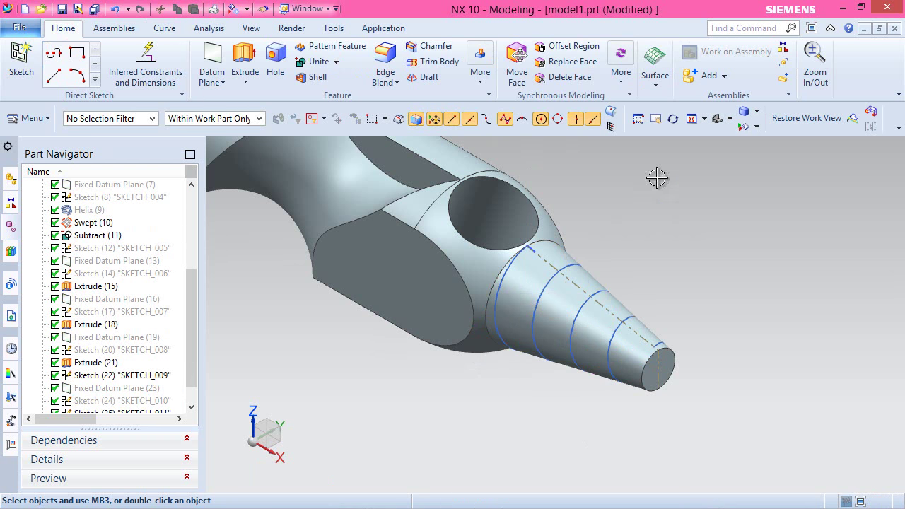
# Step: Start a Swept feature and pick the triangular thread profile as its section using connected curves
pyautogui.click(657, 88)
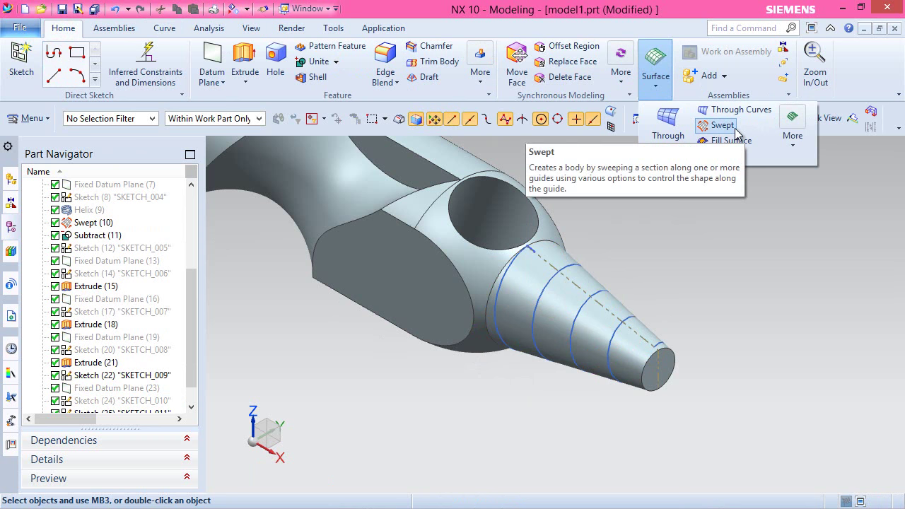
pyautogui.click(735, 128)
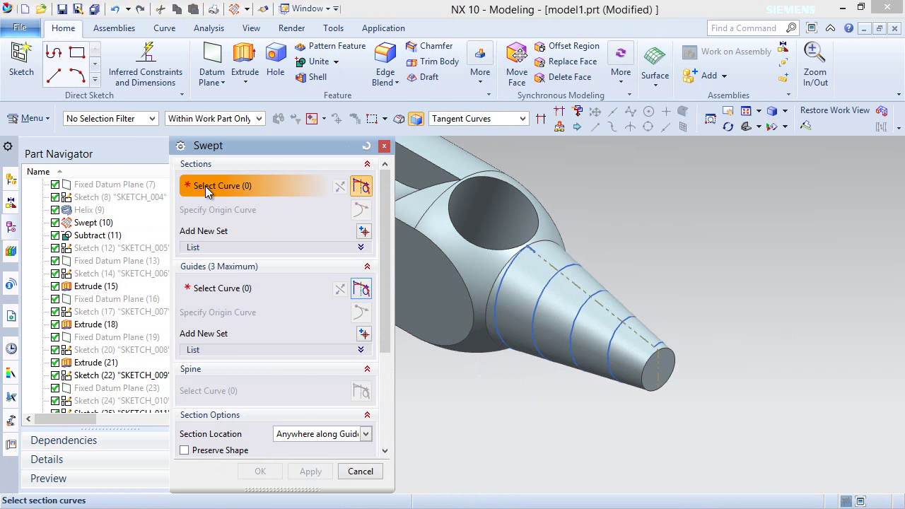
pyautogui.click(523, 119)
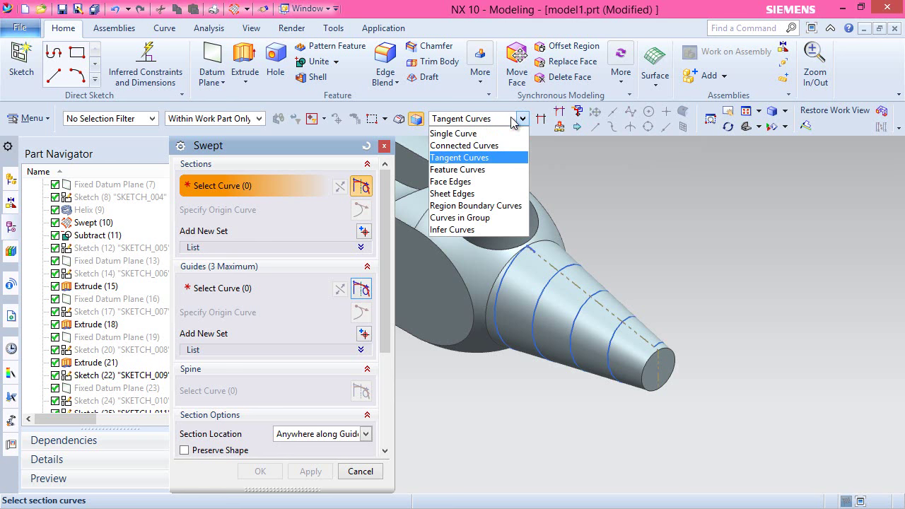
pyautogui.click(487, 146)
pyautogui.scroll(-5, 543, 290)
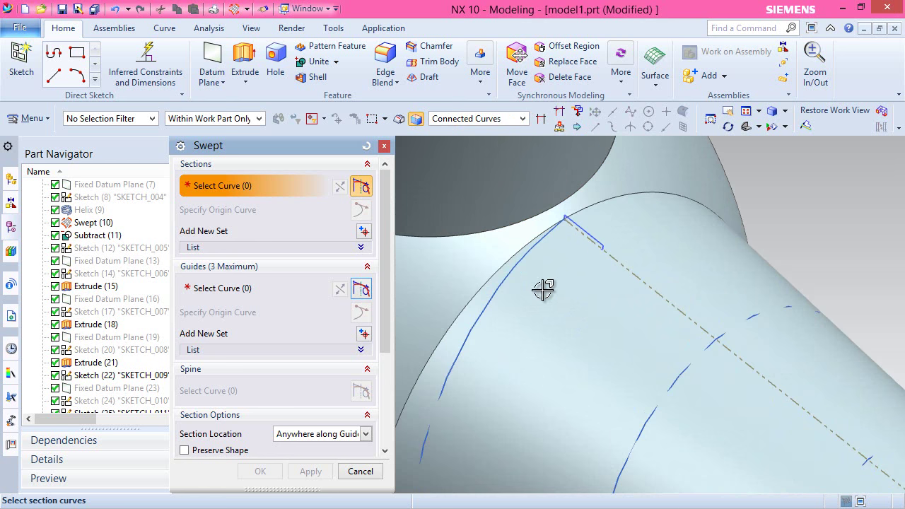
pyautogui.click(585, 230)
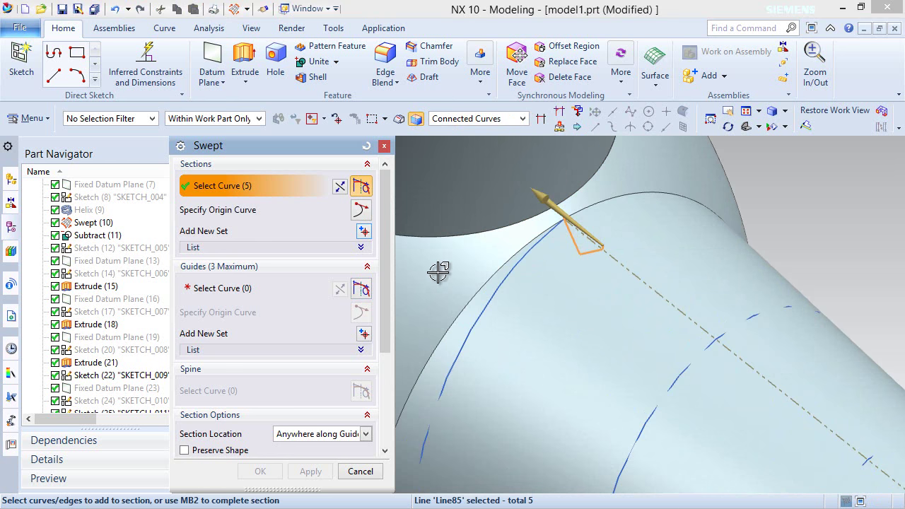
pyautogui.click(364, 248)
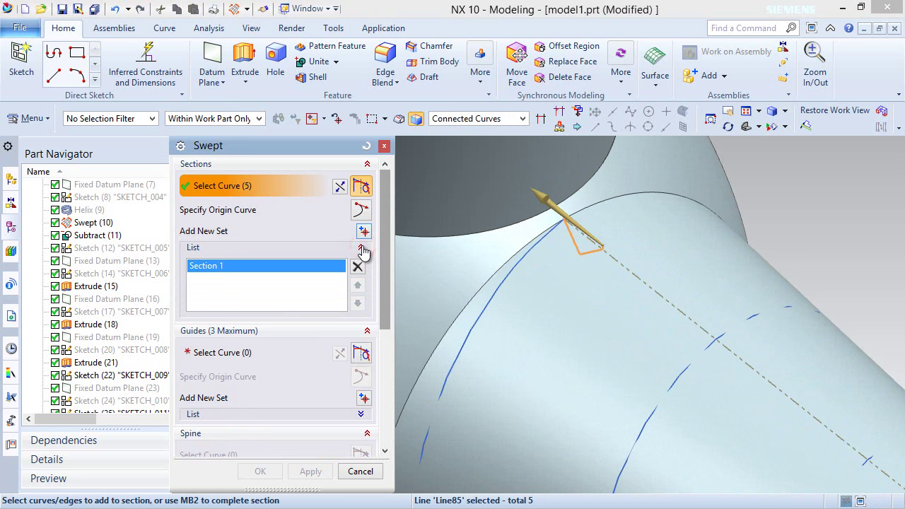
# Step: Use the tapered helix around the conical tip as the sweep's guide curve
pyautogui.click(223, 353)
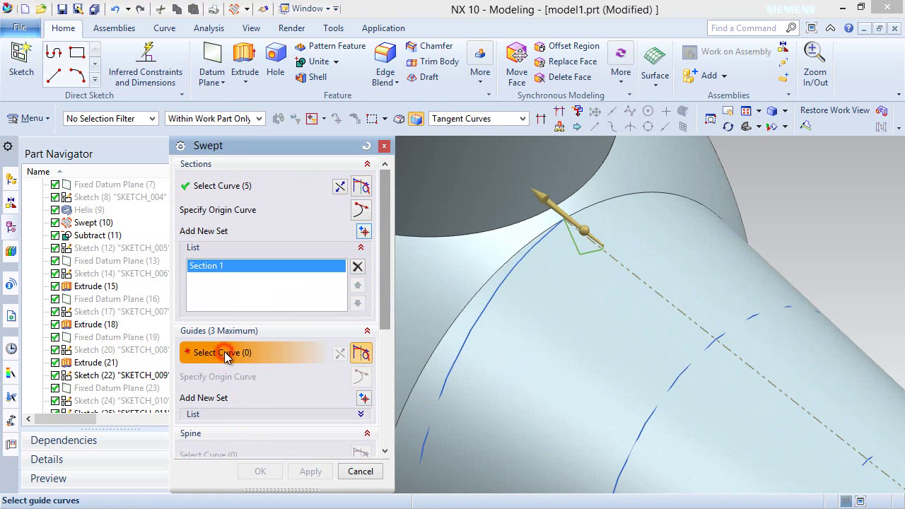
pyautogui.click(485, 312)
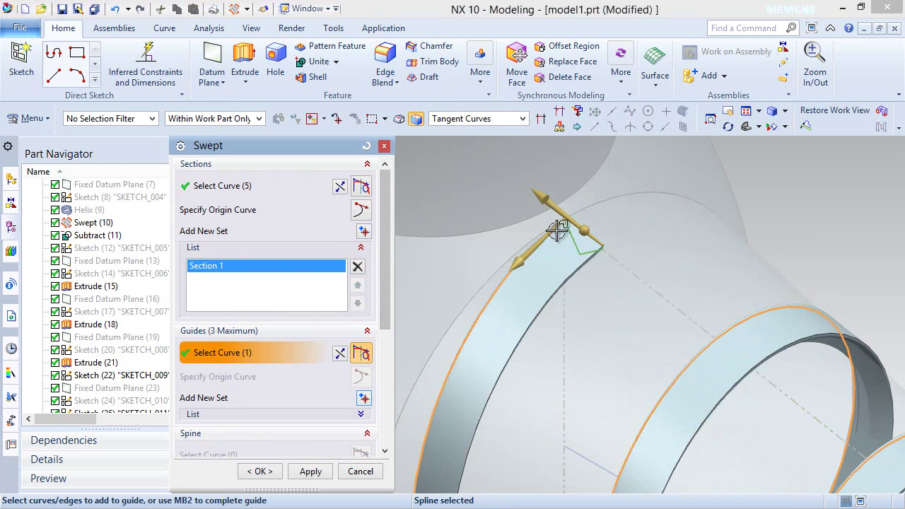
pyautogui.scroll(-1, 564, 221)
pyautogui.scroll(-1, 640, 340)
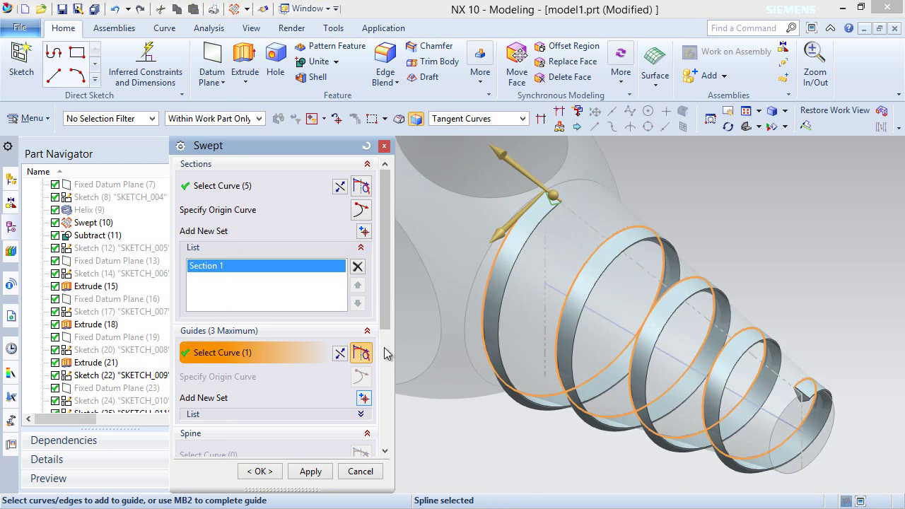
# Step: Preserve the section shape, orient the section by face normals to the tip's flat end face, and create the swept body
pyautogui.moveTo(388, 309); pyautogui.dragTo(393, 374)
pyautogui.click(364, 269)
pyautogui.moveTo(387, 280); pyautogui.dragTo(388, 356)
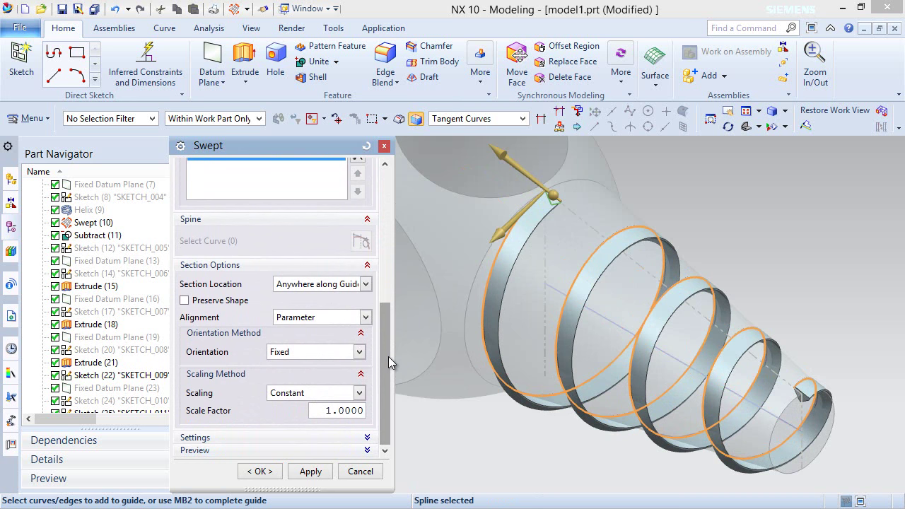
pyautogui.click(185, 300)
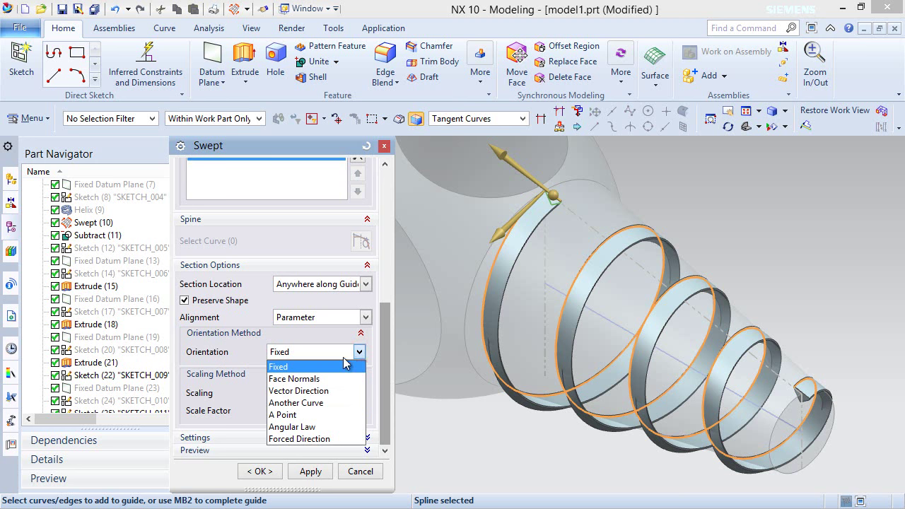
pyautogui.click(320, 379)
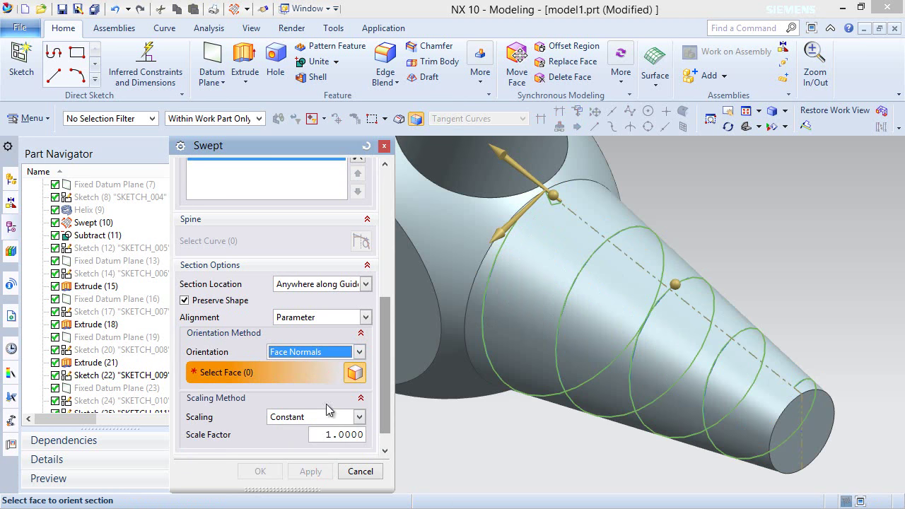
pyautogui.click(821, 424)
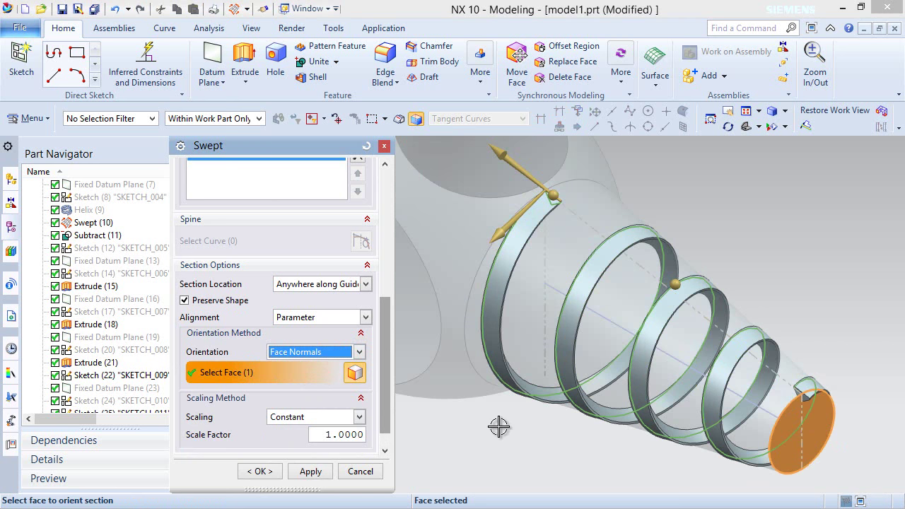
pyautogui.click(272, 471)
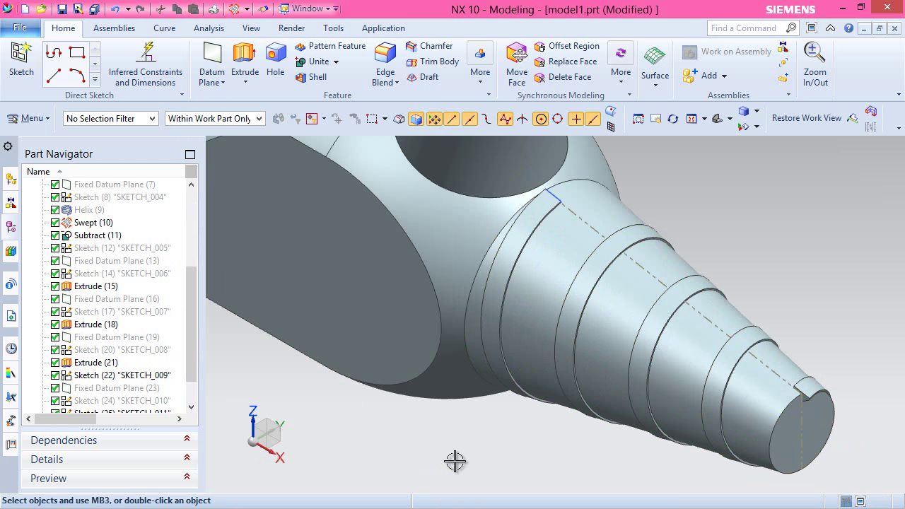
# Step: Subtract the swept thread body from the drill bit body
pyautogui.click(338, 62)
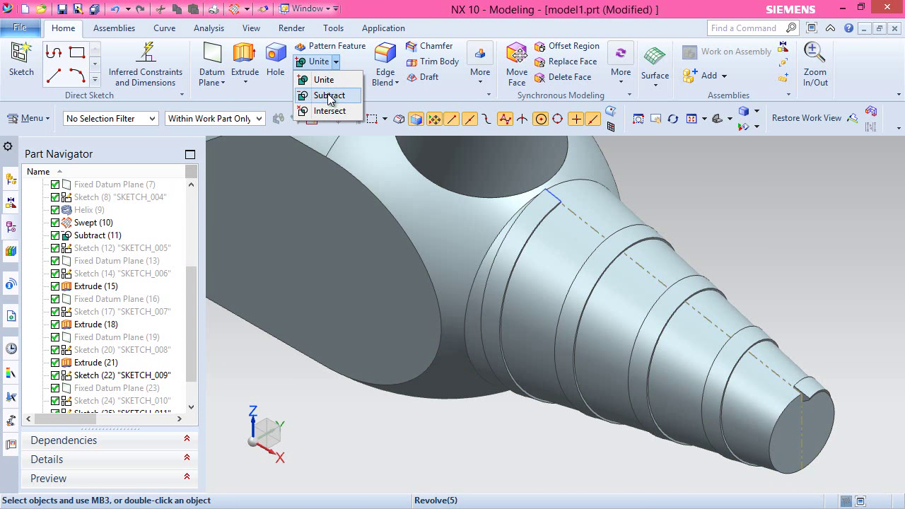
pyautogui.click(329, 96)
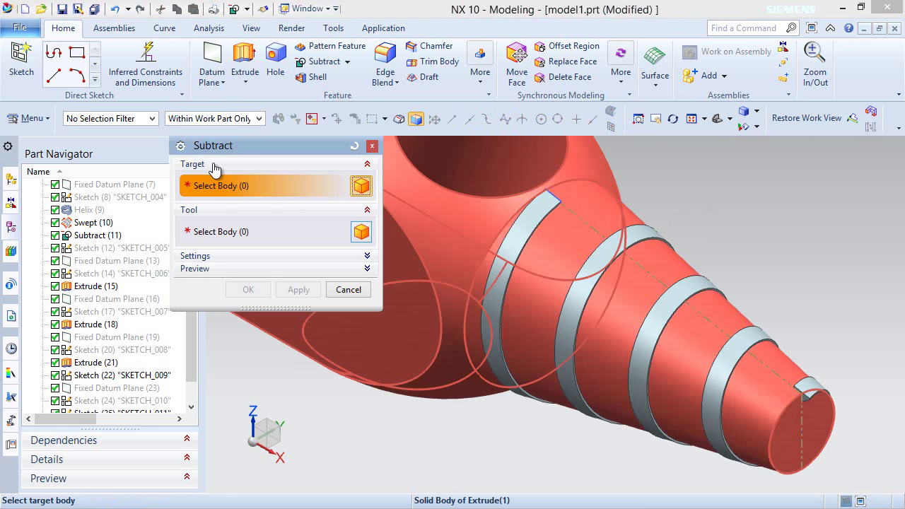
pyautogui.click(426, 207)
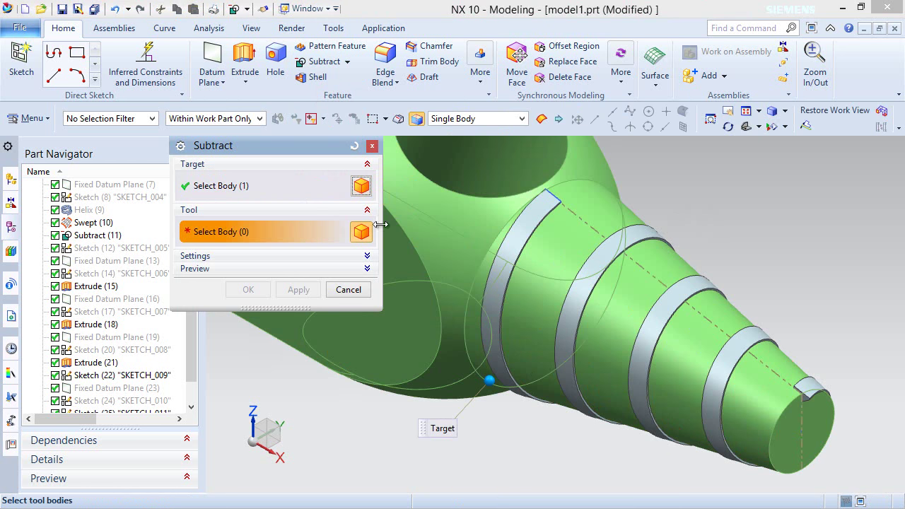
pyautogui.click(571, 317)
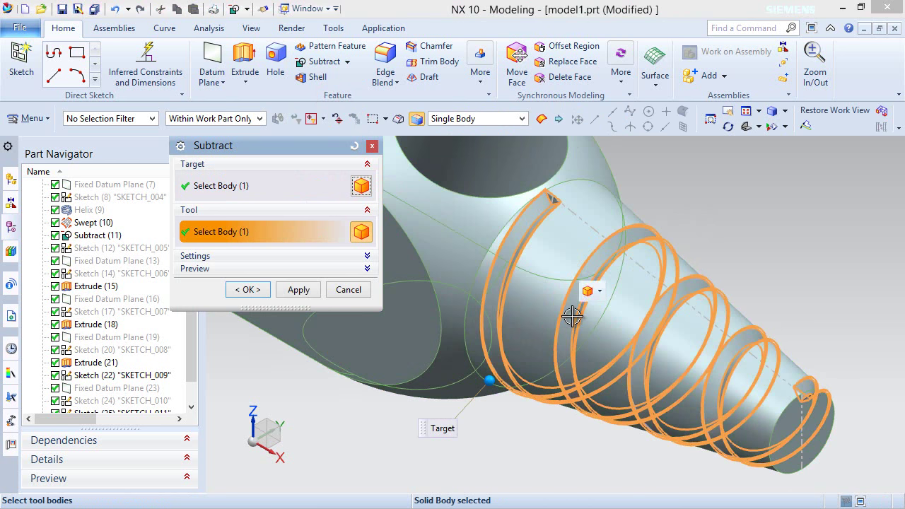
pyautogui.click(252, 290)
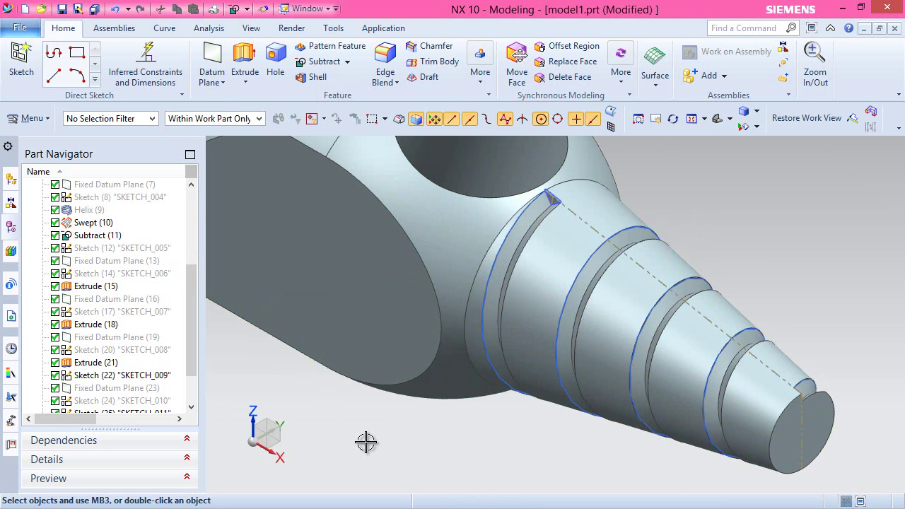
# Step: Hide the tapered helix curve around the conical tip
pyautogui.moveTo(193, 359); pyautogui.dragTo(192, 396)
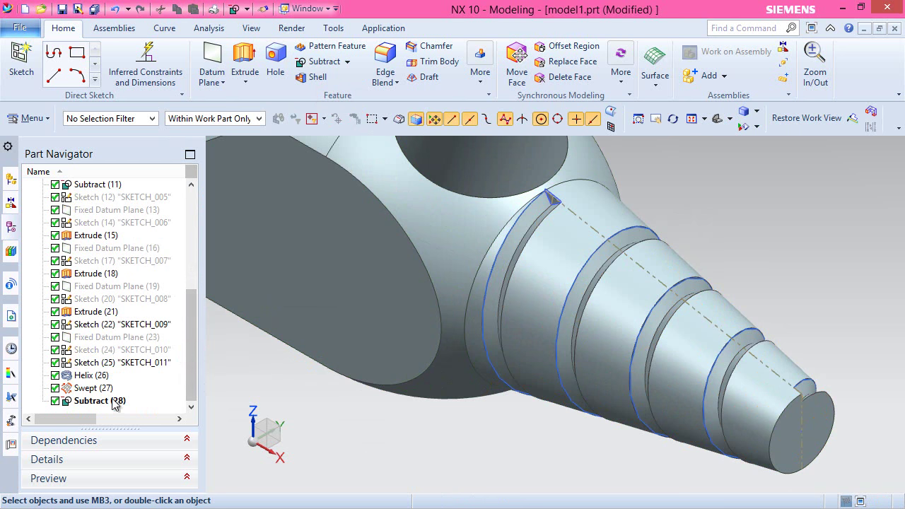
pyautogui.click(92, 377)
pyautogui.rightClick(92, 377)
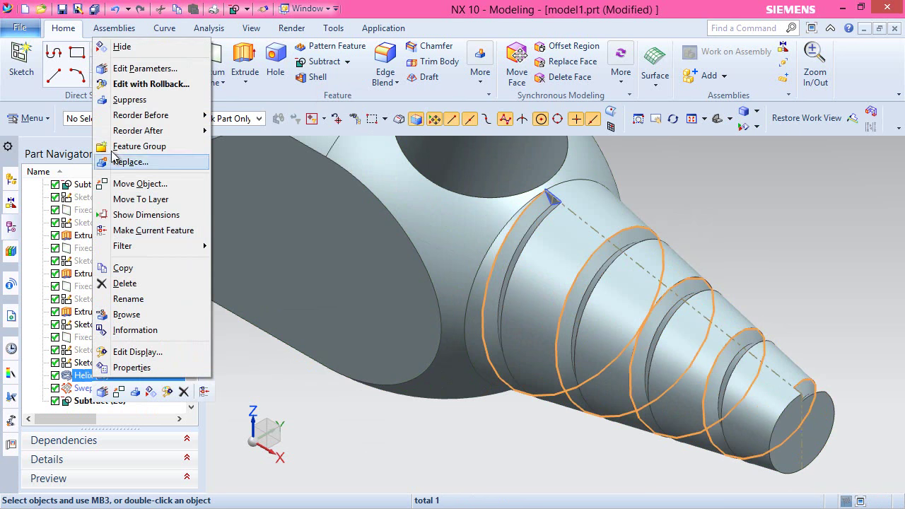
pyautogui.click(123, 48)
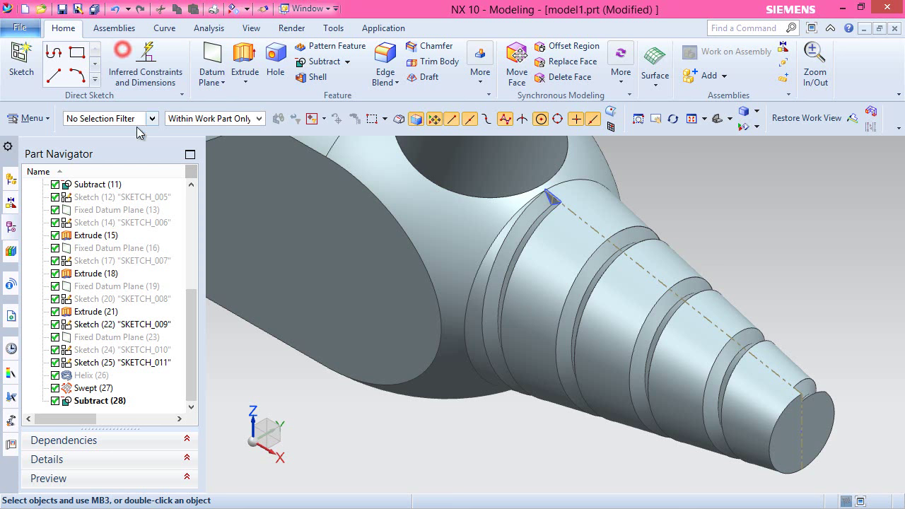
# Step: Hide the axis line sketch SKETCH_011 and the triangular profile sketch SKETCH_009
pyautogui.click(108, 363)
pyautogui.rightClick(107, 363)
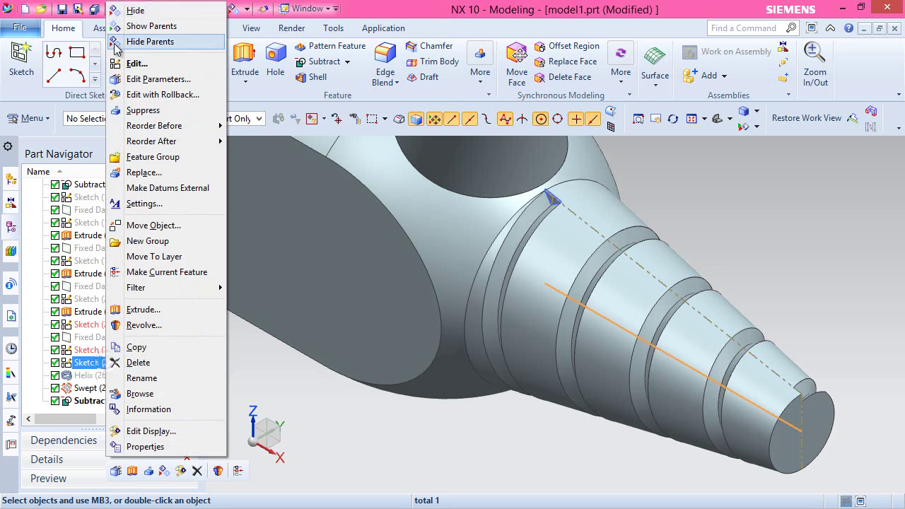
pyautogui.click(131, 11)
pyautogui.click(109, 330)
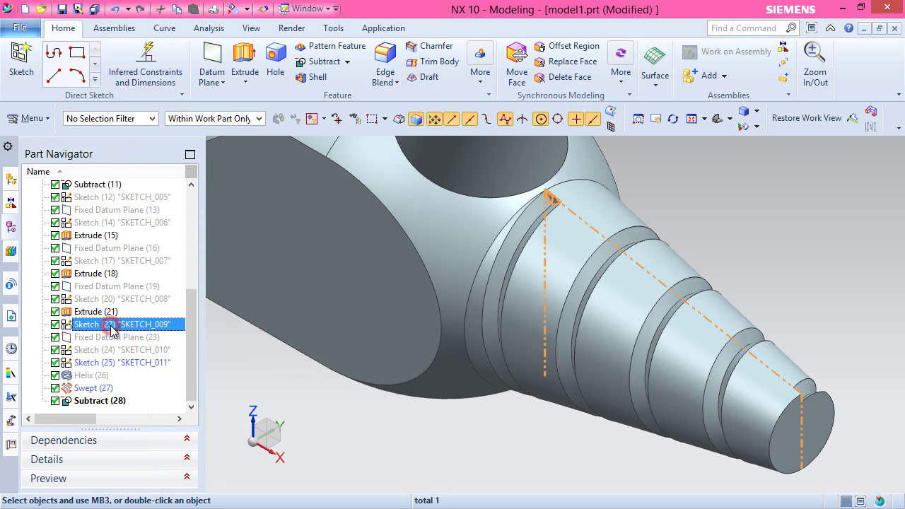
pyautogui.rightClick(109, 330)
pyautogui.click(160, 11)
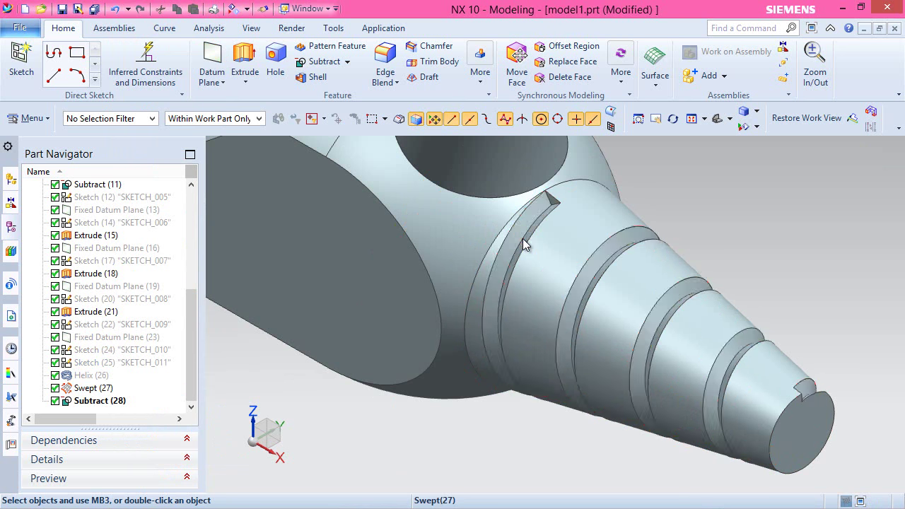
# Step: Create an At Distance datum plane offset 1/128 in inward from the flat end face of the conical tip
pyautogui.moveTo(522, 242); pyautogui.dragTo(544, 220, button='middle')
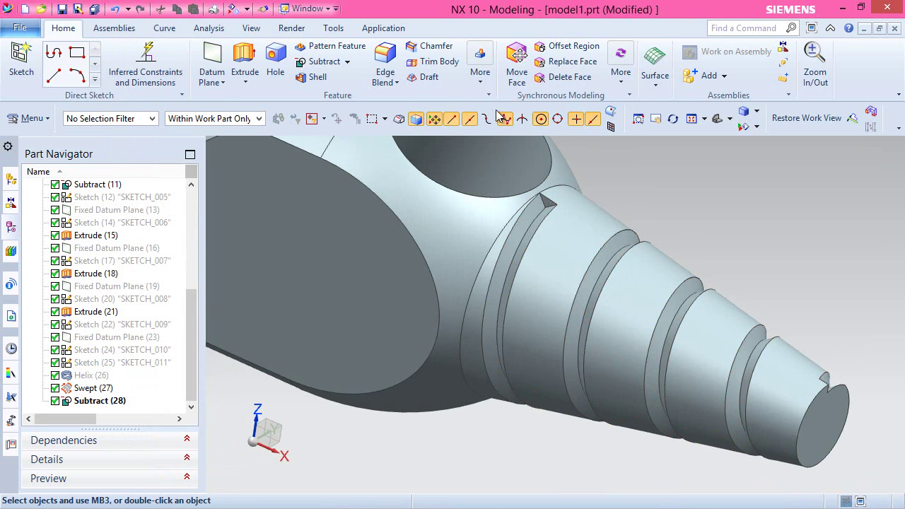
pyautogui.click(210, 59)
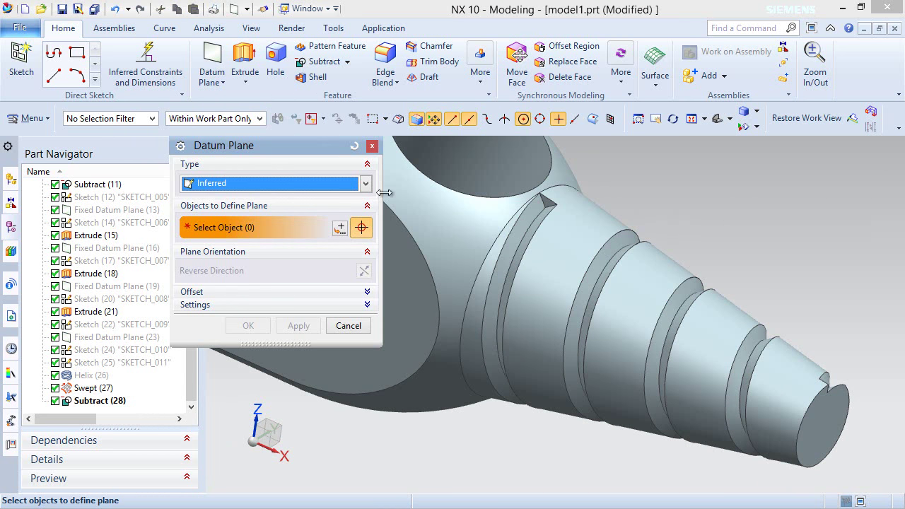
pyautogui.click(365, 184)
pyautogui.click(244, 215)
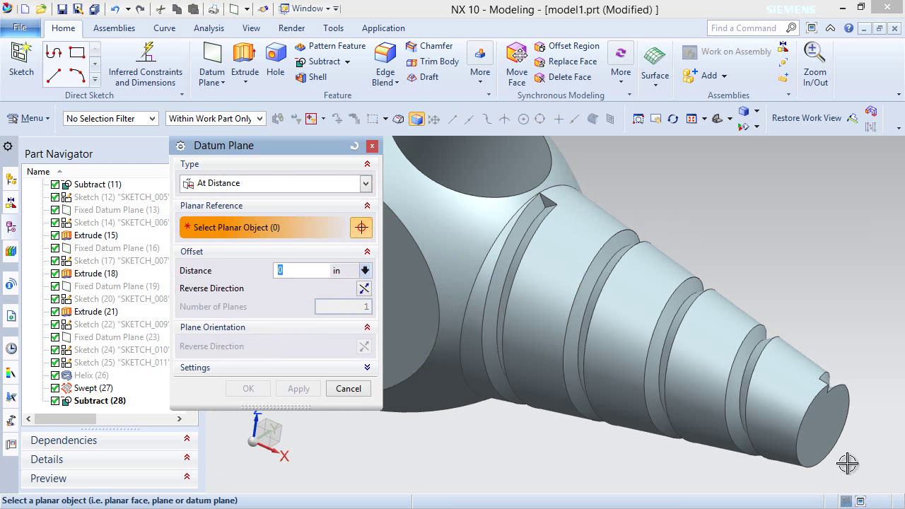
pyautogui.click(834, 430)
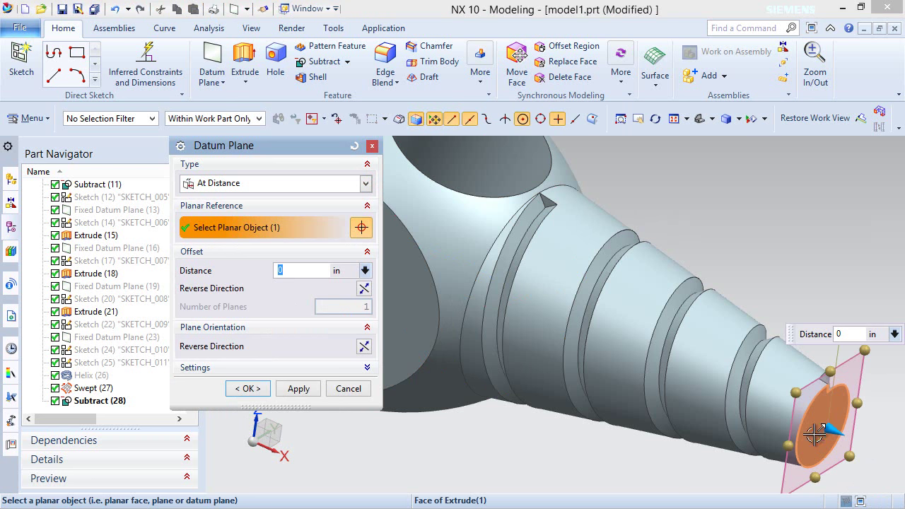
pyautogui.click(365, 290)
pyautogui.click(283, 271)
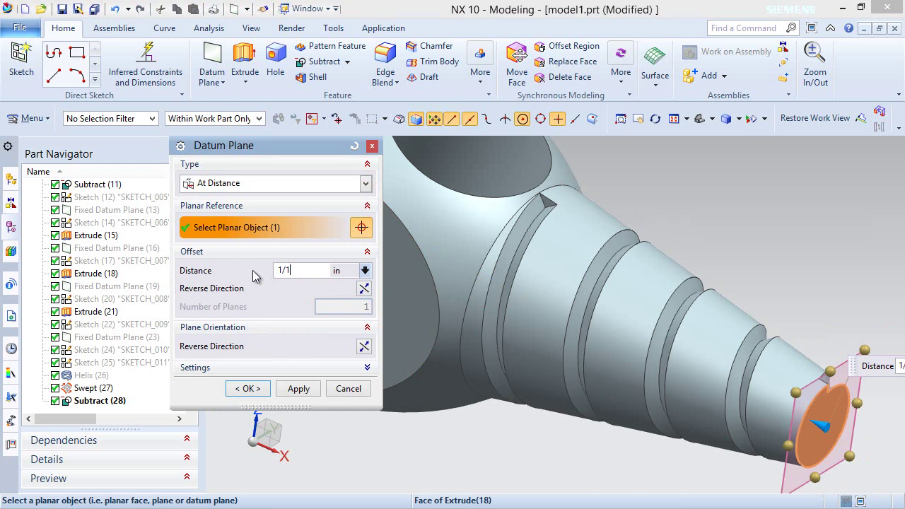
pyautogui.write('1/128')
pyautogui.press('Return')
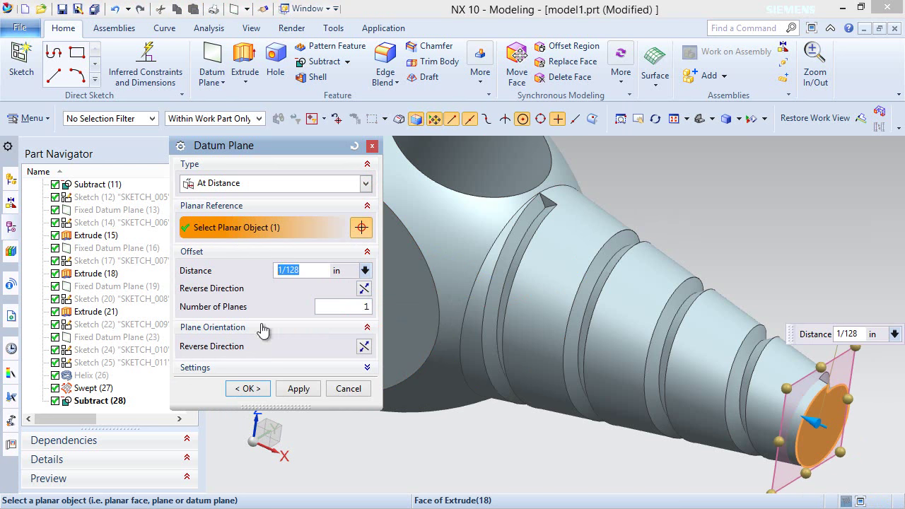
pyautogui.click(249, 389)
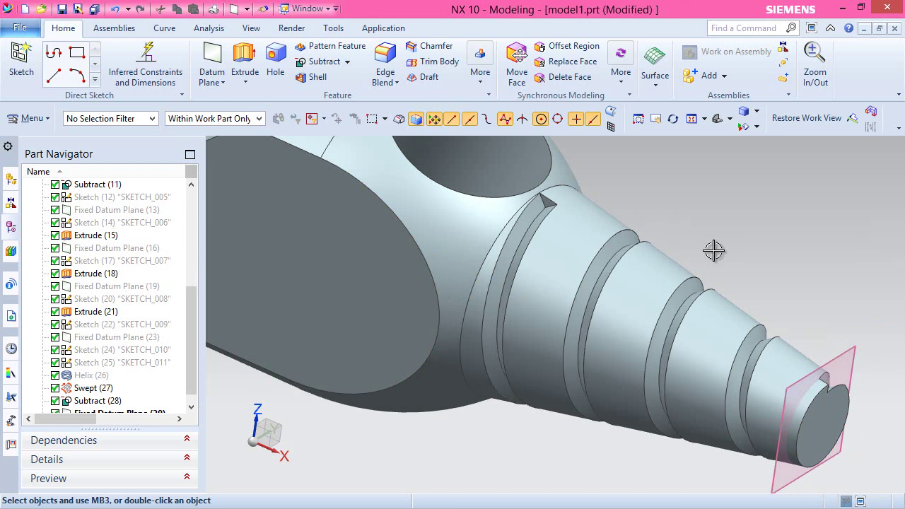
# Step: Trim the drill bit body with the offset datum plane, removing the thin slice at the conical tip's end
pyautogui.click(434, 63)
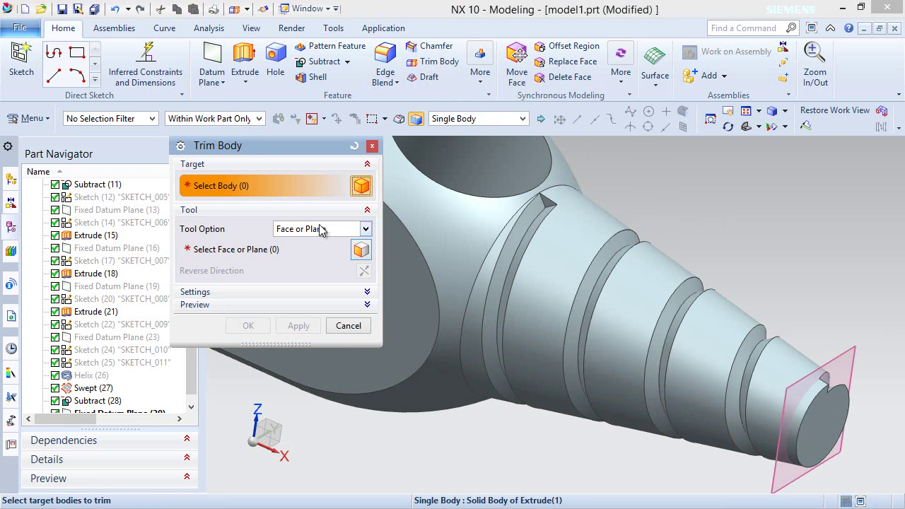
pyautogui.click(704, 366)
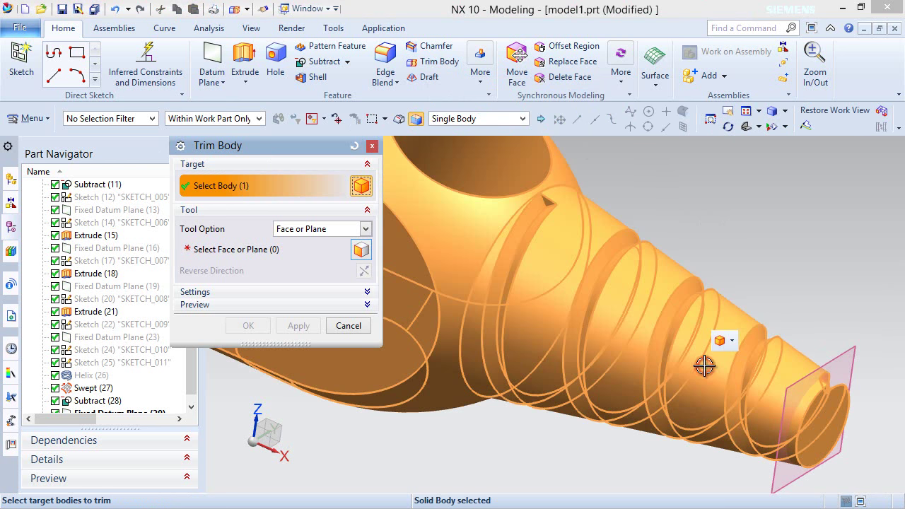
pyautogui.click(265, 249)
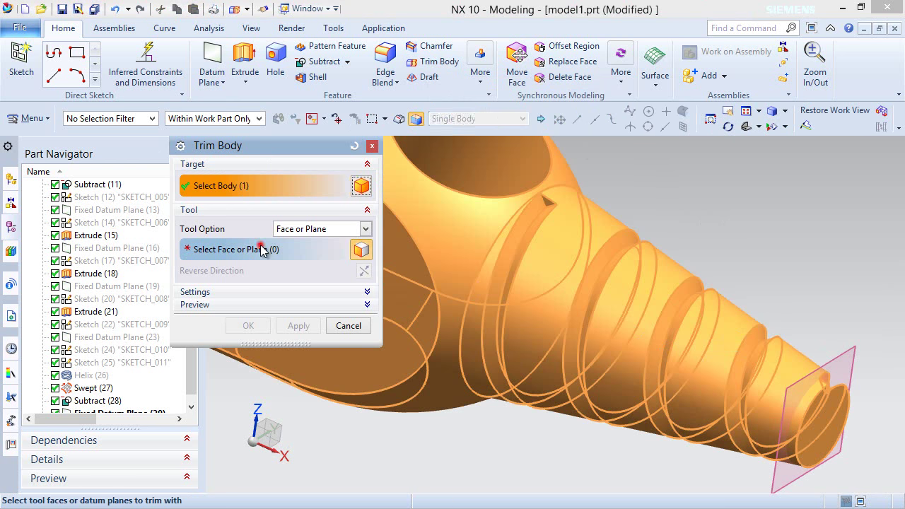
pyautogui.click(849, 348)
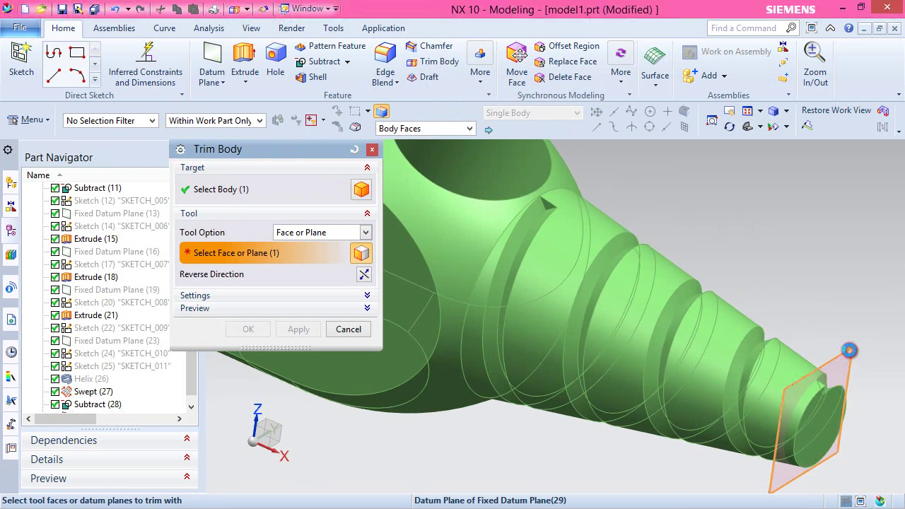
pyautogui.click(365, 275)
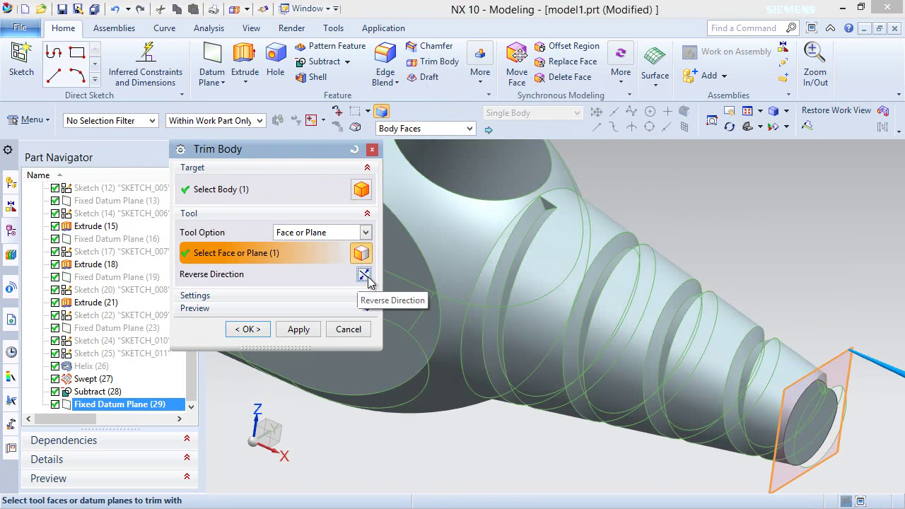
pyautogui.click(246, 329)
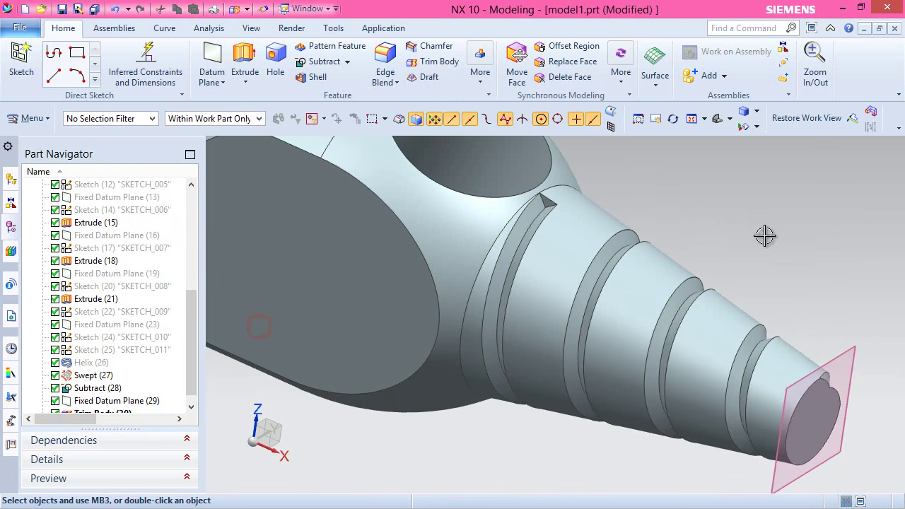
# Step: Hide the datum plane at the conical tip and save the part
pyautogui.click(843, 347)
pyautogui.click(820, 332)
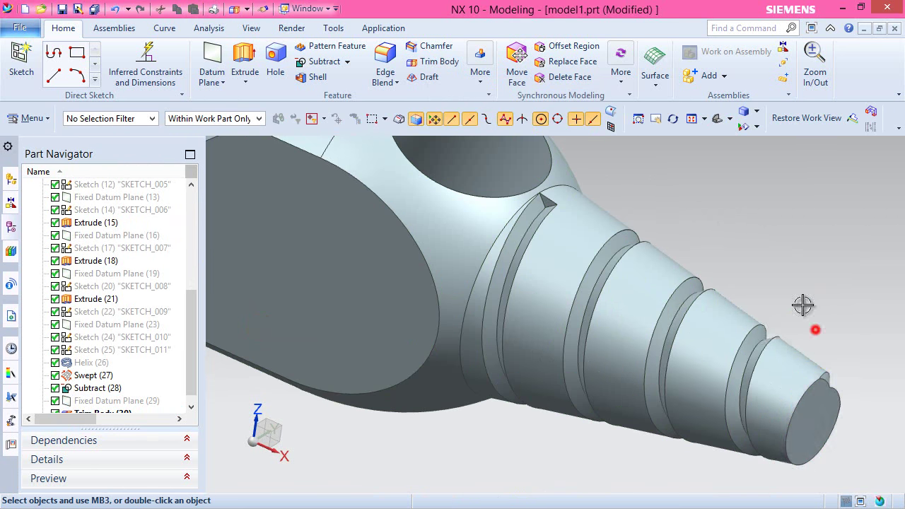
pyautogui.moveTo(805, 330); pyautogui.dragTo(758, 256, button='middle')
pyautogui.moveTo(856, 399); pyautogui.dragTo(813, 375, button='middle')
pyautogui.scroll(-2, 776, 352)
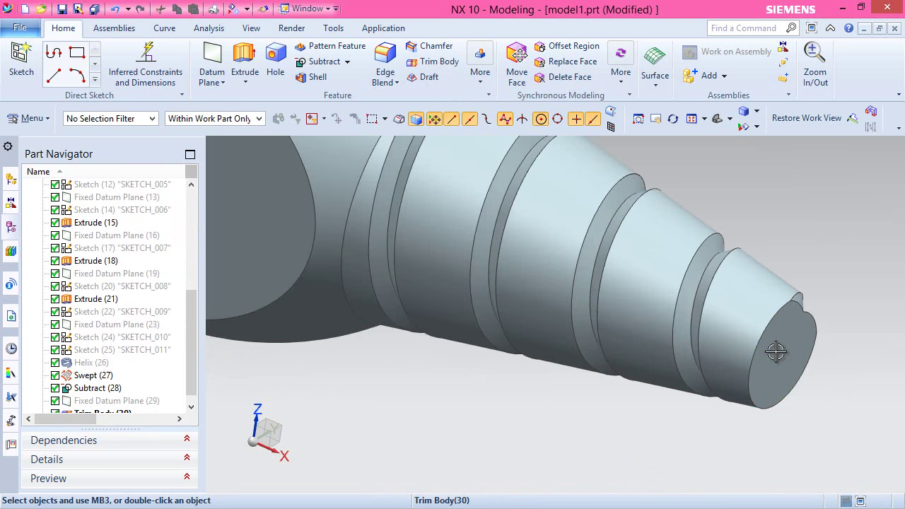
pyautogui.moveTo(776, 351); pyautogui.dragTo(657, 348, button='middle')
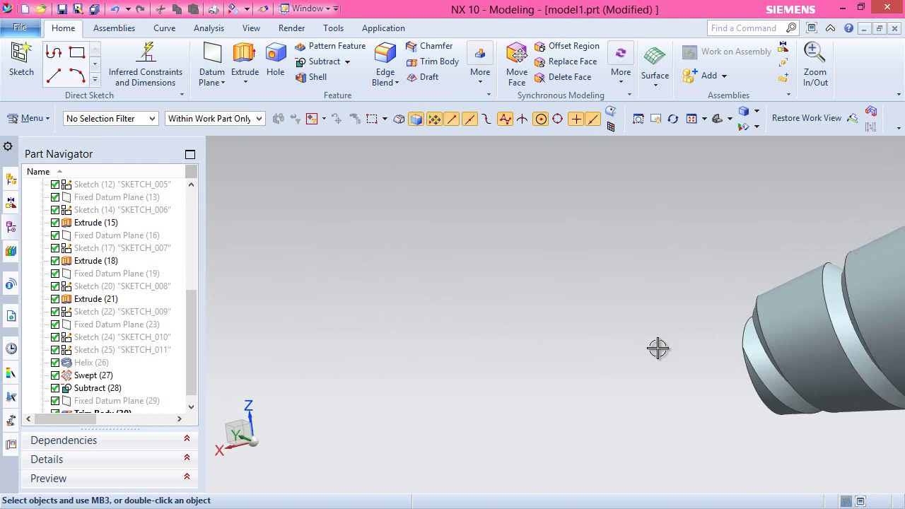
pyautogui.press('Home')
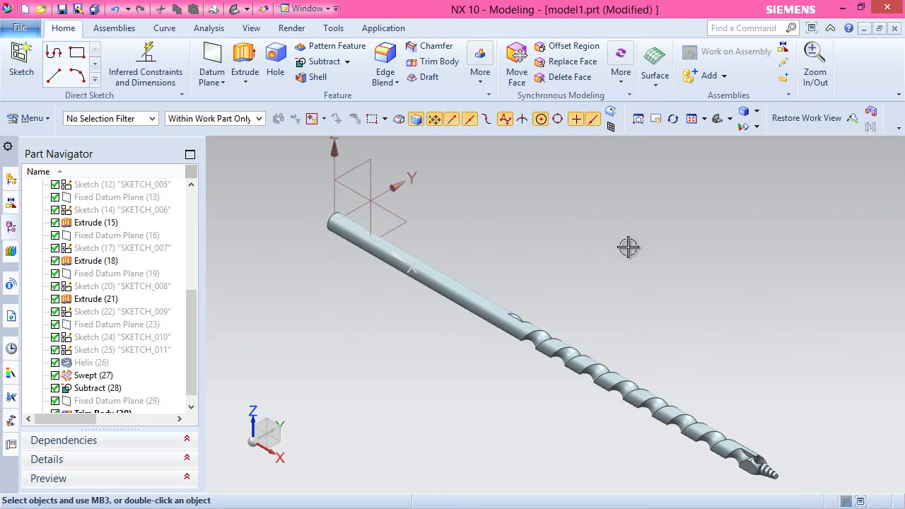
pyautogui.click(62, 9)
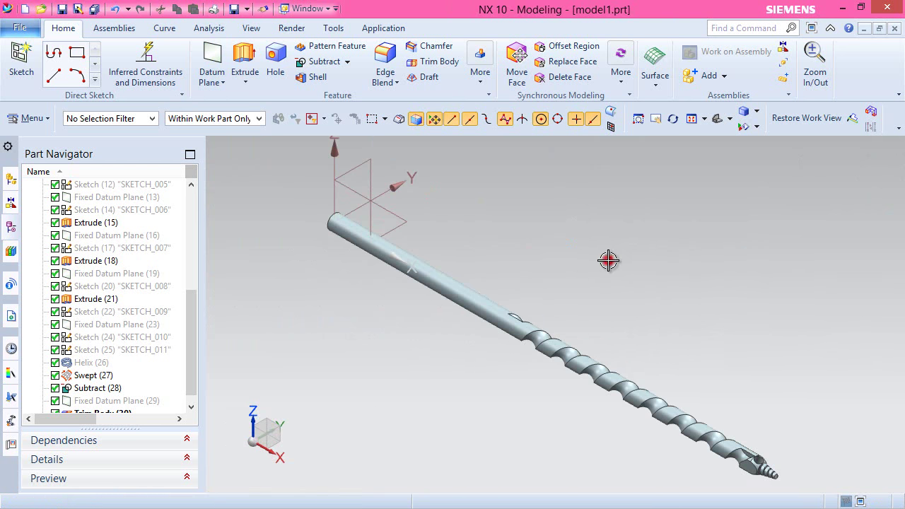
# Step: Begin an Extrude and create its section sketch on the XZ datum plane, with the view rotated -90° about Z
pyautogui.scroll(-2, 609, 260)
pyautogui.scroll(6, 752, 430)
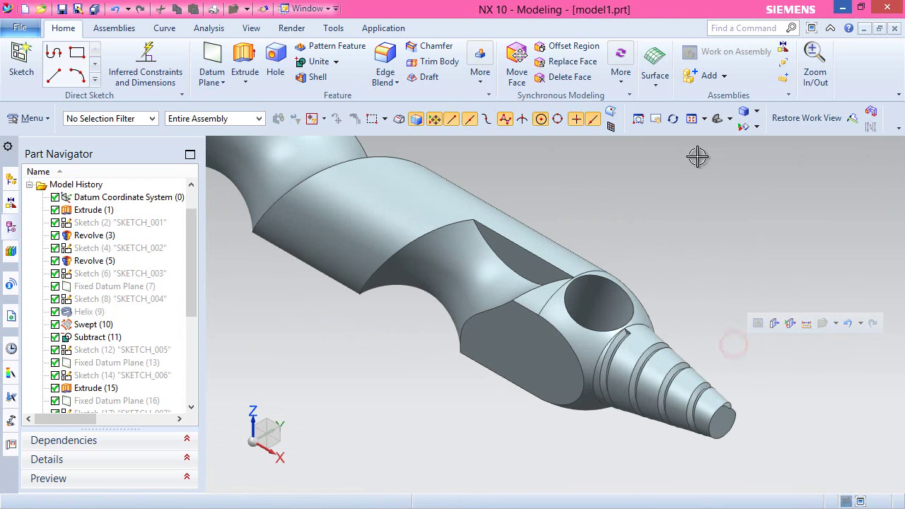
pyautogui.click(692, 119)
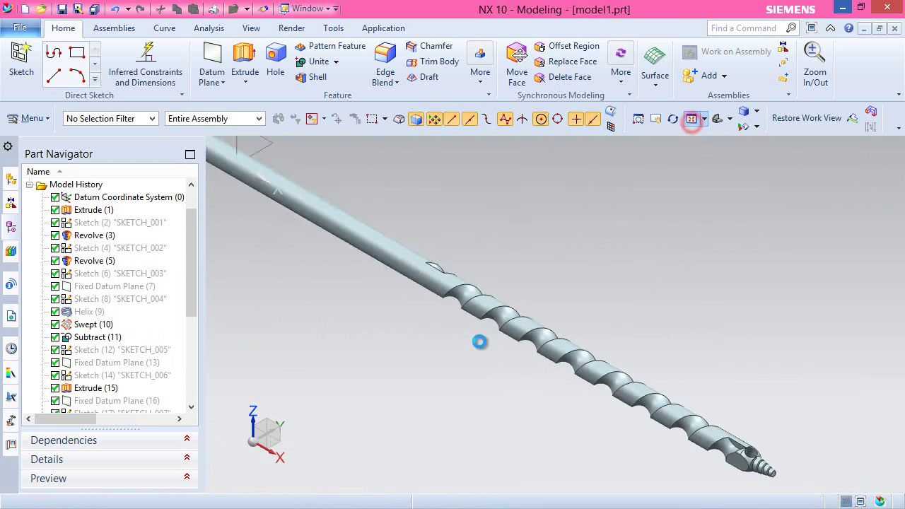
pyautogui.click(254, 419)
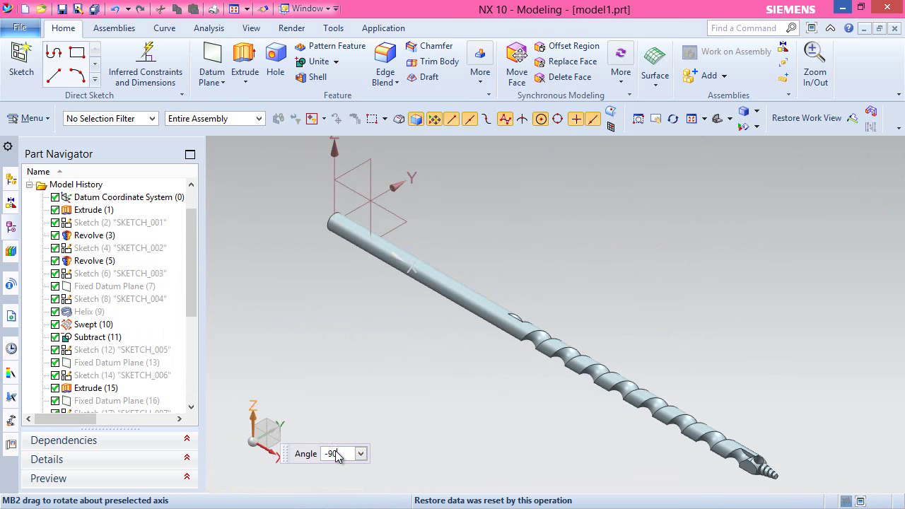
pyautogui.press('Return')
pyautogui.click(329, 385)
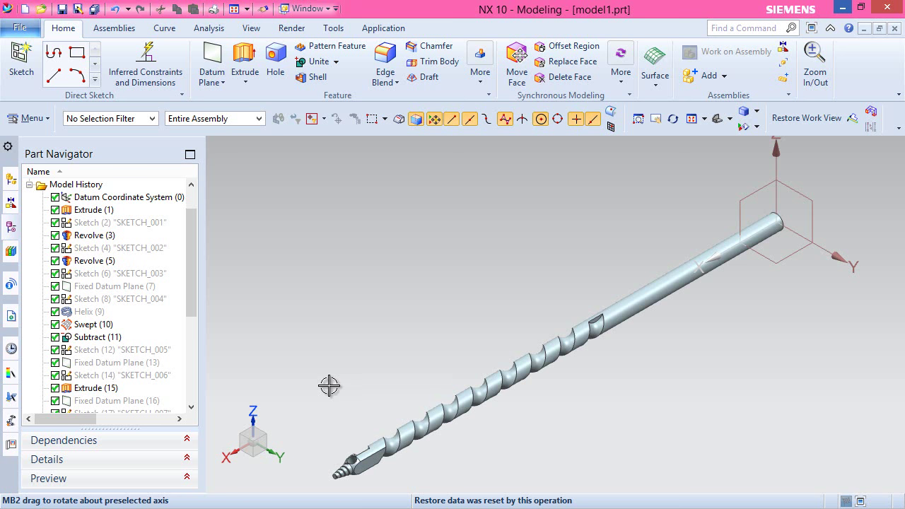
pyautogui.click(243, 62)
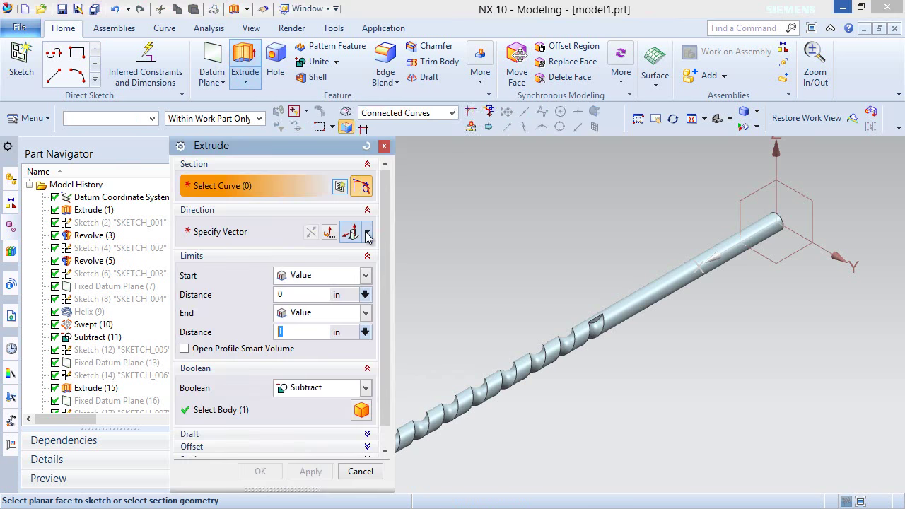
pyautogui.click(741, 199)
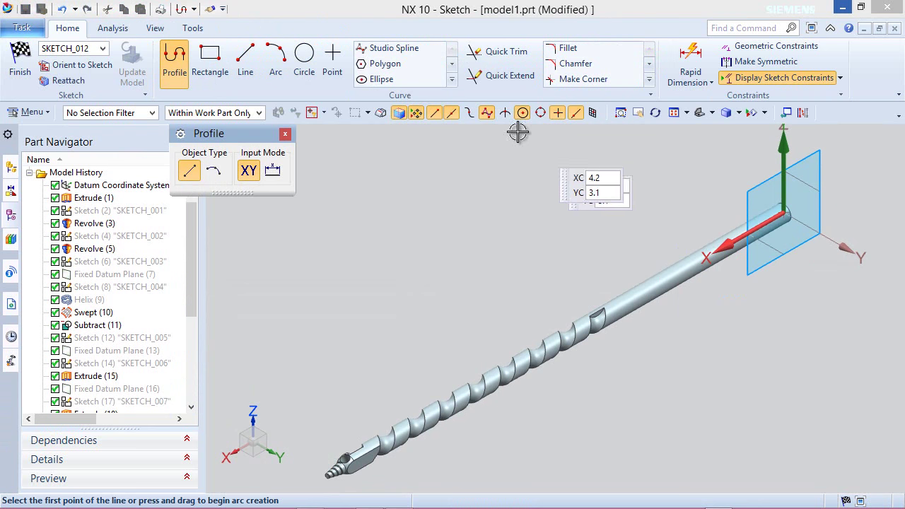
# Step: Create intersection curves between the sketch plane and all faces of the drill bit body, using the Body Faces rule
pyautogui.click(451, 79)
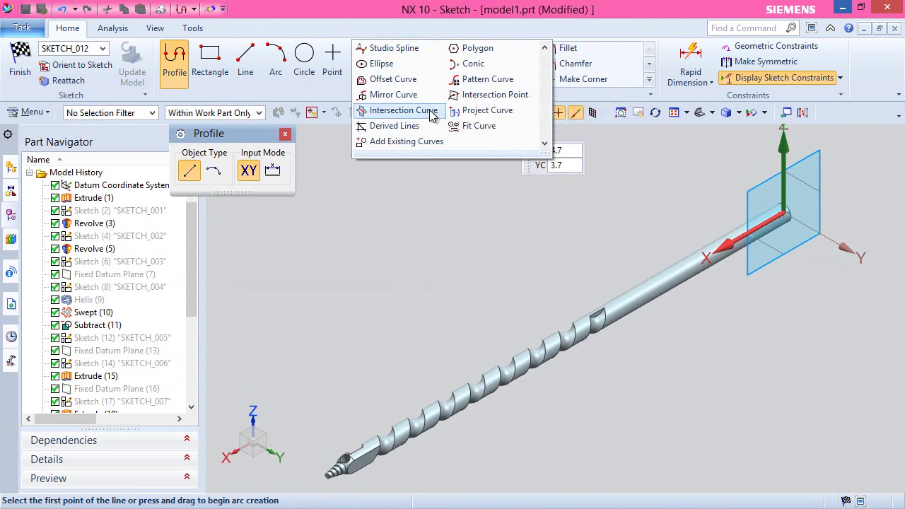
pyautogui.click(404, 110)
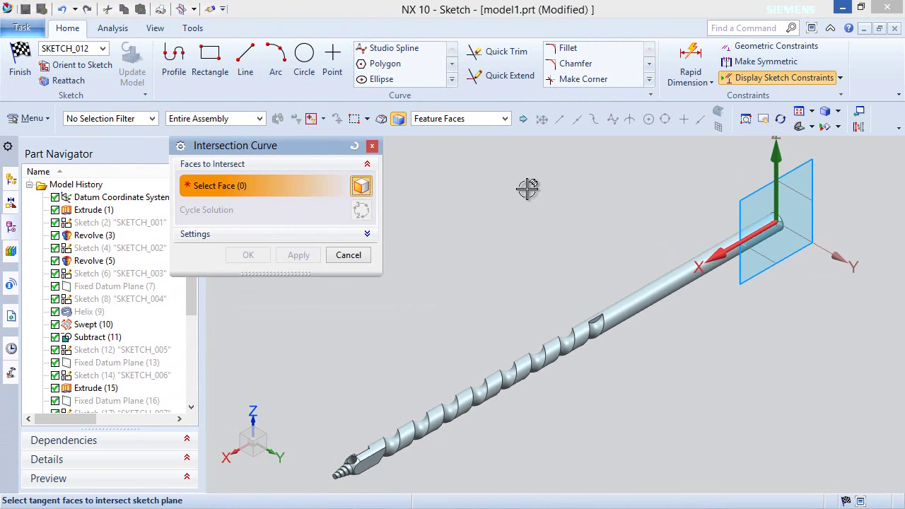
pyautogui.click(504, 118)
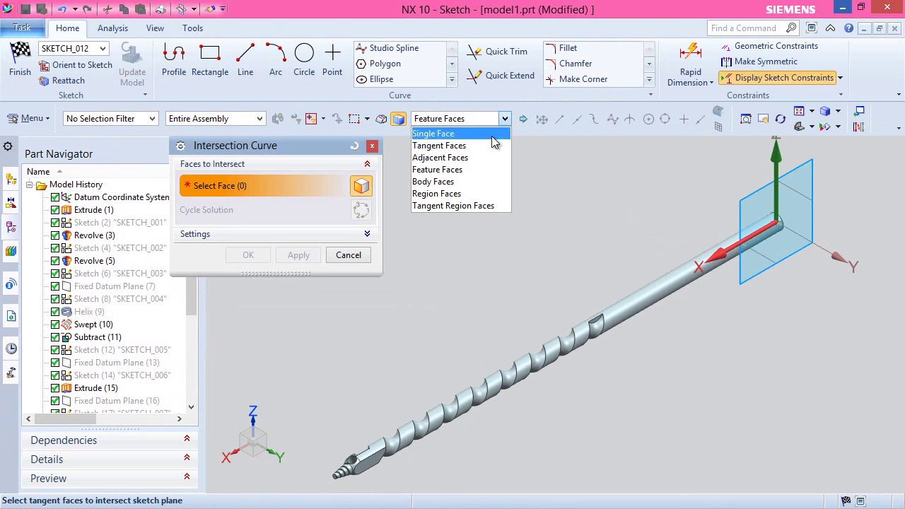
pyautogui.click(461, 182)
pyautogui.click(670, 284)
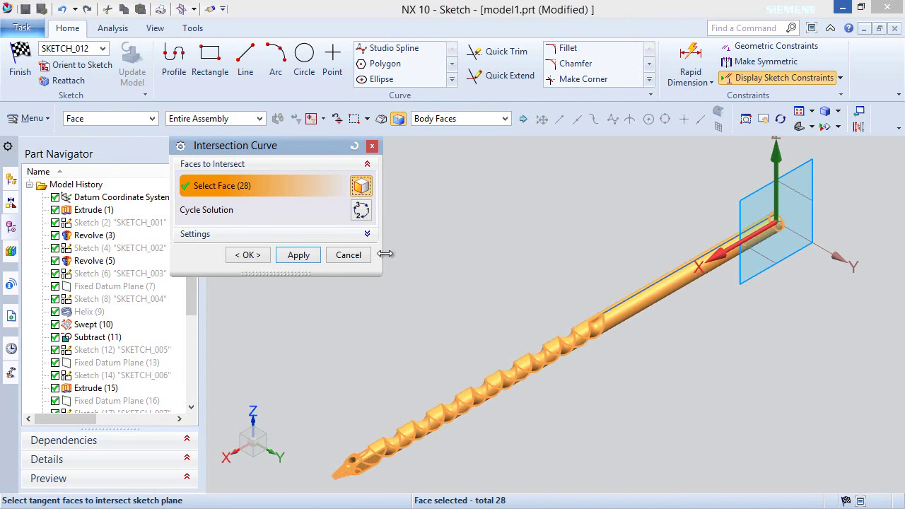
pyautogui.click(259, 257)
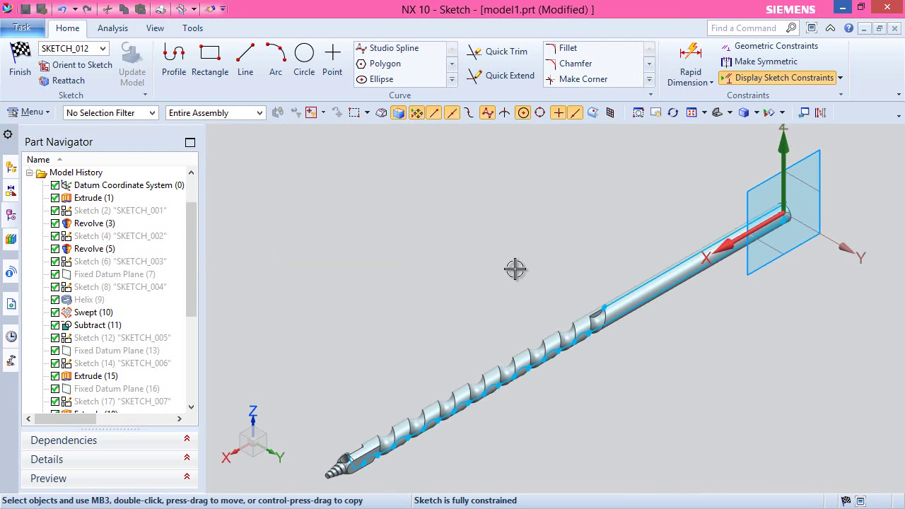
# Step: Convert all the intersection curves in the sketch to reference curves
pyautogui.scroll(-2, 535, 252)
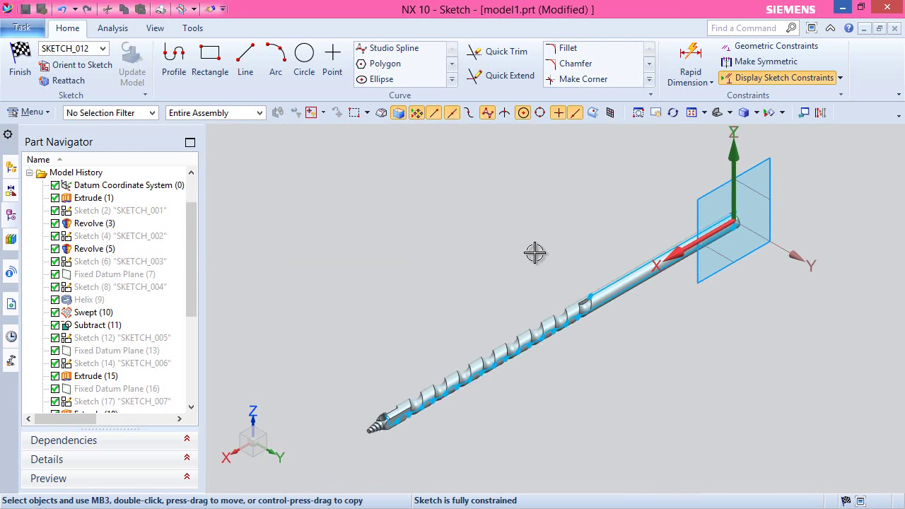
pyautogui.click(821, 113)
pyautogui.scroll(-1, 659, 252)
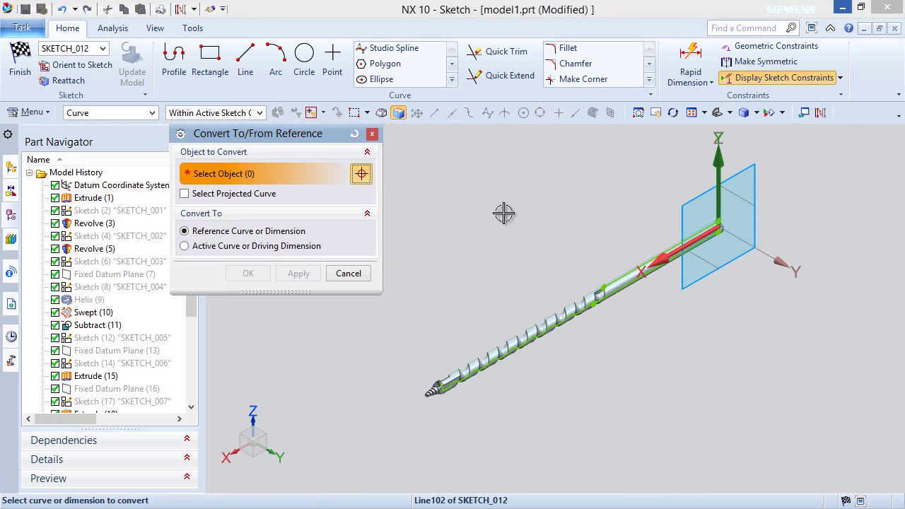
pyautogui.moveTo(389, 173); pyautogui.dragTo(807, 448)
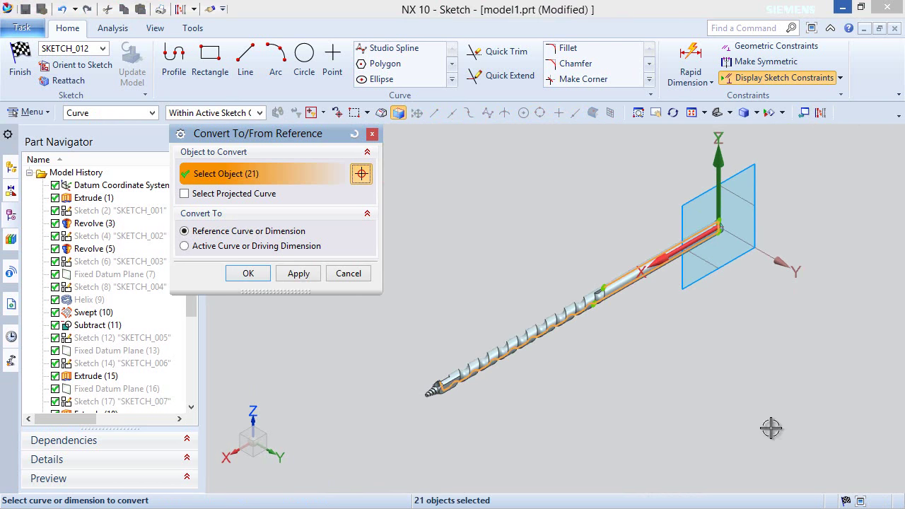
pyautogui.click(253, 276)
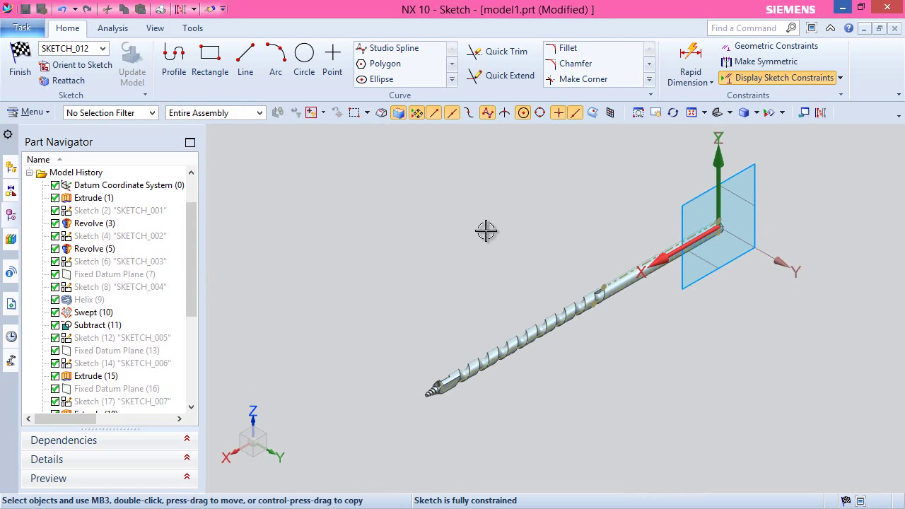
# Step: Sketch a rectangle about 0.32 in long across the shank's full height, starting about 0.12 in from its plain end
pyautogui.moveTo(528, 410)
pyautogui.mouseDown(button='middle')
pyautogui.moveTo(471, 408)
pyautogui.moveTo(486, 418)
pyautogui.mouseUp(button='middle')
pyautogui.moveTo(516, 253); pyautogui.dragTo(493, 254, button='right')
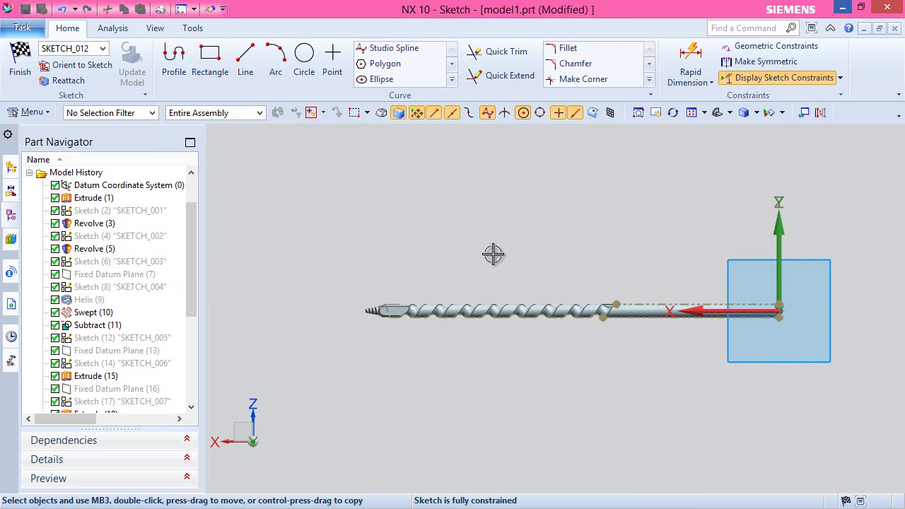
pyautogui.scroll(-1, 802, 317)
pyautogui.scroll(8, 802, 318)
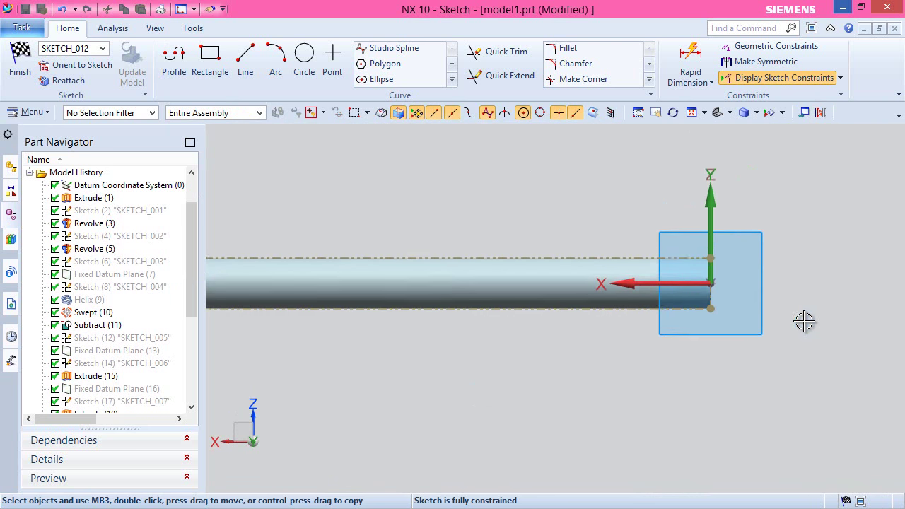
pyautogui.scroll(3, 782, 331)
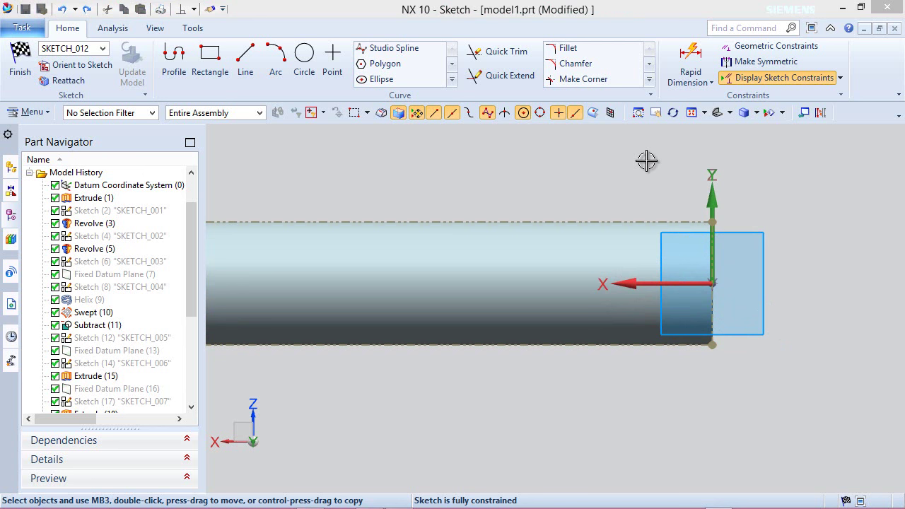
pyautogui.click(210, 62)
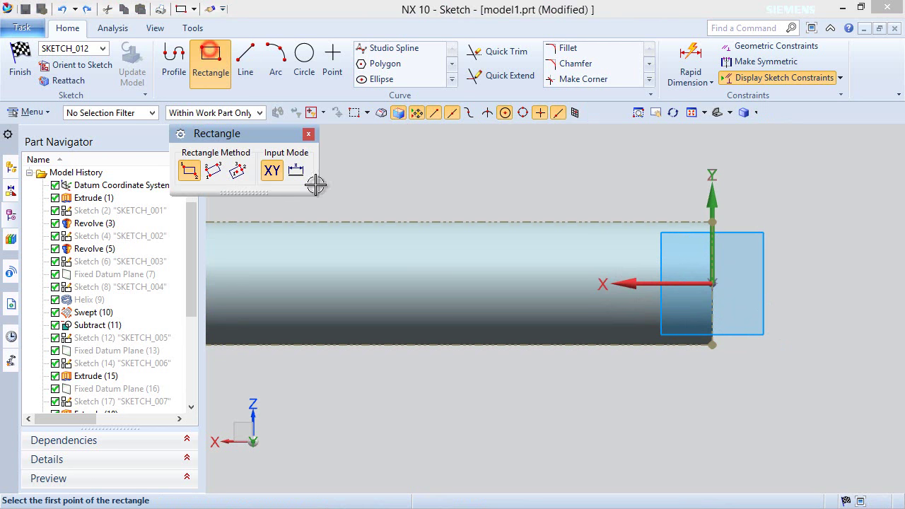
pyautogui.click(652, 344)
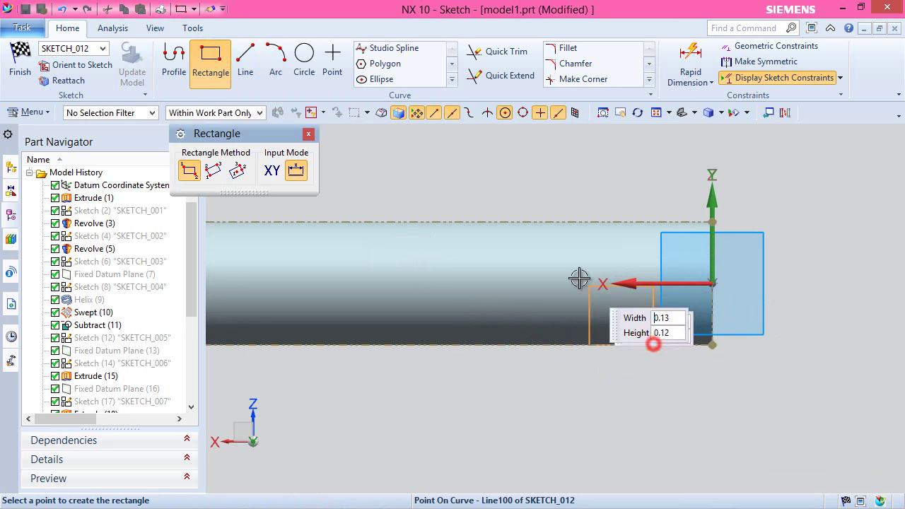
pyautogui.click(498, 222)
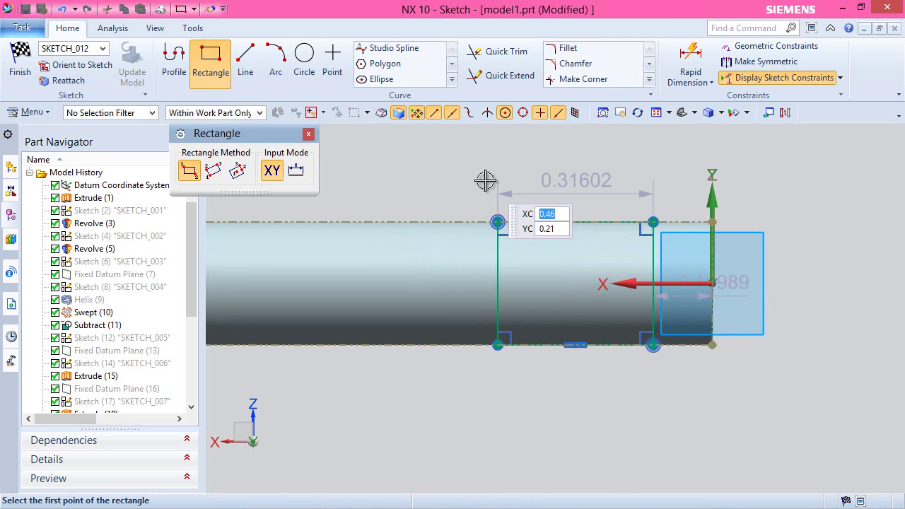
# Step: Draw a 0.328 in radius arc bulging outward between the corners of the rectangle's side farther from the shank's plain end
pyautogui.click(276, 63)
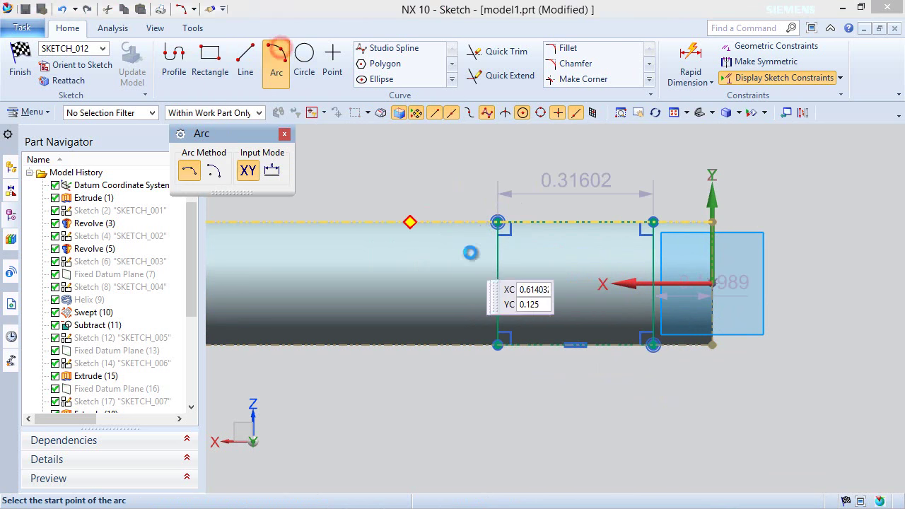
pyautogui.click(498, 222)
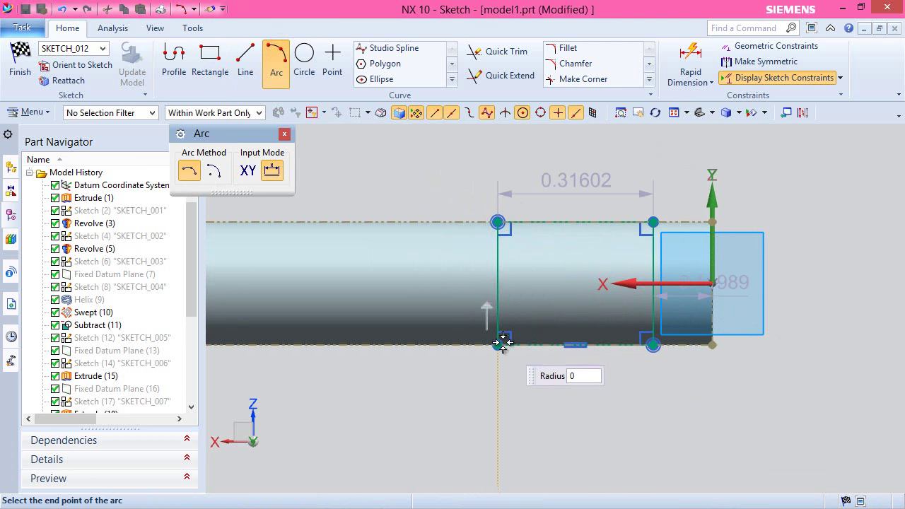
pyautogui.click(498, 346)
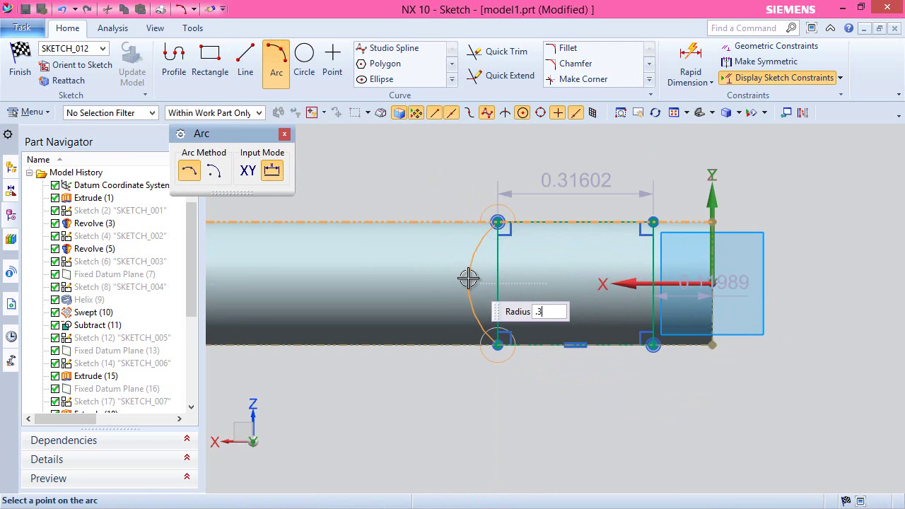
pyautogui.press('Return')
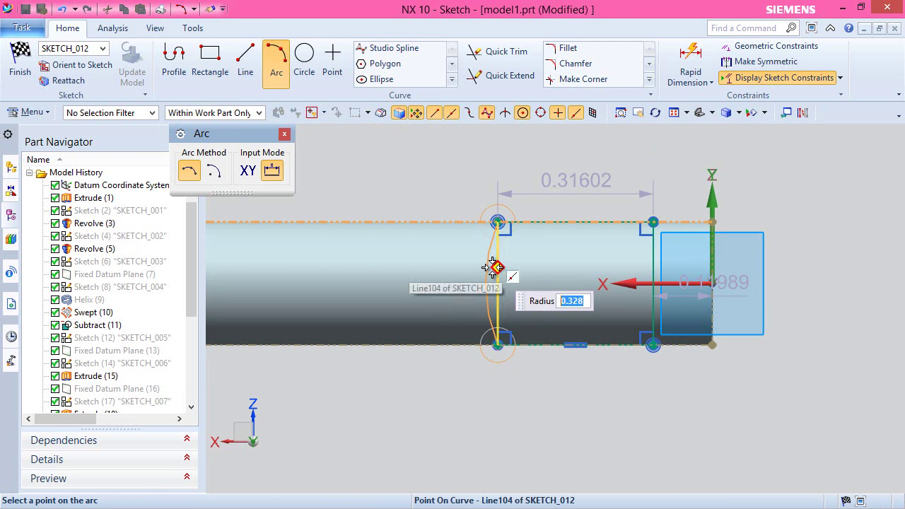
pyautogui.click(492, 278)
pyautogui.scroll(-1, 679, 272)
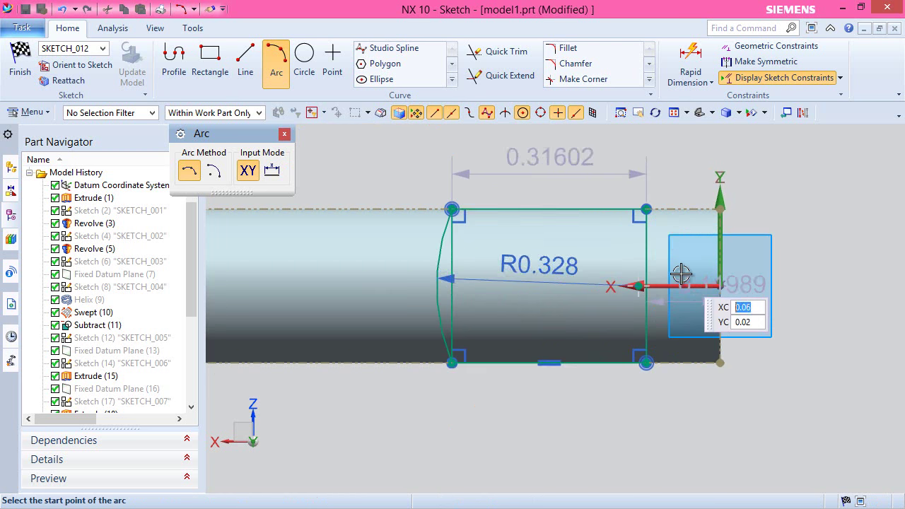
# Step: Draw a matching 0.328 in radius arc bulging outward between the rectangle's corners nearer the shank's plain end
pyautogui.click(646, 209)
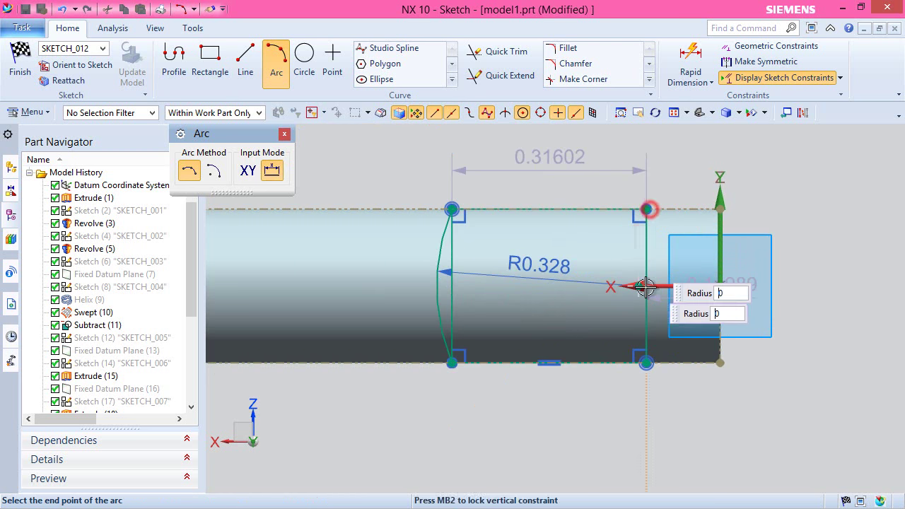
pyautogui.click(645, 362)
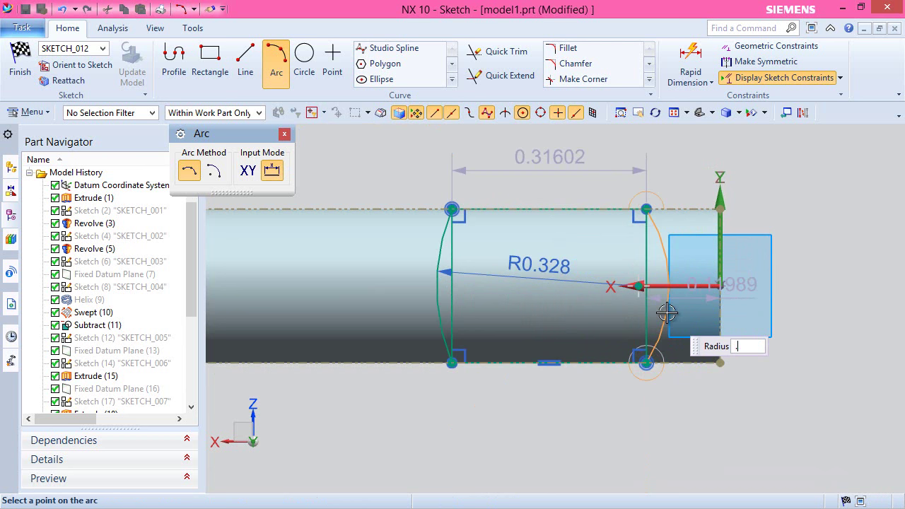
pyautogui.press('Return')
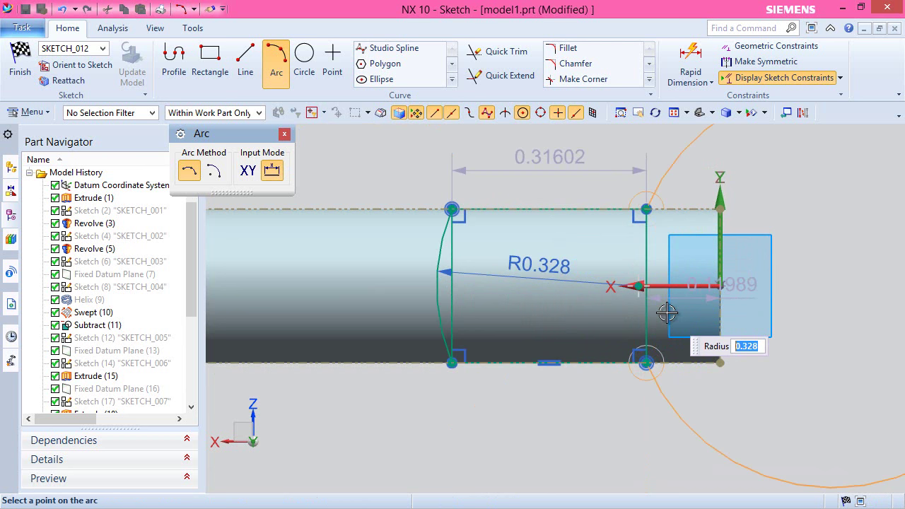
pyautogui.click(655, 262)
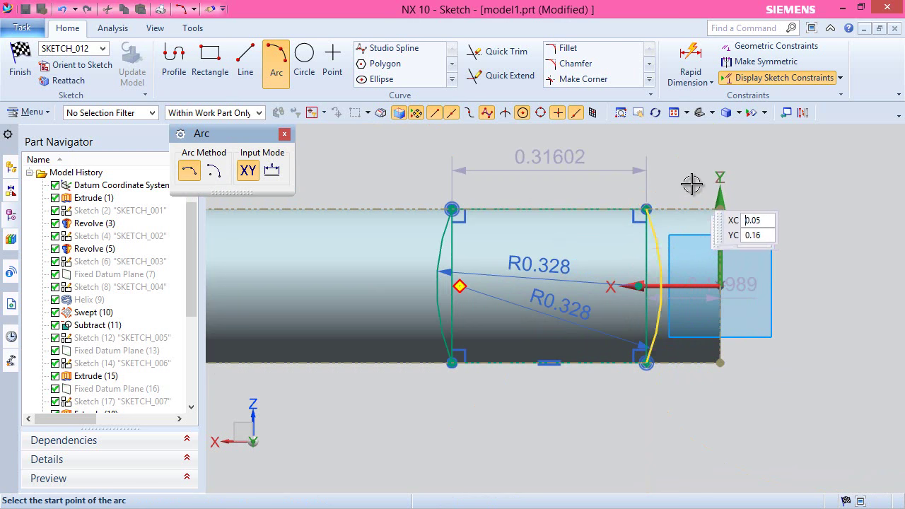
pyautogui.press('Escape')
# Step: Convert the rectangle's two vertical sides to reference lines
pyautogui.click(646, 250)
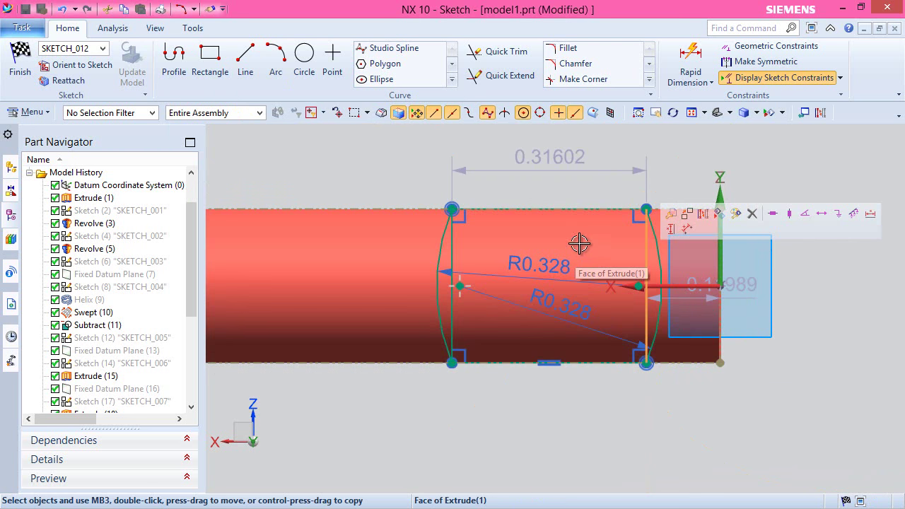
pyautogui.click(700, 214)
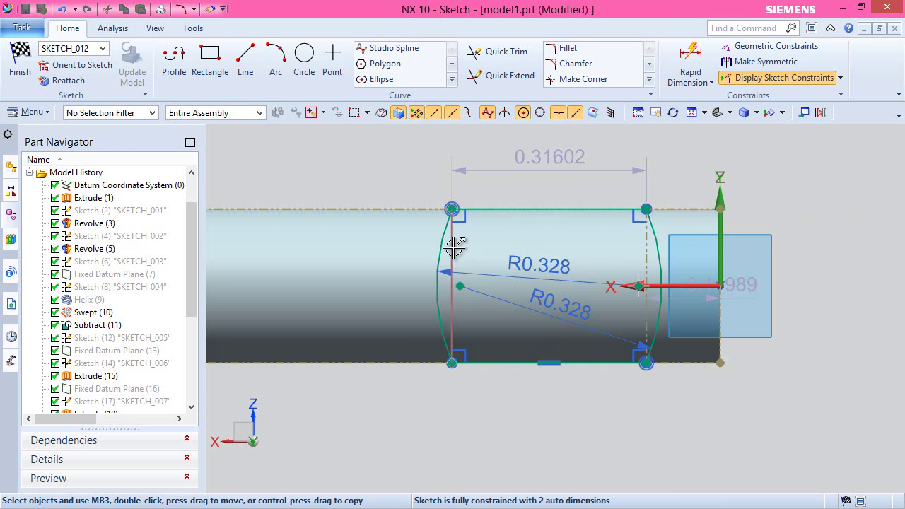
pyautogui.click(454, 247)
pyautogui.click(506, 211)
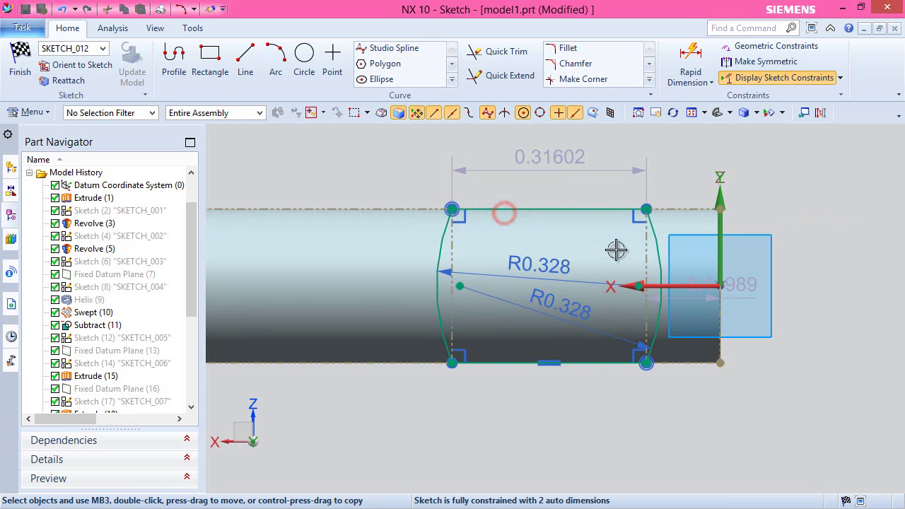
# Step: Make the arc nearer the plain end tangent to the shank's vertical end line
pyautogui.click(657, 255)
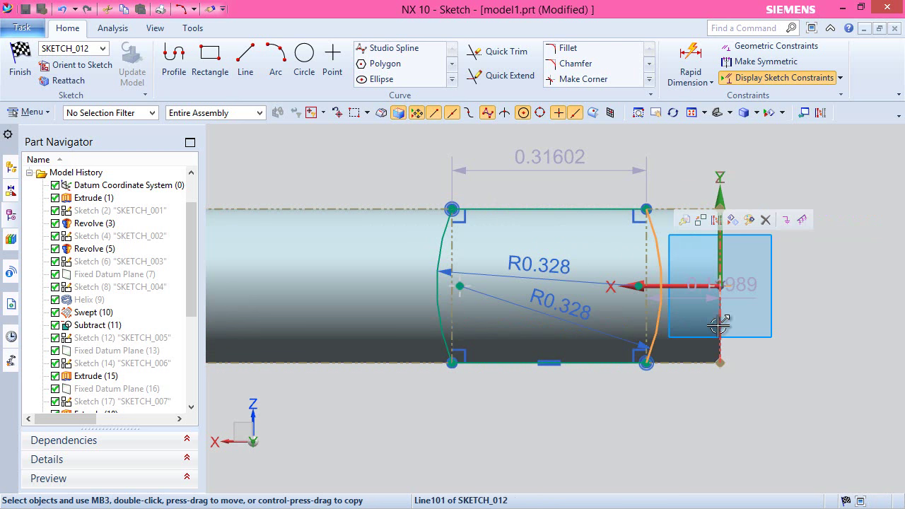
pyautogui.click(719, 324)
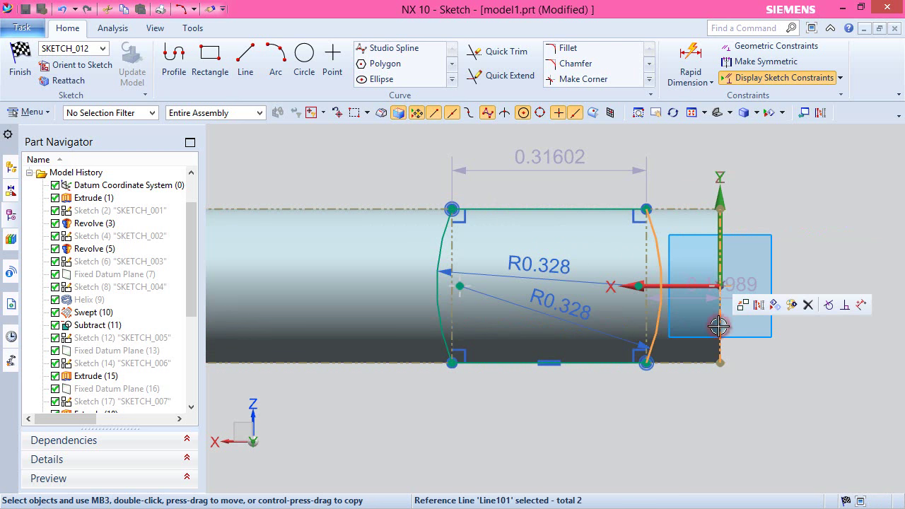
pyautogui.click(828, 305)
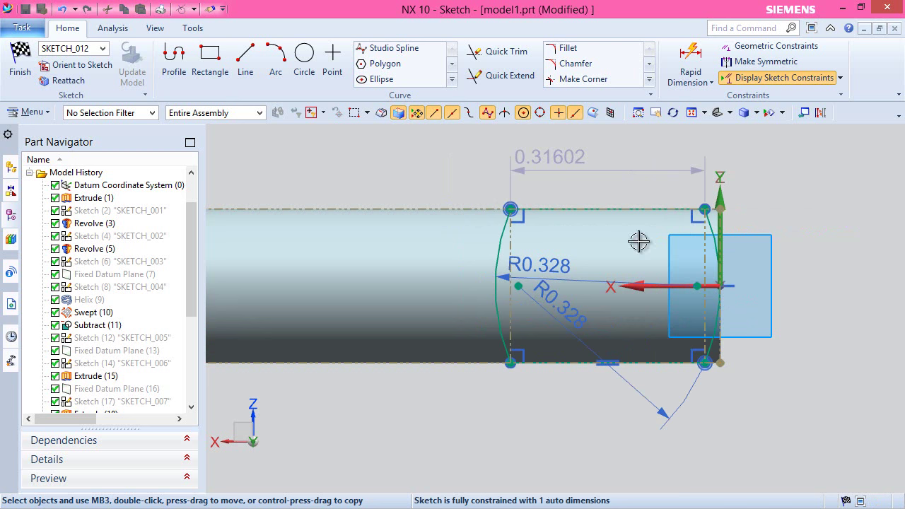
# Step: Set the profile's horizontal length between the vertical reference lines to 0.6065 in and finish the sketch
pyautogui.doubleClick(561, 165)
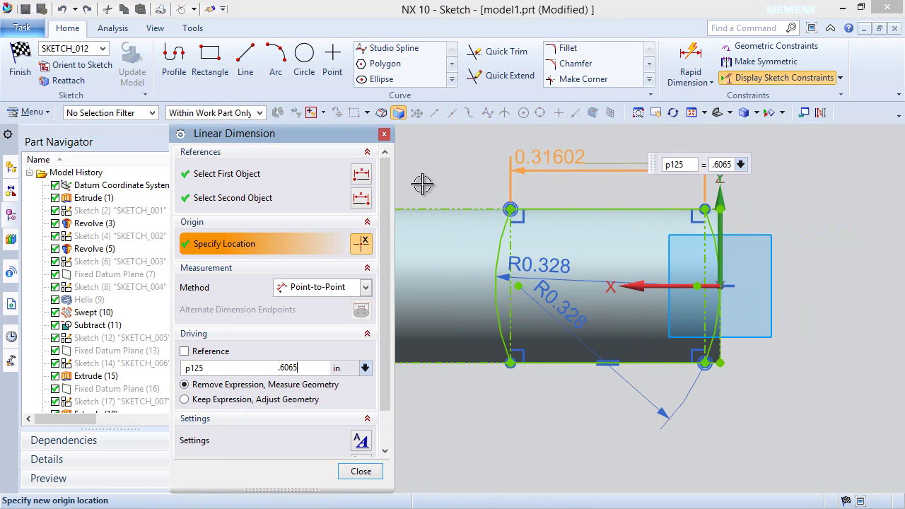
pyautogui.press('Return')
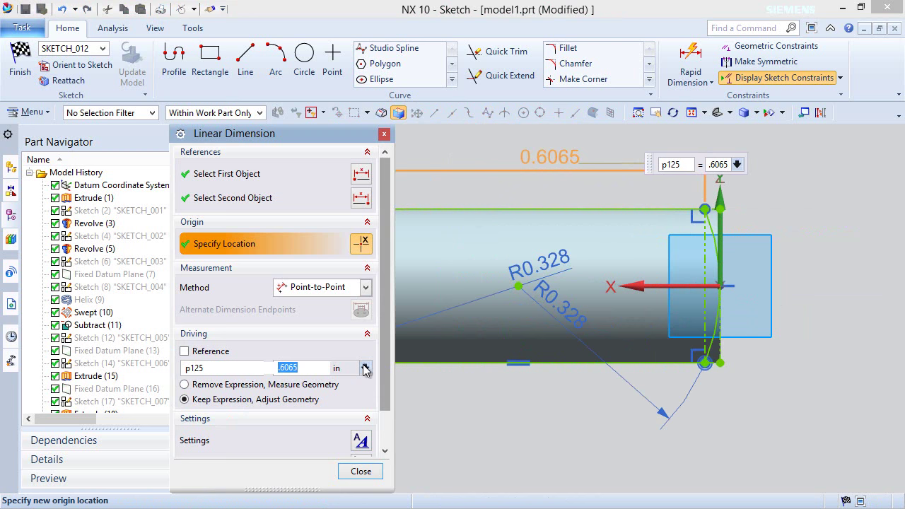
pyautogui.click(360, 472)
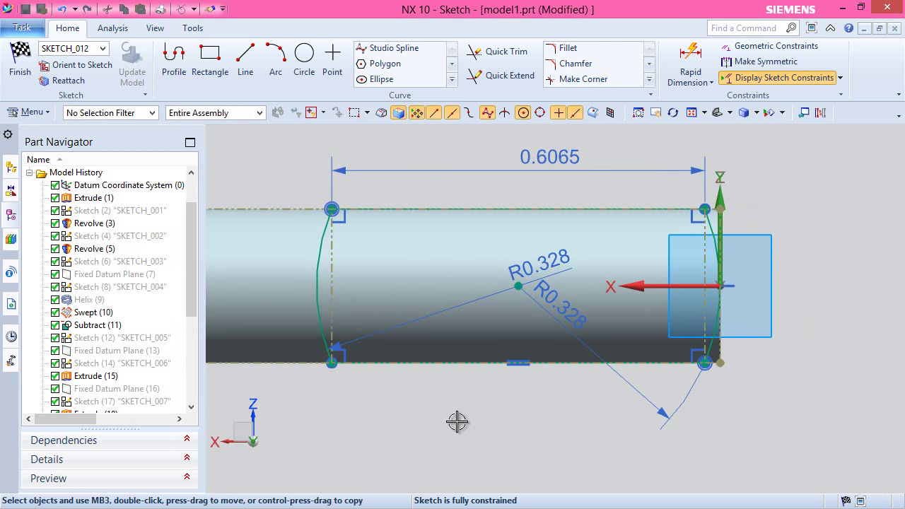
pyautogui.rightClick(456, 422)
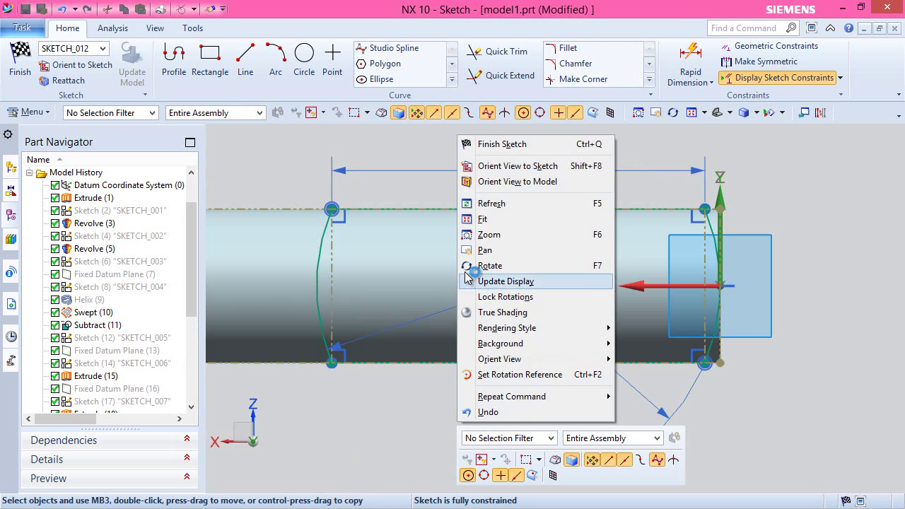
pyautogui.click(515, 144)
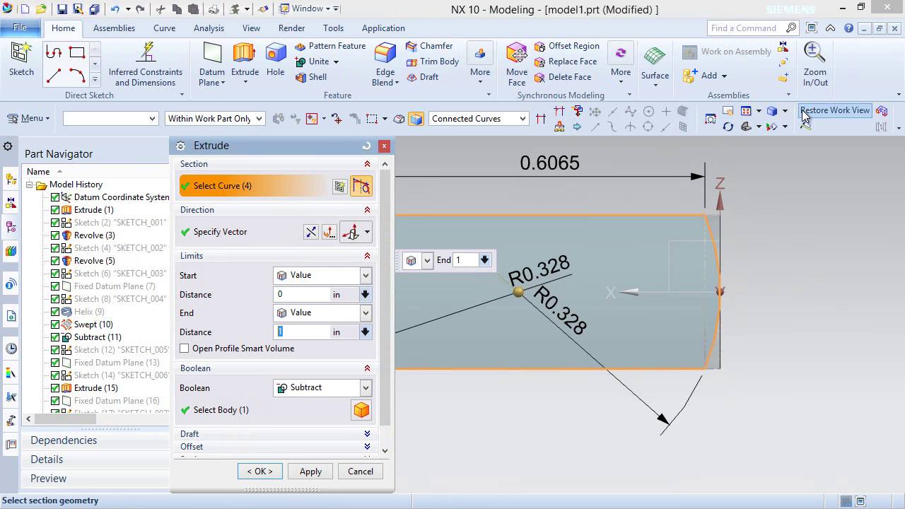
# Step: Extrude the rounded profile with a Symmetric Value of .25/2 in and Boolean set to None, forming a separate block
pyautogui.click(835, 111)
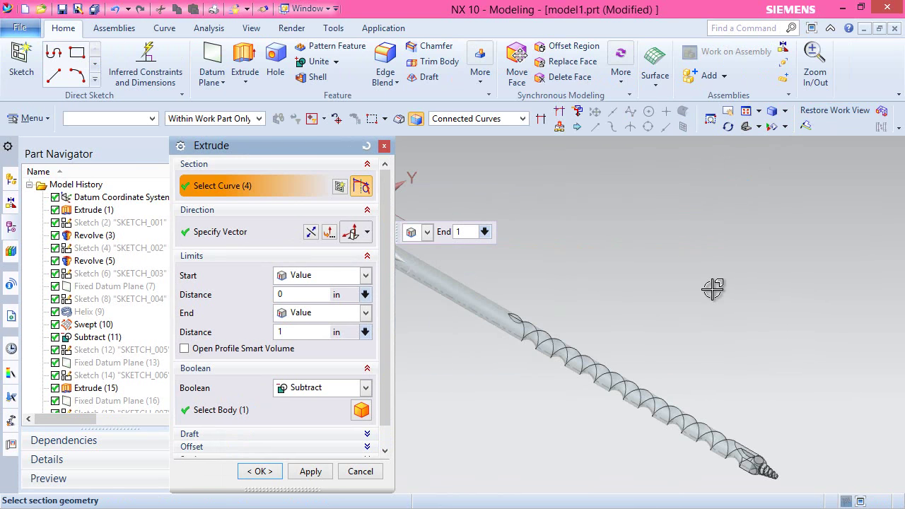
pyautogui.scroll(-3, 713, 289)
pyautogui.scroll(5, 543, 260)
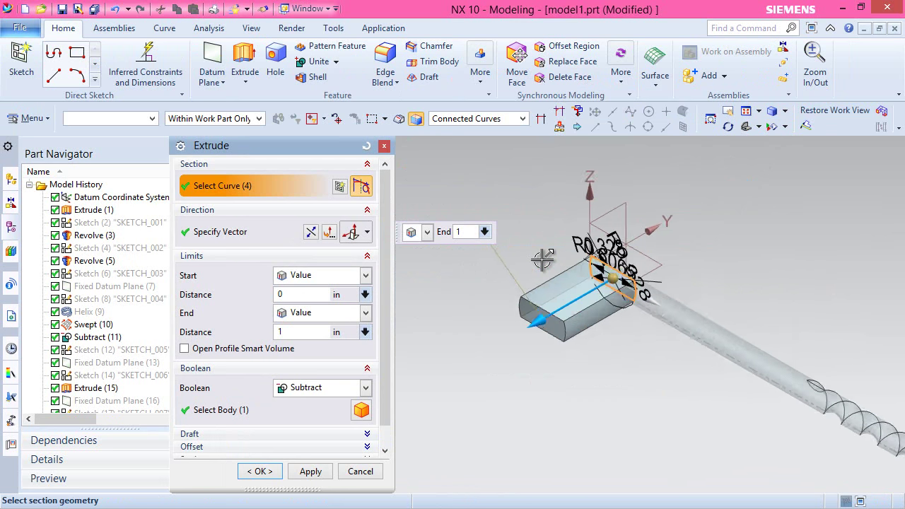
pyautogui.scroll(3, 543, 260)
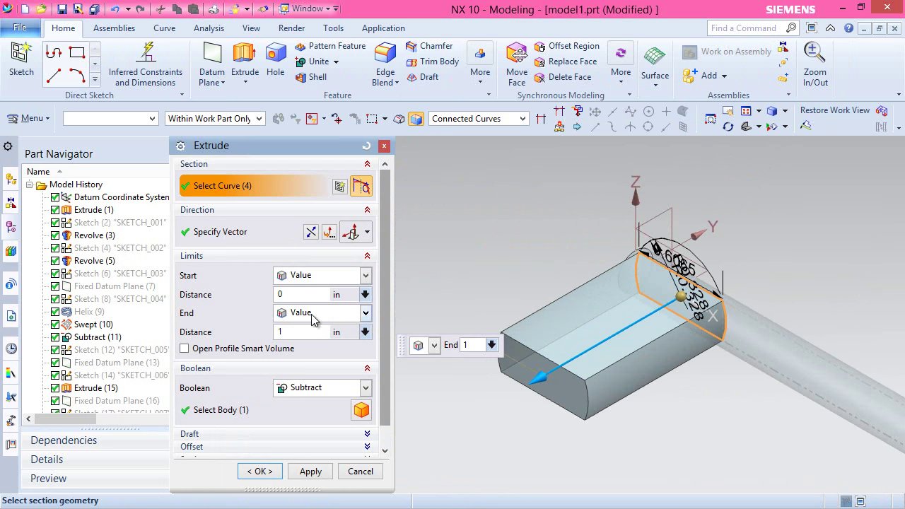
pyautogui.click(294, 331)
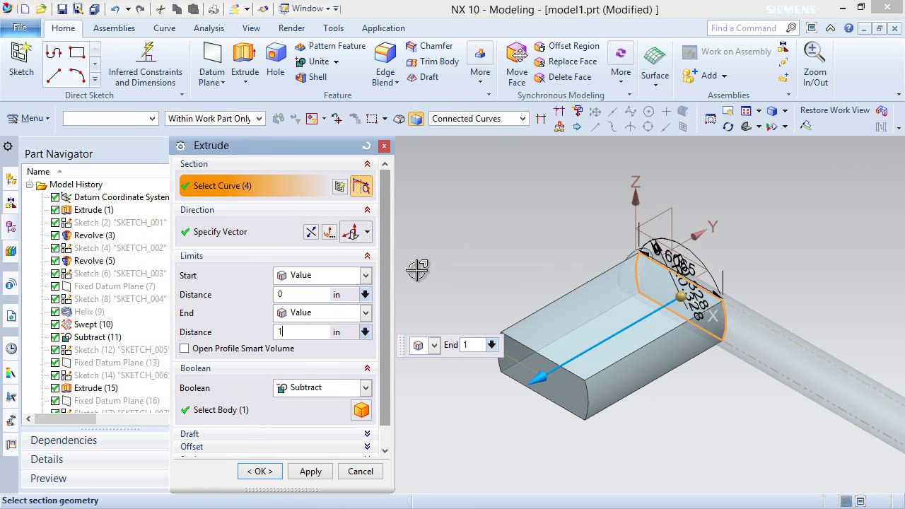
pyautogui.click(366, 275)
pyautogui.click(336, 306)
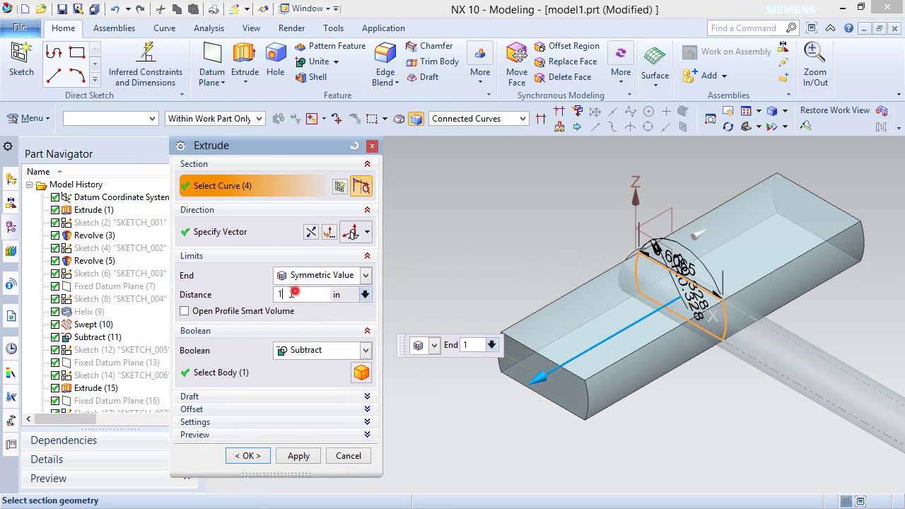
pyautogui.click(258, 296)
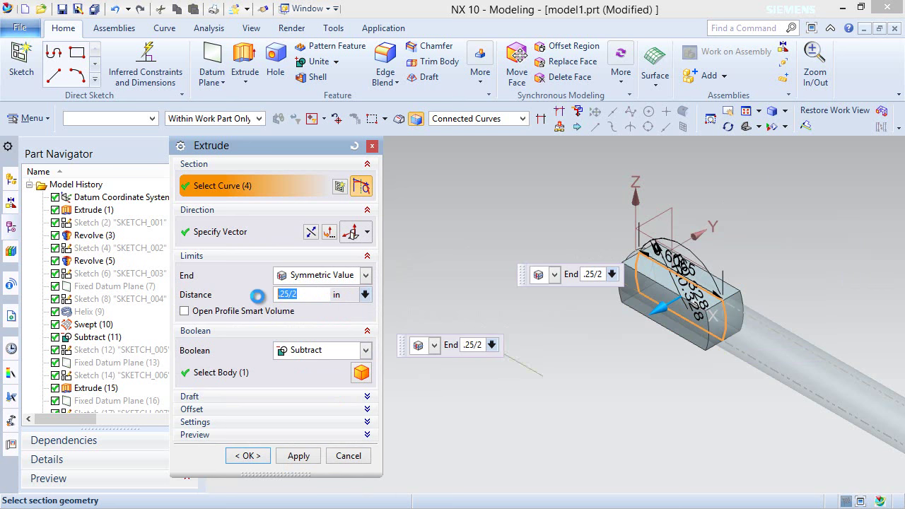
pyautogui.click(345, 351)
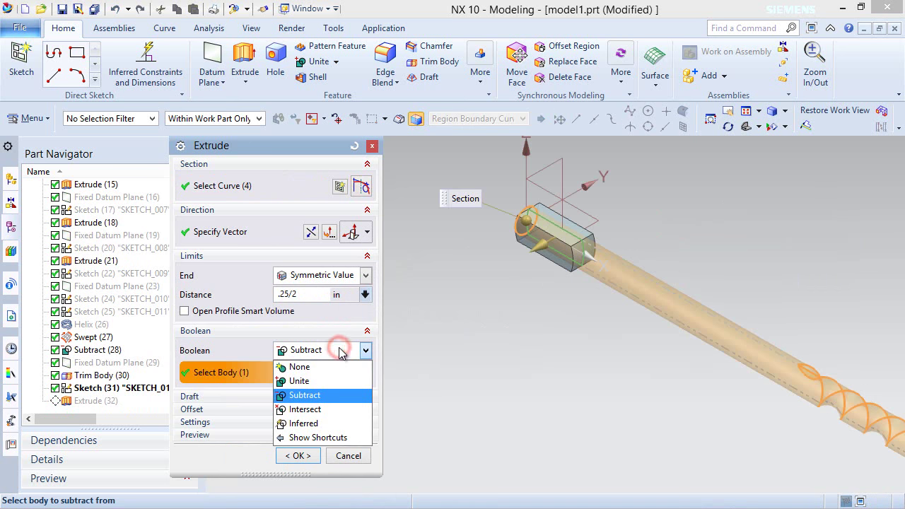
pyautogui.click(310, 368)
pyautogui.click(297, 432)
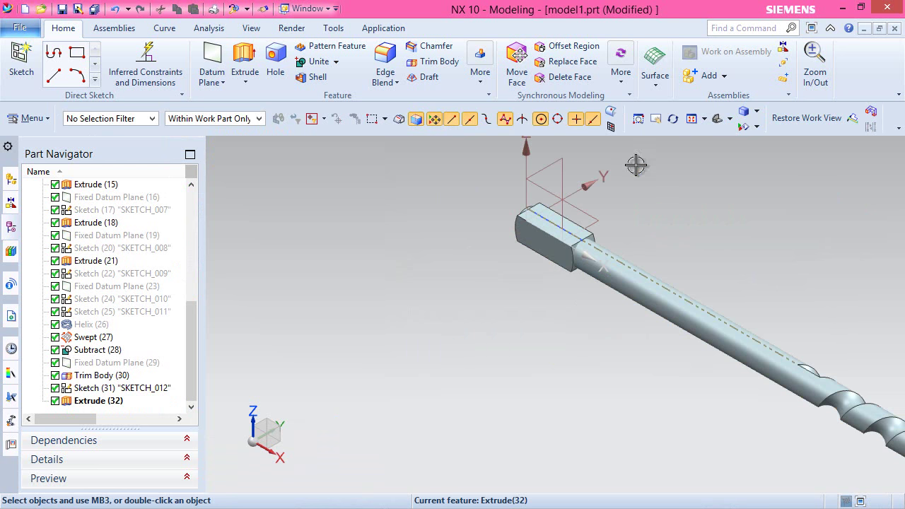
# Step: Hide the block's profile sketch and save the part
pyautogui.click(691, 120)
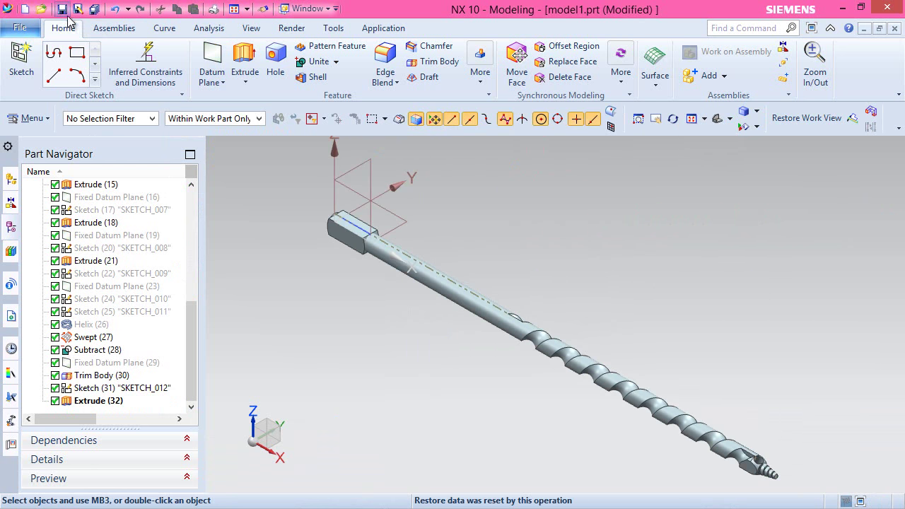
pyautogui.click(360, 228)
pyautogui.click(433, 210)
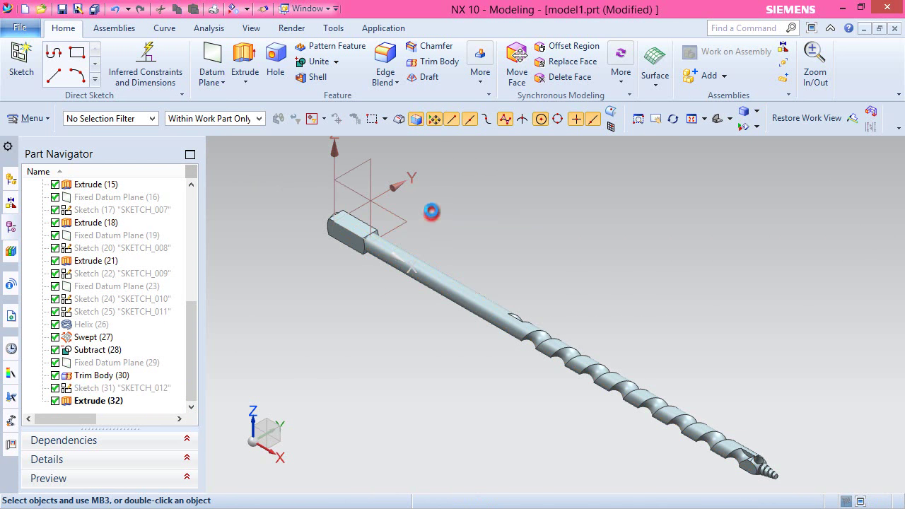
pyautogui.click(62, 9)
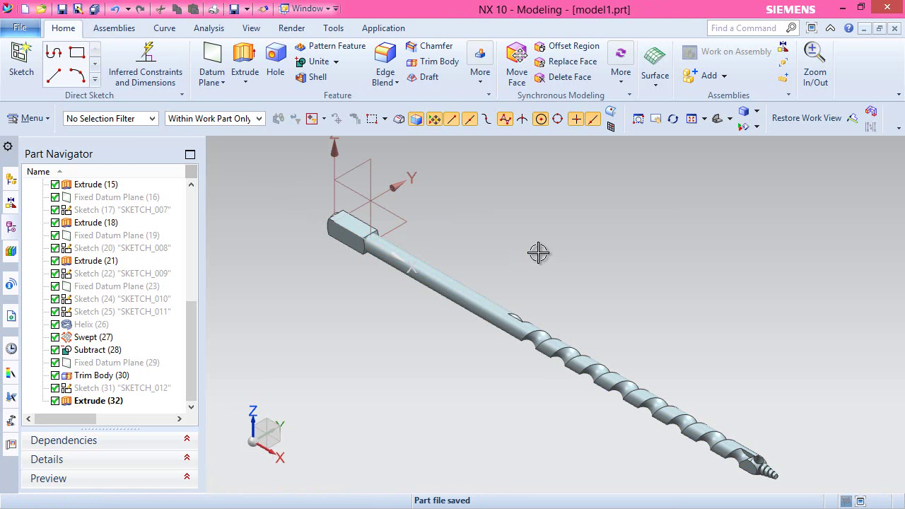
# Step: Unite the drill bit body as target with the rounded block at the shank's plain end as tool
pyautogui.click(312, 63)
pyautogui.scroll(-2, 648, 287)
pyautogui.scroll(4, 474, 227)
pyautogui.scroll(3, 474, 228)
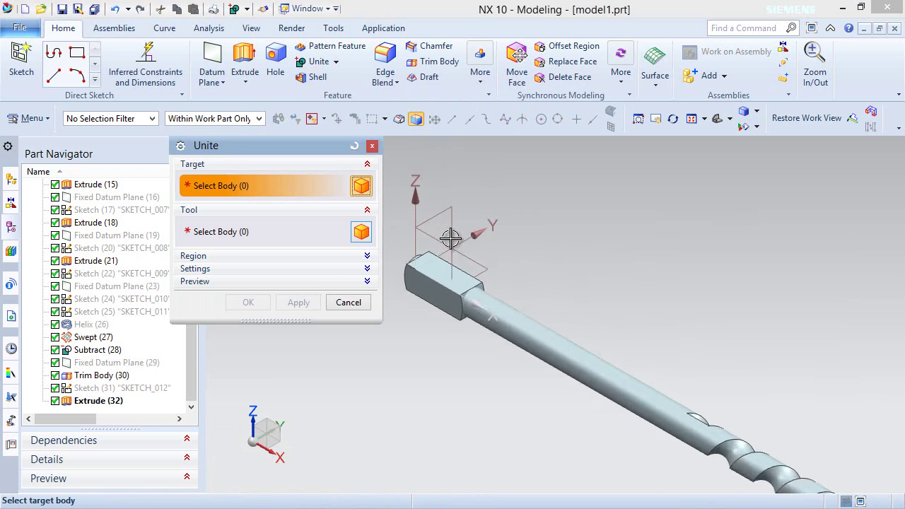
pyautogui.click(570, 357)
pyautogui.click(458, 283)
pyautogui.click(256, 303)
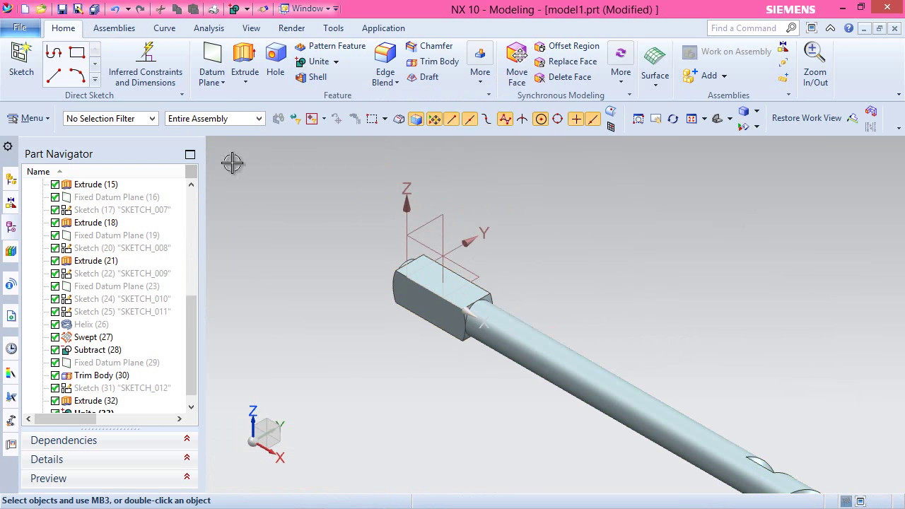
# Step: Create a new sketch on the XZ datum plane
pyautogui.click(20, 60)
pyautogui.keyDown('shift'); pyautogui.moveTo(561, 271); pyautogui.dragTo(599, 271, button='middle'); pyautogui.keyUp('shift')
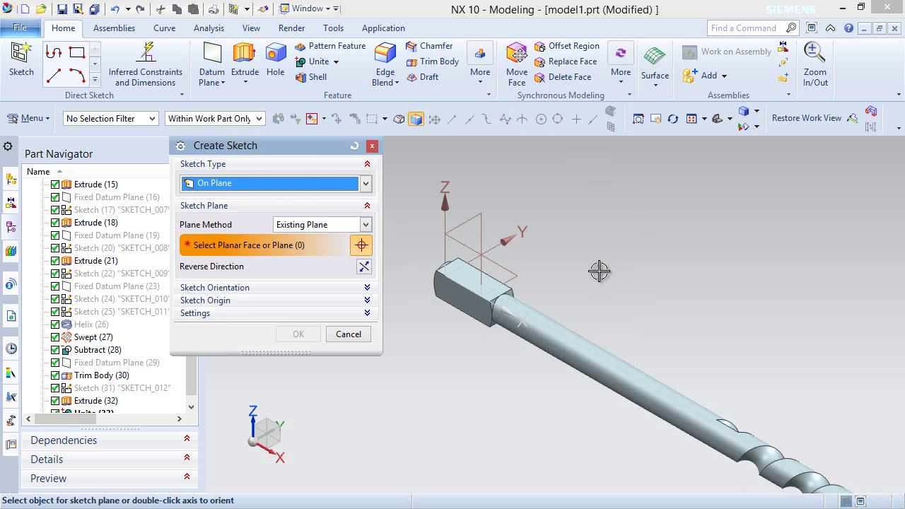
pyautogui.click(455, 242)
pyautogui.click(297, 333)
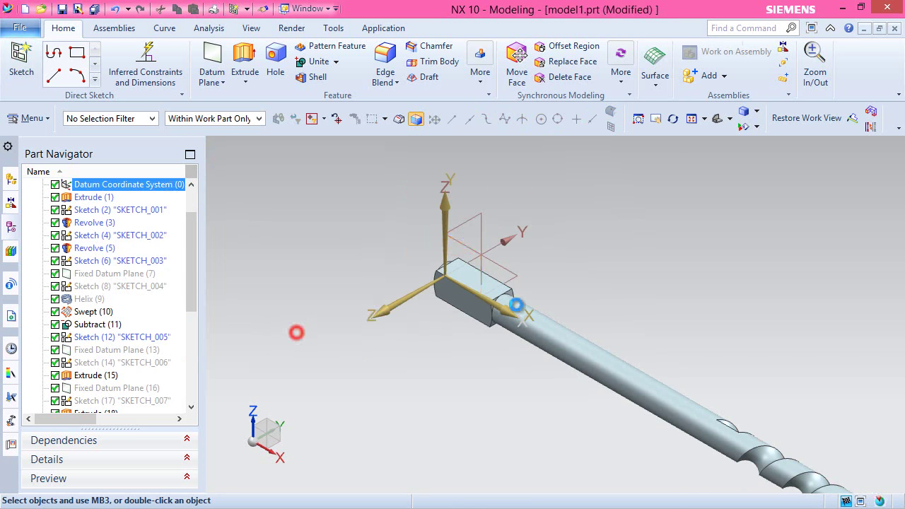
# Step: Project the two curved edges of the block's rounded end into the XZ sketch with Project Curve
pyautogui.rightClick(617, 242)
pyautogui.click(679, 251)
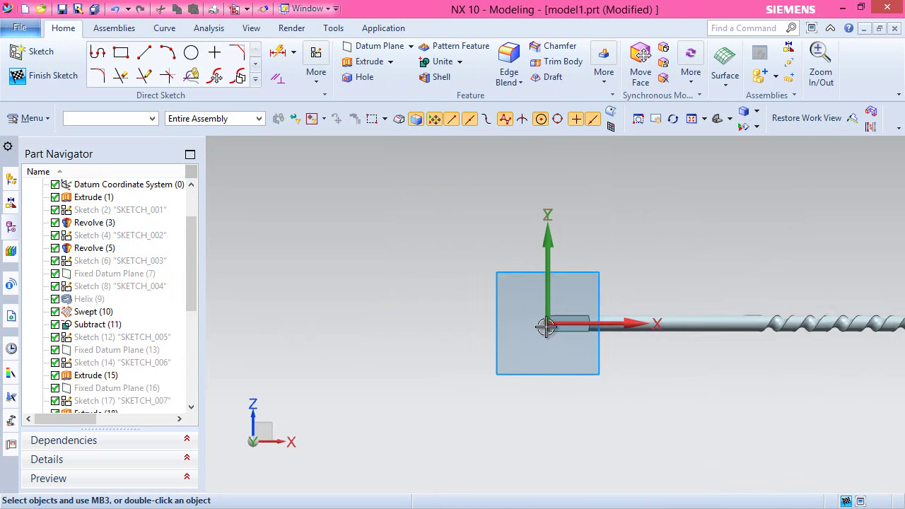
pyautogui.scroll(5, 546, 327)
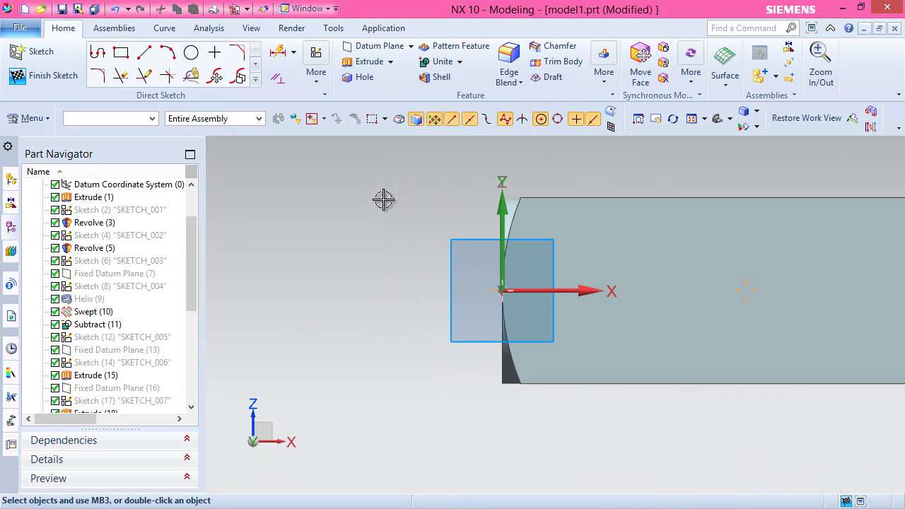
pyautogui.click(255, 84)
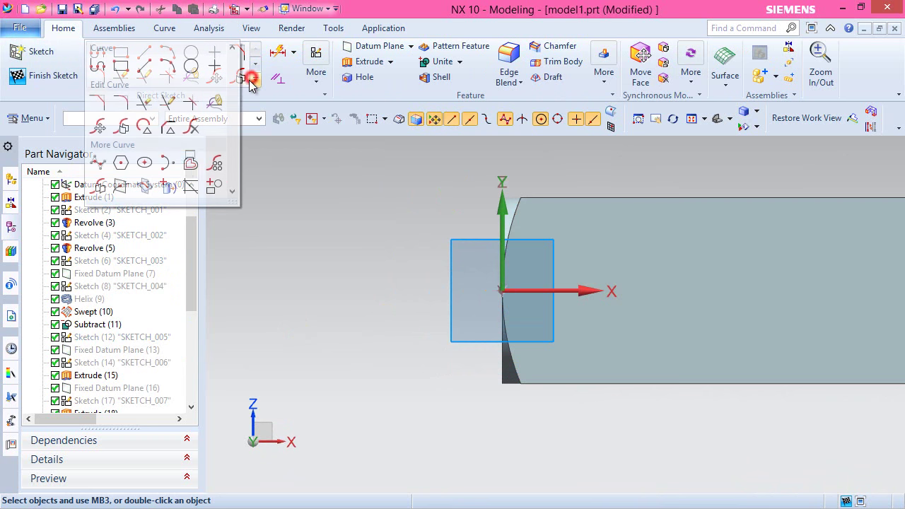
pyautogui.click(168, 184)
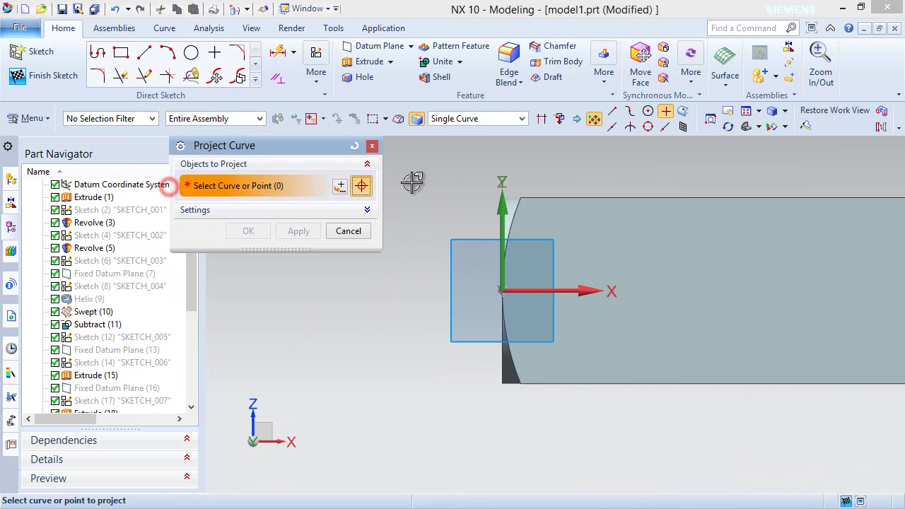
pyautogui.click(508, 215)
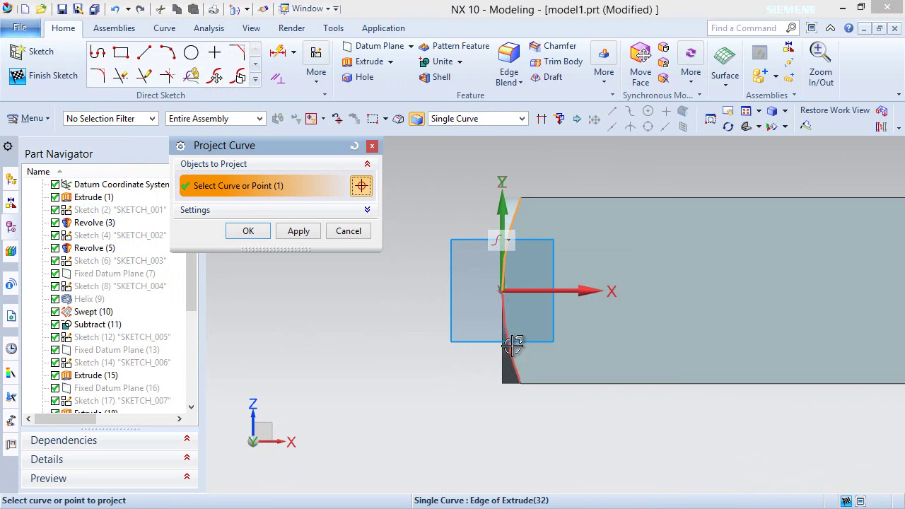
pyautogui.click(514, 346)
pyautogui.click(256, 230)
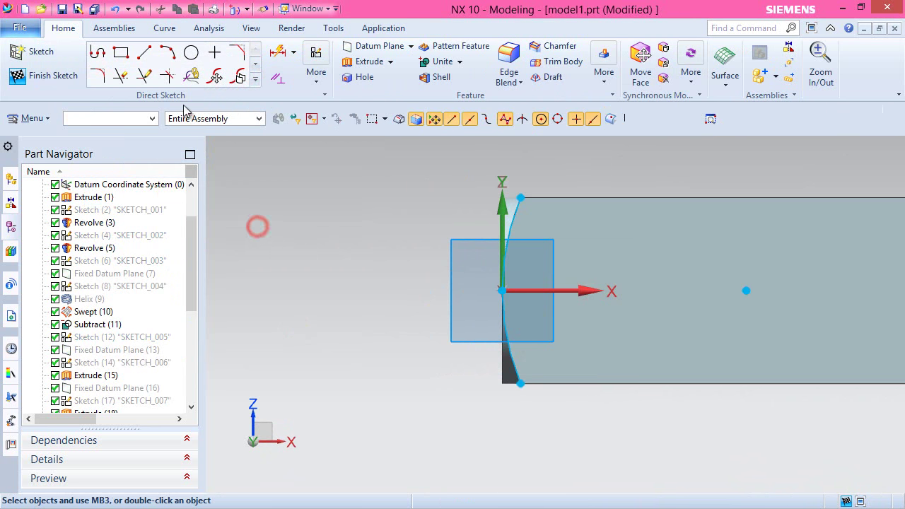
# Step: Close the profile beyond the rounded end with three lines from arc end to arc end, about 0.1 in outward and 0.25 in tall
pyautogui.click(144, 53)
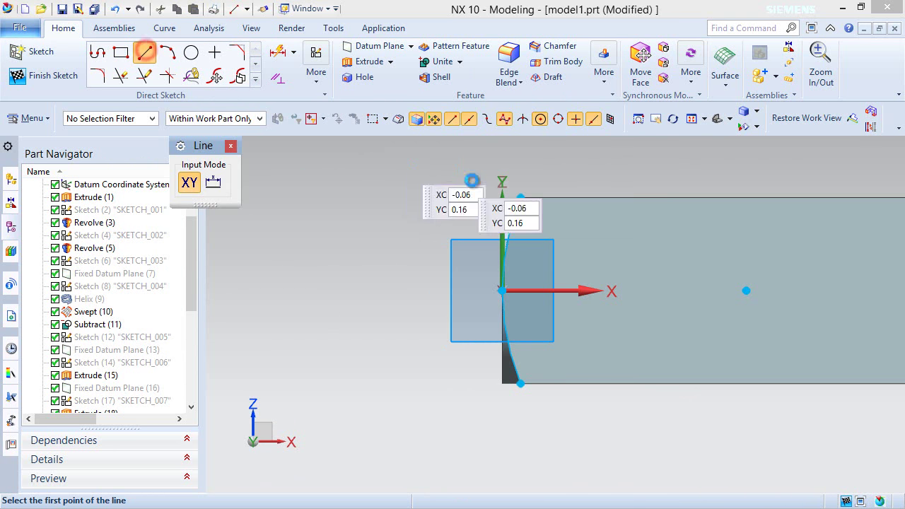
pyautogui.click(521, 197)
pyautogui.click(446, 197)
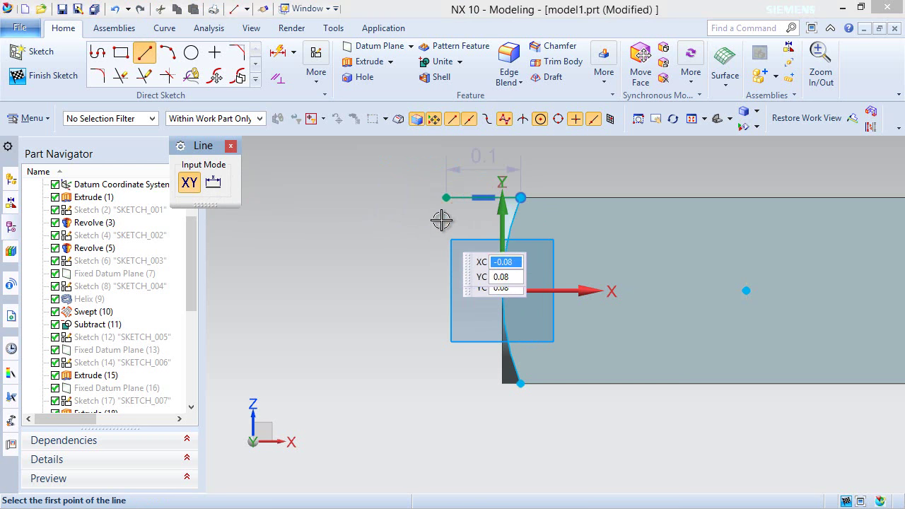
pyautogui.click(447, 198)
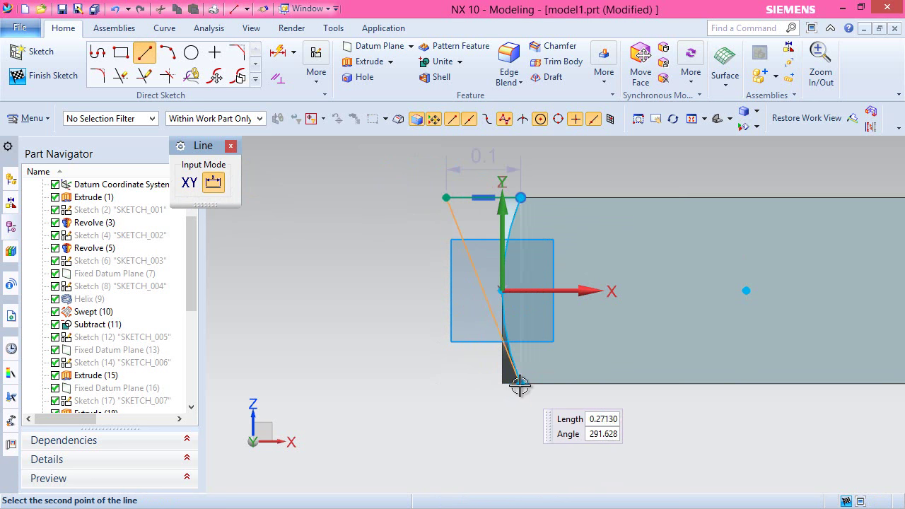
pyautogui.click(447, 384)
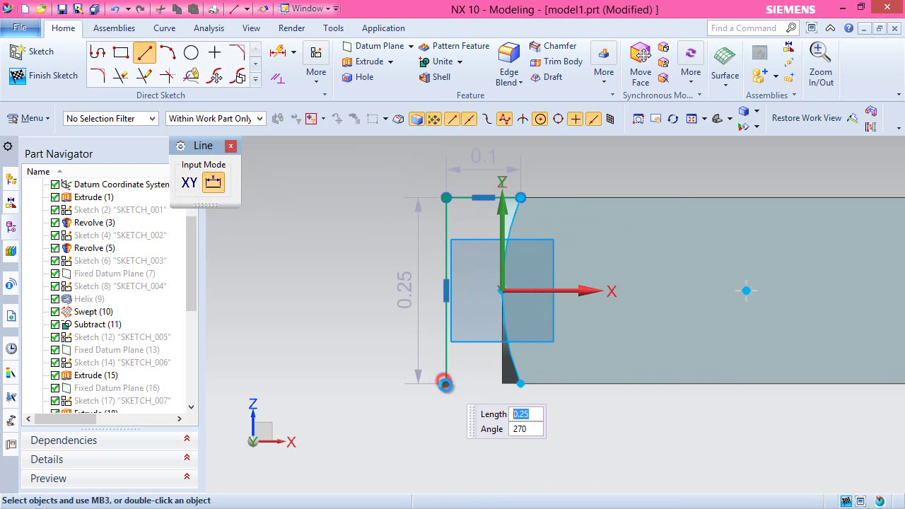
pyautogui.click(447, 384)
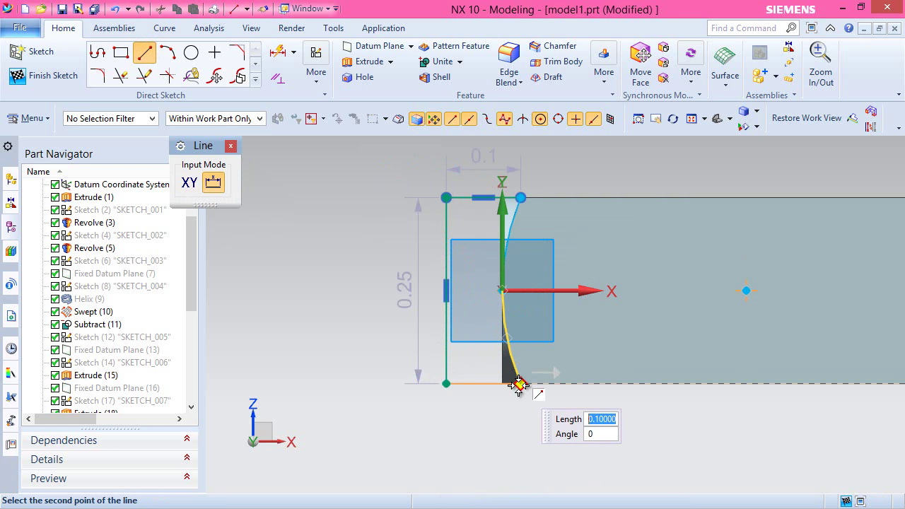
pyautogui.click(520, 384)
pyautogui.press('Escape')
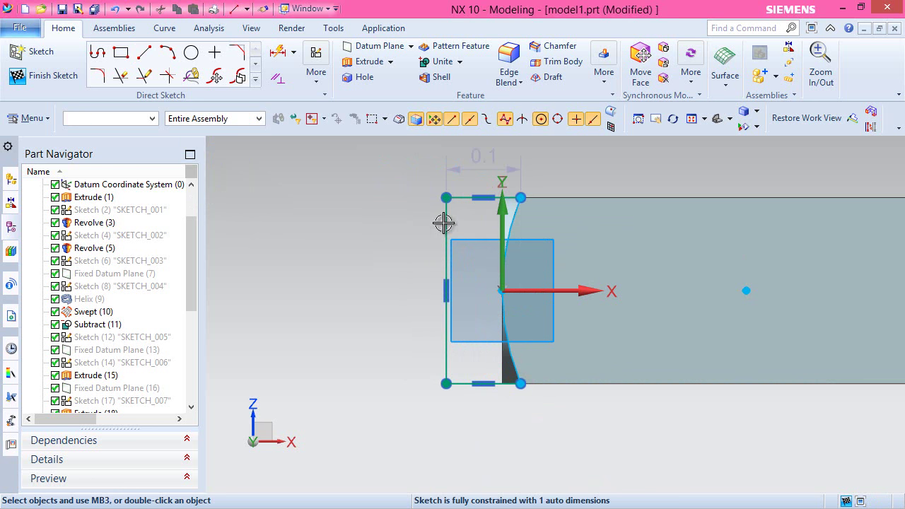
# Step: Constrain the profile's two horizontal lines to equal length and finish the sketch
pyautogui.click(464, 198)
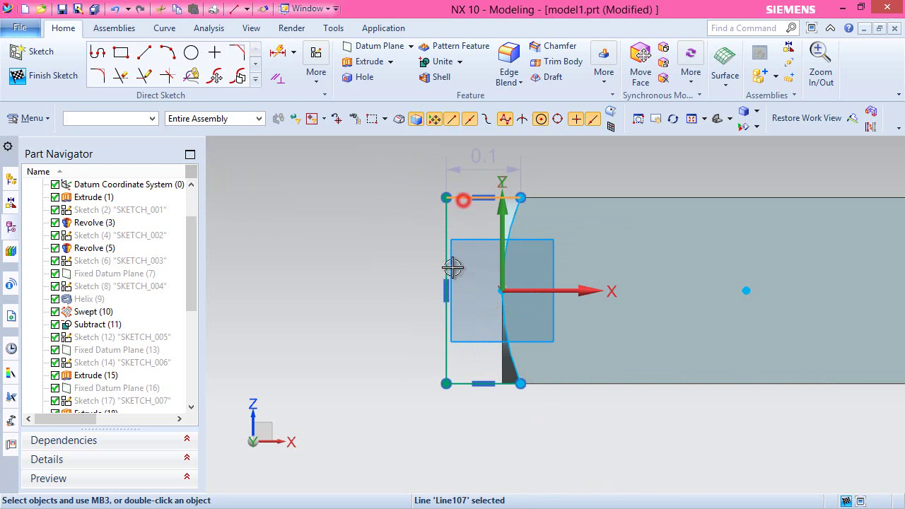
pyautogui.click(468, 384)
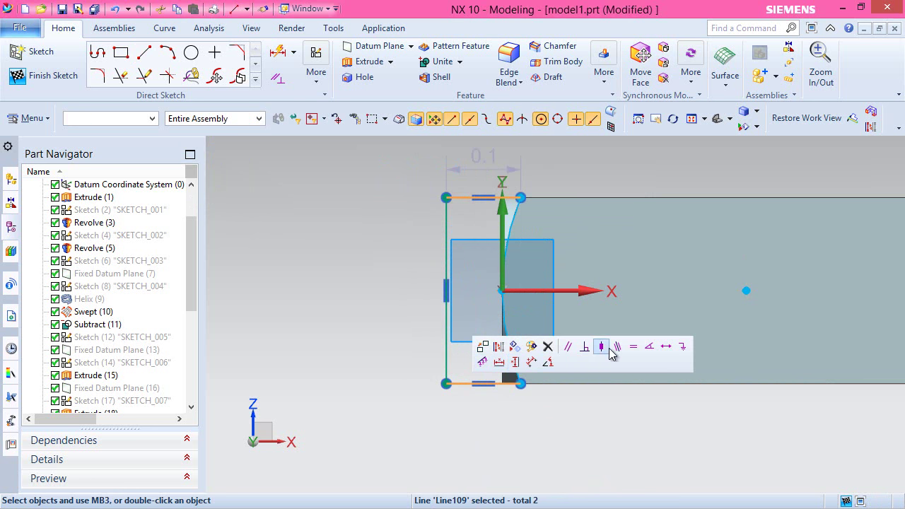
pyautogui.click(633, 346)
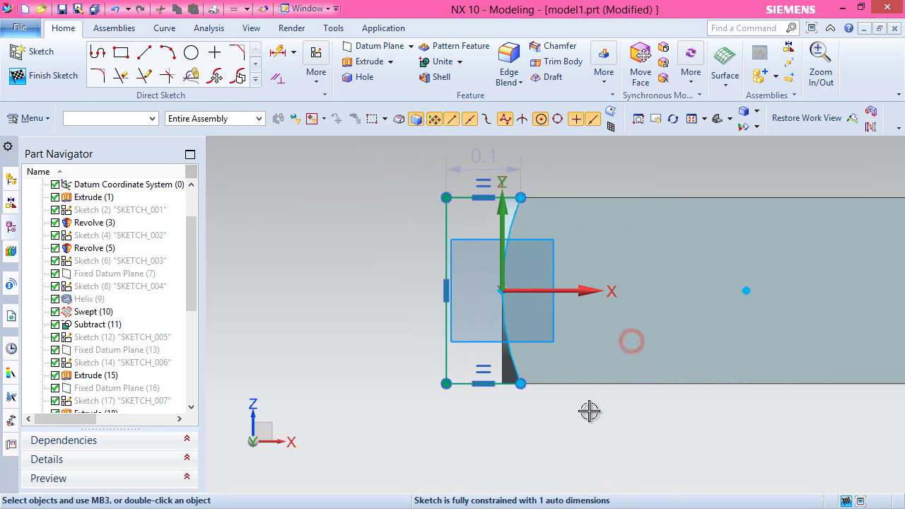
pyautogui.rightClick(694, 161)
pyautogui.click(727, 171)
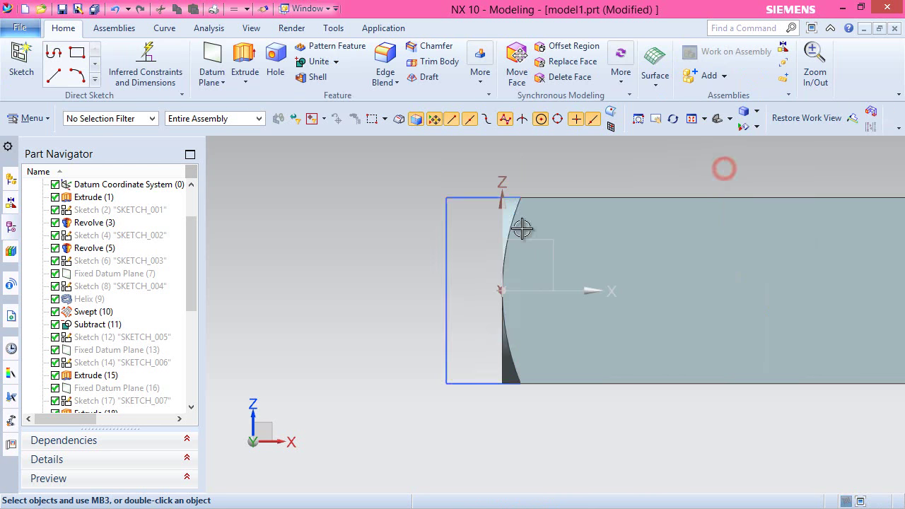
# Step: Extrude the closed end profile with a Symmetric Value of 1 in and Boolean set to Subtract, rounding the shank end
pyautogui.moveTo(455, 295); pyautogui.dragTo(474, 312, button='middle')
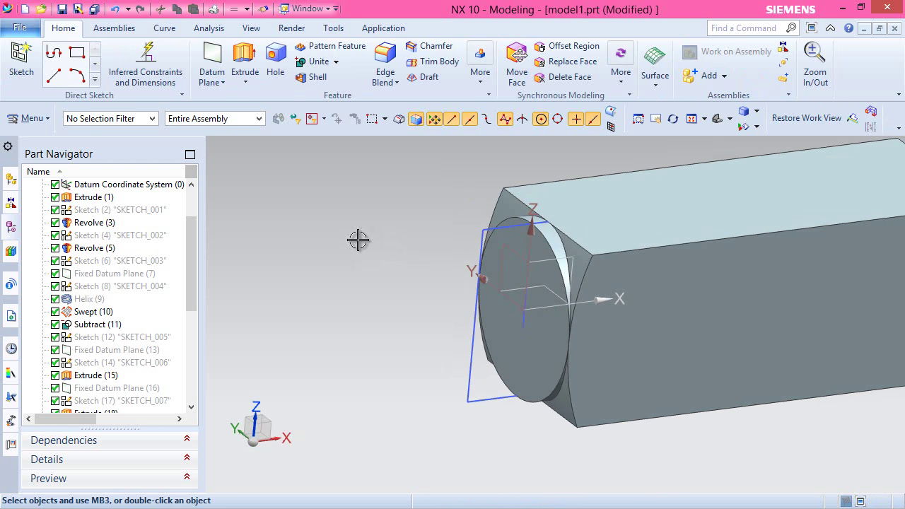
pyautogui.click(245, 64)
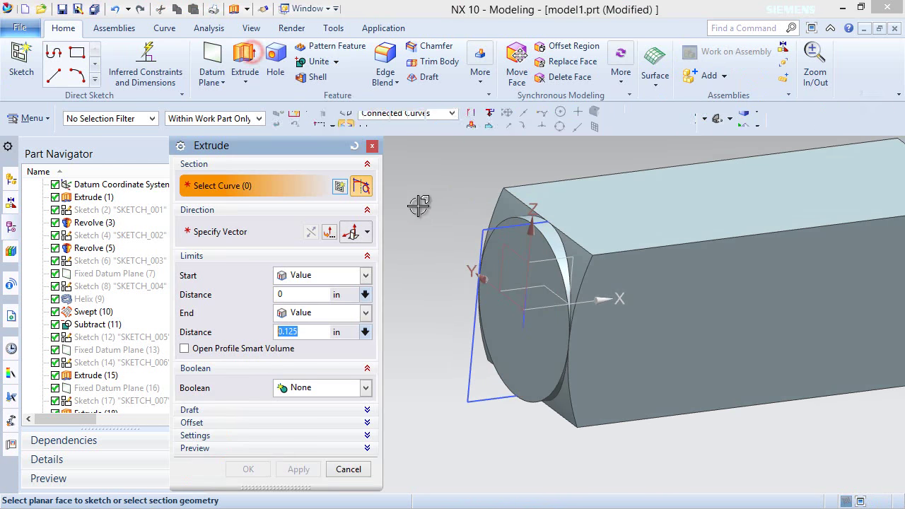
pyautogui.click(481, 242)
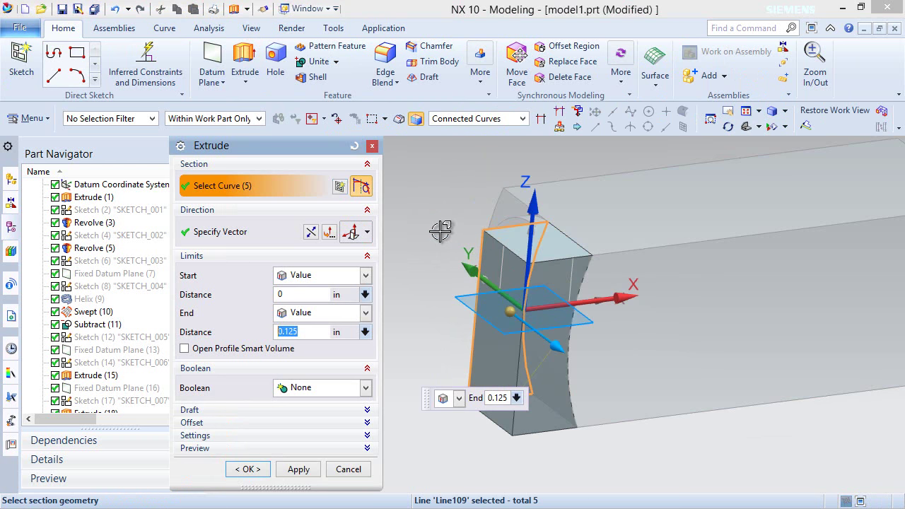
pyautogui.click(367, 275)
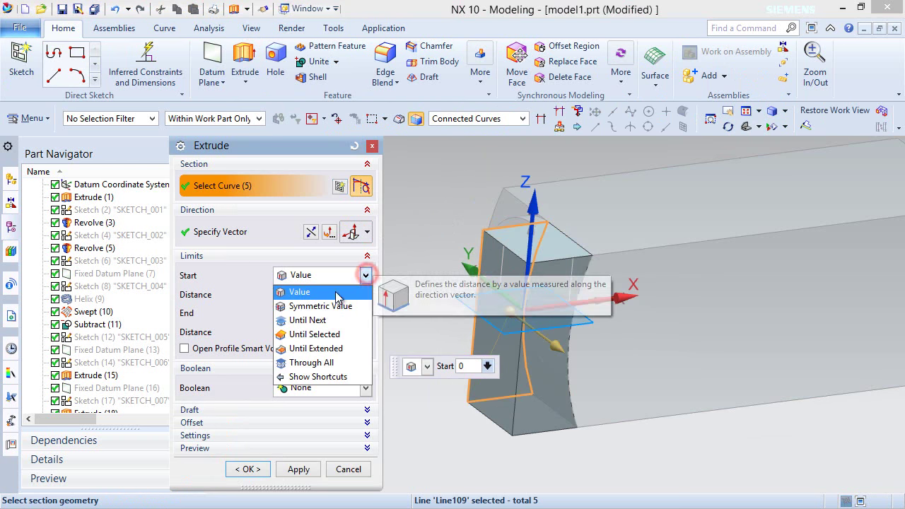
pyautogui.click(327, 307)
pyautogui.click(349, 354)
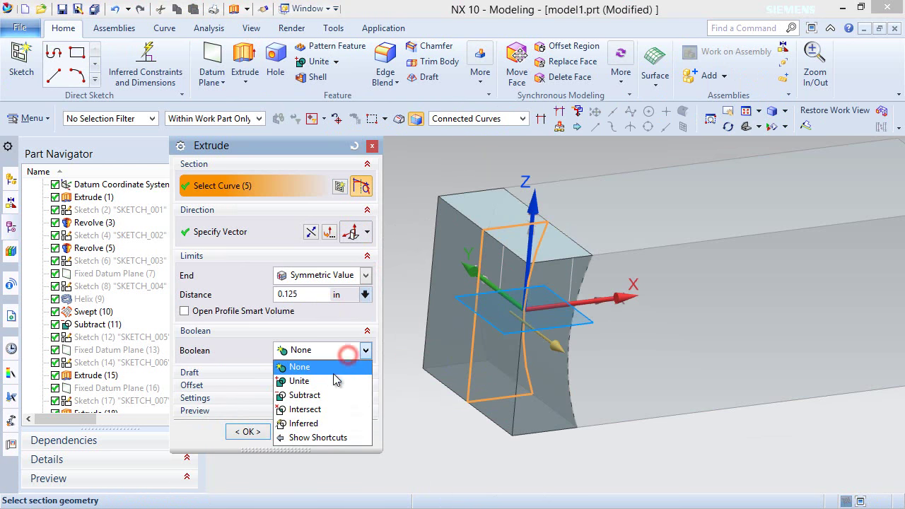
pyautogui.click(323, 394)
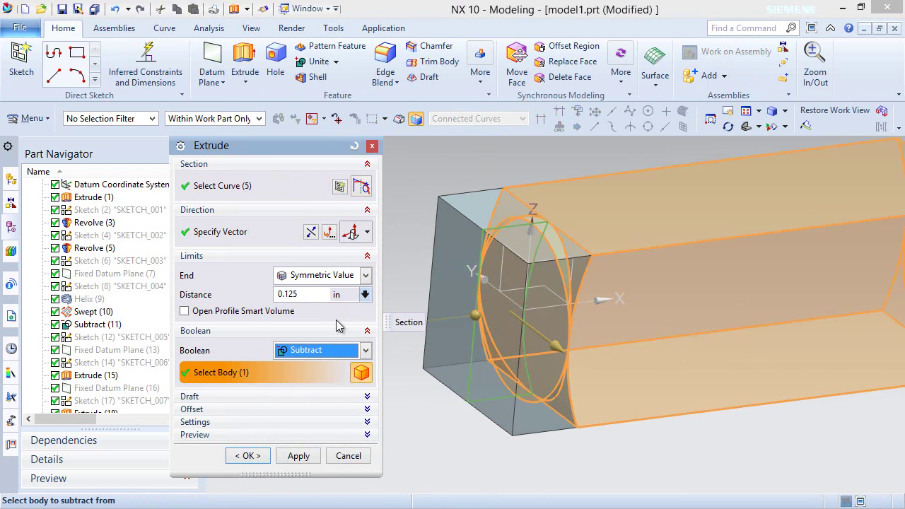
pyautogui.click(309, 293)
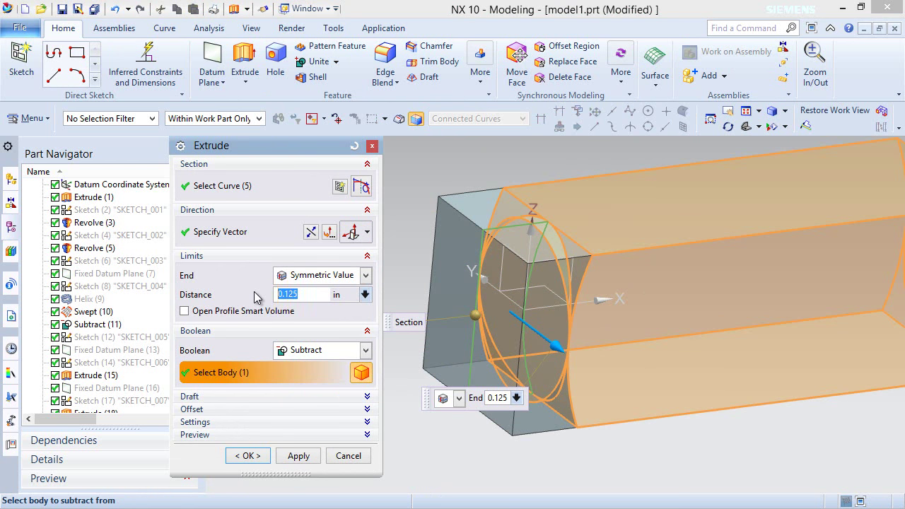
pyautogui.press('Return')
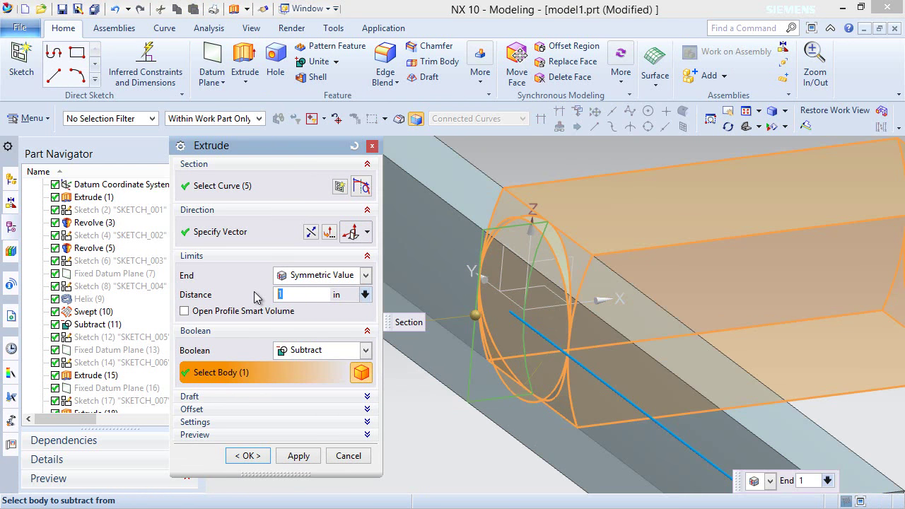
pyautogui.click(244, 456)
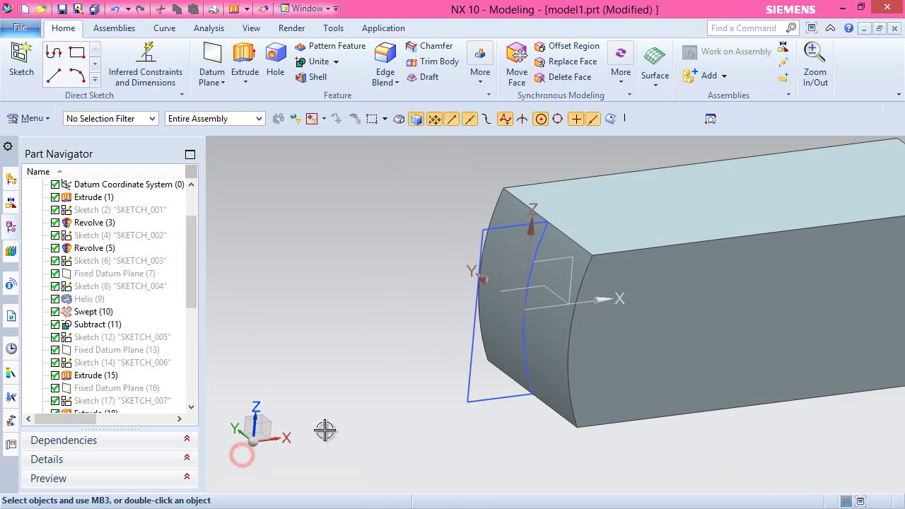
# Step: Hide the end cut's profile sketch, restore the view of the whole drill bit and save the part
pyautogui.click(471, 344)
pyautogui.click(547, 323)
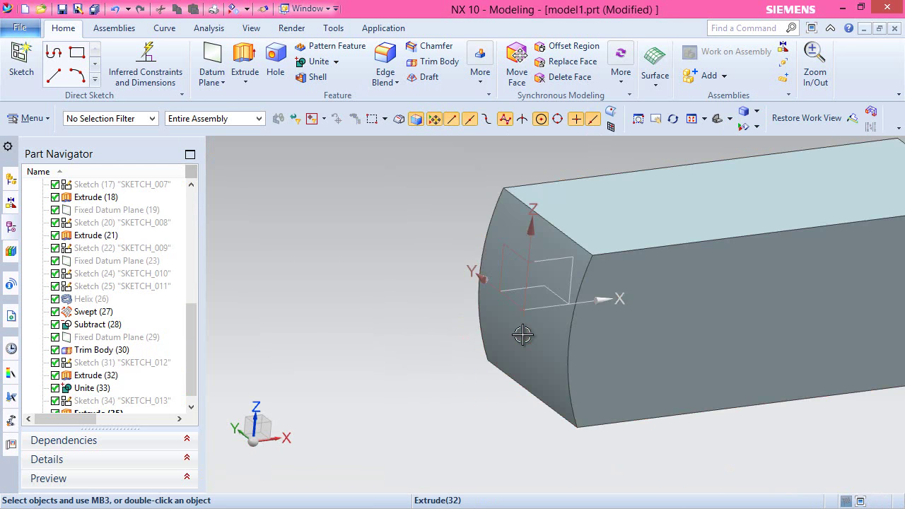
pyautogui.moveTo(523, 338); pyautogui.dragTo(603, 315, button='middle')
pyautogui.press('Home')
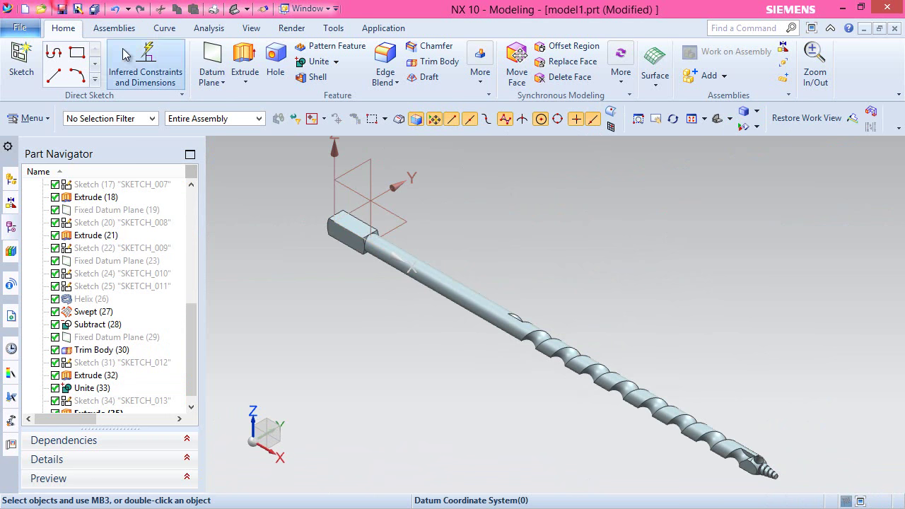
pyautogui.click(62, 9)
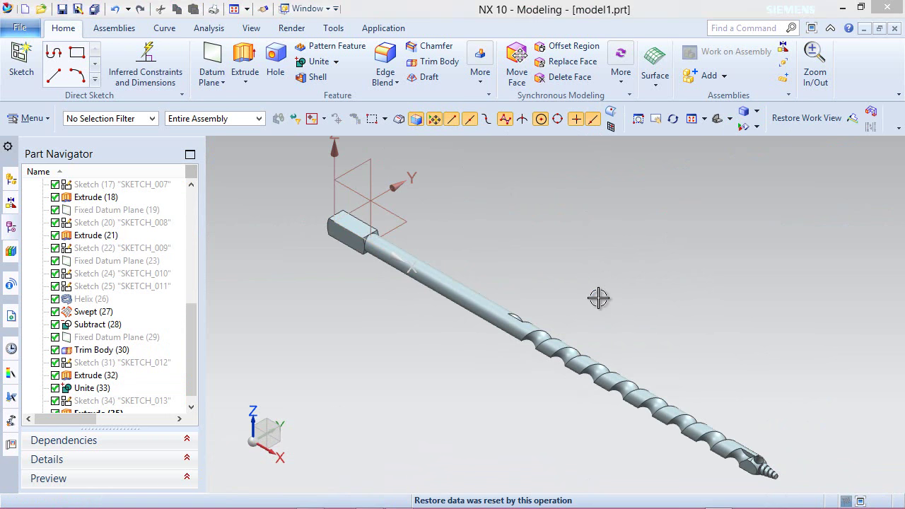
# Step: Start an Extrude and open its section sketch on the upper flat face of the shank's end block
pyautogui.rightClick(599, 299)
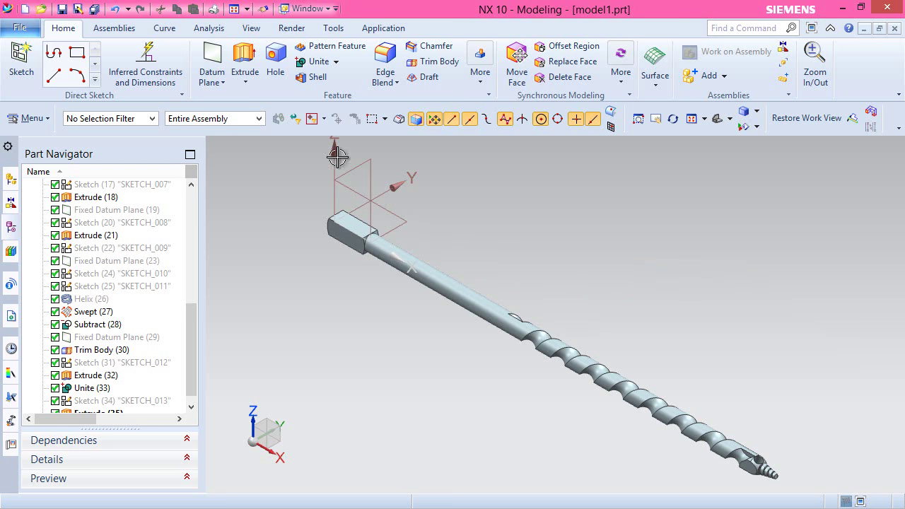
pyautogui.click(244, 60)
pyautogui.scroll(-3, 730, 282)
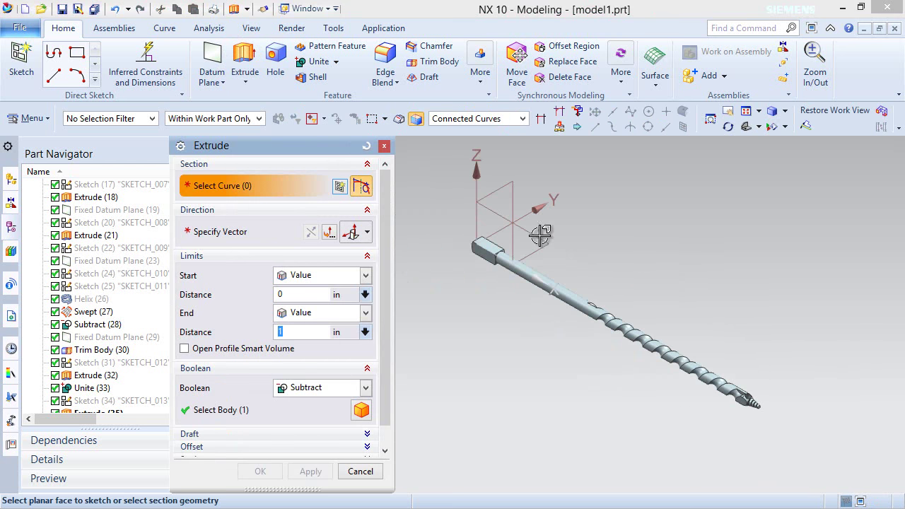
pyautogui.scroll(8, 540, 236)
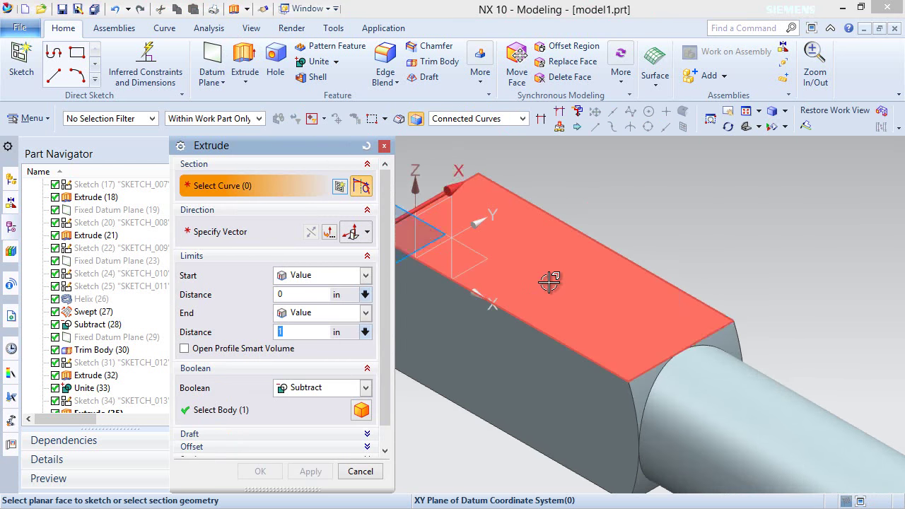
pyautogui.click(549, 281)
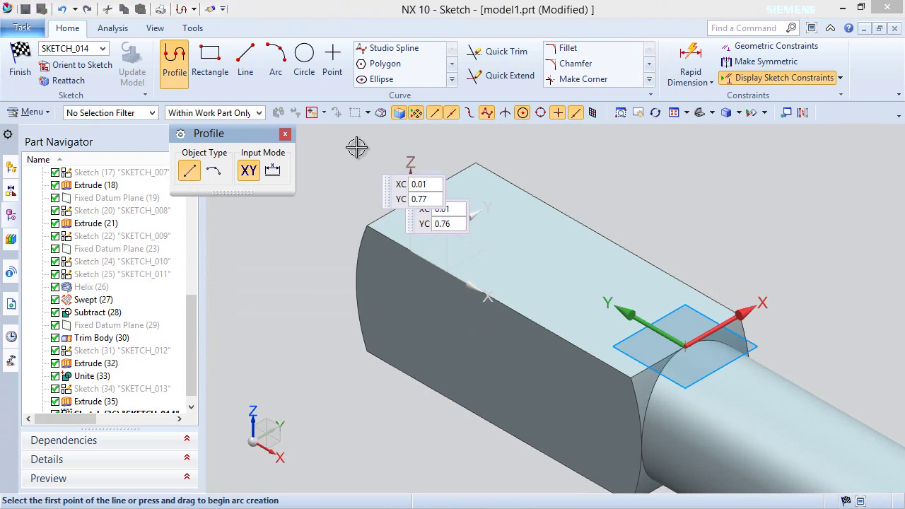
# Step: Draw a circle of .1875 in diameter on the block's upper face, centred about 0.33 in from the sketch's X axis
pyautogui.click(304, 54)
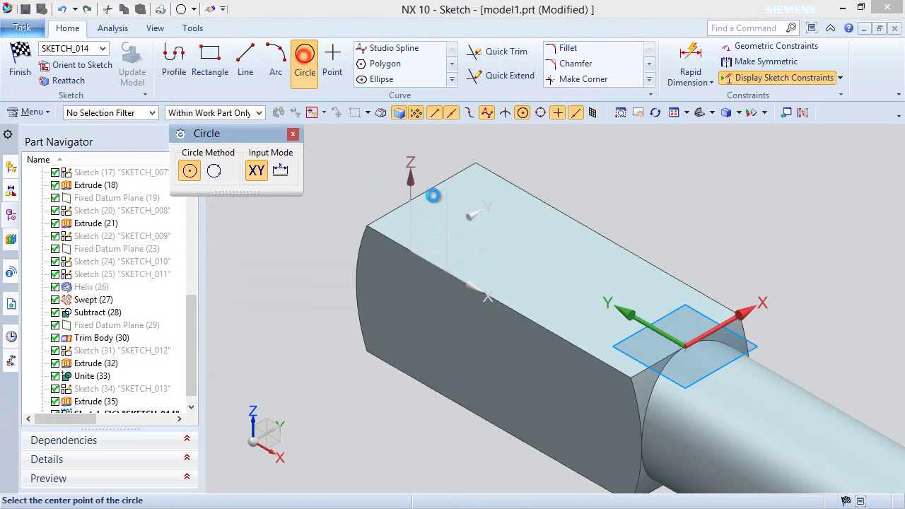
pyautogui.click(534, 270)
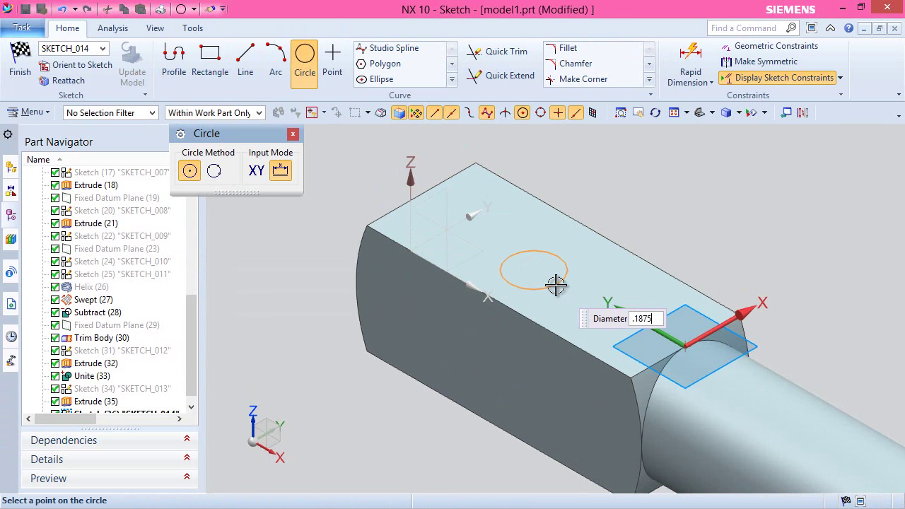
pyautogui.write('.1875')
pyautogui.press('Return')
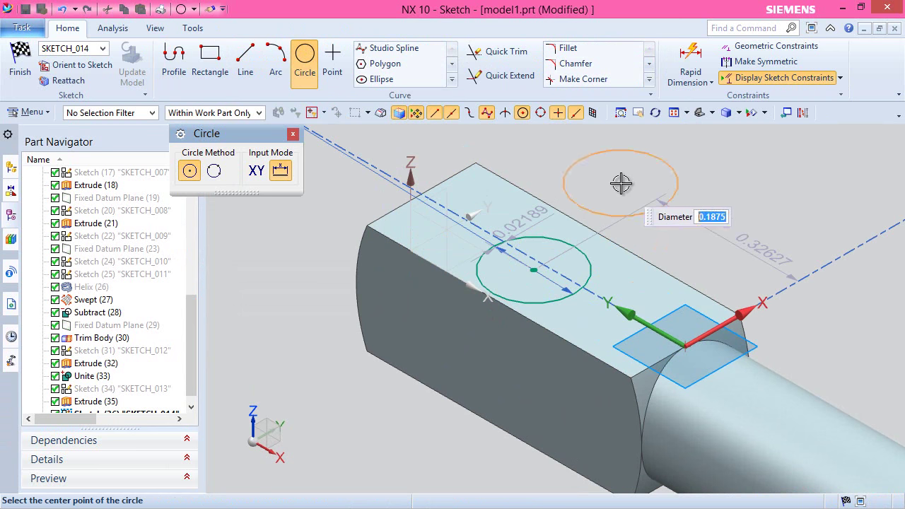
# Step: Constrain the circle's centre point to lie on the sketch's vertical Y axis
pyautogui.press('Escape')
pyautogui.click(535, 269)
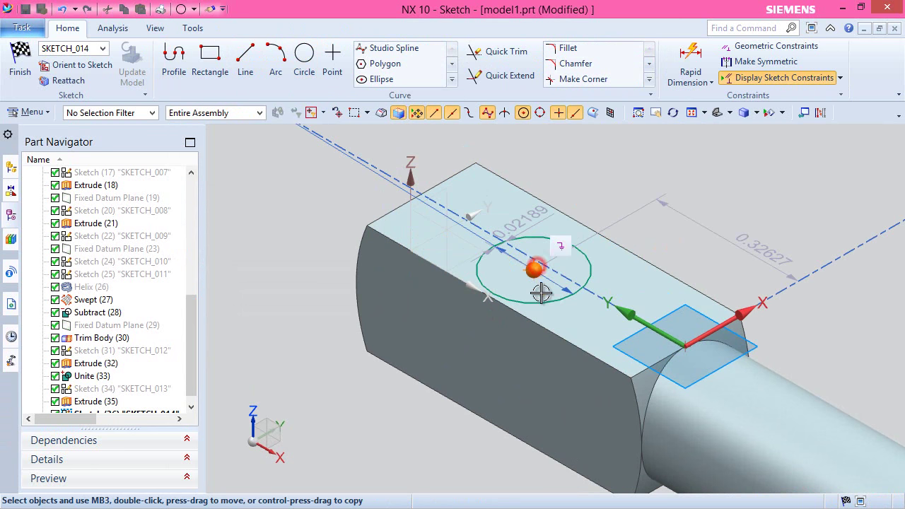
pyautogui.click(638, 320)
pyautogui.click(685, 327)
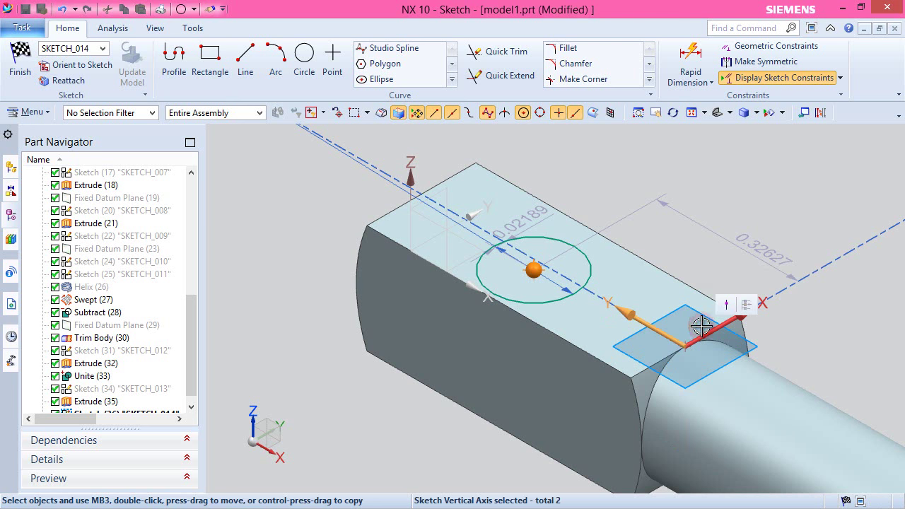
pyautogui.click(727, 304)
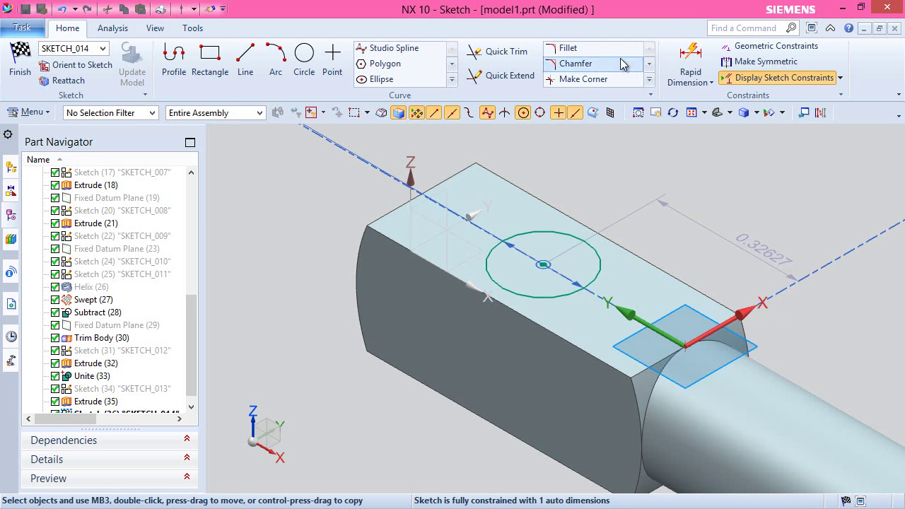
# Step: Dimension the distance from the block's outer end edge to the circle's centre and set it to .328 in
pyautogui.click(690, 62)
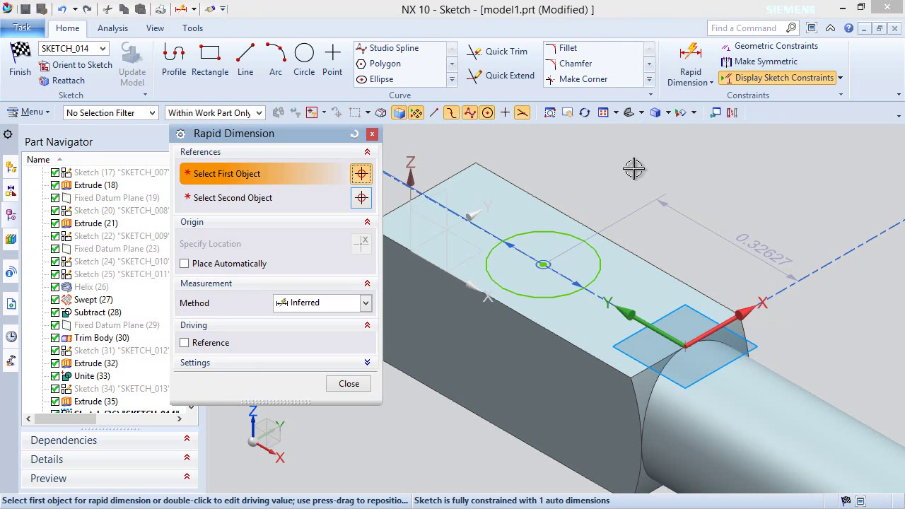
pyautogui.click(434, 190)
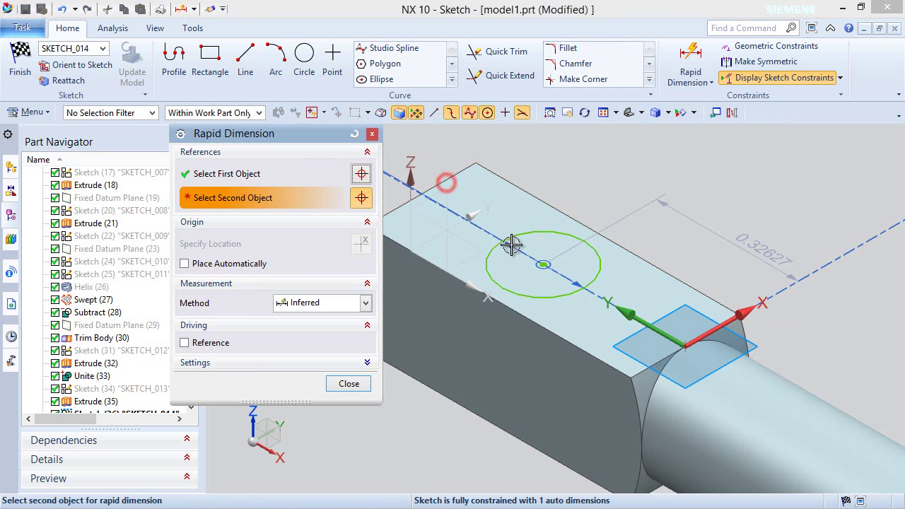
pyautogui.click(543, 266)
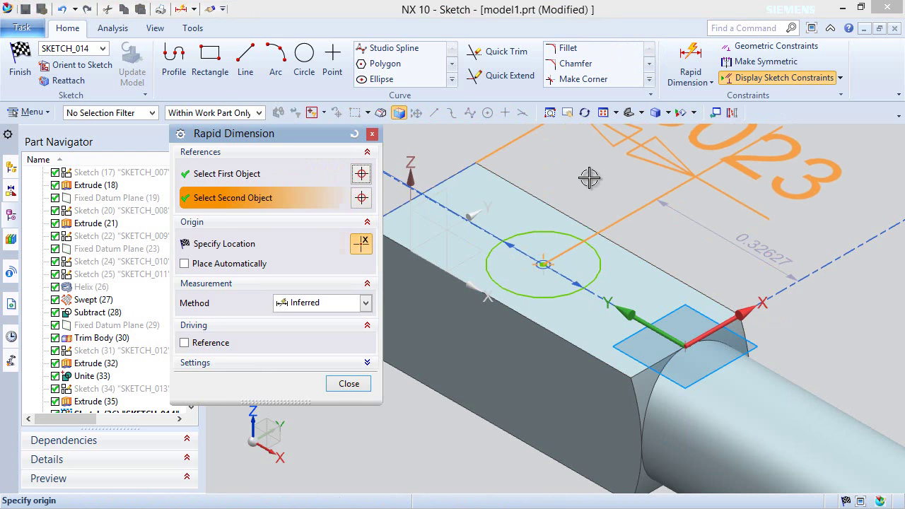
pyautogui.click(582, 183)
pyautogui.write('.328')
pyautogui.press('Return')
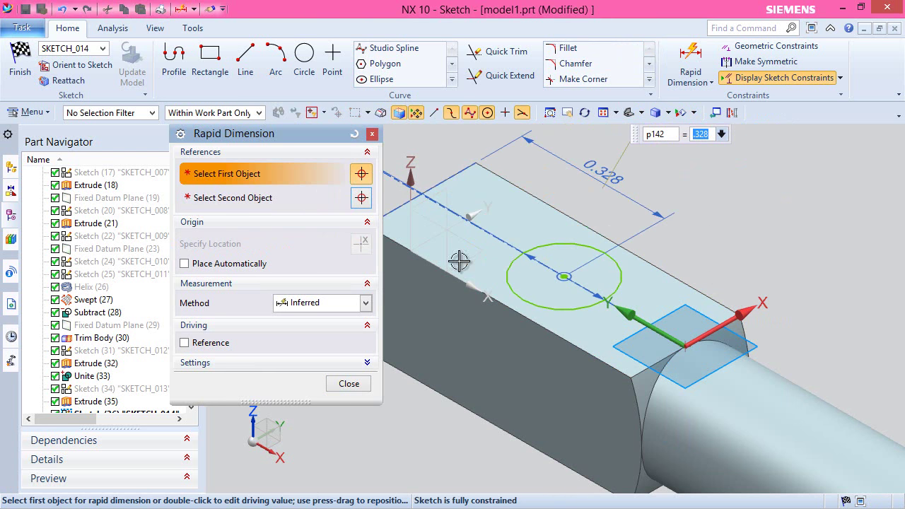
pyautogui.click(348, 383)
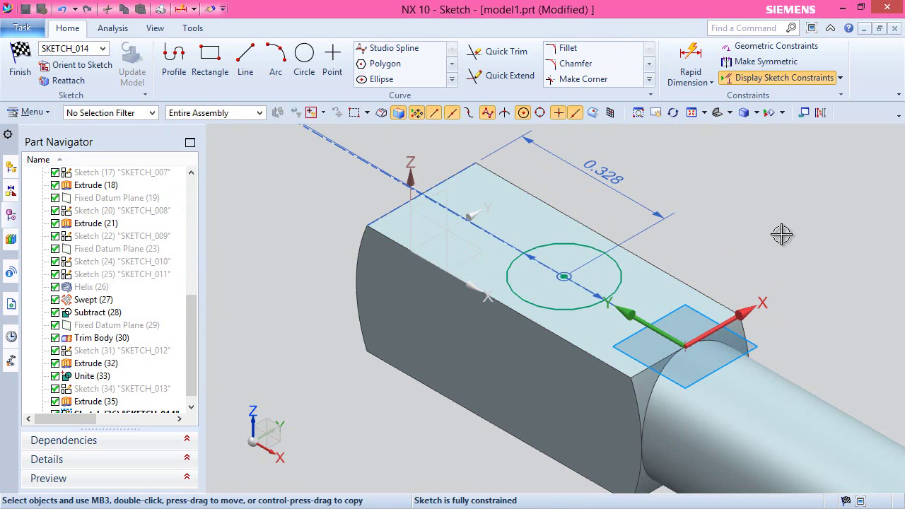
# Step: Finish the sketch and extrude the circle as a Subtract cut with its Start limit set to Through All
pyautogui.rightClick(781, 234)
pyautogui.click(786, 231)
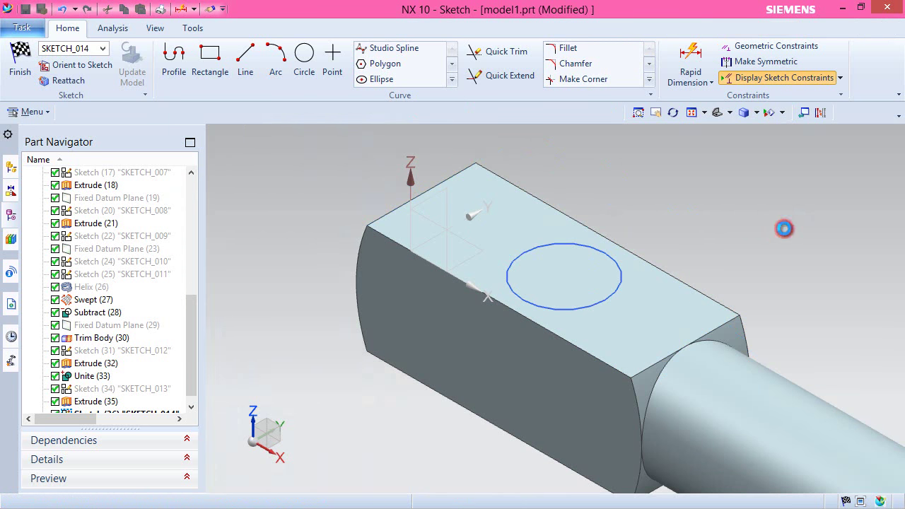
pyautogui.hotkey('ctrl', 'q')
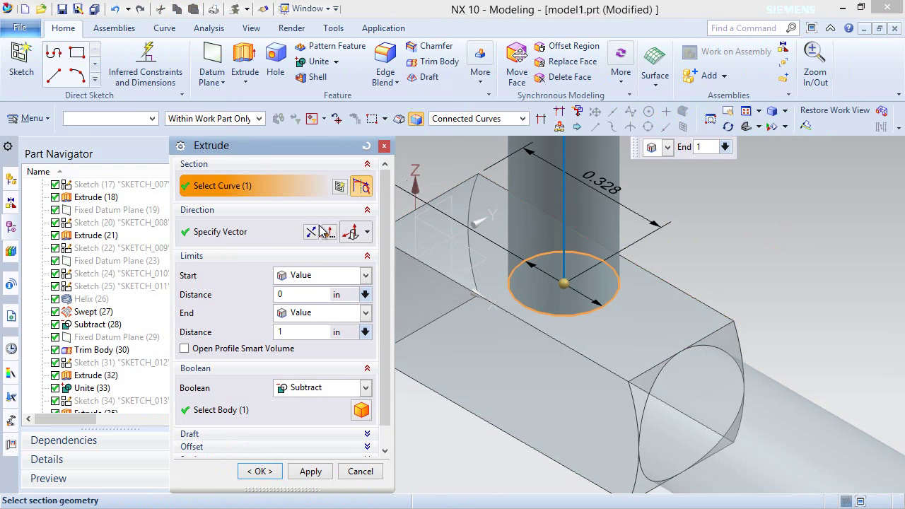
pyautogui.click(345, 277)
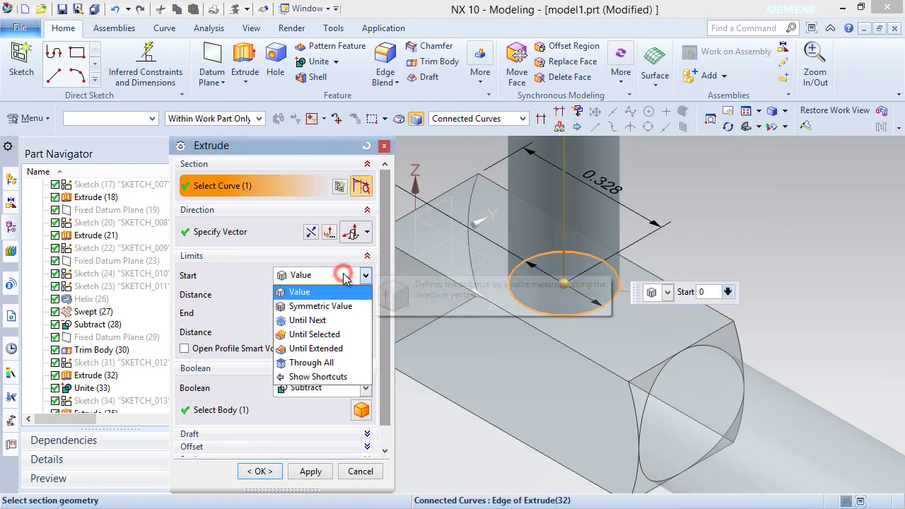
pyautogui.click(315, 361)
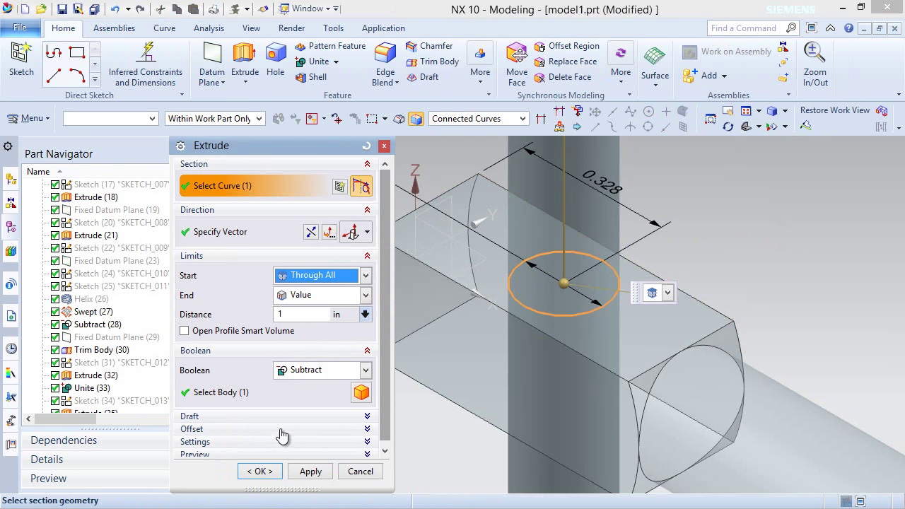
pyautogui.click(259, 472)
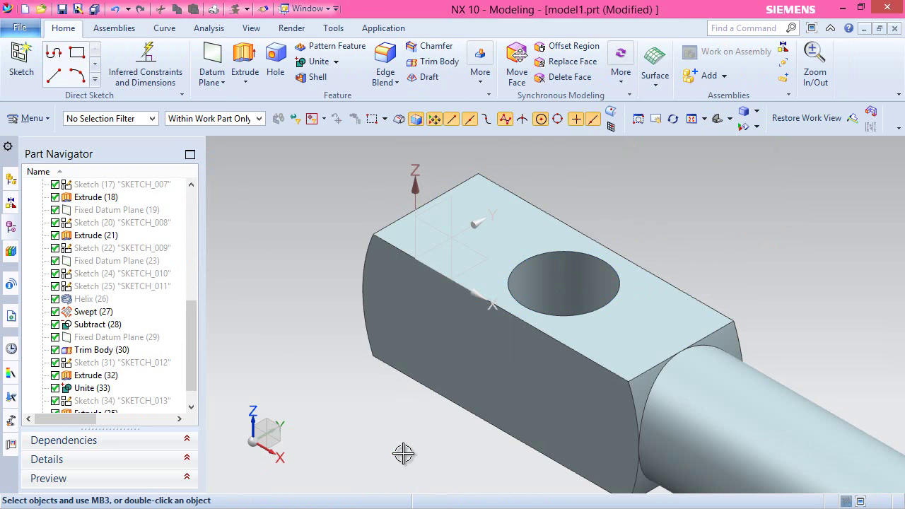
# Step: Check the hole through the end block, return to the isometric view of the drill bit and save the part
pyautogui.moveTo(592, 406); pyautogui.dragTo(571, 437, button='middle')
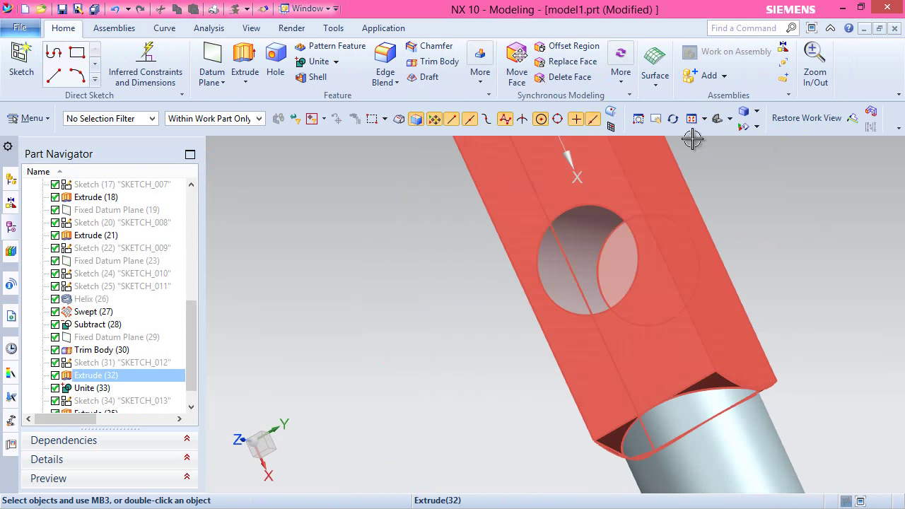
pyautogui.click(730, 119)
pyautogui.click(751, 139)
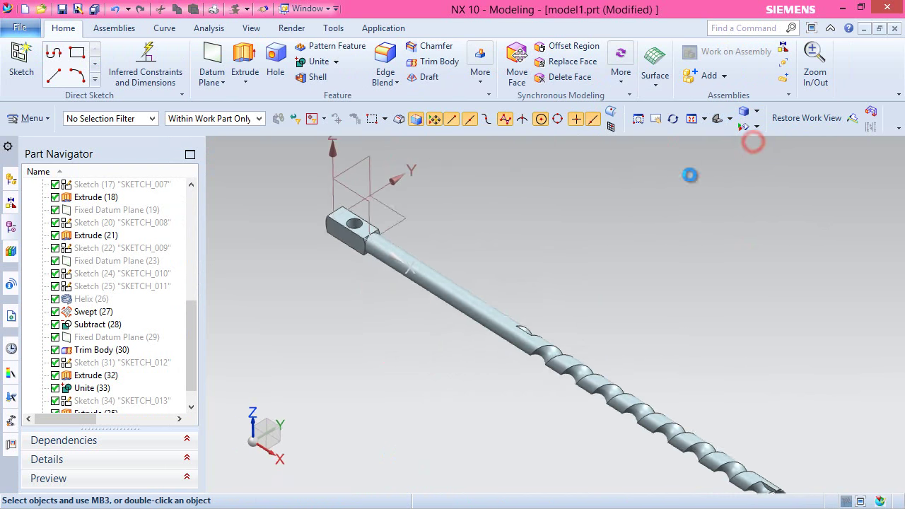
pyautogui.click(62, 8)
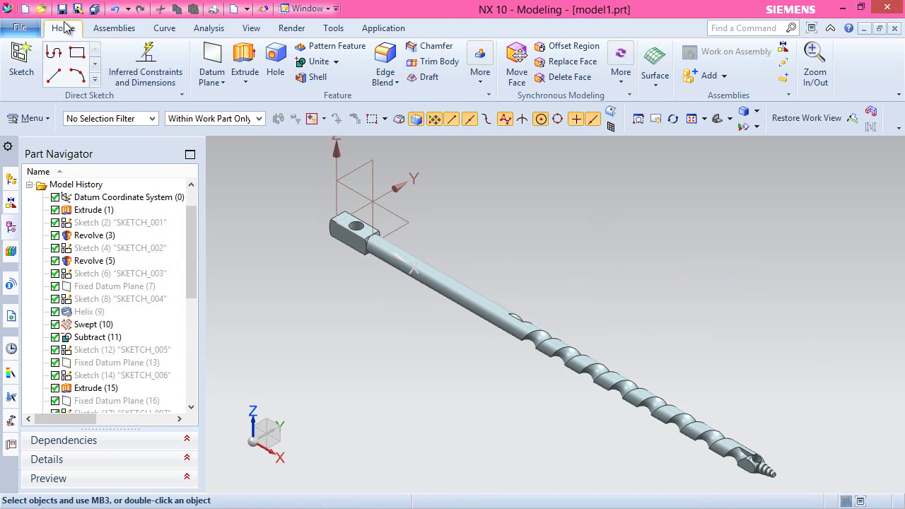
# Step: Create a new file from the Assembly template in inches, named Gimlet
pyautogui.click(25, 10)
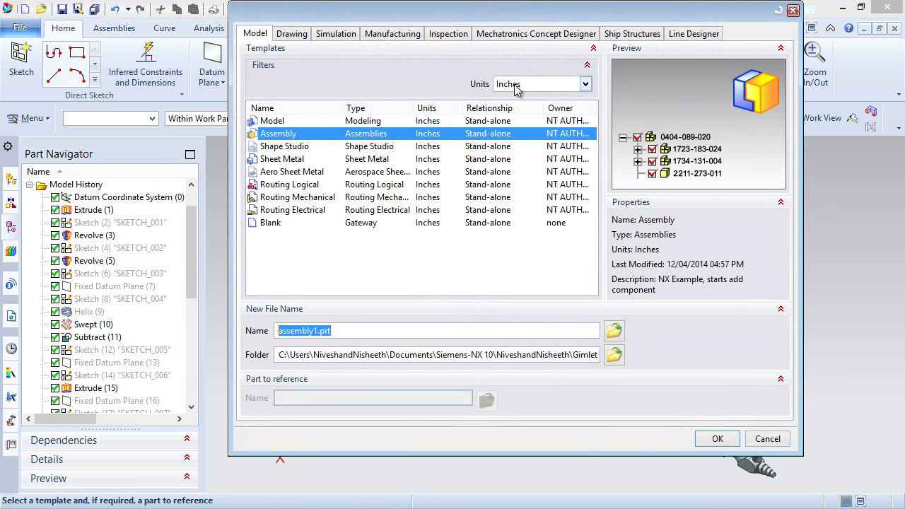
pyautogui.click(279, 331)
pyautogui.press('Delete')
pyautogui.press('Delete')
pyautogui.press('Delete')
pyautogui.press('Delete')
pyautogui.press('Delete')
pyautogui.press('Delete')
pyautogui.press('Delete')
pyautogui.press('Delete')
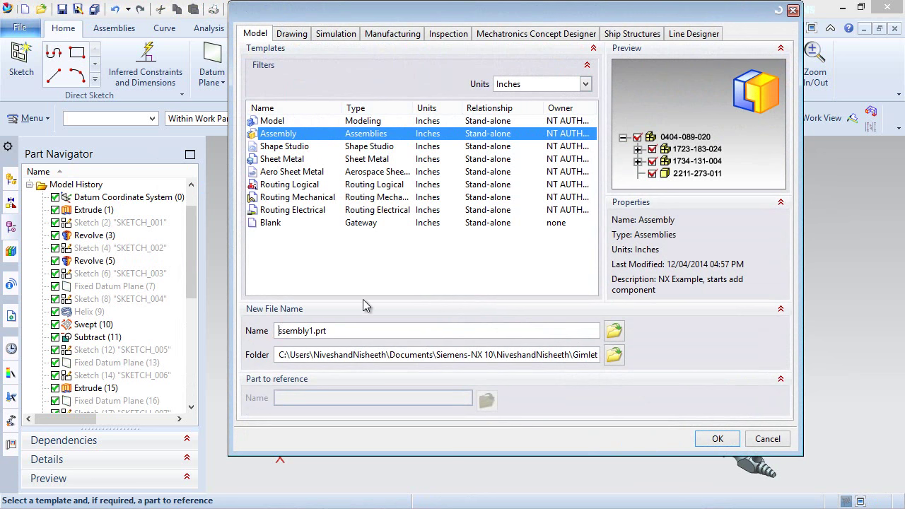
pyautogui.press('Delete')
pyautogui.write('Gimlet')
pyautogui.click(715, 437)
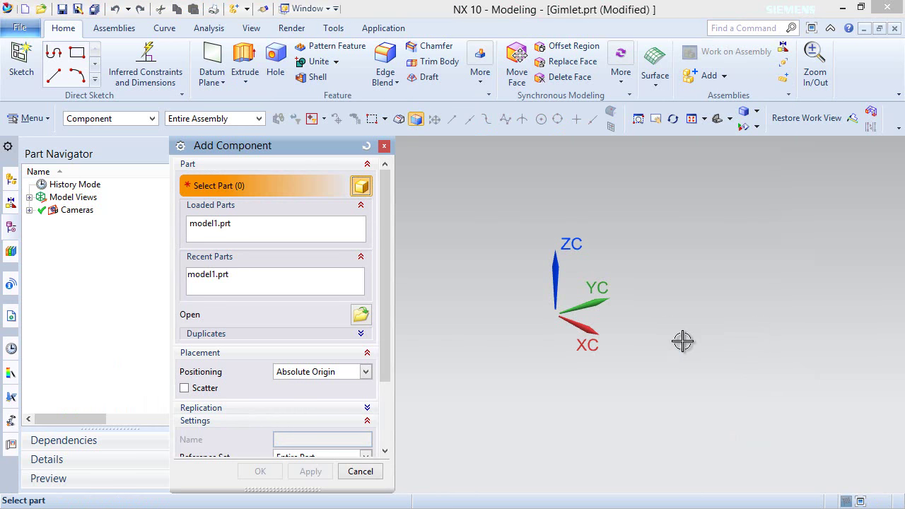
# Step: Add model1.prt to the assembly with Absolute Origin positioning and the Entire Part reference set
pyautogui.click(212, 223)
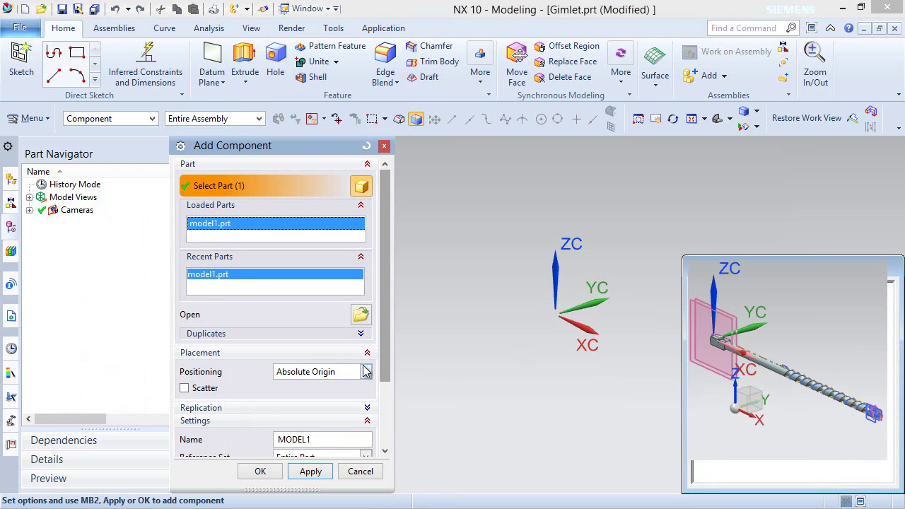
pyautogui.scroll(-3, 391, 371)
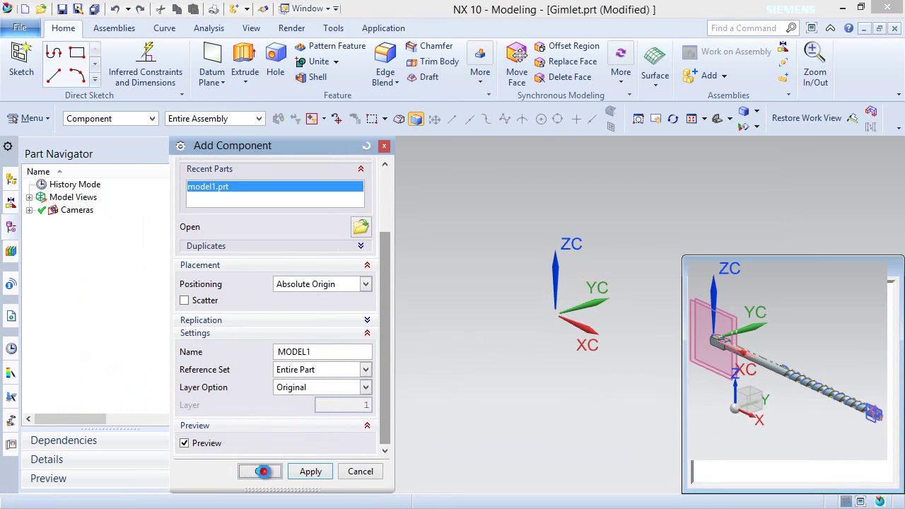
pyautogui.click(261, 472)
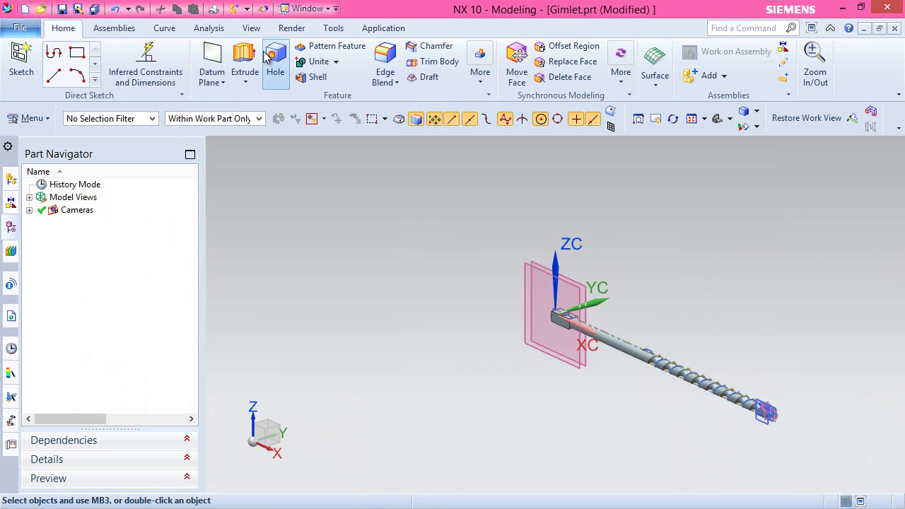
# Step: Hide all object types in the assembly and show only the solid bodies
pyautogui.click(252, 28)
pyautogui.click(233, 65)
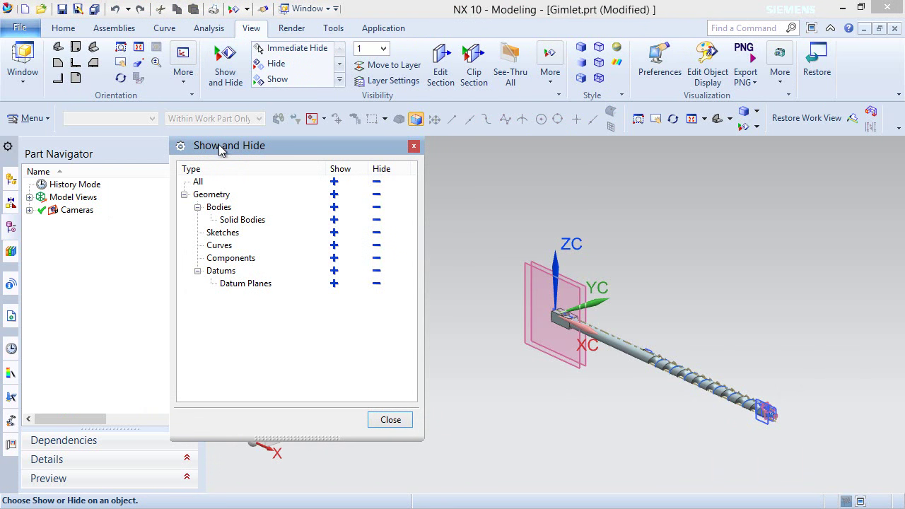
pyautogui.click(377, 182)
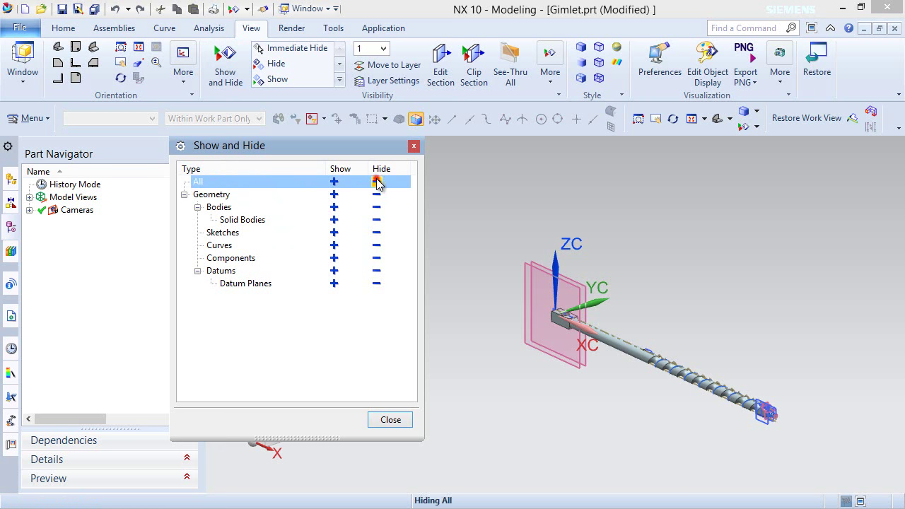
pyautogui.click(334, 220)
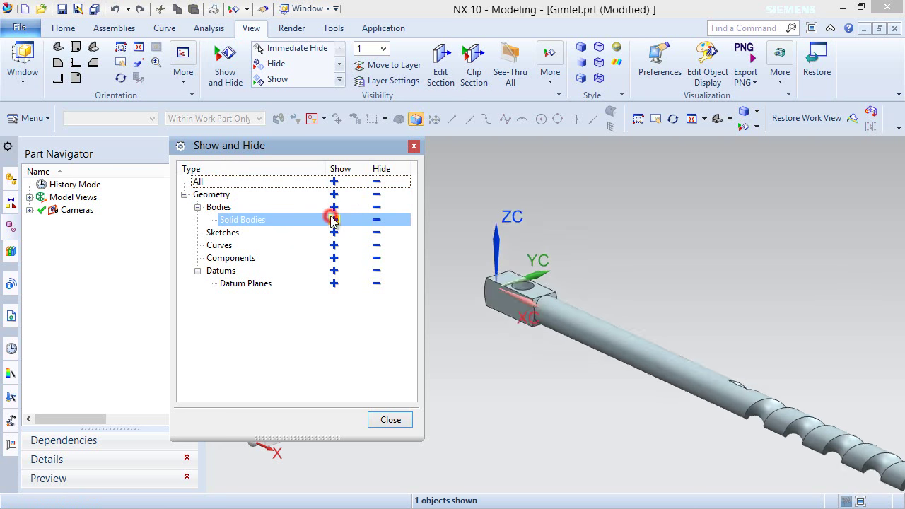
pyautogui.click(390, 420)
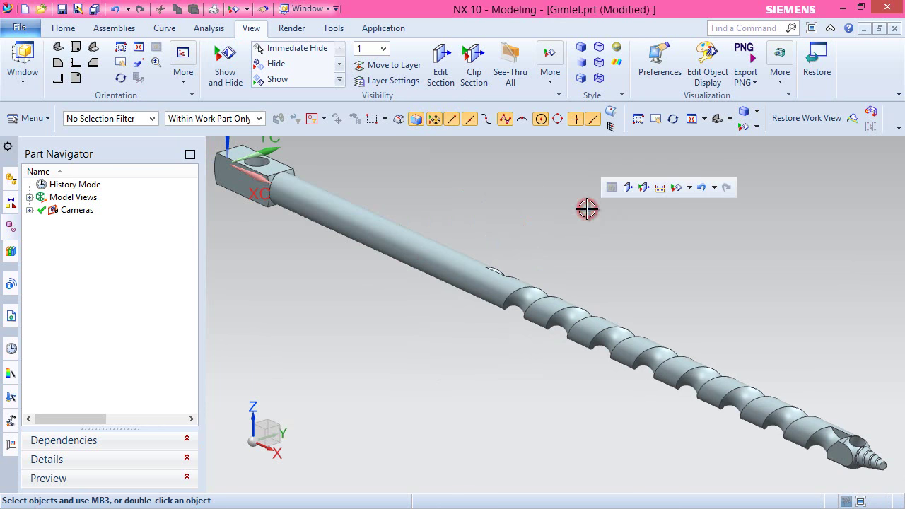
# Step: Set the assembly to the isometric view and save the Gimlet file
pyautogui.click(729, 119)
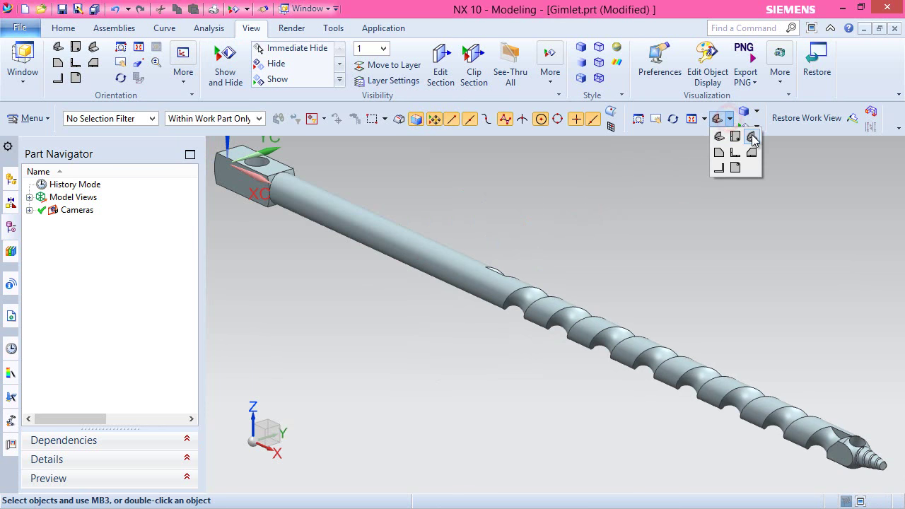
pyautogui.click(751, 136)
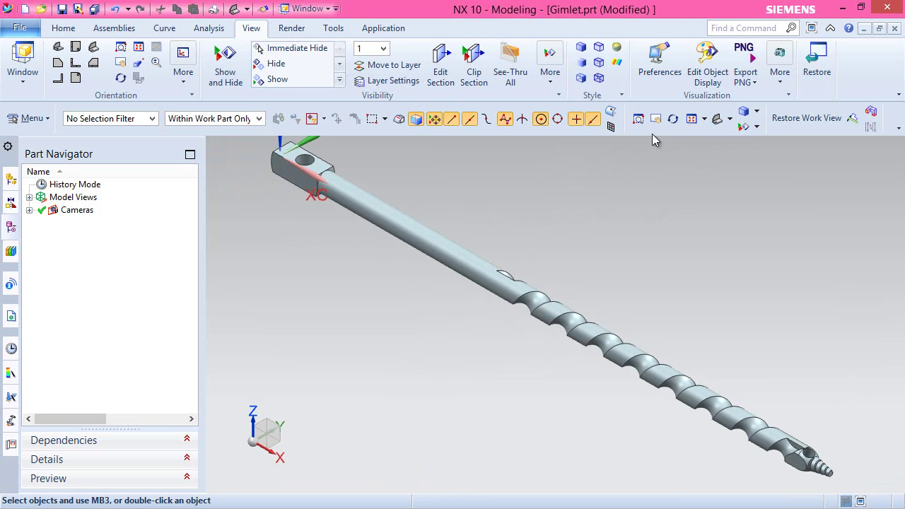
pyautogui.click(691, 119)
pyautogui.click(63, 27)
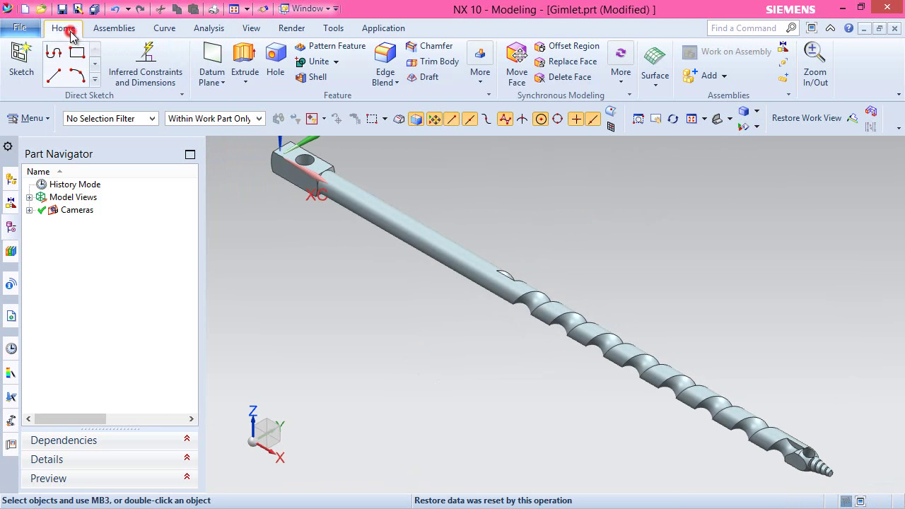
pyautogui.click(62, 10)
pyautogui.scroll(-3, 440, 336)
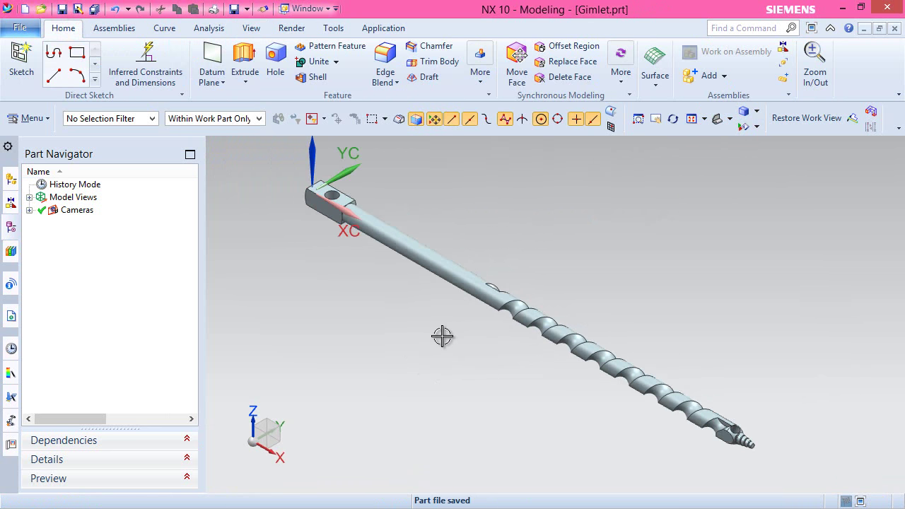
# Step: Rotate the drill bit component 90° about the XC axis using Move Component with Dynamic motion
pyautogui.click(122, 28)
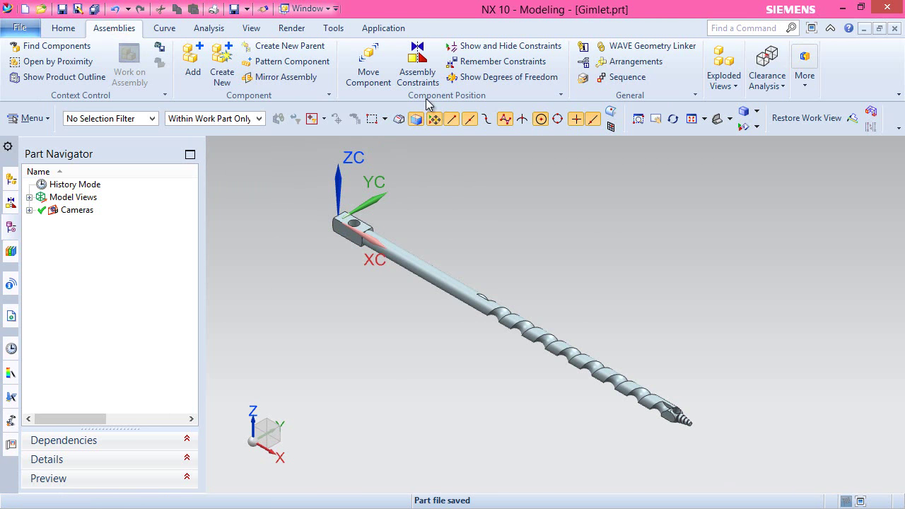
pyautogui.click(368, 63)
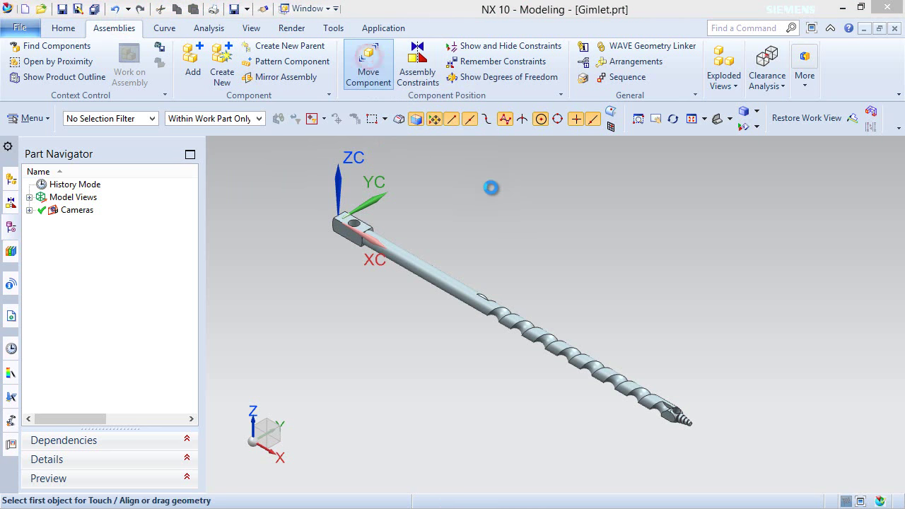
pyautogui.click(487, 287)
pyautogui.middleClick(559, 263)
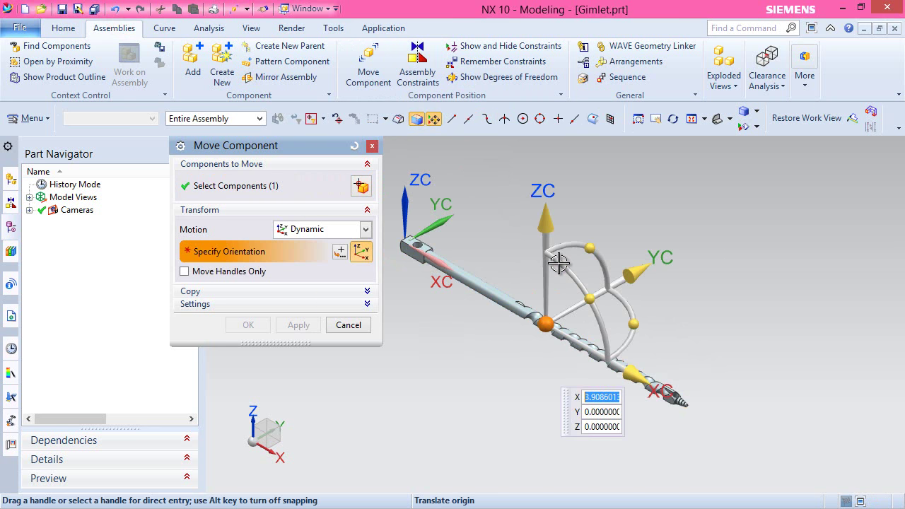
pyautogui.click(590, 248)
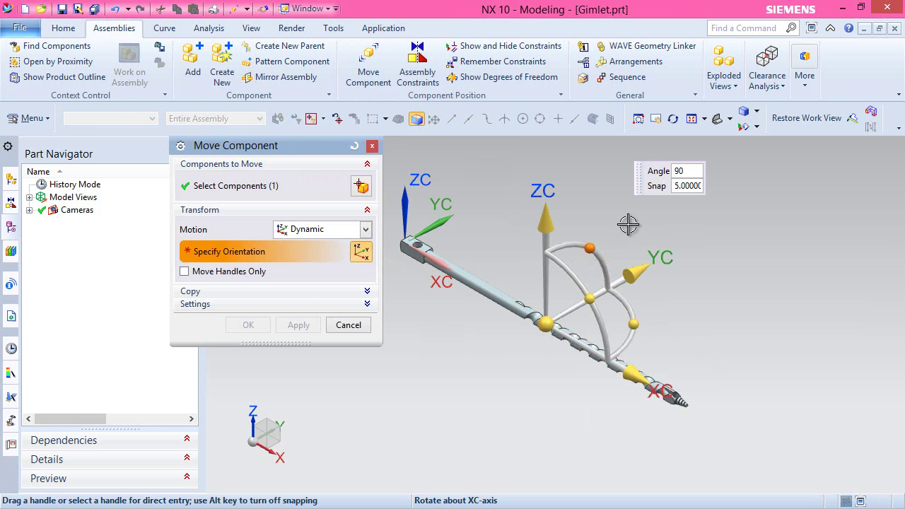
pyautogui.write('90')
pyautogui.press('Return')
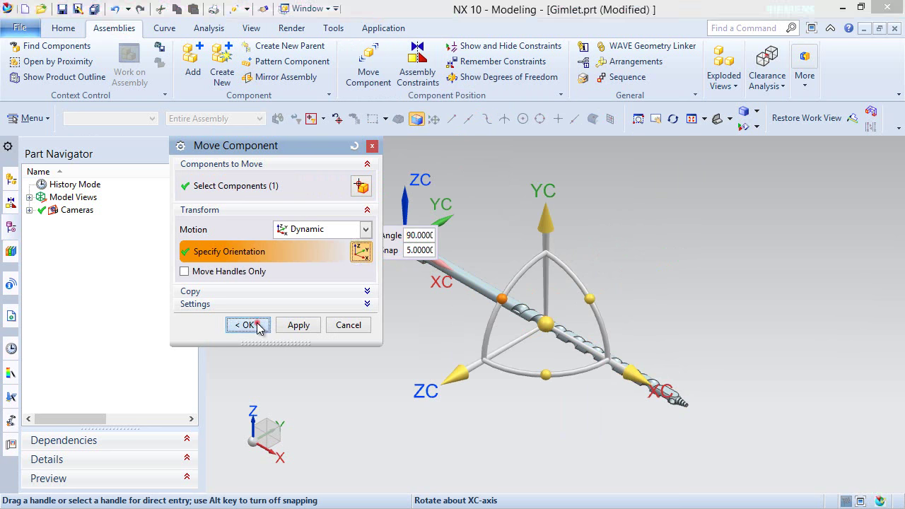
pyautogui.click(246, 325)
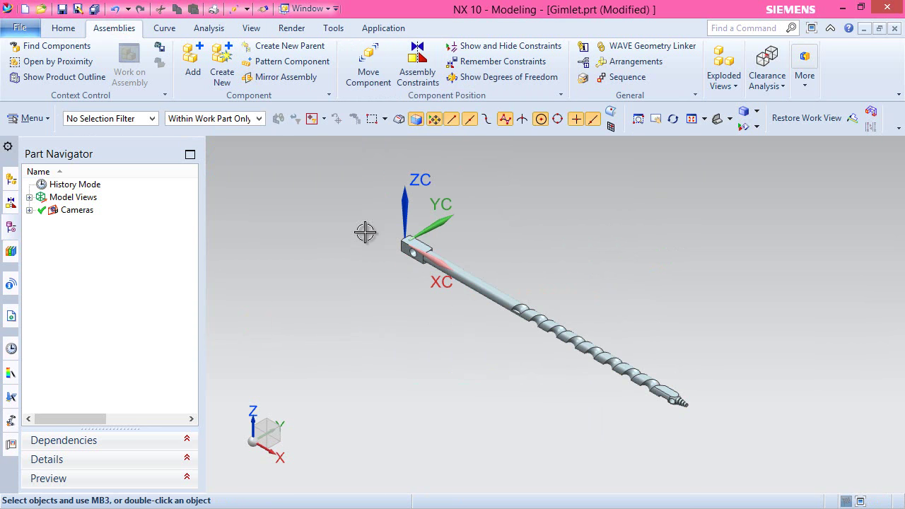
# Step: Apply a Fix constraint to the drill bit component and save the Gimlet assembly
pyautogui.click(414, 76)
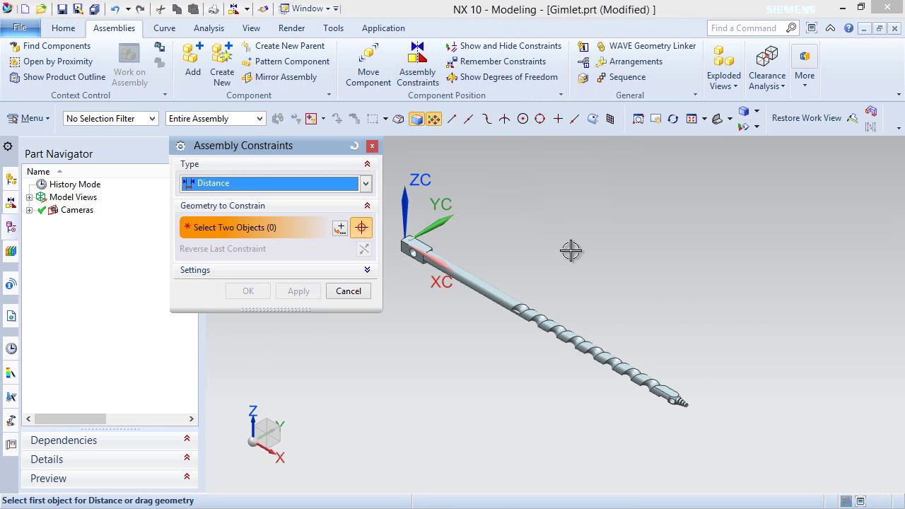
pyautogui.click(234, 185)
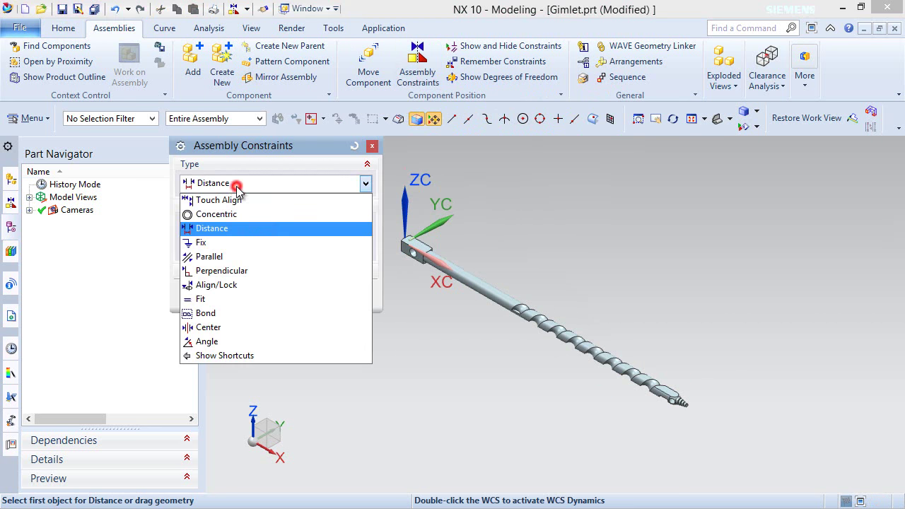
pyautogui.click(235, 244)
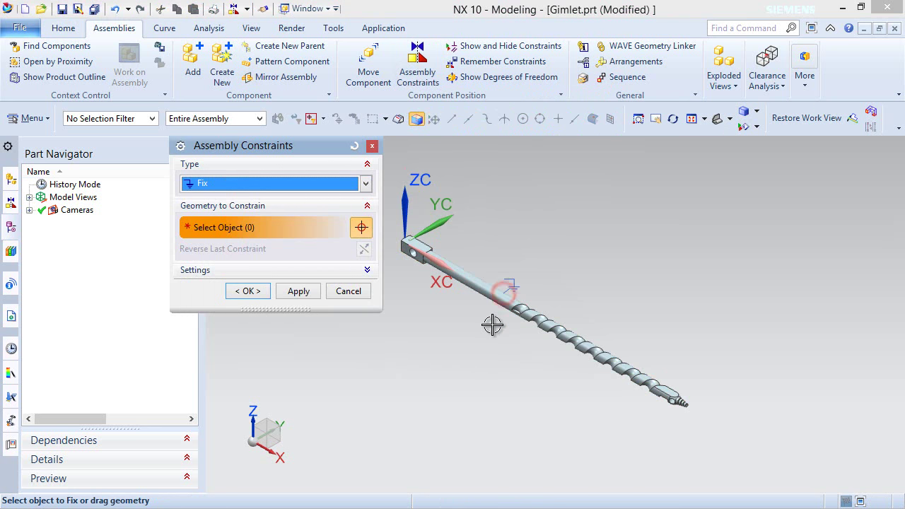
pyautogui.click(256, 292)
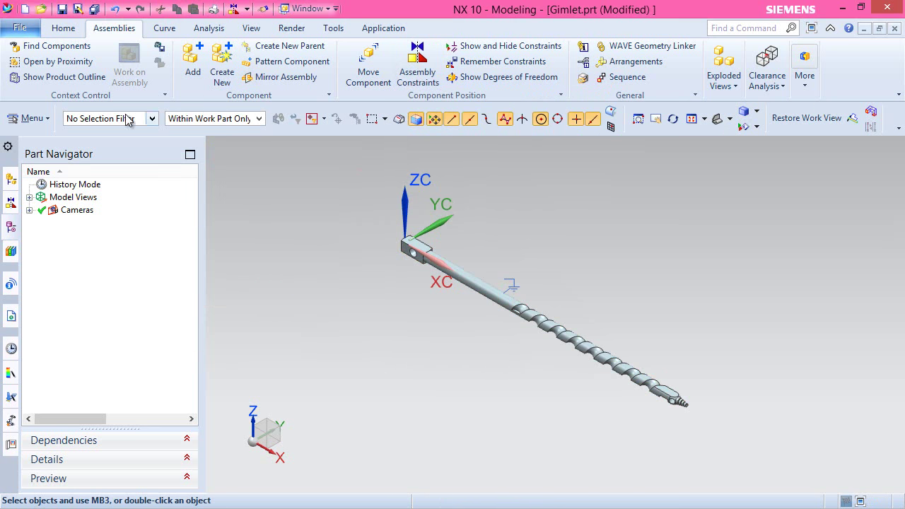
pyautogui.click(63, 28)
pyautogui.click(63, 9)
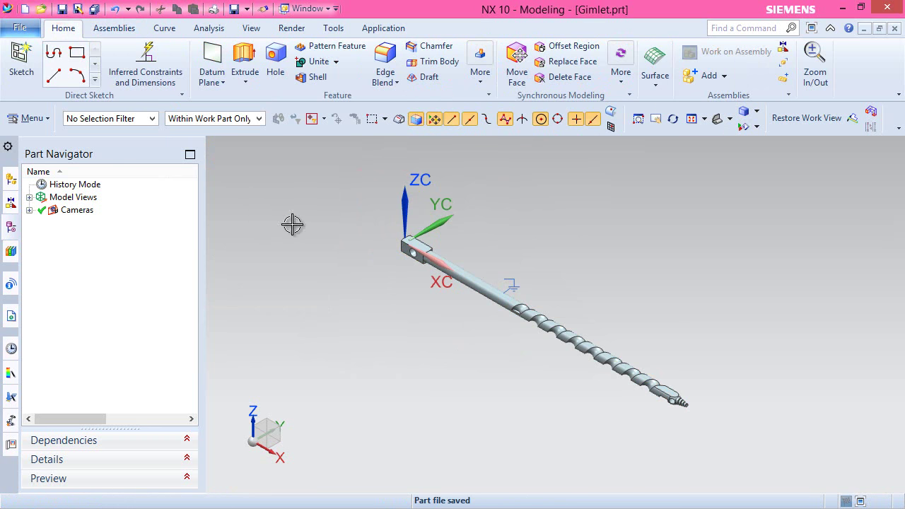
# Step: Display the assembly structure, rotate the view -90° about the Z axis, and hide the Fix constraint symbol
pyautogui.click(10, 178)
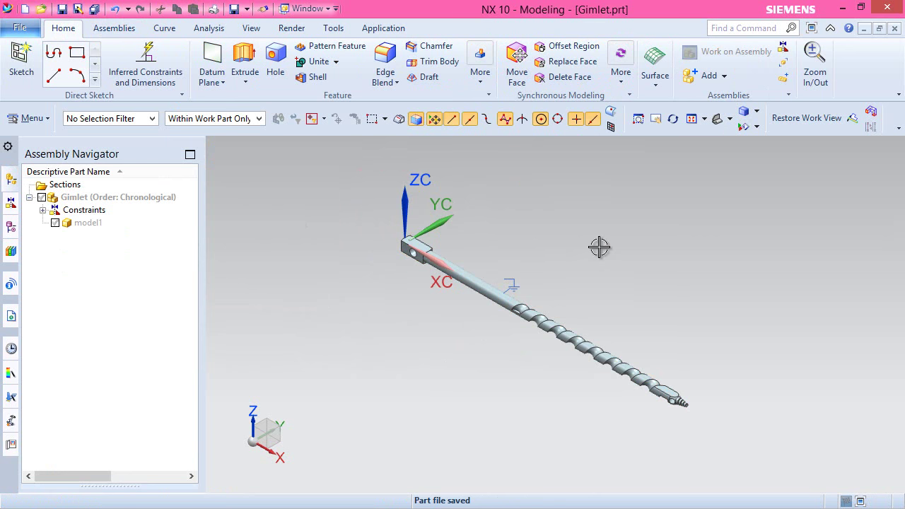
pyautogui.scroll(1, 601, 248)
pyautogui.click(254, 405)
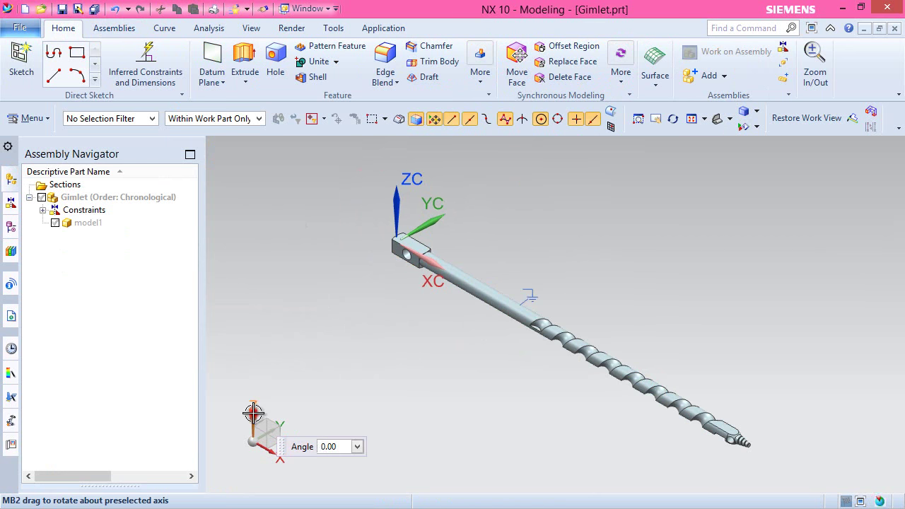
pyautogui.doubleClick(332, 447)
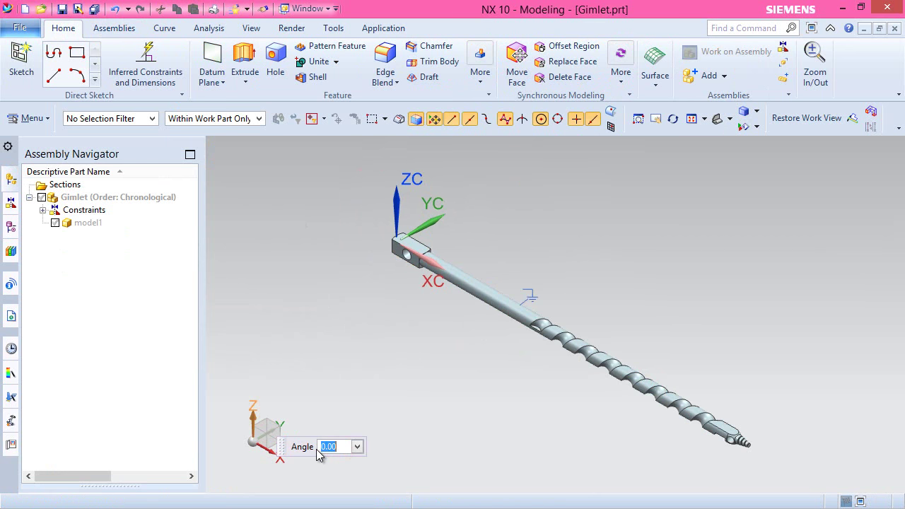
pyautogui.press('Return')
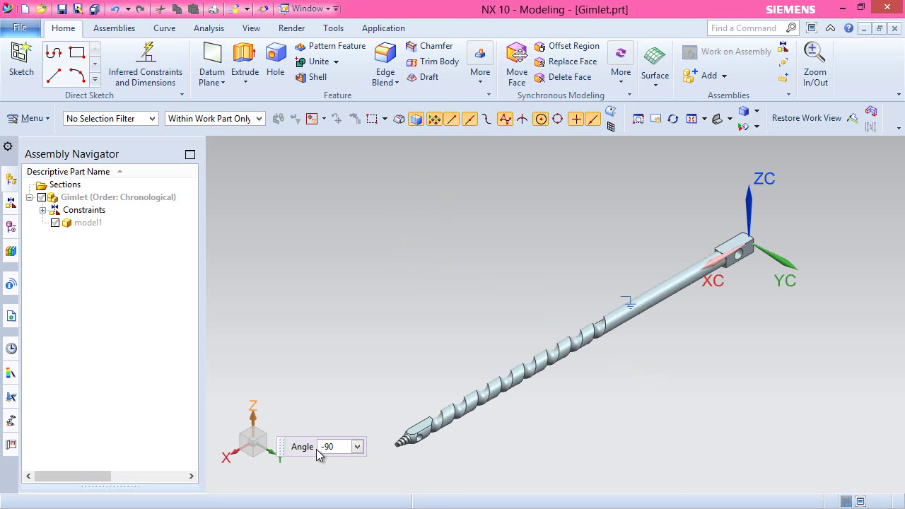
pyautogui.click(349, 385)
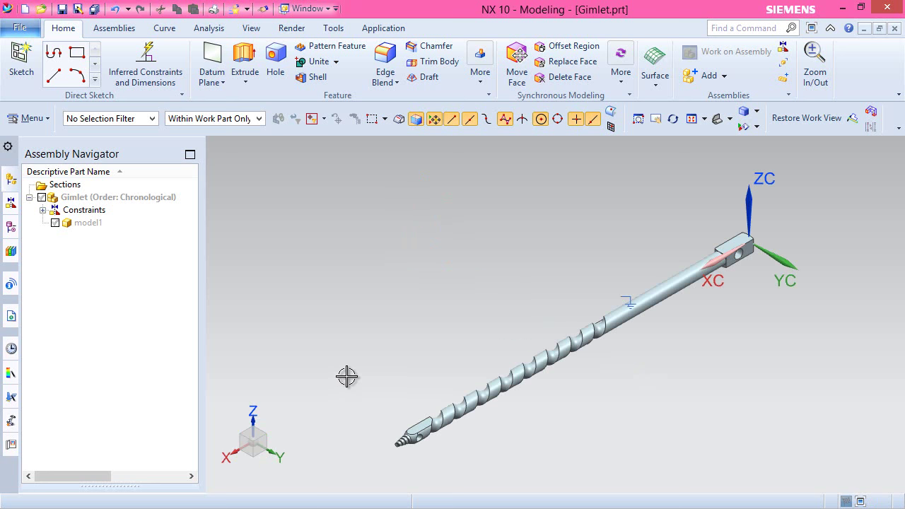
pyautogui.click(347, 285)
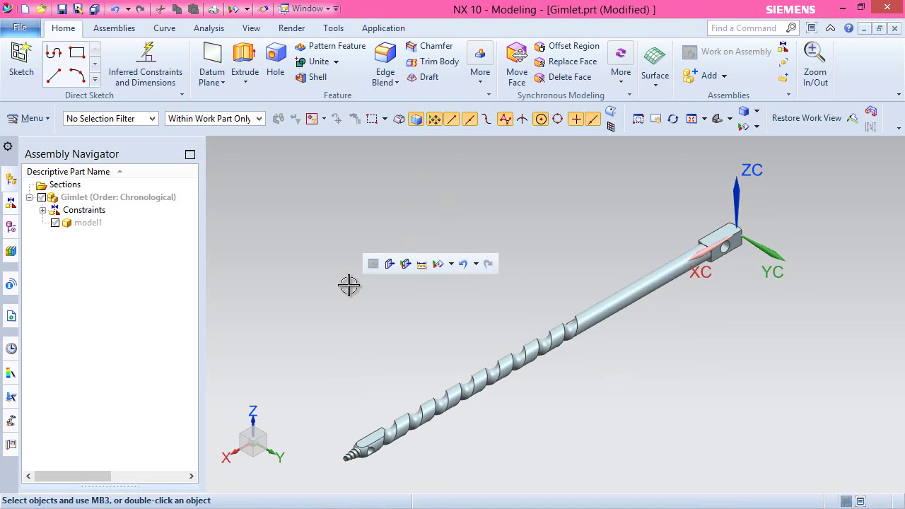
# Step: Create a new empty component named Handle in the assembly using the Model template in inches
pyautogui.click(725, 76)
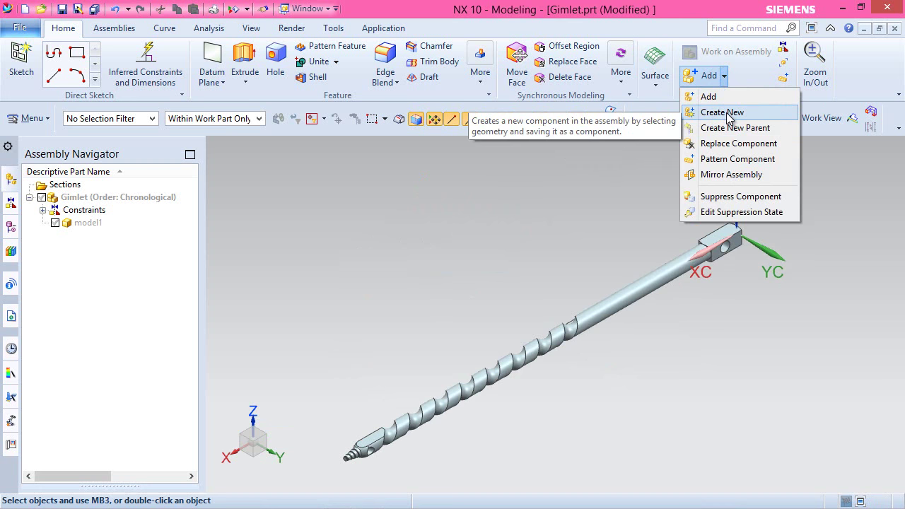
pyautogui.click(725, 112)
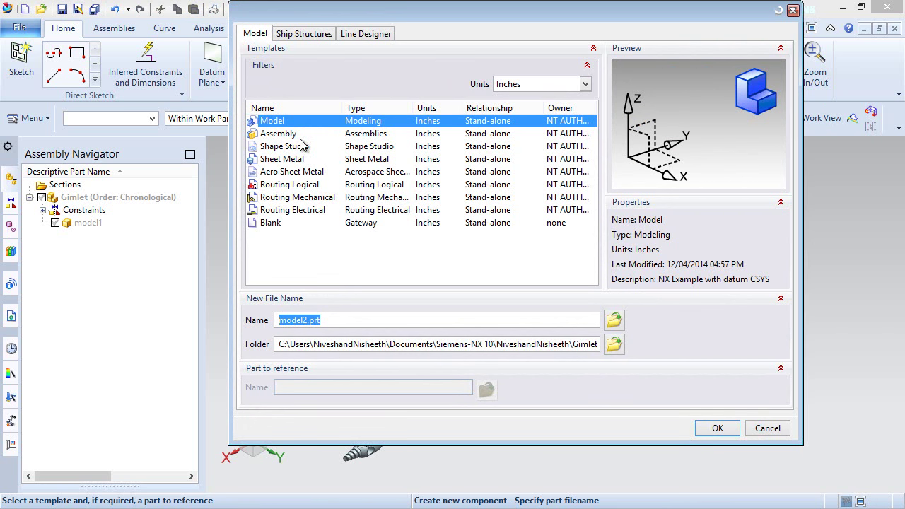
pyautogui.click(278, 319)
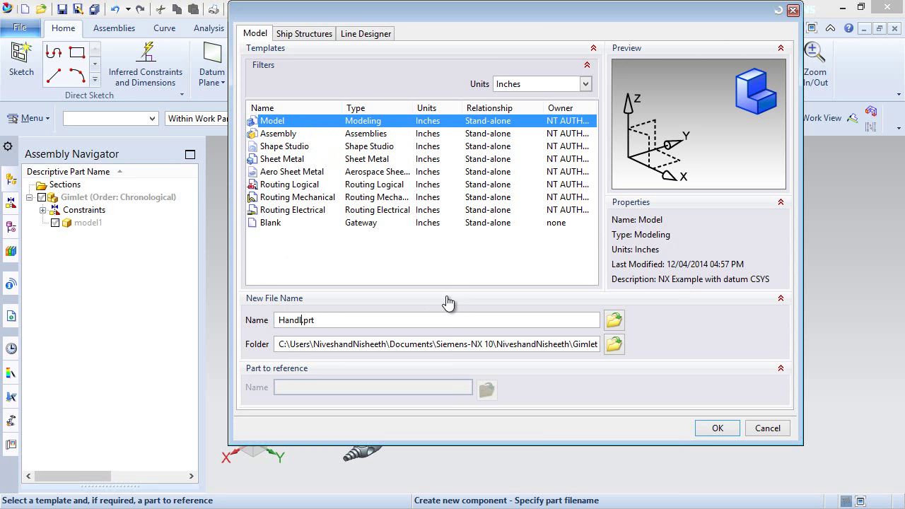
pyautogui.click(713, 428)
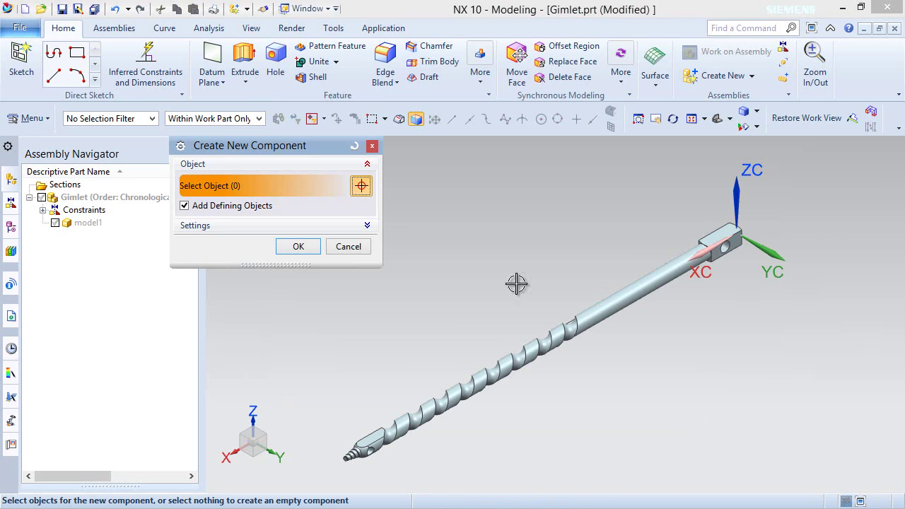
pyautogui.click(300, 247)
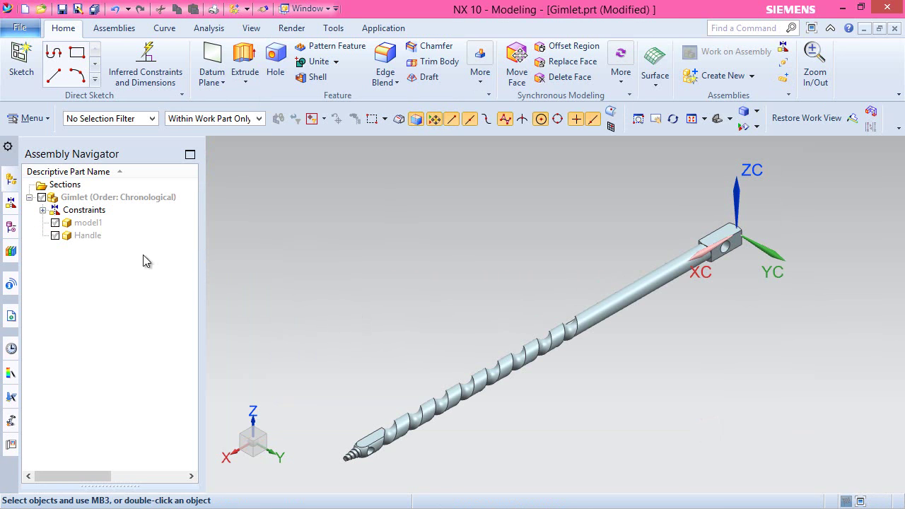
# Step: Make model1 the work part and show its hidden datum coordinate system
pyautogui.click(71, 223)
pyautogui.doubleClick(67, 222)
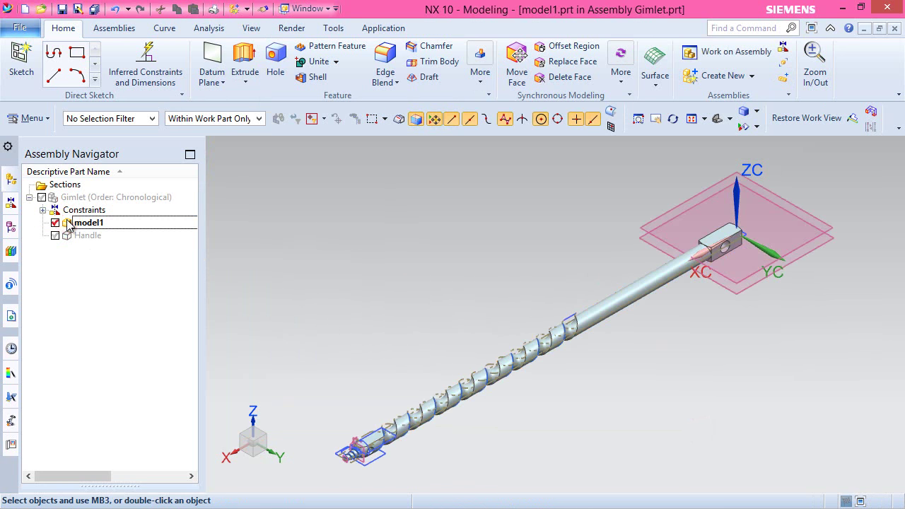
pyautogui.click(10, 228)
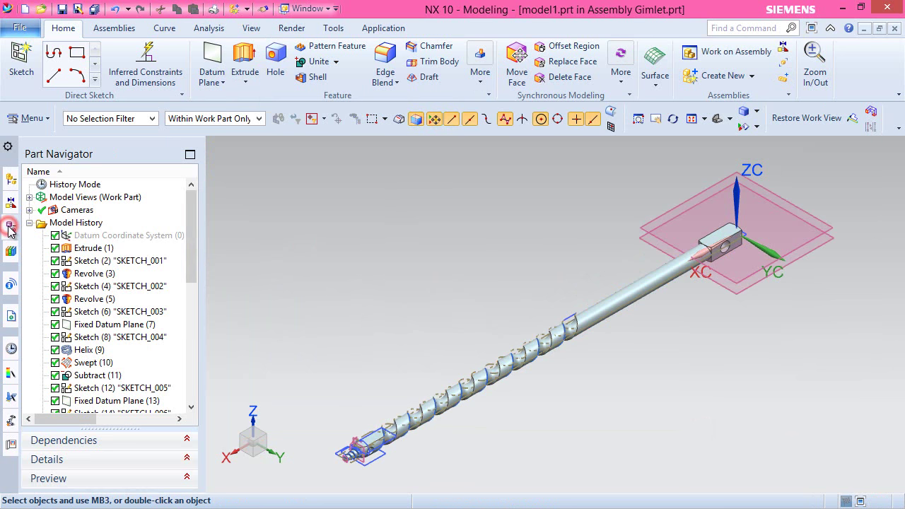
pyautogui.click(89, 237)
pyautogui.rightClick(90, 237)
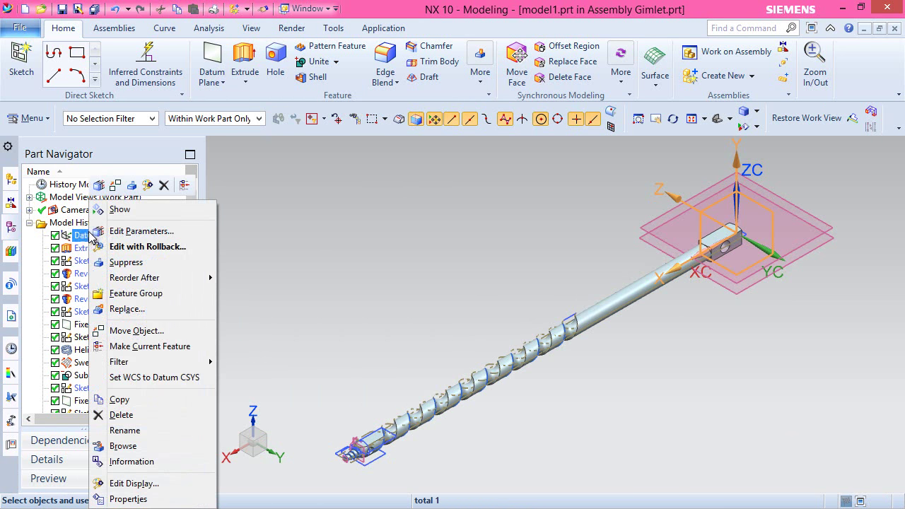
pyautogui.click(120, 209)
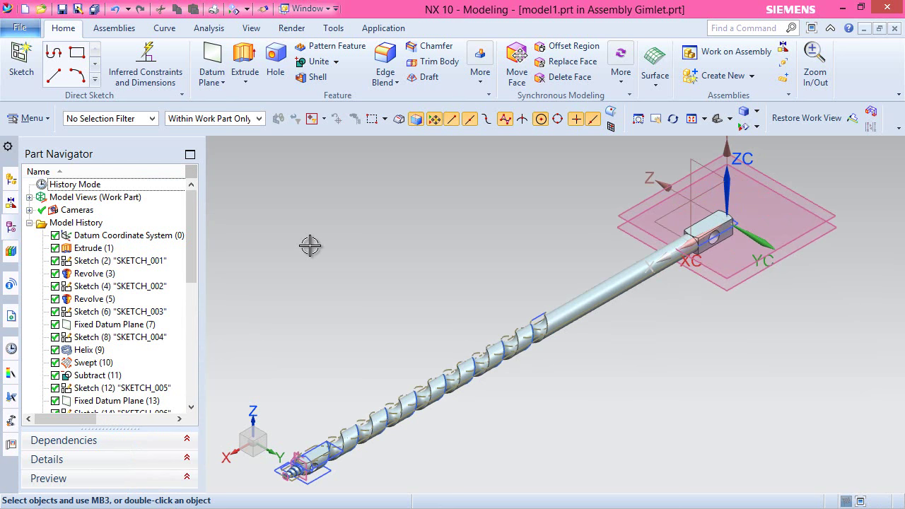
# Step: Return to the Gimlet assembly, make the Handle component the work part, and display its model history
pyautogui.rightClick(310, 245)
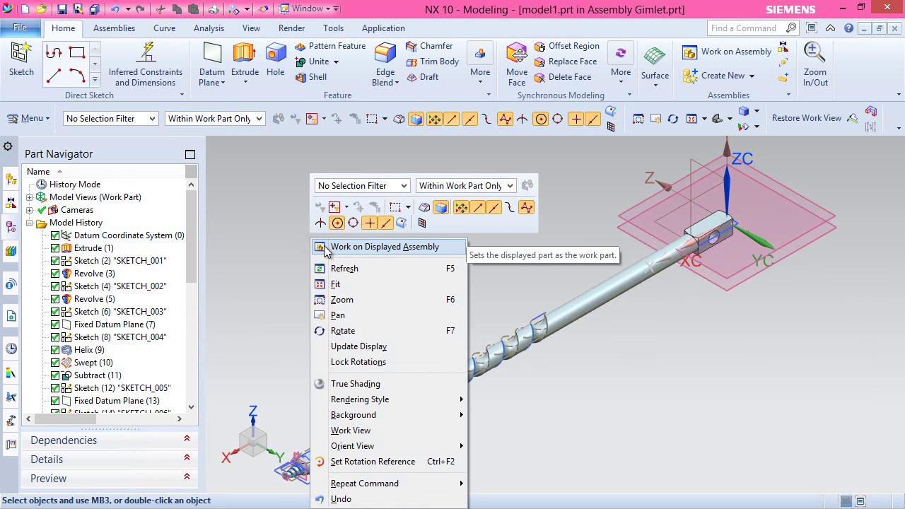
pyautogui.click(326, 249)
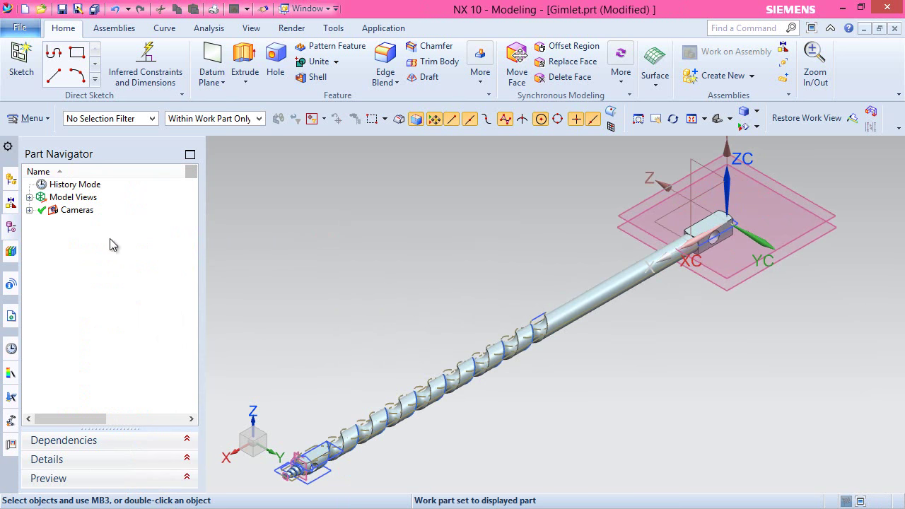
pyautogui.click(9, 181)
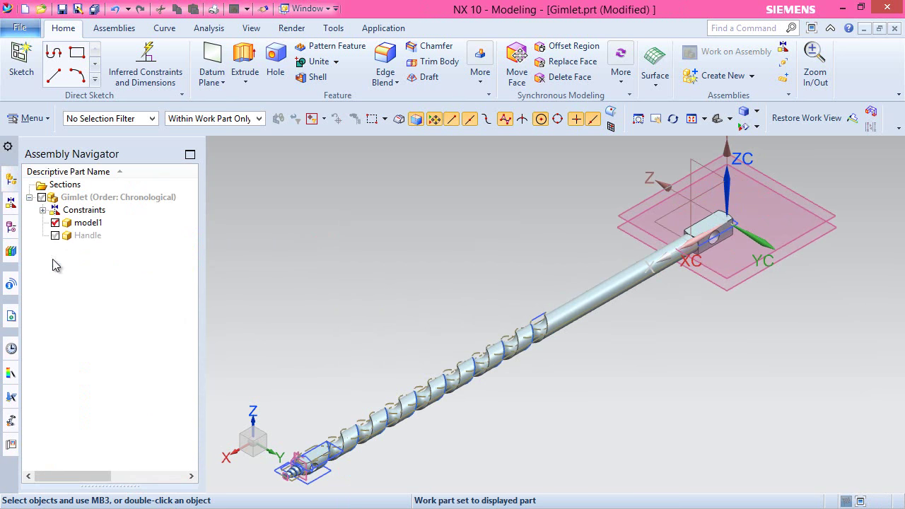
pyautogui.click(71, 235)
pyautogui.doubleClick(71, 235)
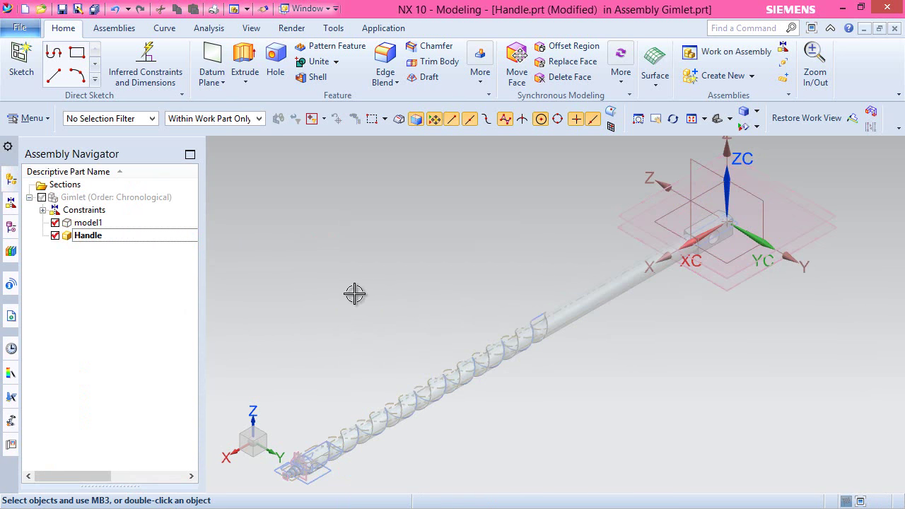
pyautogui.click(11, 229)
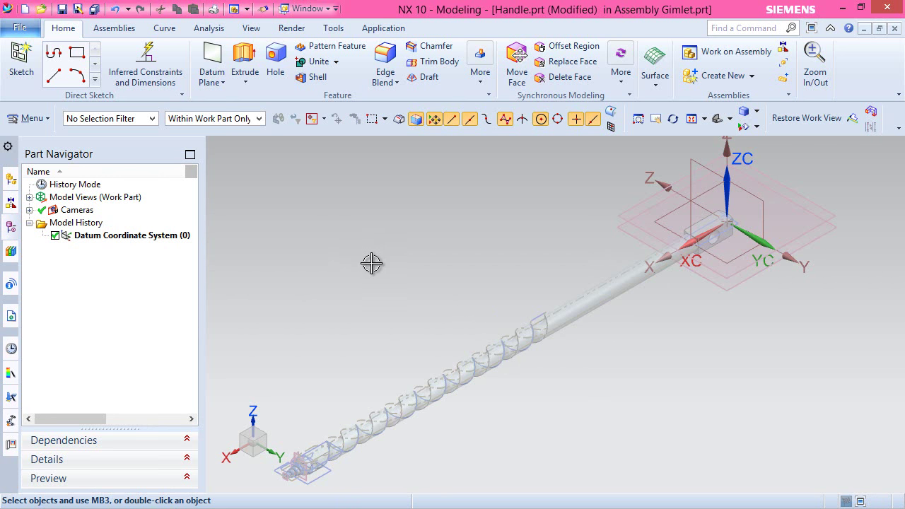
# Step: Create a sketch in the Handle part on the vertical XC-ZC datum plane through the bit's rectangular end
pyautogui.scroll(-2, 781, 178)
pyautogui.scroll(1, 781, 178)
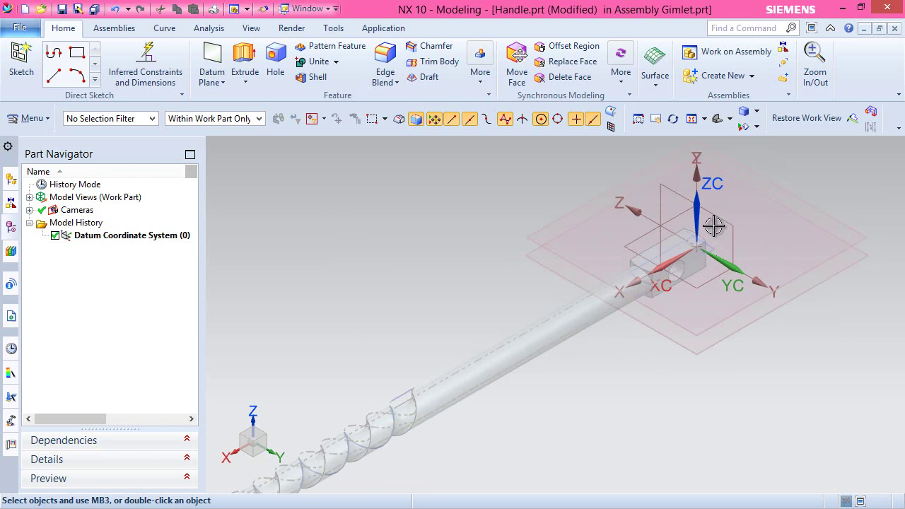
pyautogui.moveTo(707, 234)
pyautogui.mouseDown(button='middle')
pyautogui.moveTo(731, 228)
pyautogui.moveTo(718, 220)
pyautogui.mouseUp(button='middle')
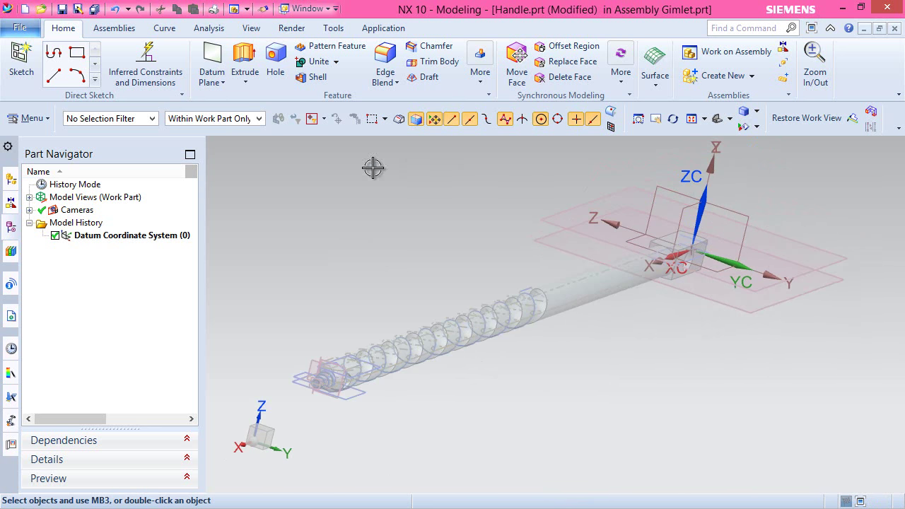
pyautogui.click(19, 67)
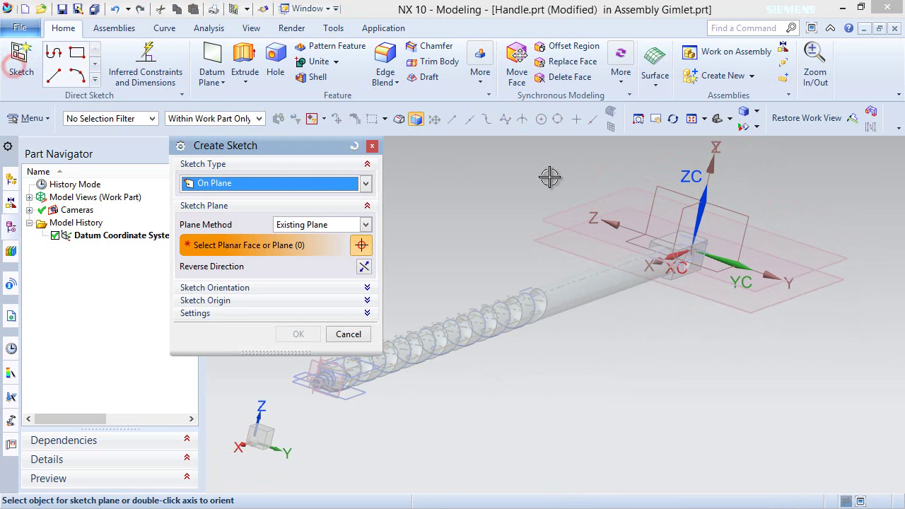
pyautogui.click(690, 206)
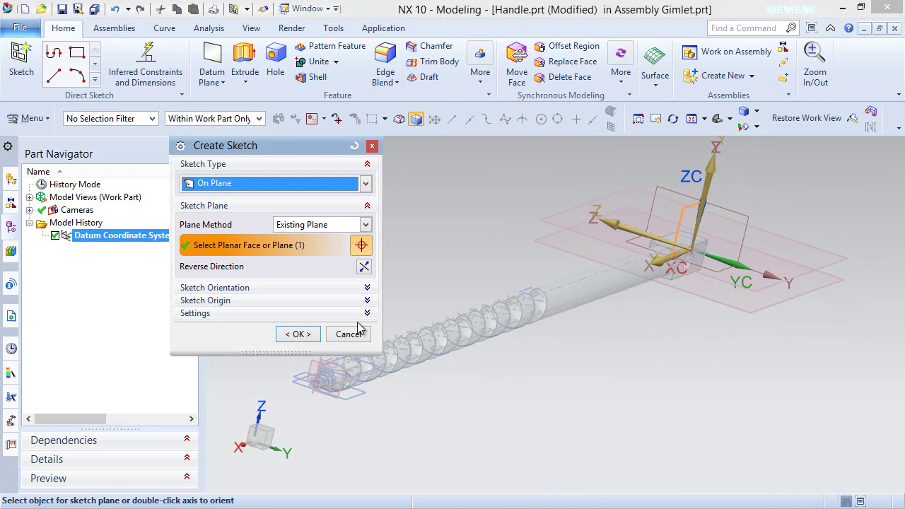
pyautogui.click(298, 334)
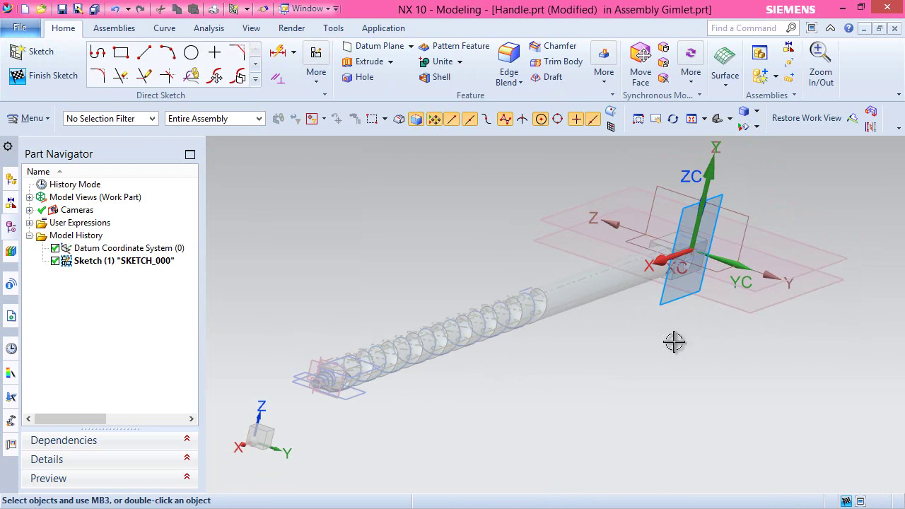
# Step: Project the cross-hole's circular edge from the bit's rectangular end as a non-associative curve with fix constraints, and finish the sketch
pyautogui.moveTo(711, 266); pyautogui.dragTo(745, 272, button='middle')
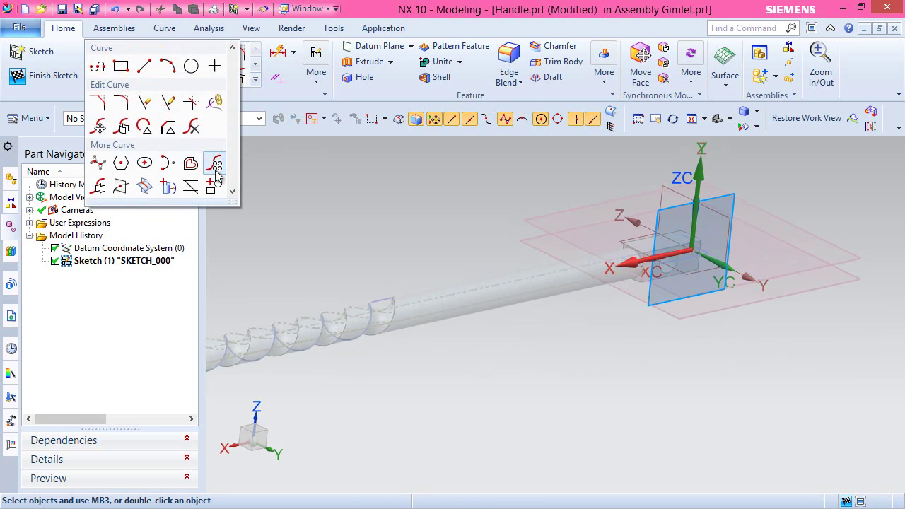
pyautogui.click(164, 187)
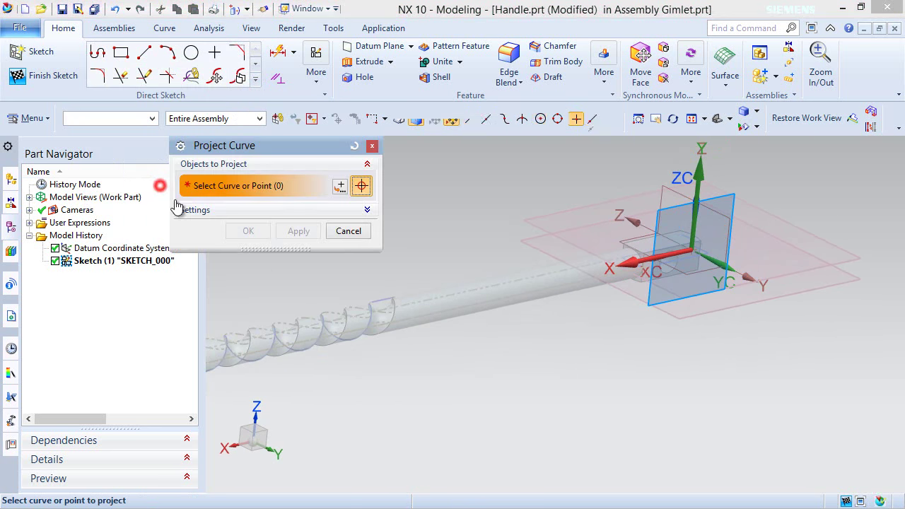
pyautogui.scroll(5, 692, 246)
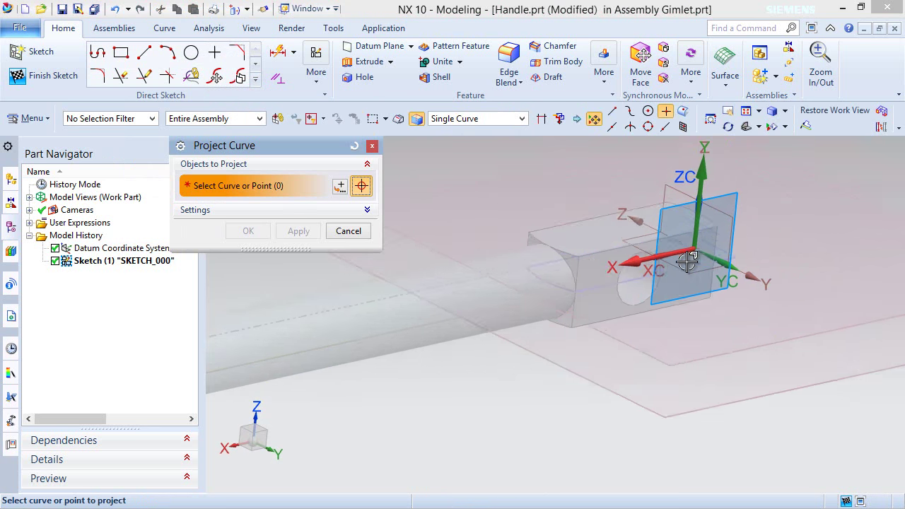
pyautogui.click(590, 264)
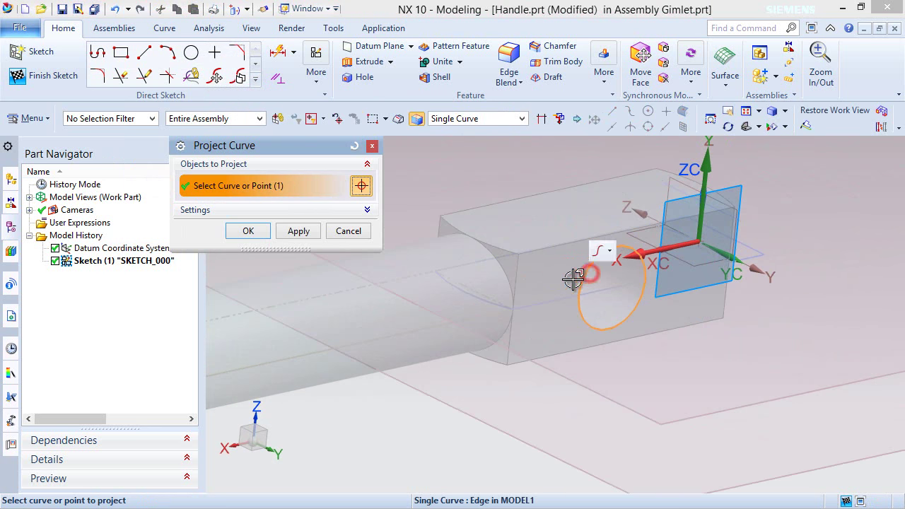
pyautogui.click(268, 227)
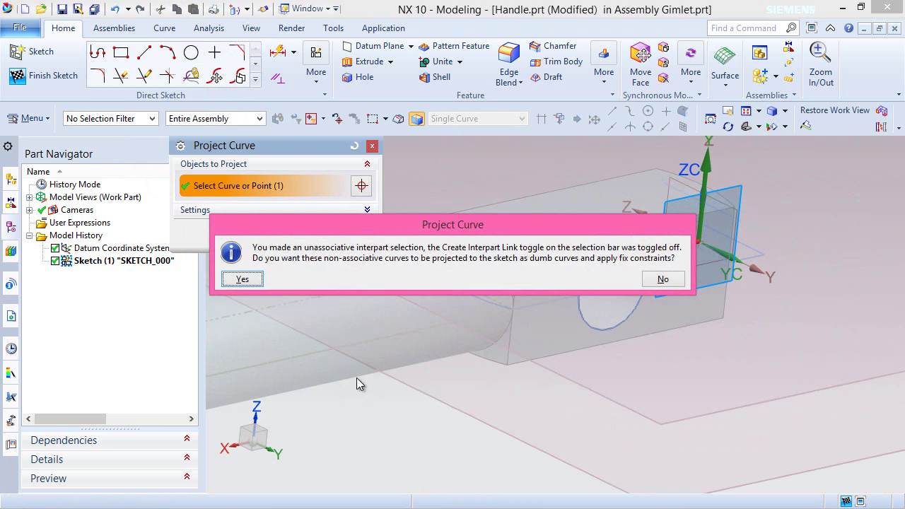
pyautogui.click(248, 280)
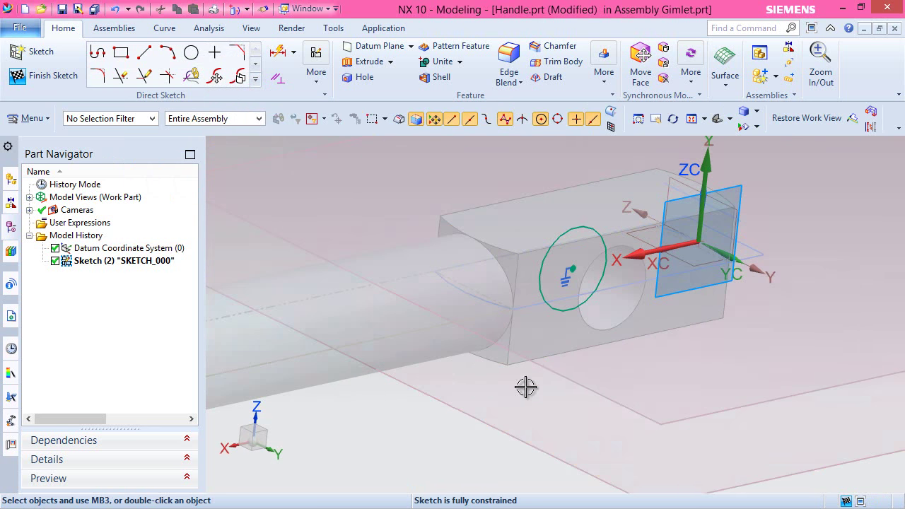
pyautogui.rightClick(439, 423)
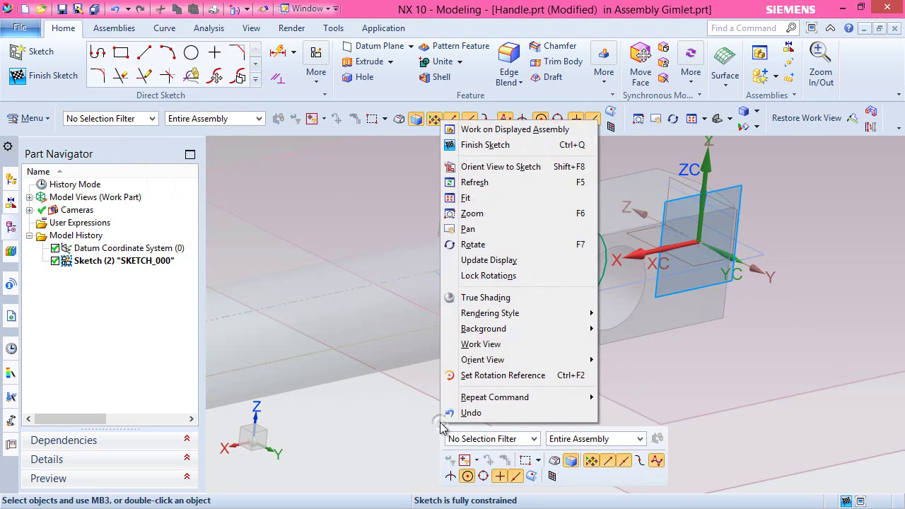
pyautogui.click(469, 146)
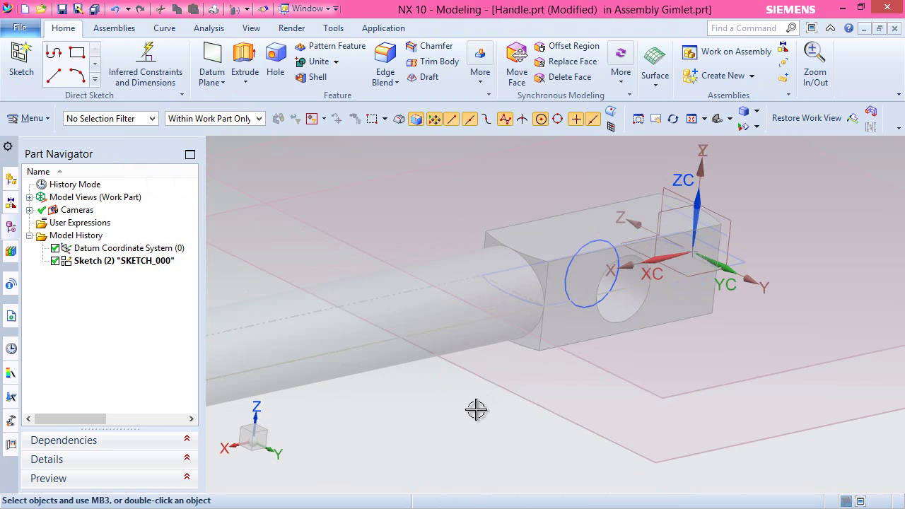
# Step: Extrude the projected circle symmetrically with a distance of 5.25/2 in to form the handle rod through the bit's hole
pyautogui.click(244, 64)
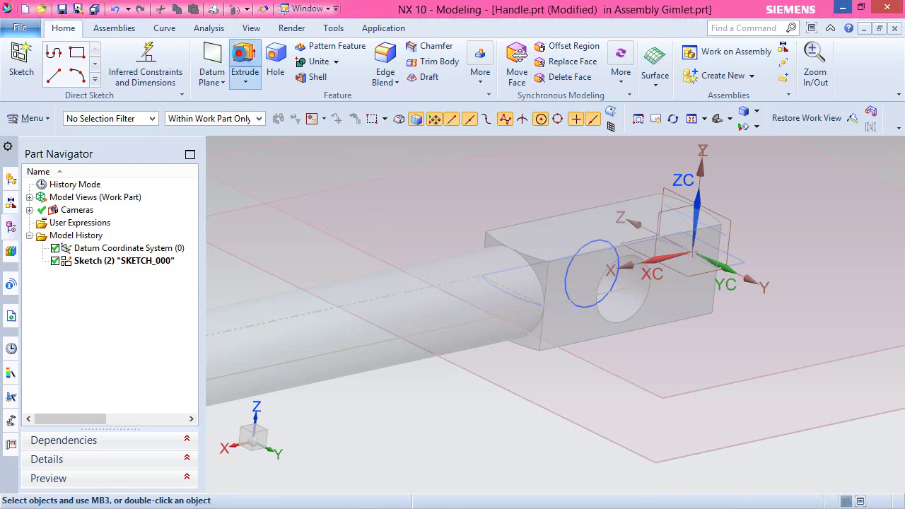
pyautogui.click(612, 261)
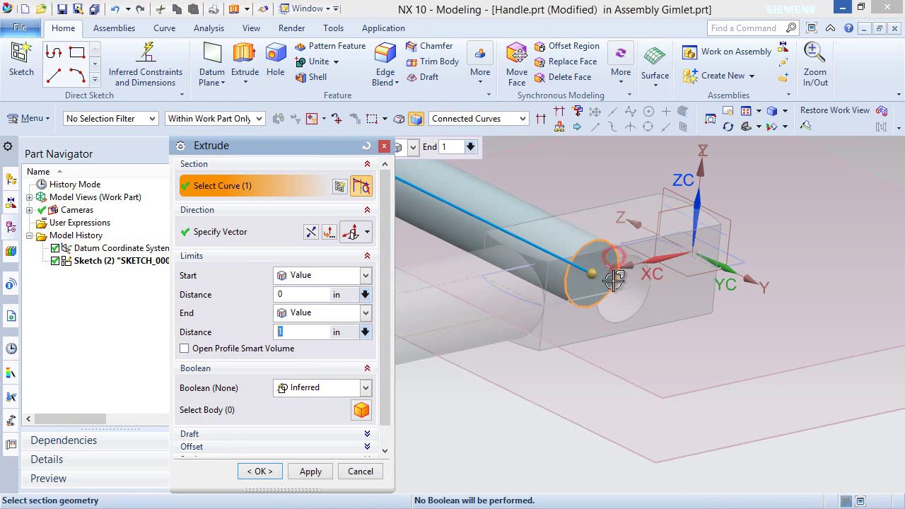
pyautogui.click(362, 275)
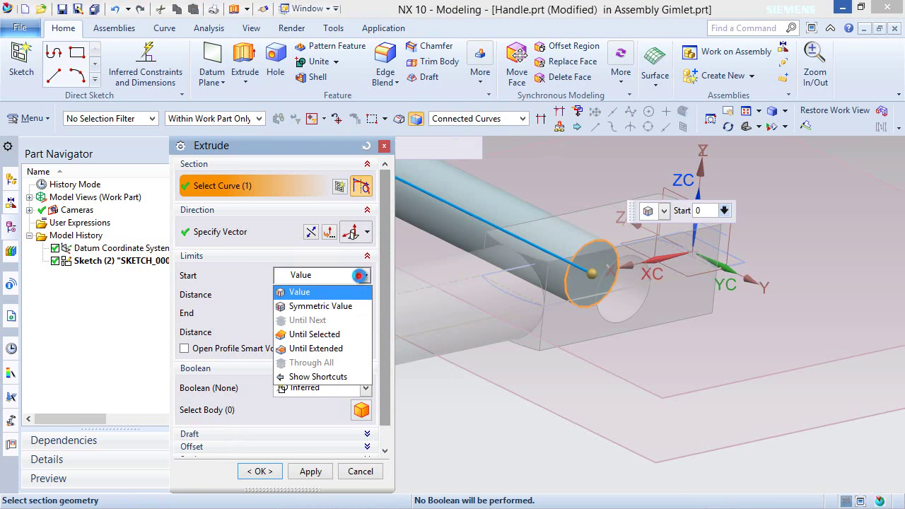
pyautogui.click(340, 308)
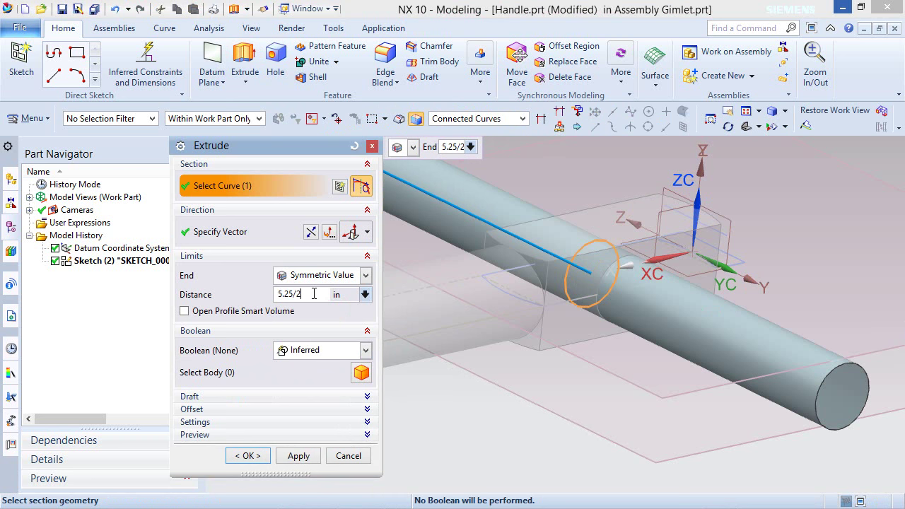
pyautogui.press('Return')
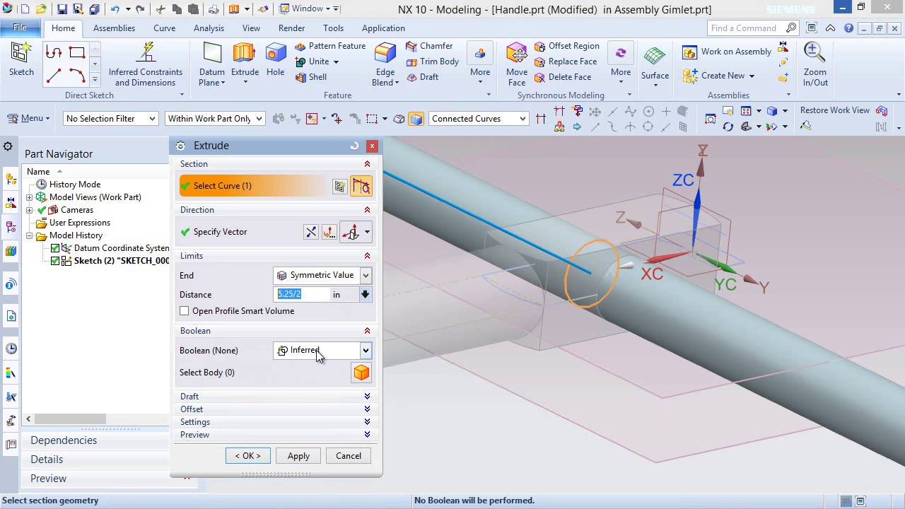
pyautogui.click(259, 456)
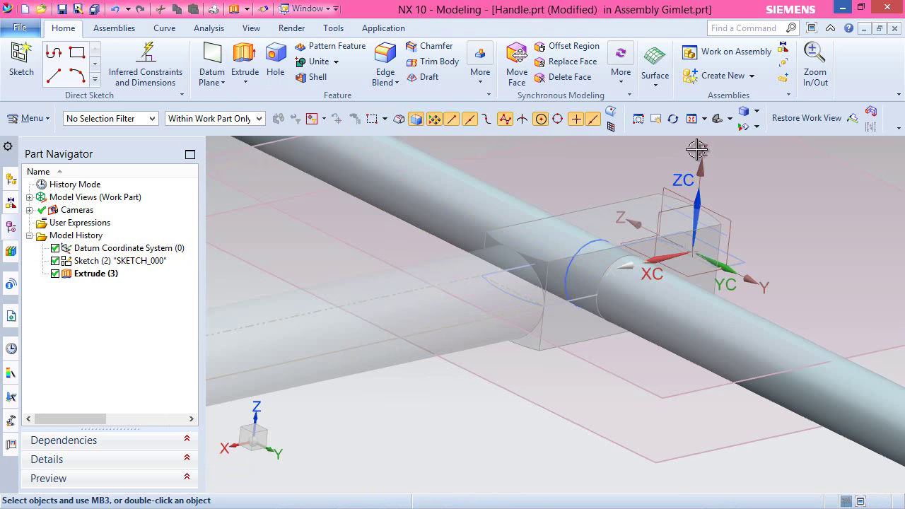
pyautogui.click(730, 118)
pyautogui.click(749, 135)
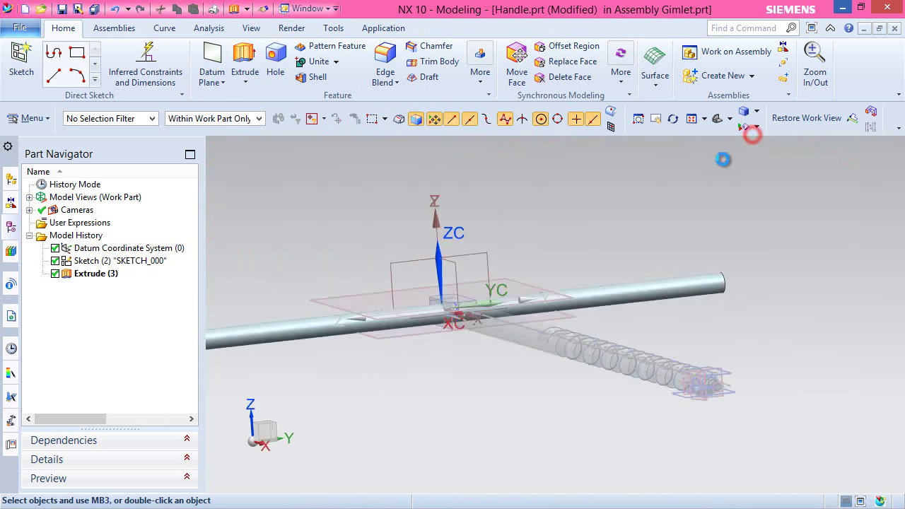